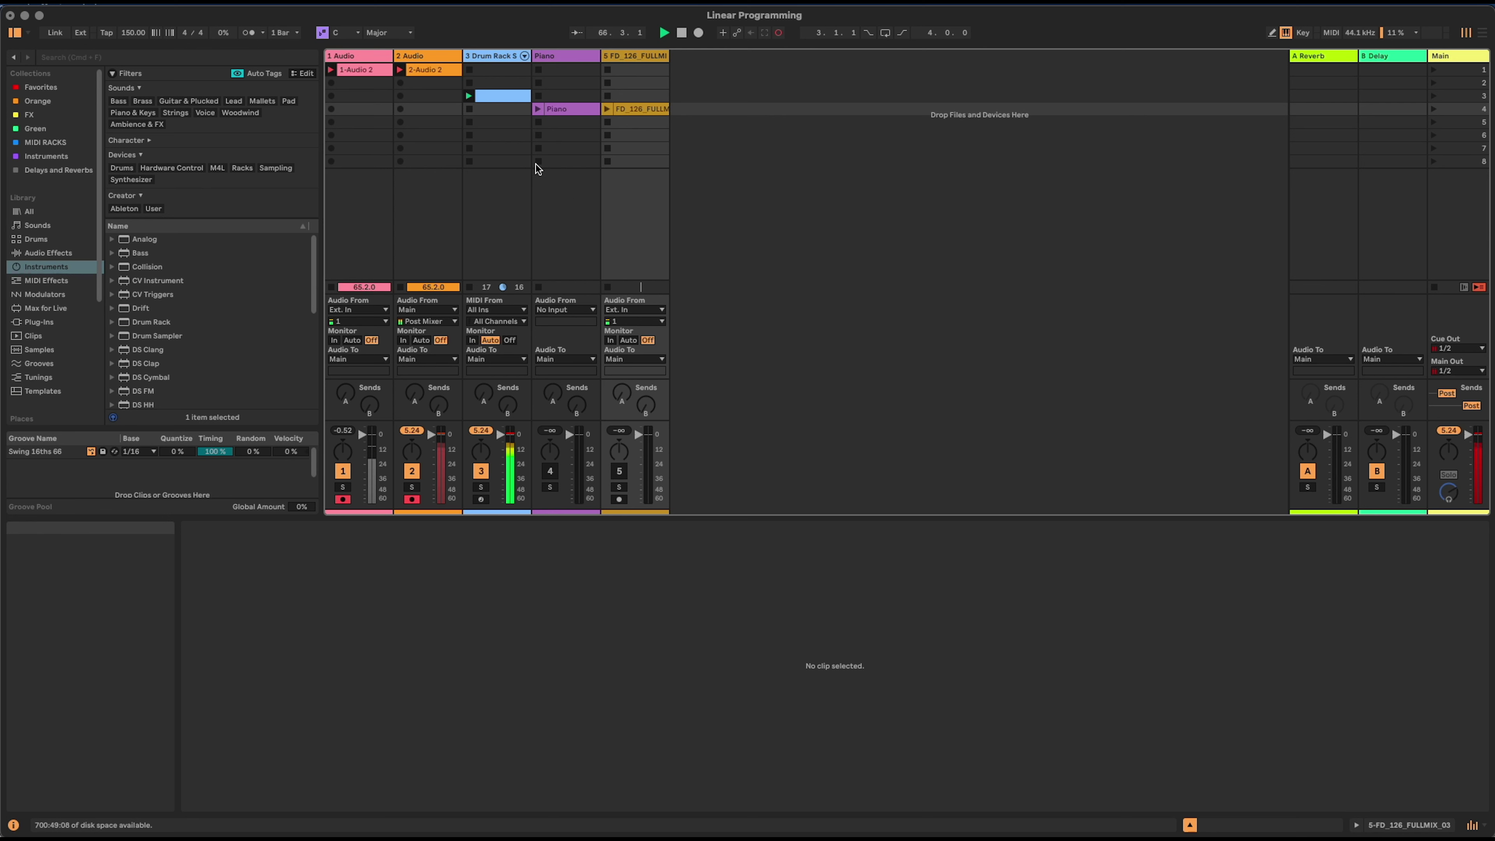
- Show the device chain of the Drum Rack Sounds track
{"action": "left_click", "coordinate": [495, 55]}
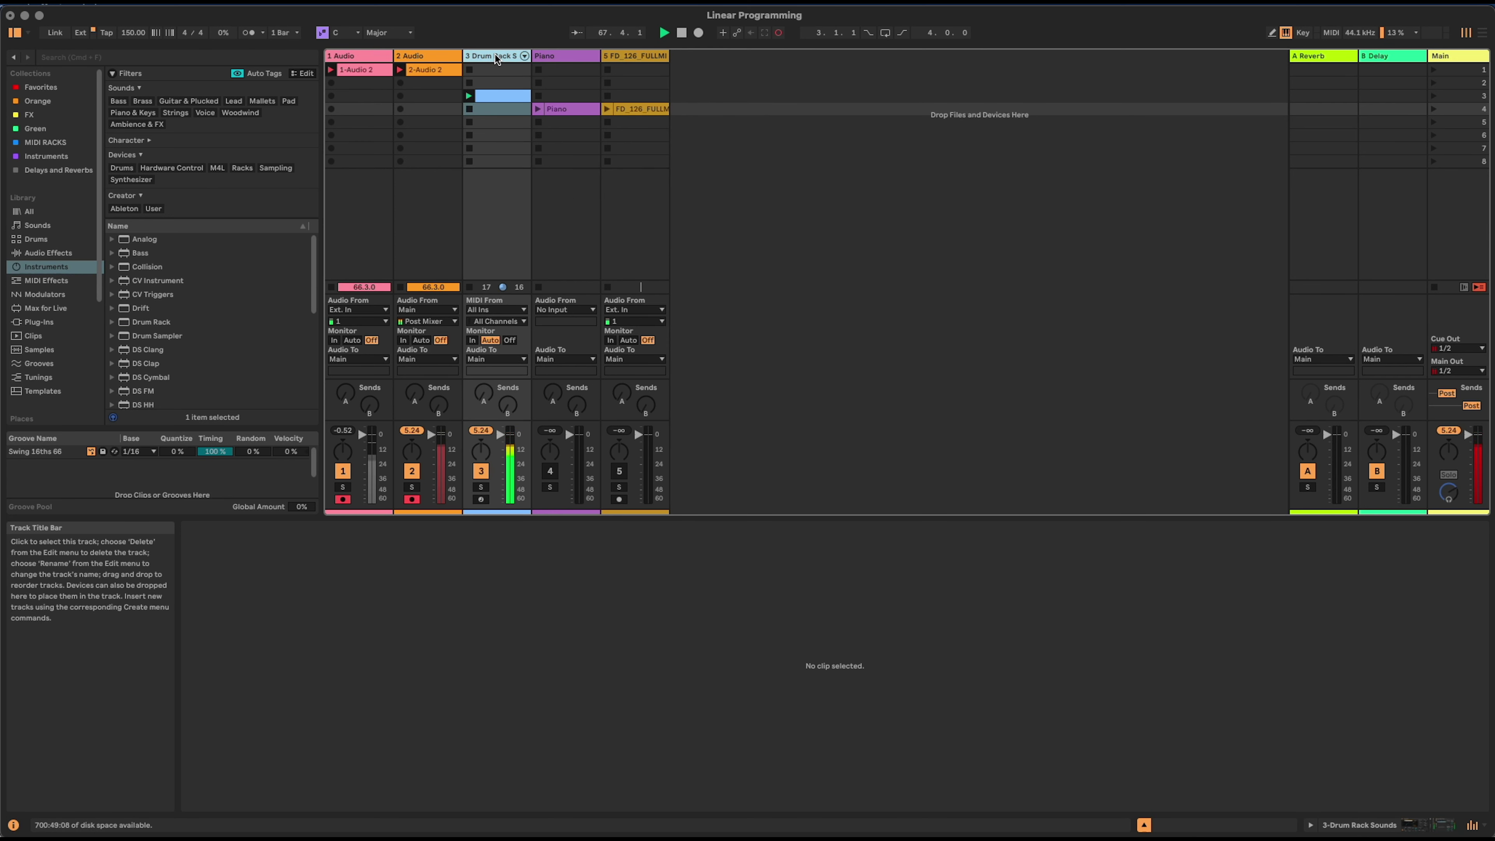
{"action": "double_click", "coordinate": [493, 54]}
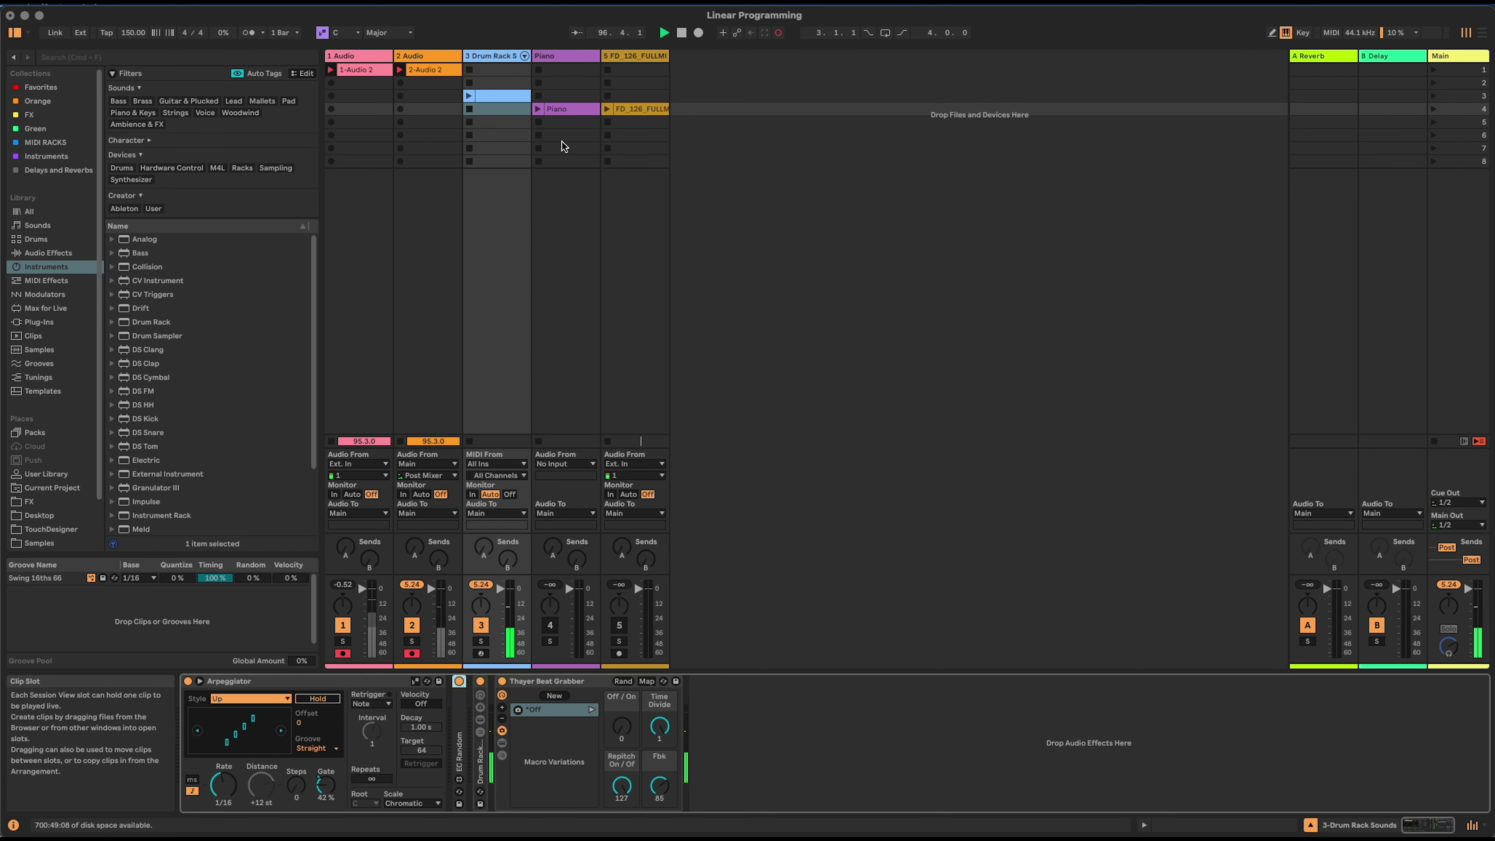
- Load a Simpler on a new MIDI track and put the FD_126_FULLMIX_03 clip into it
{"action": "left_click", "coordinate": [637, 108]}
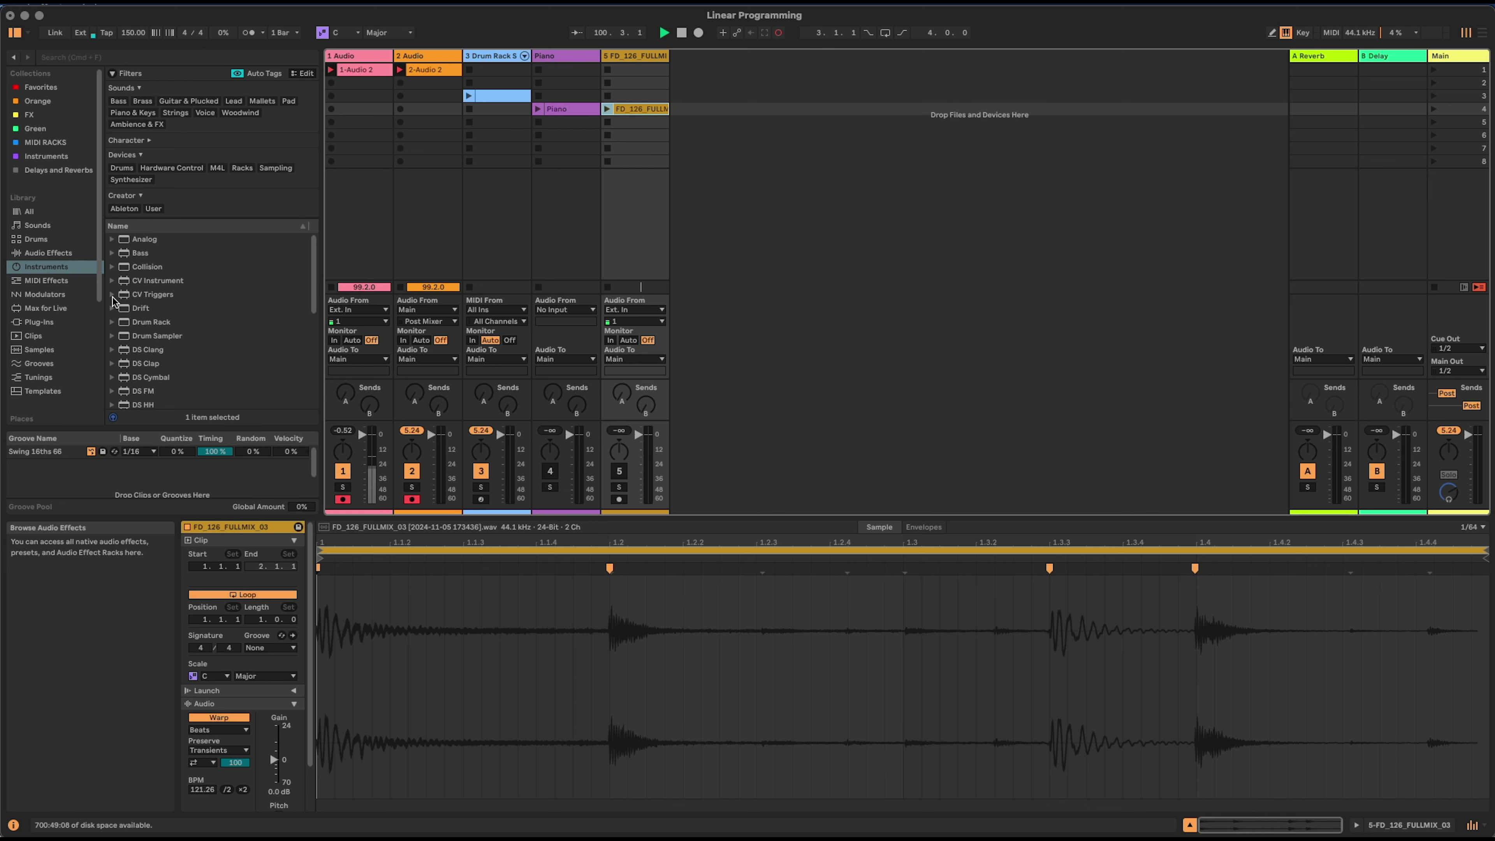
{"action": "scroll", "coordinate": [187, 349], "scroll_direction": "down", "scroll_amount": 5}
{"action": "left_click_drag", "start_coordinate": [141, 404], "coordinate": [759, 215]}
{"action": "left_click_drag", "start_coordinate": [631, 112], "coordinate": [465, 720]}
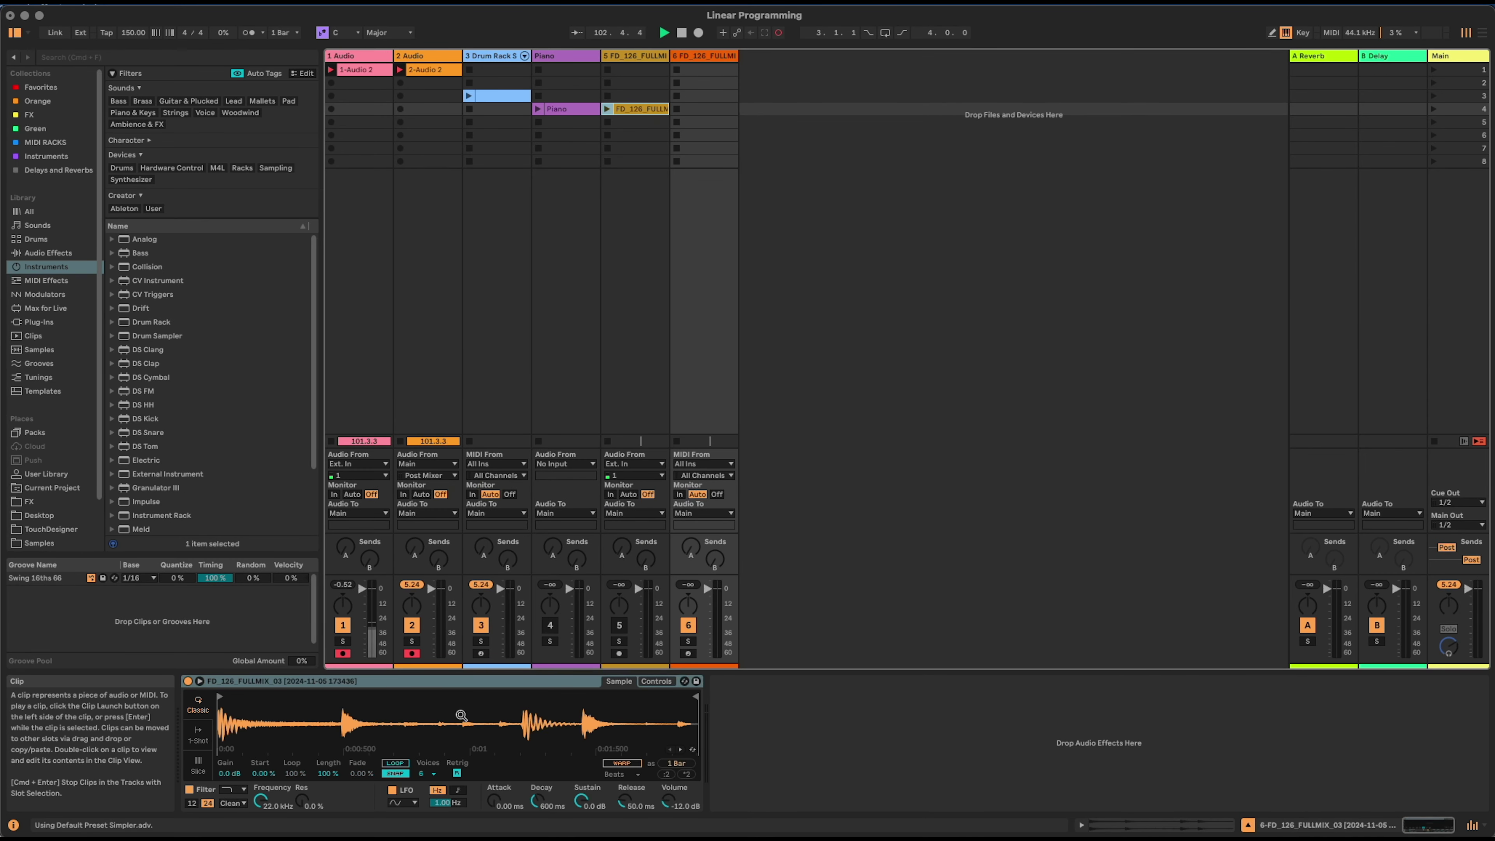
- Set the Simpler to Slice mode, slicing by Beat with a 1/16 division
{"action": "left_click", "coordinate": [198, 766]}
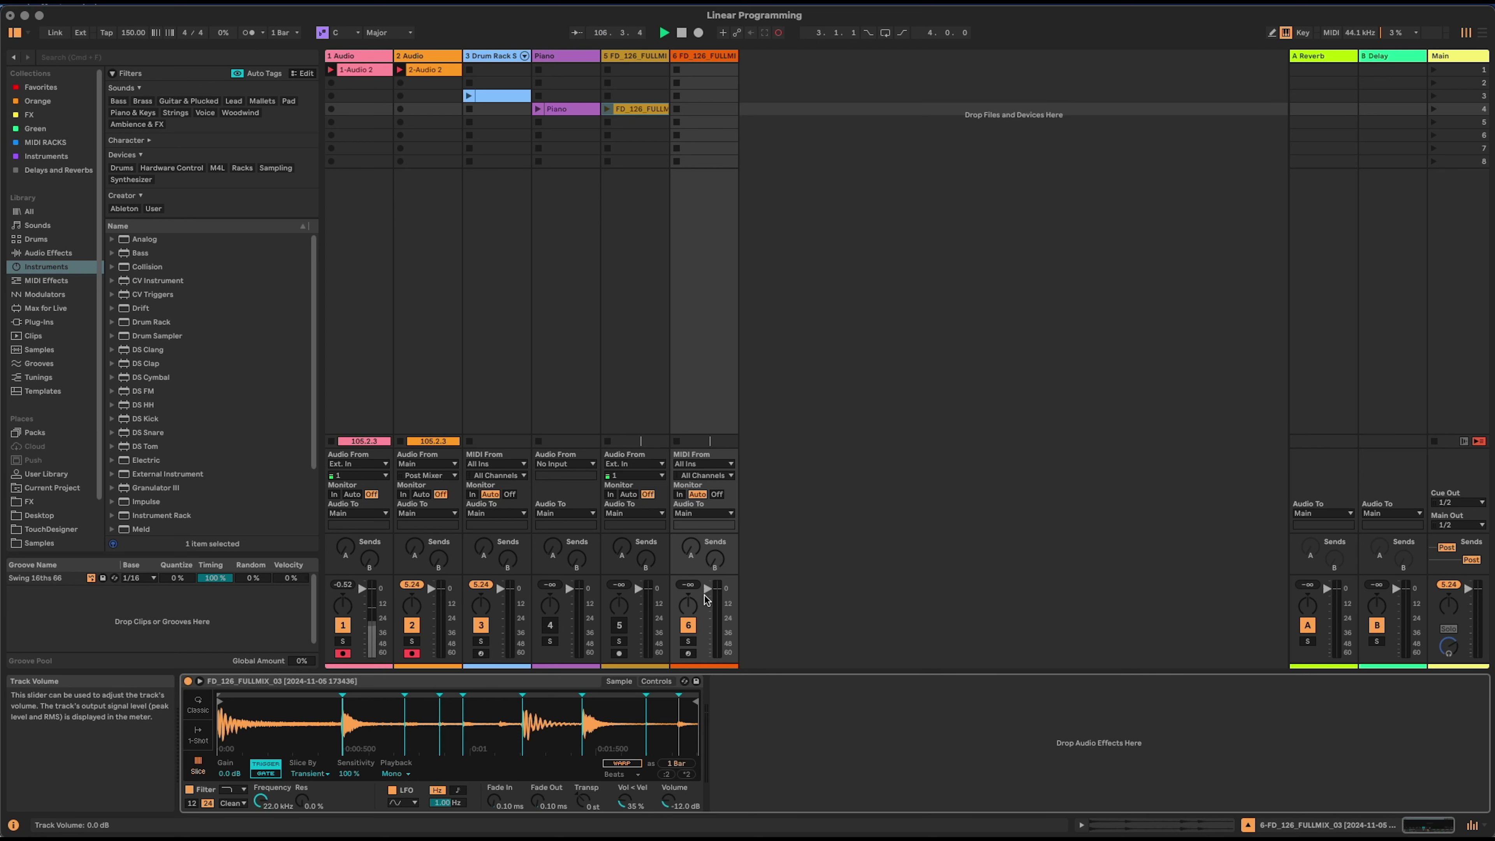
{"action": "left_click", "coordinate": [318, 776]}
{"action": "left_click", "coordinate": [312, 794]}
{"action": "left_click", "coordinate": [354, 775]}
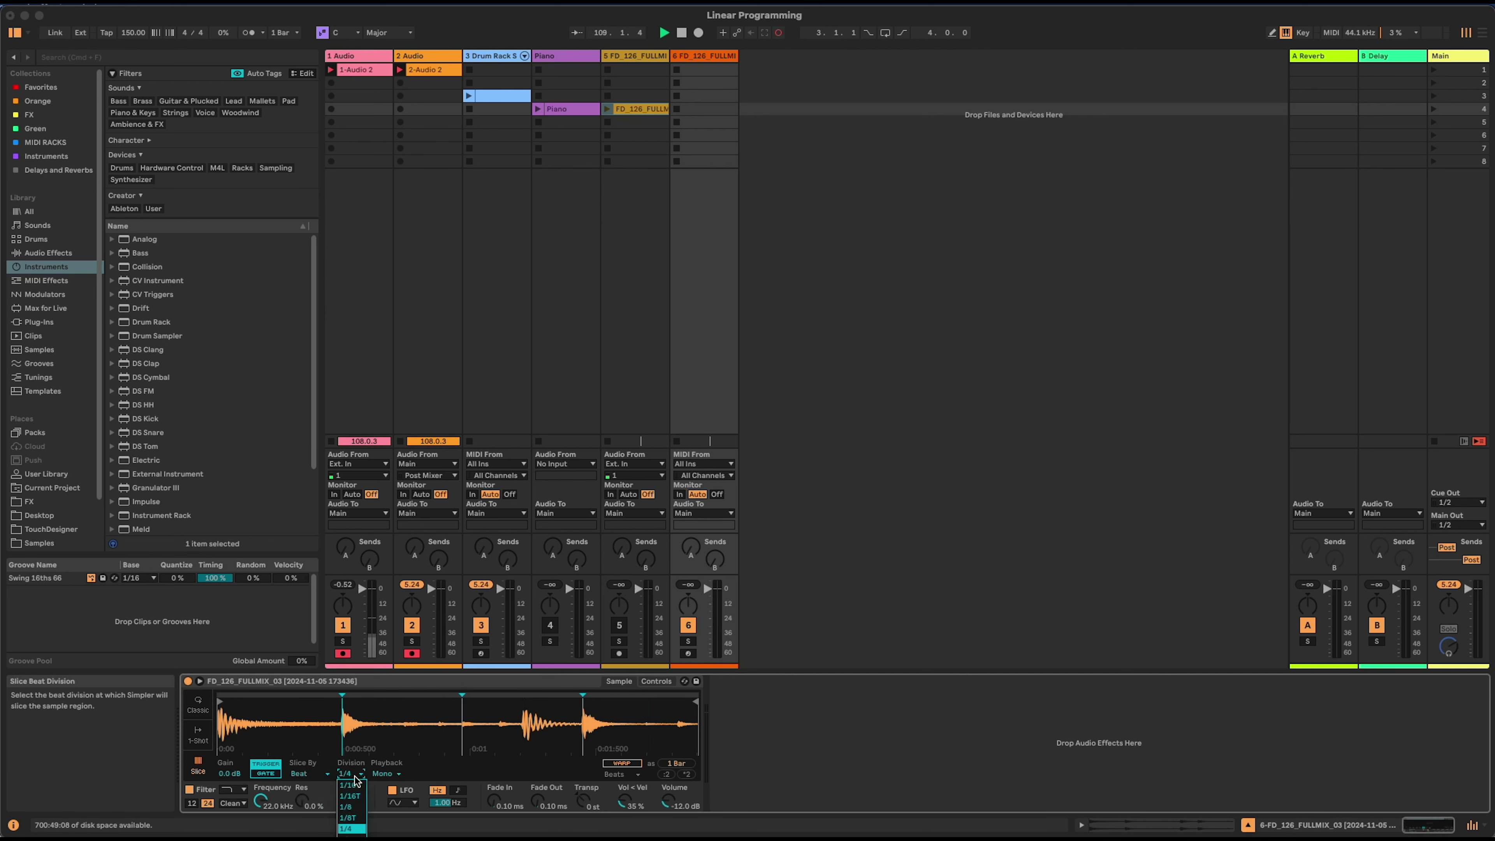
{"action": "left_click", "coordinate": [358, 789]}
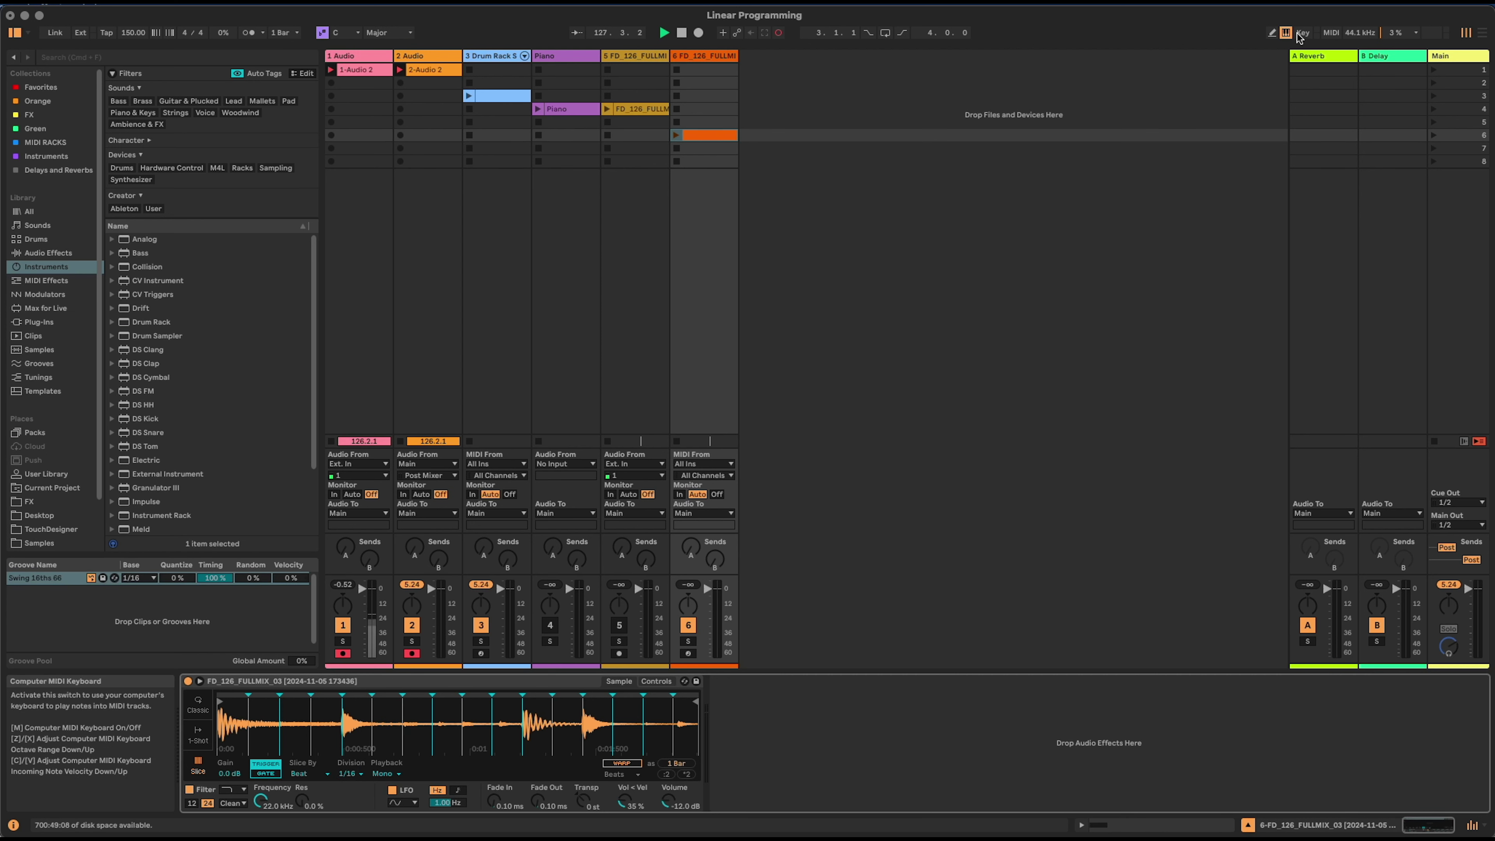
- Set the sliced track's monitoring to In and the Simpler's playback to Thru
{"action": "left_click", "coordinate": [679, 494]}
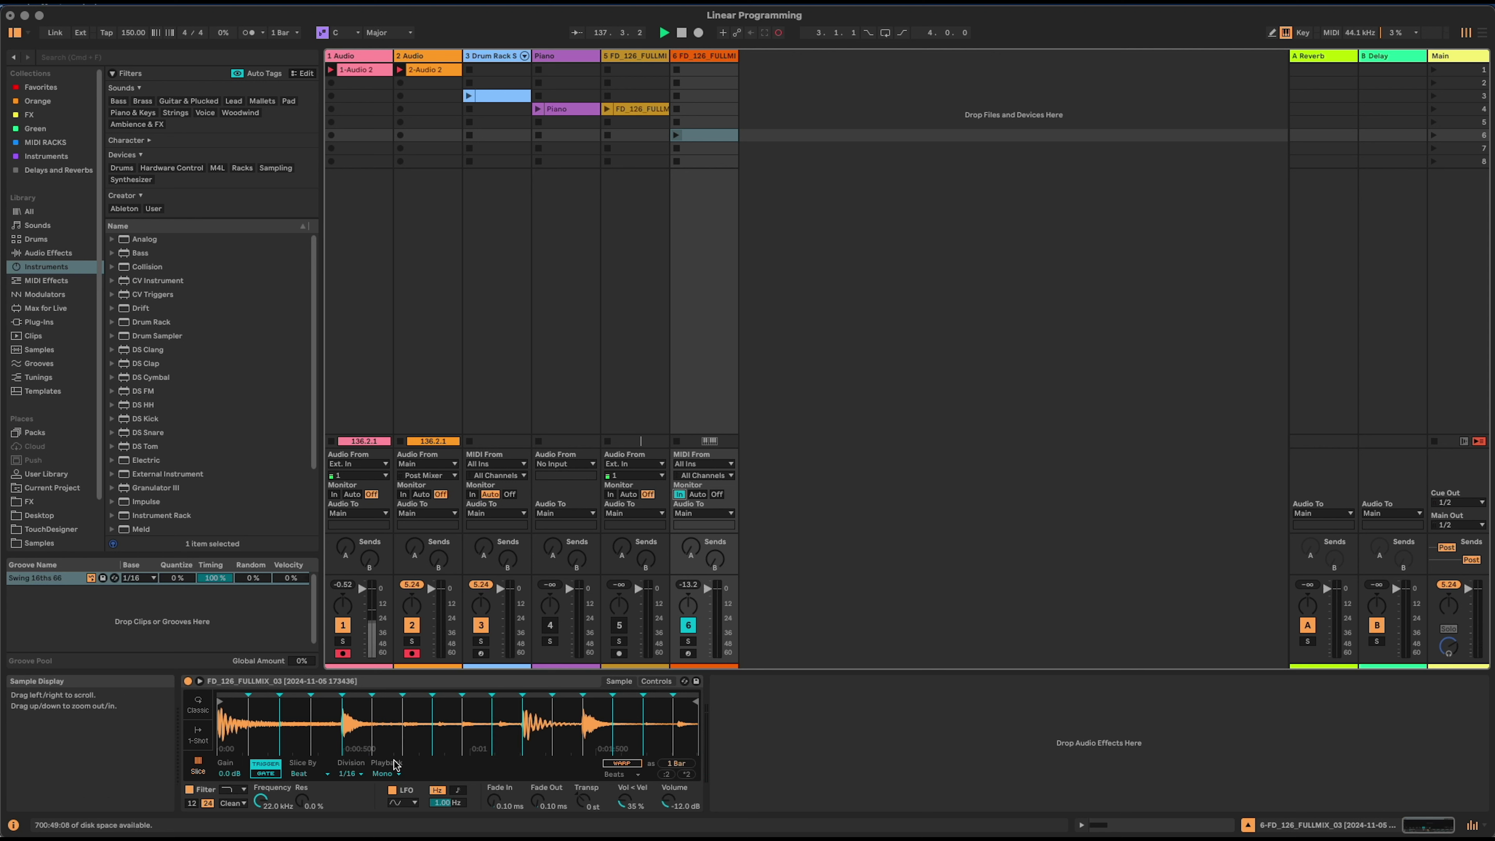
{"action": "left_click", "coordinate": [389, 773]}
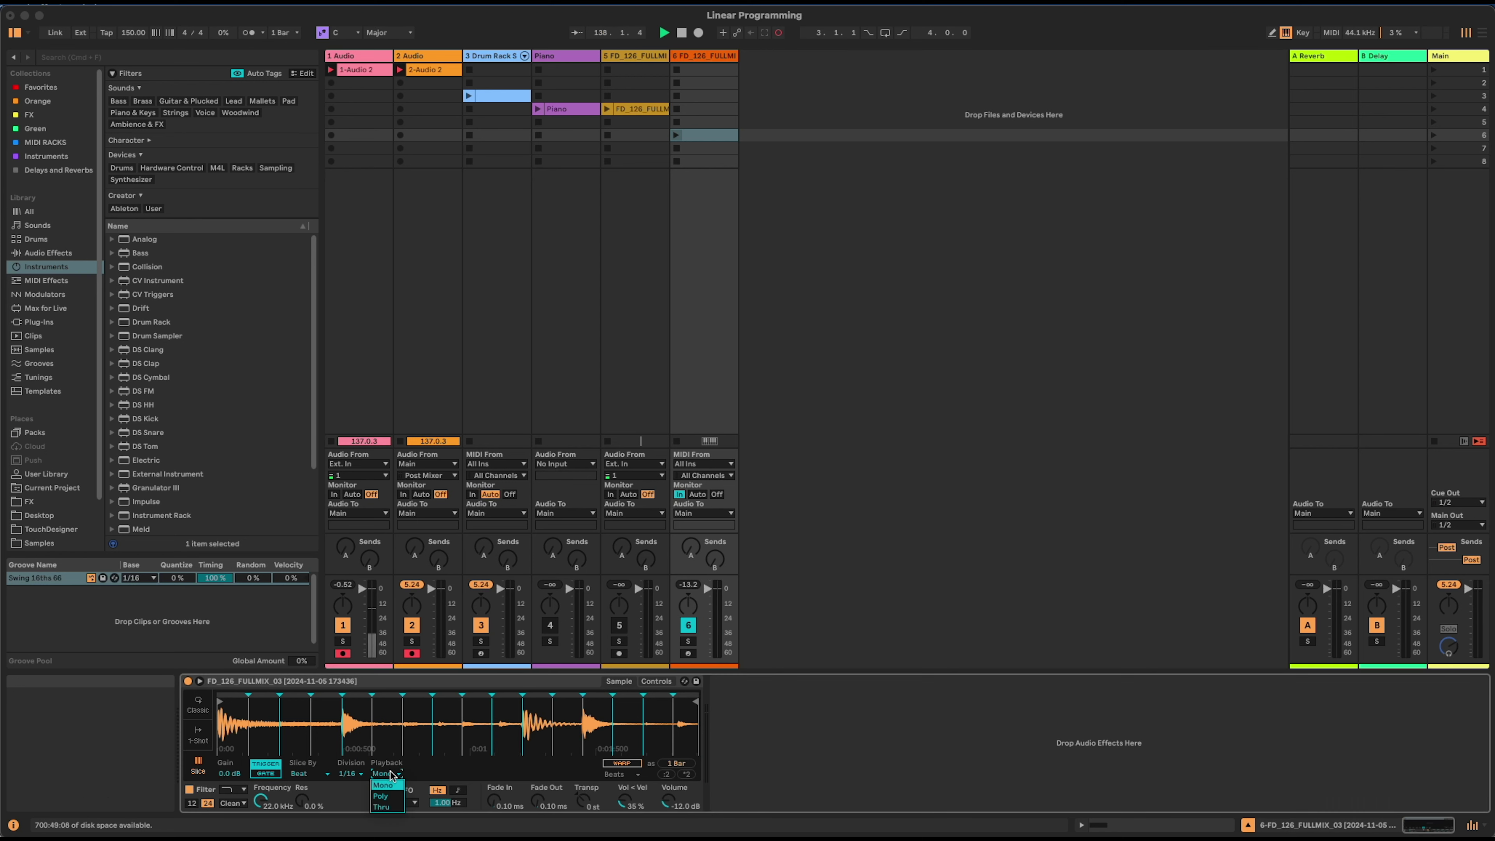
{"action": "left_click", "coordinate": [381, 807]}
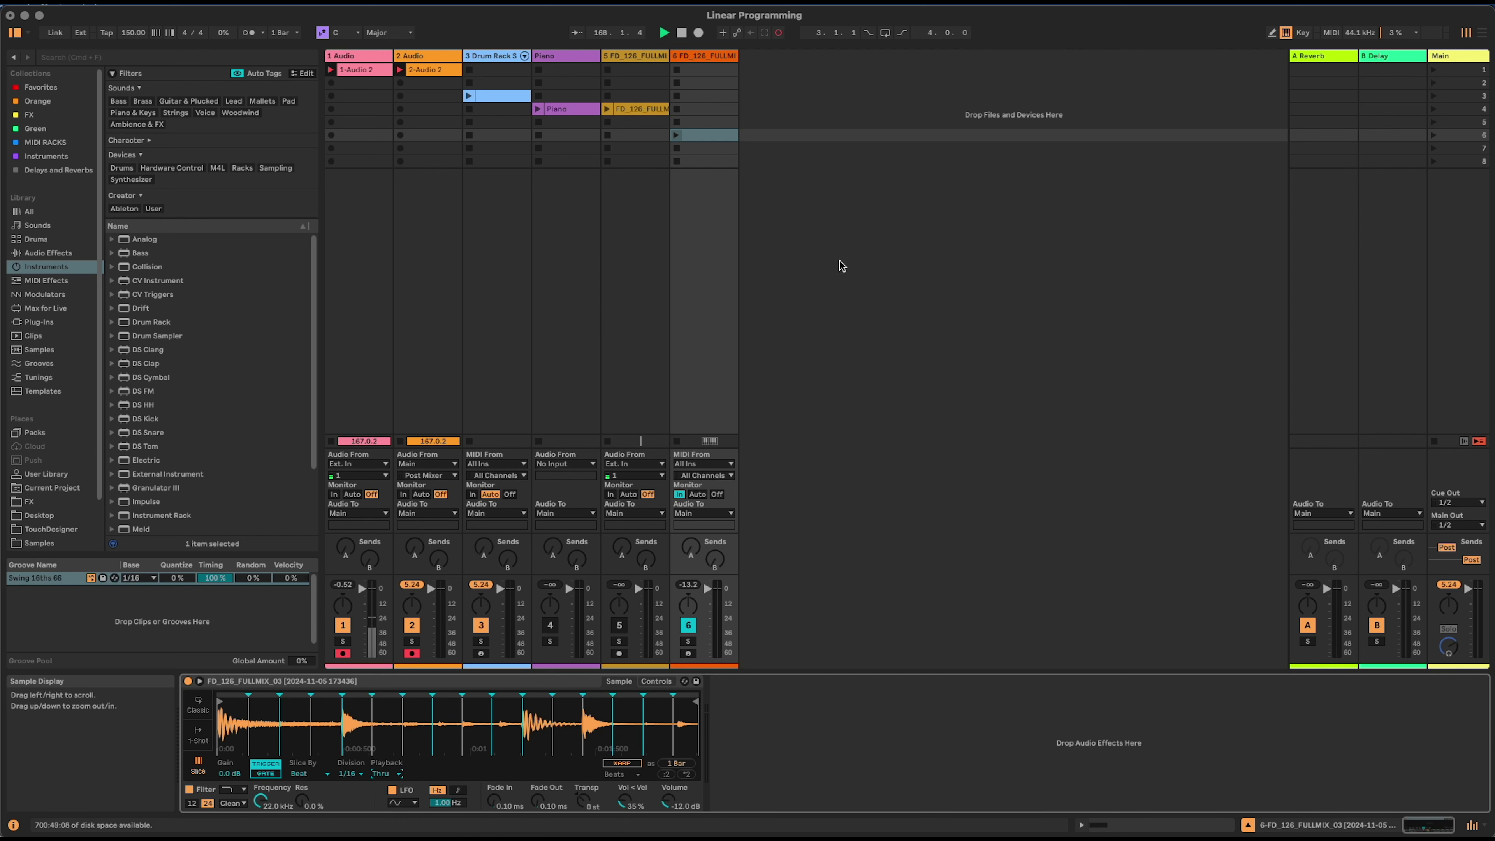
- Delete the sliced FD_126_FULLMIX Simpler track and the audio track holding its source clip
{"action": "left_click", "coordinate": [713, 58]}
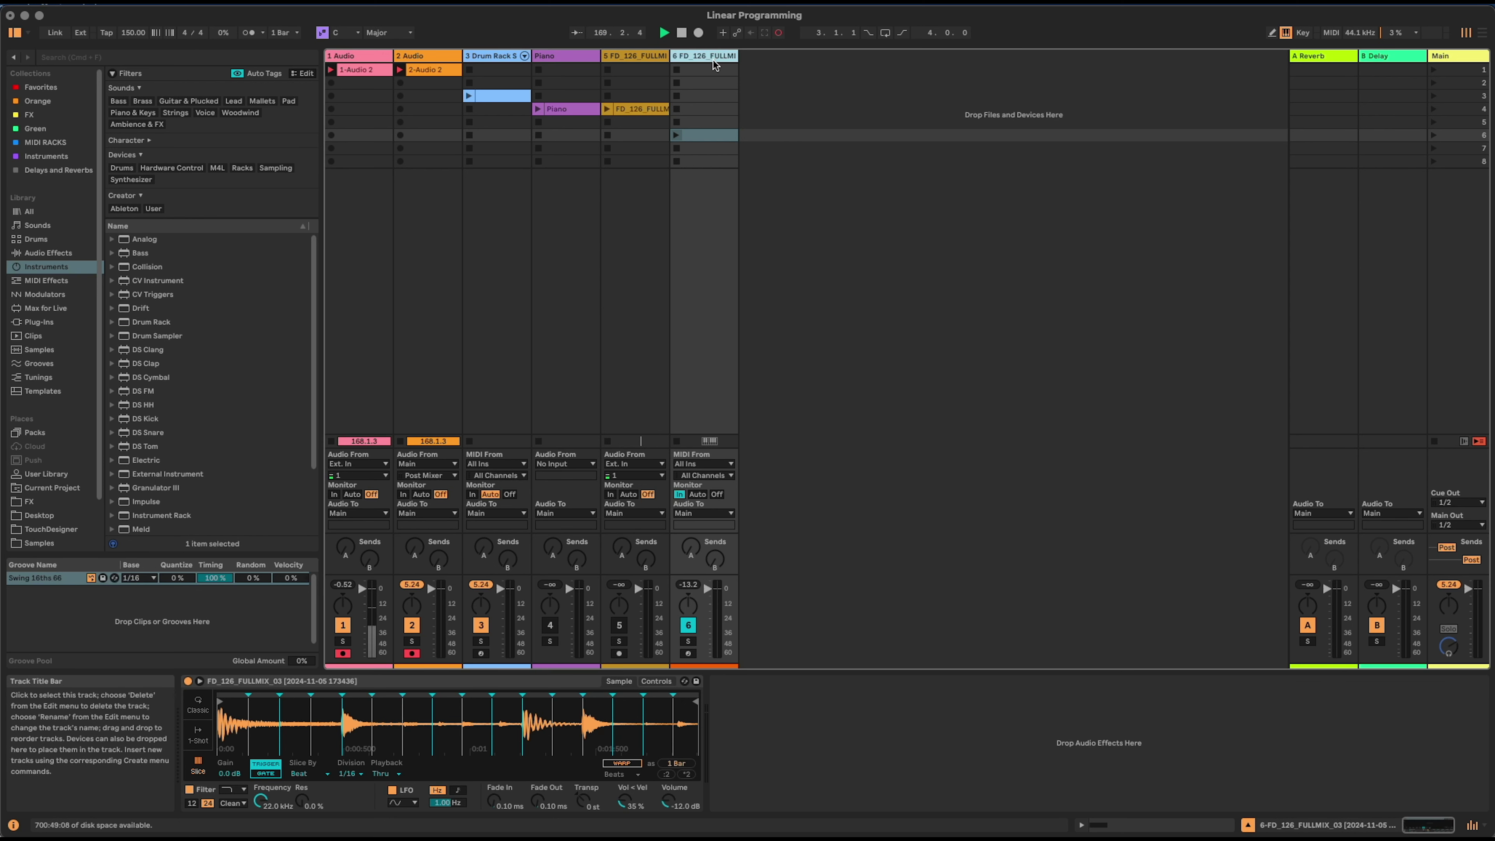
{"action": "key", "text": "Delete"}
{"action": "key", "text": "Delete"}
{"action": "left_click", "coordinate": [824, 155]}
- Delete the Drum Rack Sounds track, leaving the two audio tracks and the Piano track
{"action": "left_click", "coordinate": [501, 56]}
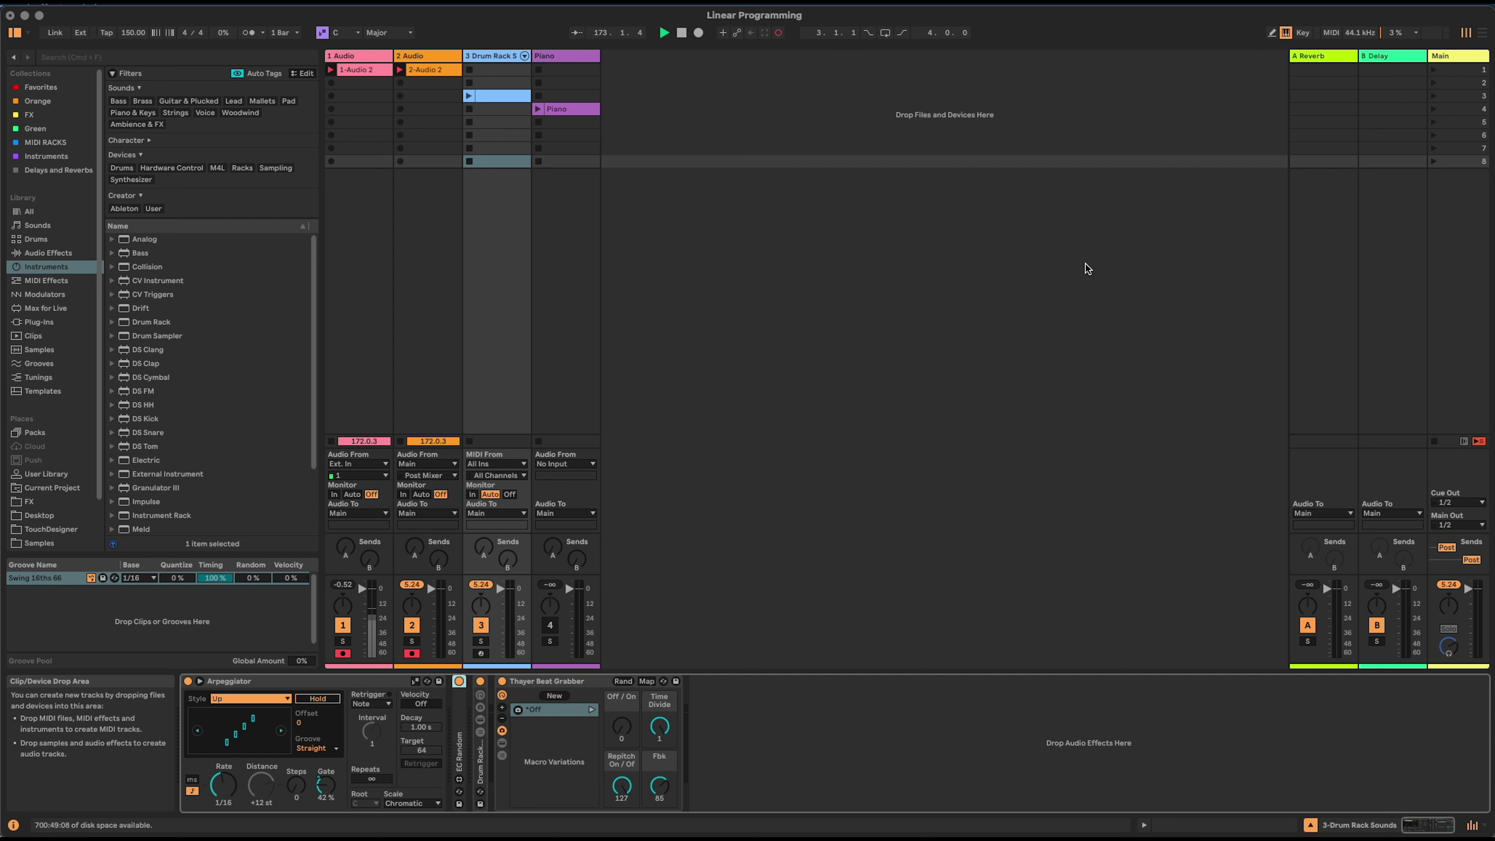
{"action": "key", "text": "Delete"}
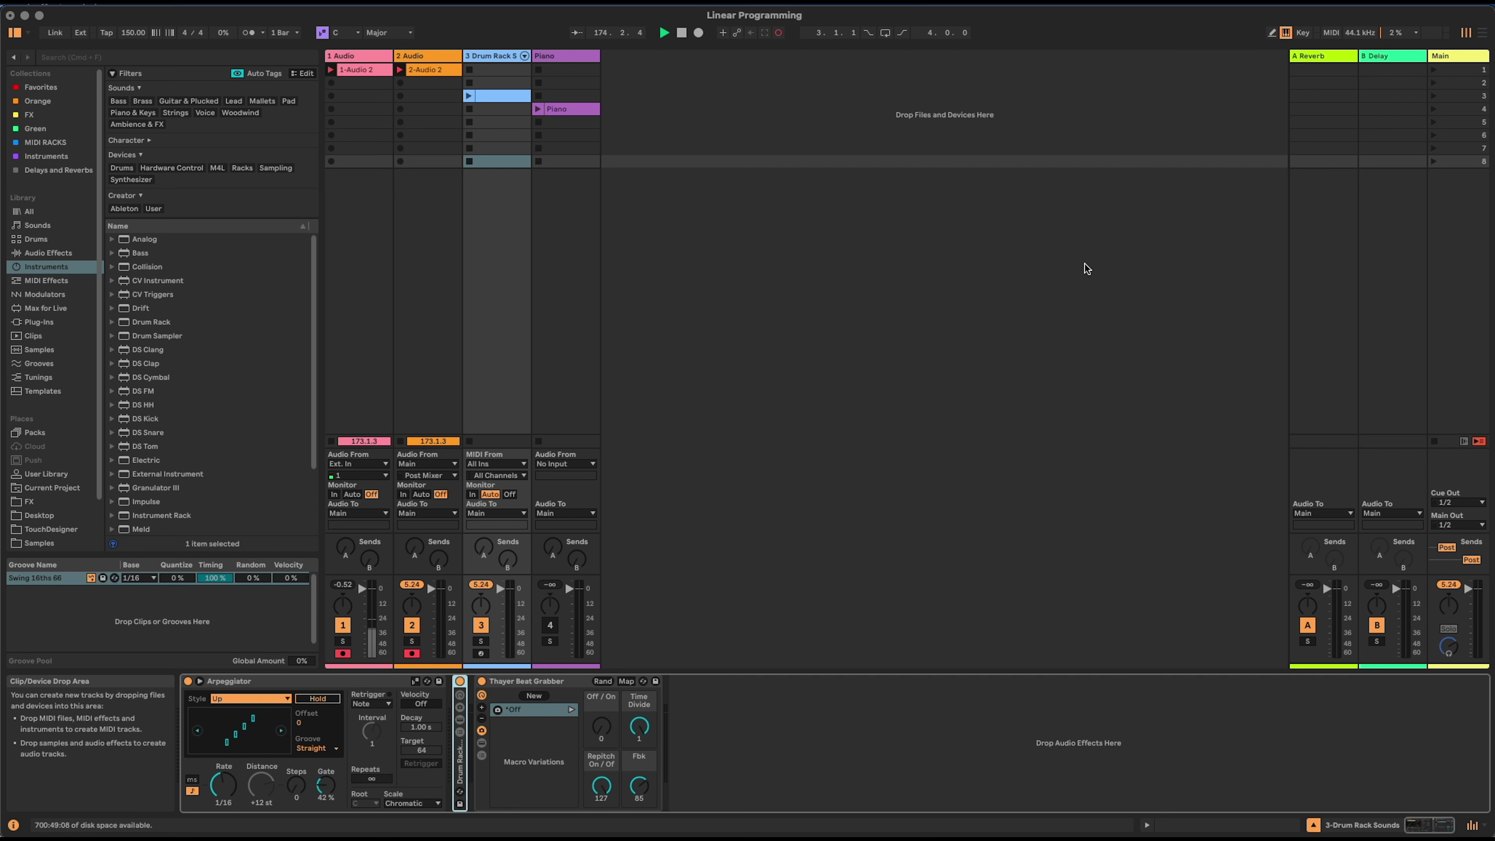
{"action": "left_click", "coordinate": [482, 57]}
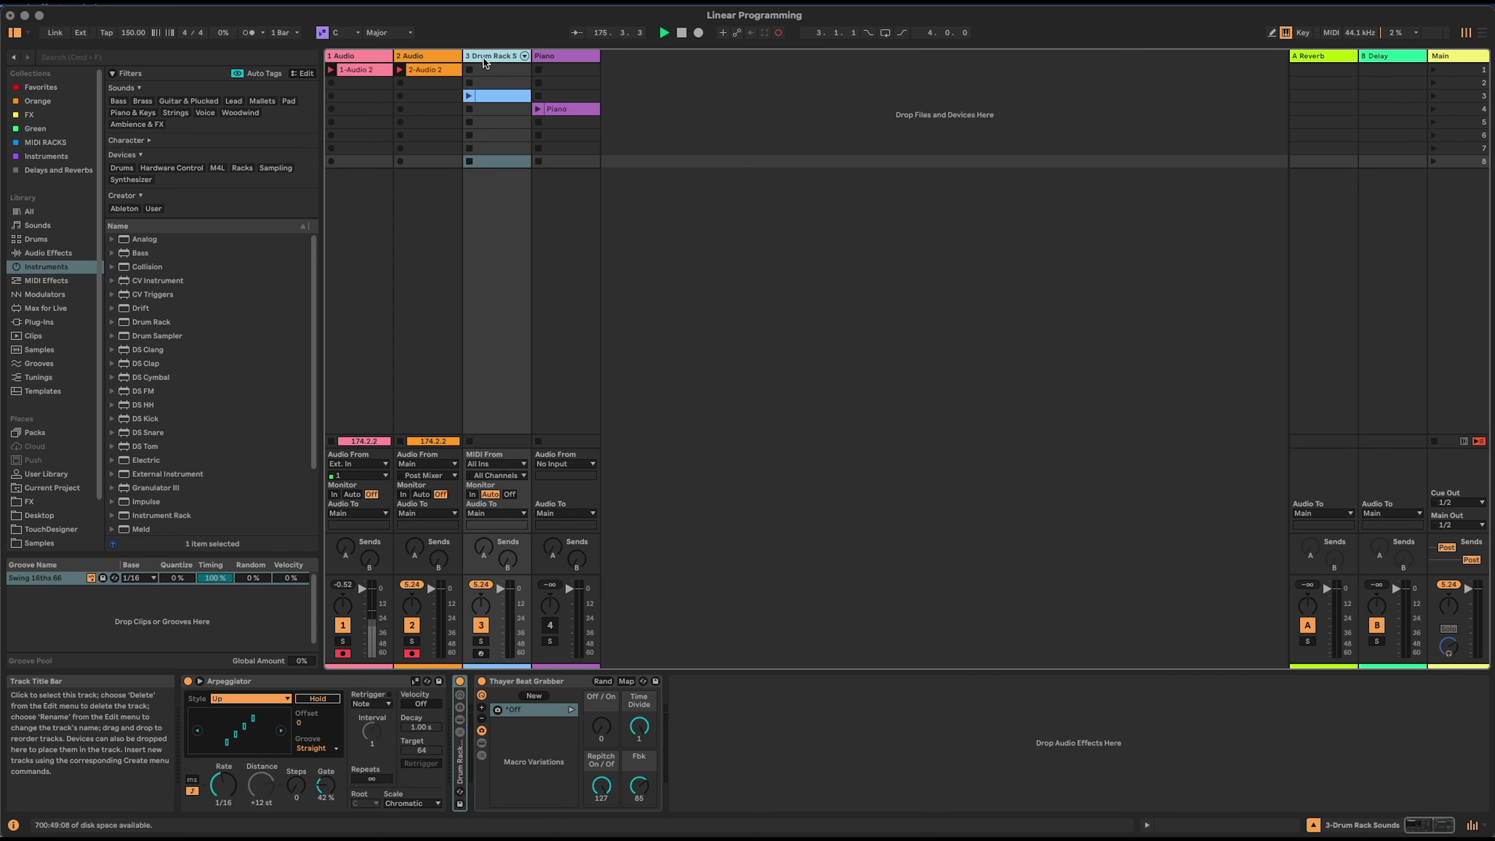
{"action": "key", "text": "Delete"}
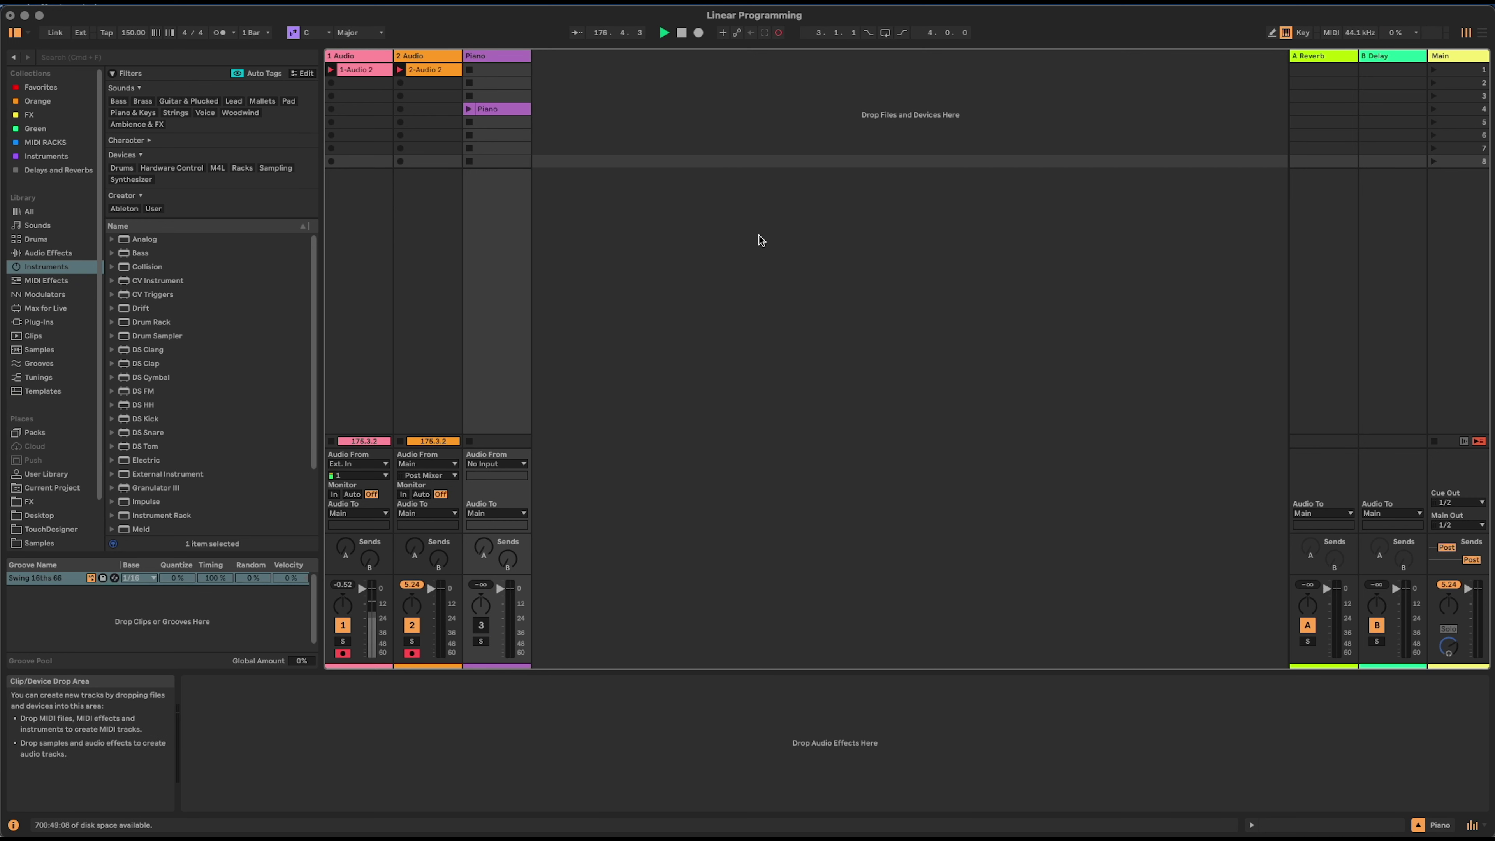
{"action": "left_click", "coordinate": [759, 235]}
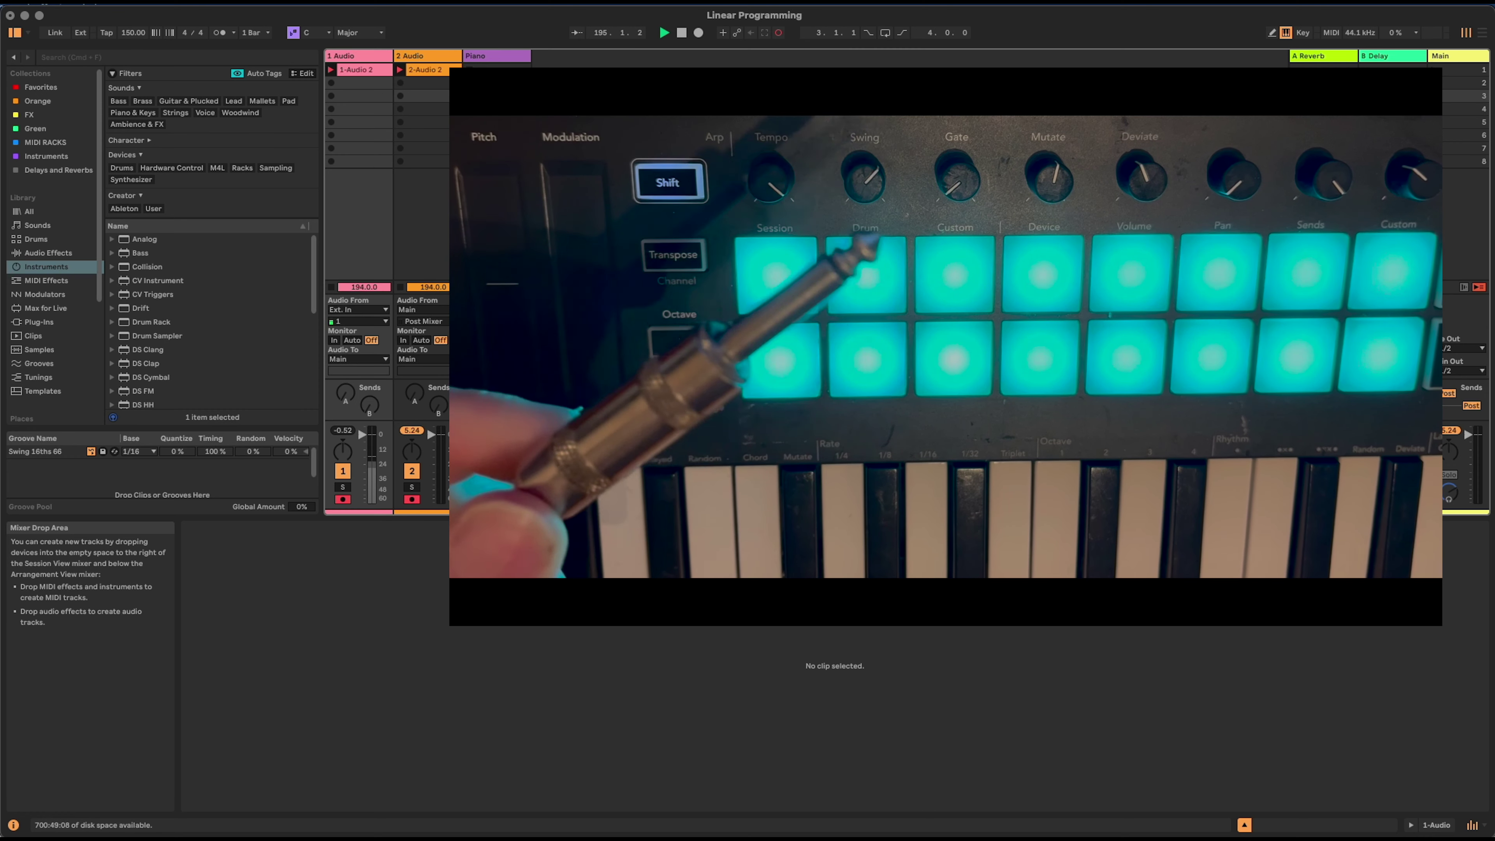
- Insert a new audio track after the Piano track and turn off its record arming
{"action": "key", "text": "super+t"}
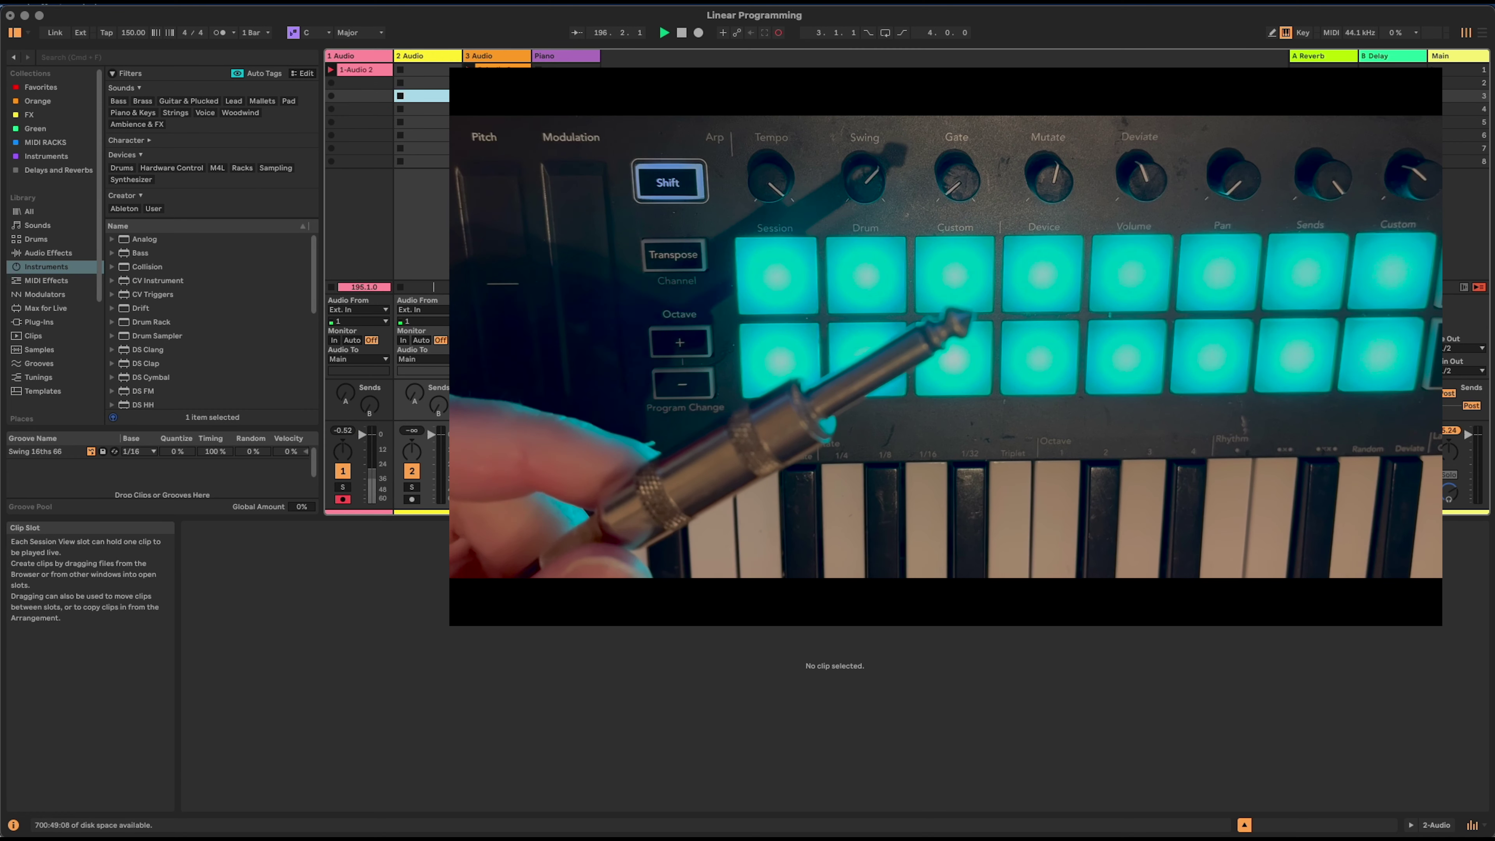
{"action": "left_click_drag", "start_coordinate": [424, 58], "coordinate": [640, 60]}
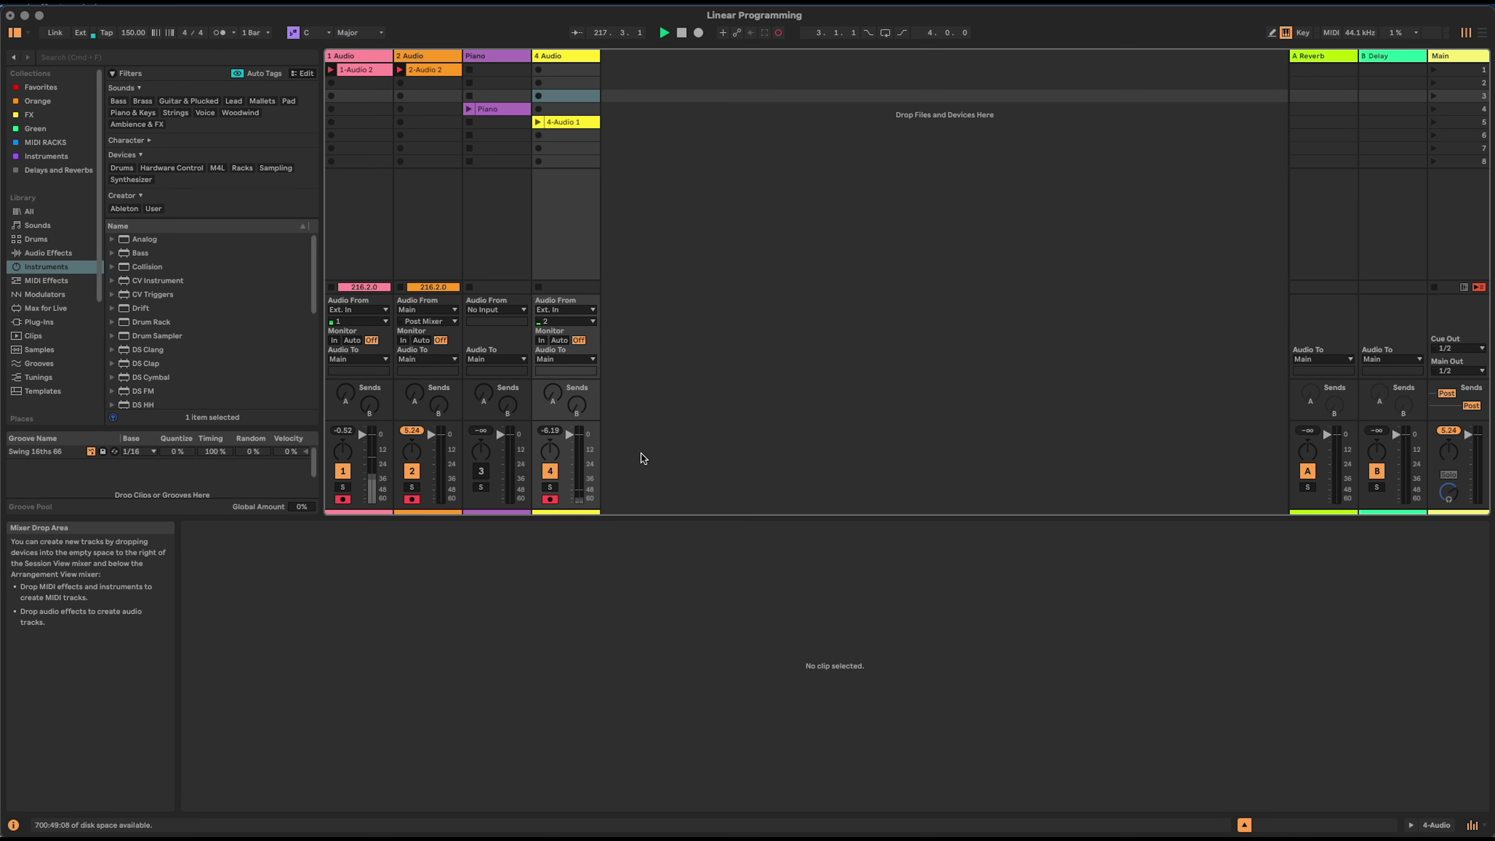
{"action": "left_click", "coordinate": [548, 500]}
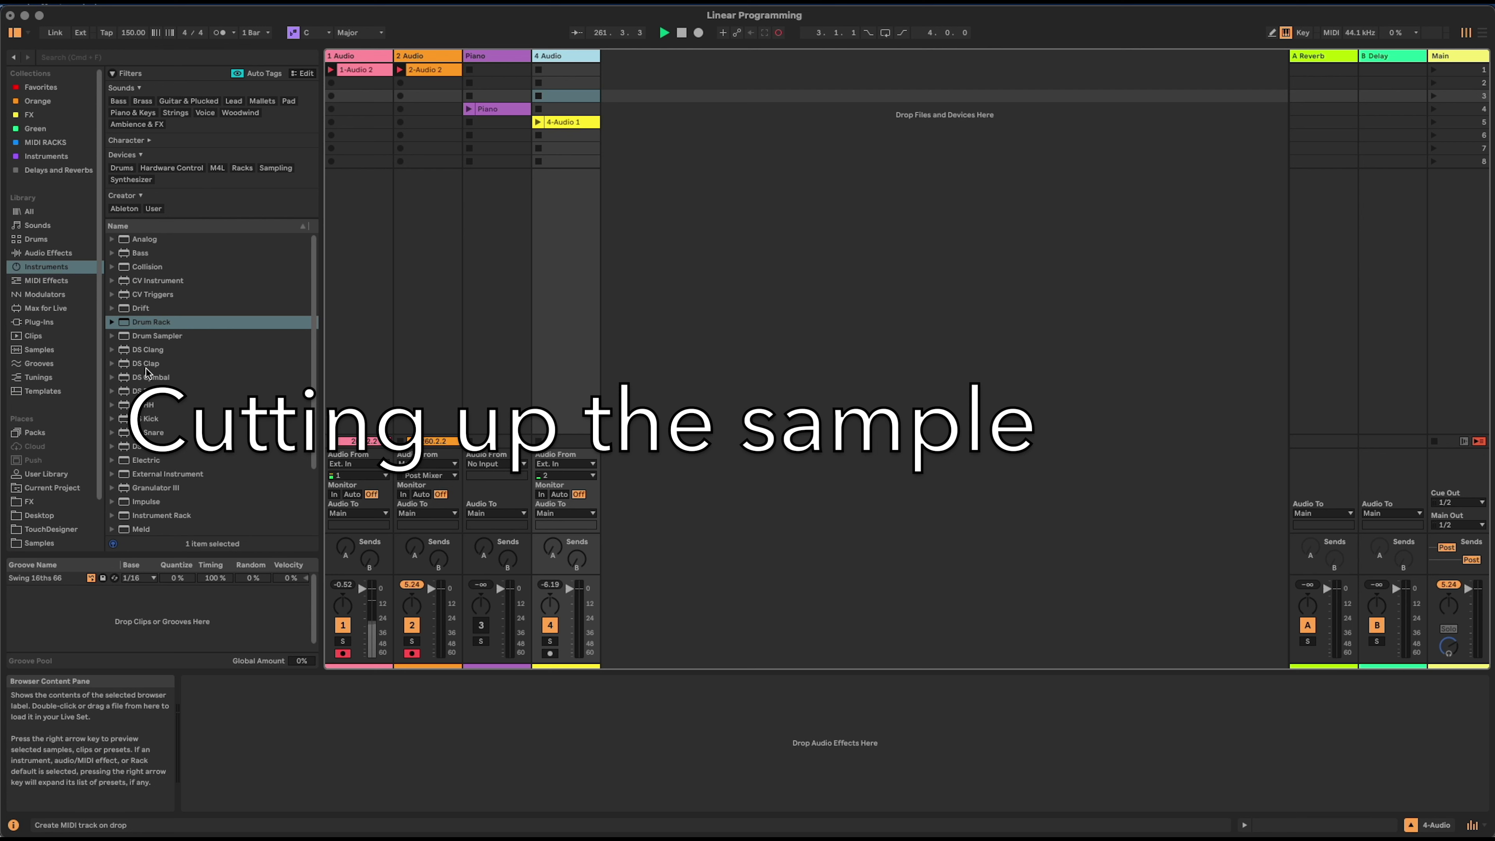
- Load a Simpler on a new MIDI track and put the recorded 4-Audio 1 clip into it
{"action": "scroll", "coordinate": [187, 392], "scroll_direction": "down", "scroll_amount": 3}
{"action": "left_click_drag", "start_coordinate": [136, 500], "coordinate": [749, 242]}
{"action": "left_click_drag", "start_coordinate": [562, 122], "coordinate": [482, 704]}
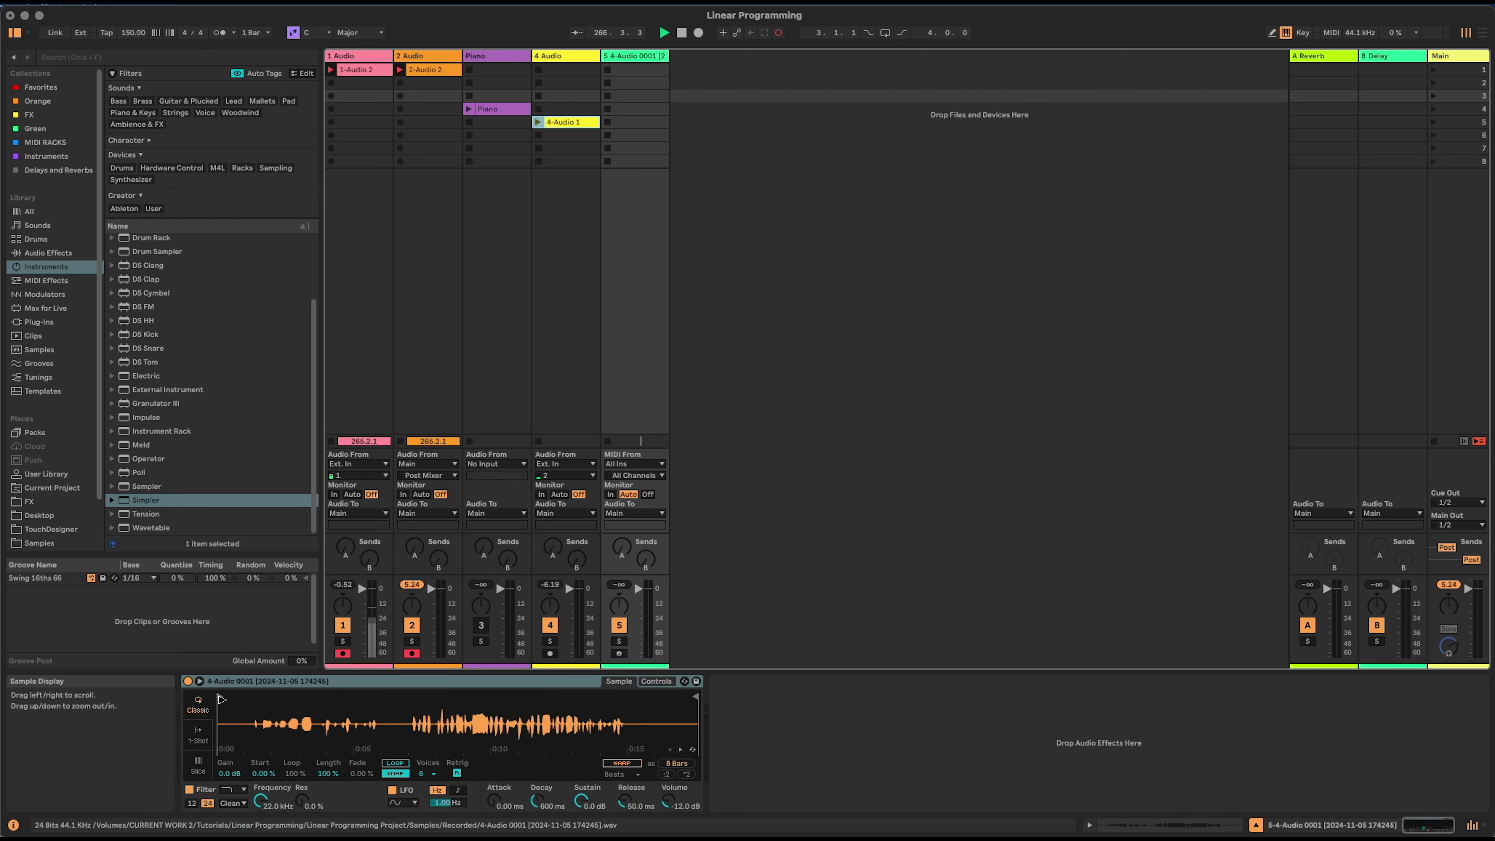
- Switch the new Simpler to Slice mode and move the sample start to the first sound in the recording
{"action": "left_click", "coordinate": [198, 768]}
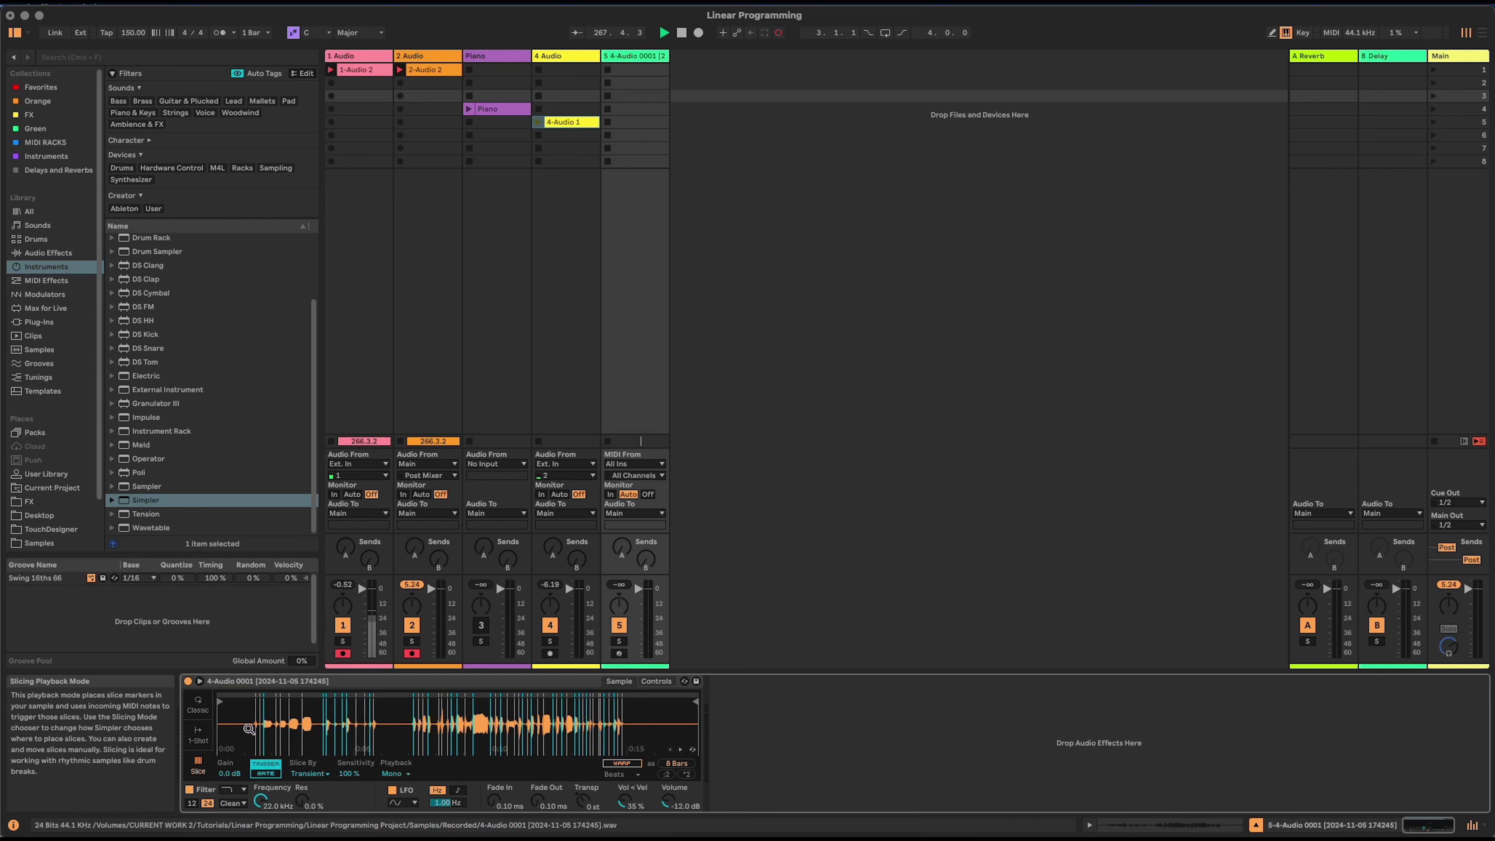
{"action": "left_click_drag", "start_coordinate": [248, 702], "coordinate": [249, 704]}
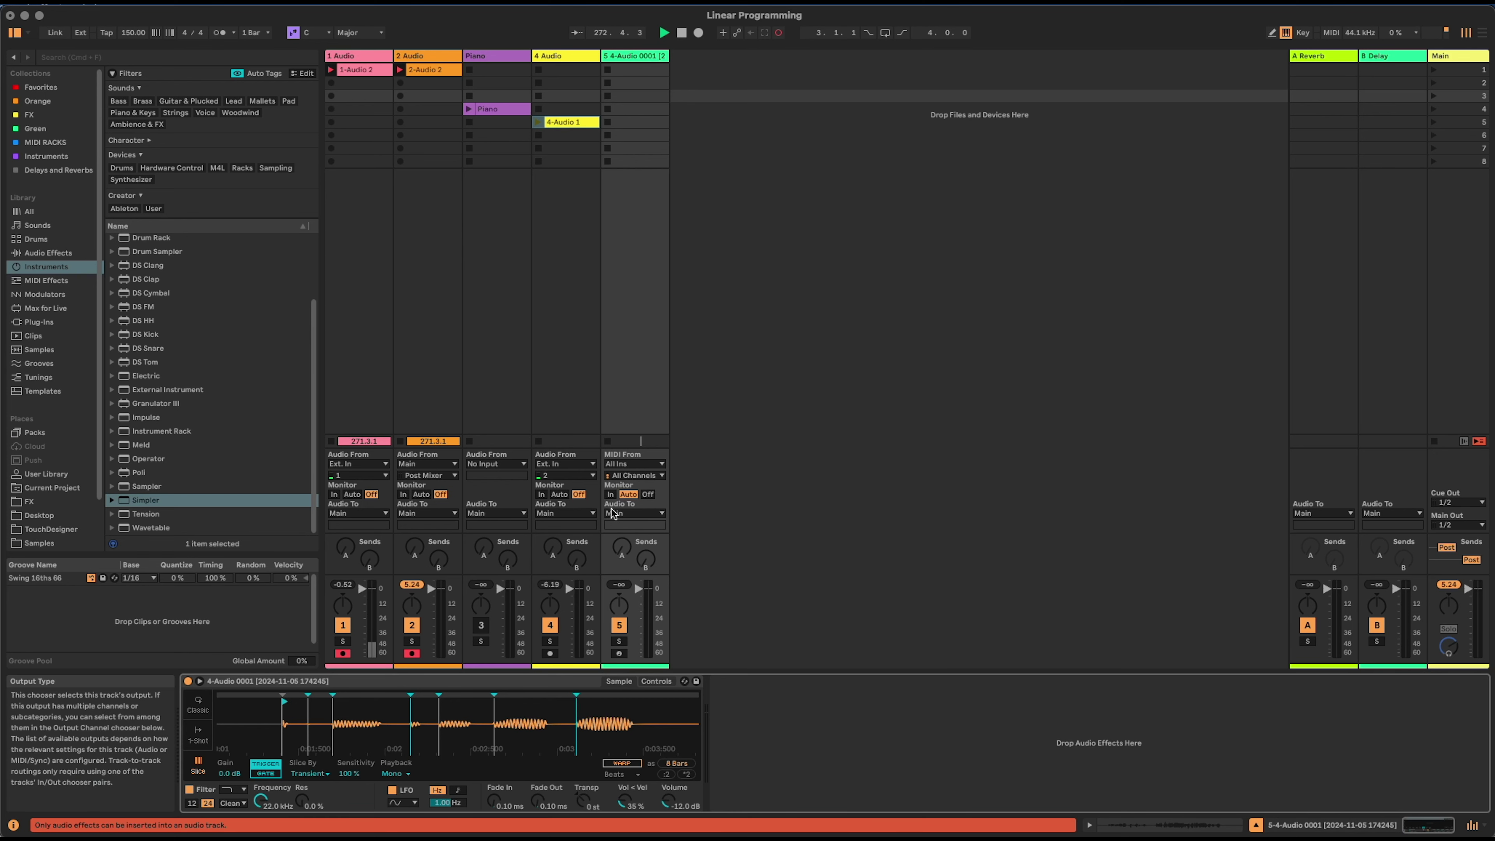
- Set the Simpler track's monitoring to In and the Simpler's output volume to 0 dB
{"action": "left_click", "coordinate": [610, 494]}
{"action": "left_click_drag", "start_coordinate": [295, 725], "coordinate": [295, 733]}
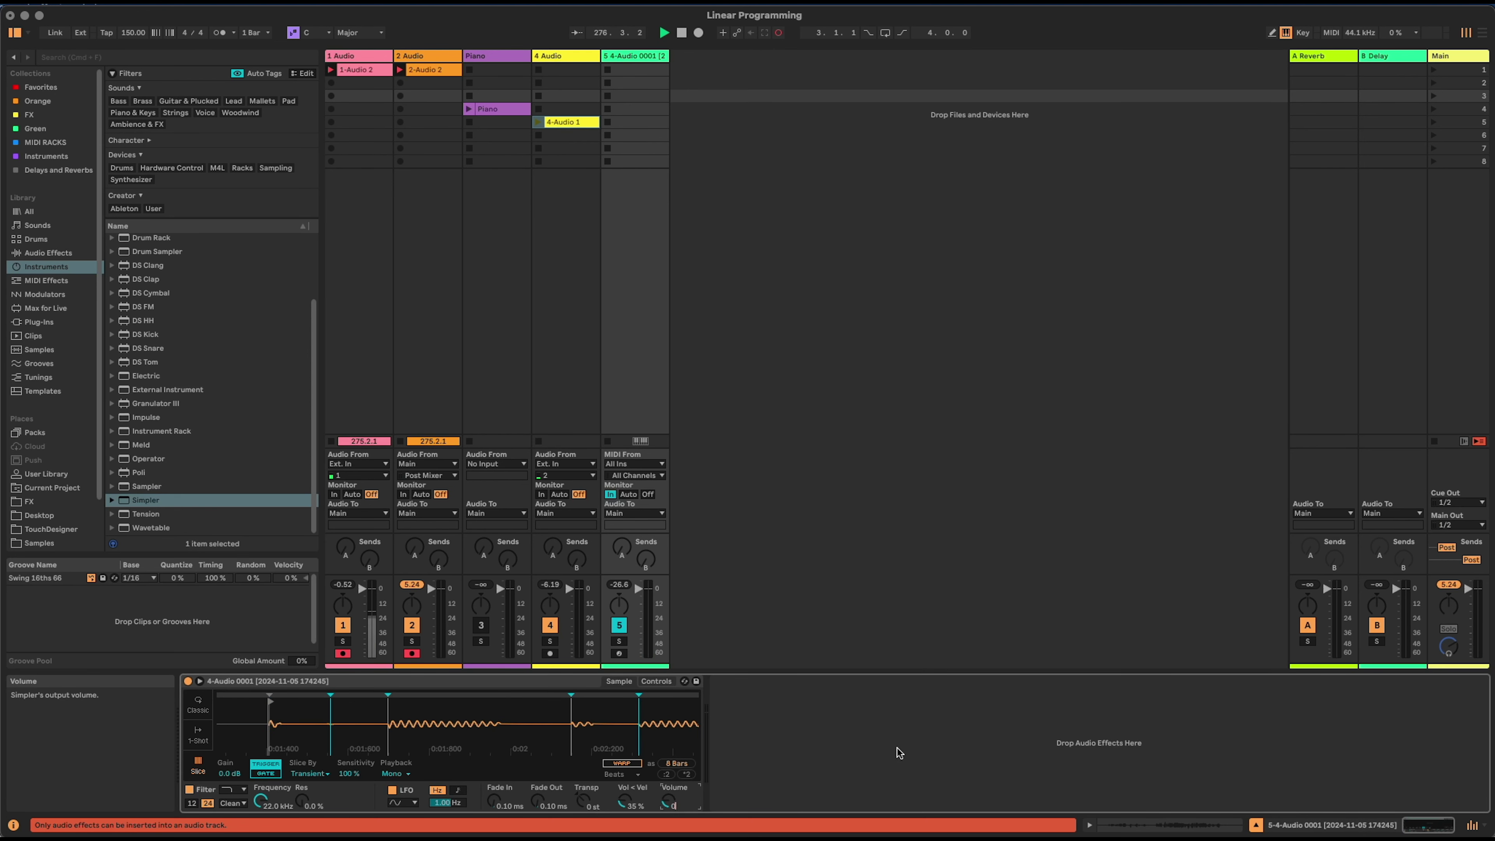
{"action": "key", "text": "Return"}
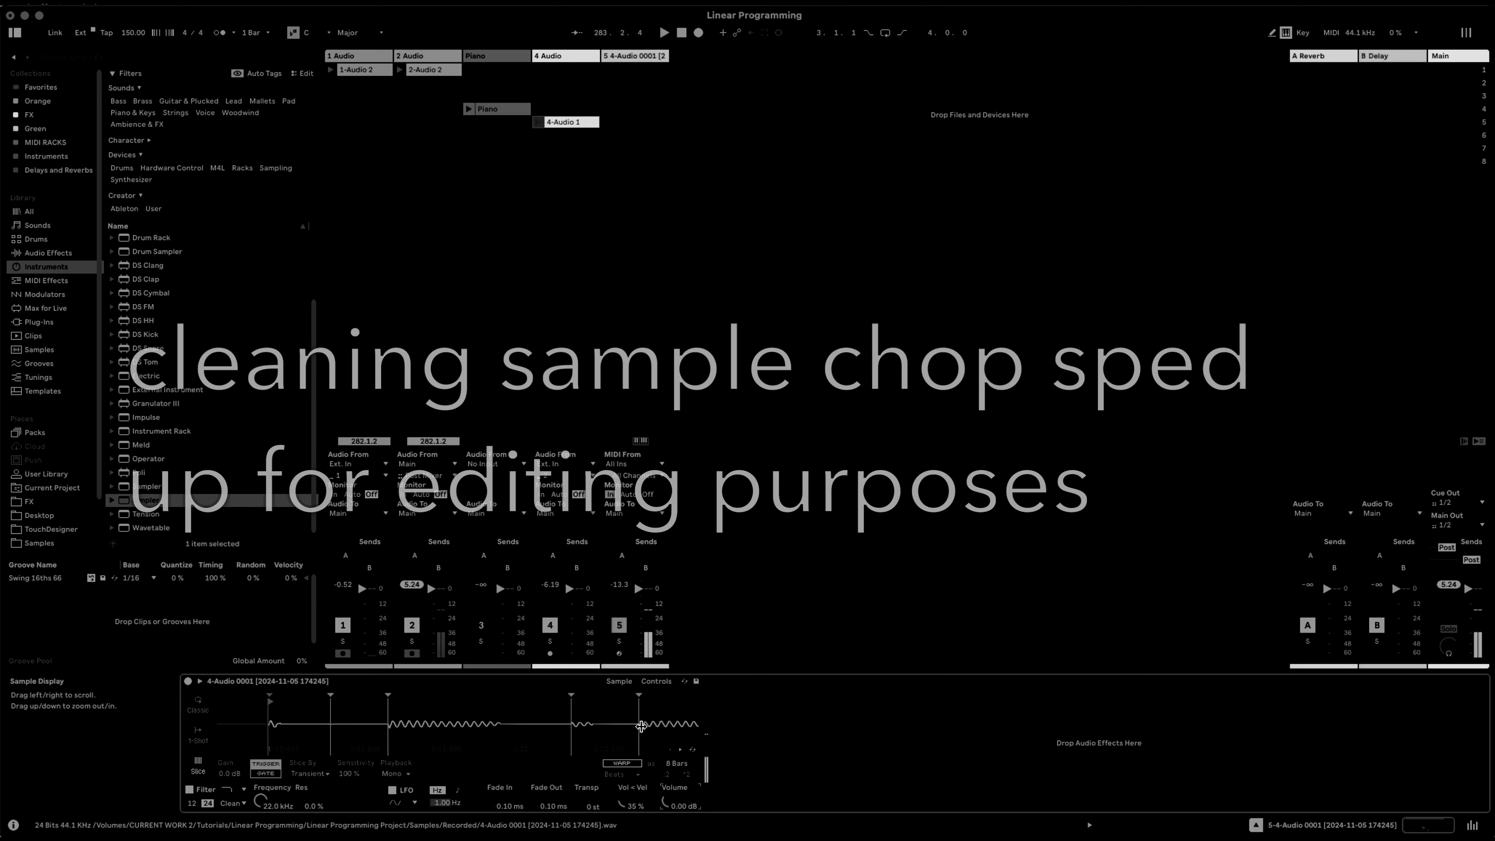
- Clean up the slice markers along the recorded sample in the Simpler
{"action": "left_click_drag", "start_coordinate": [643, 725], "coordinate": [401, 711]}
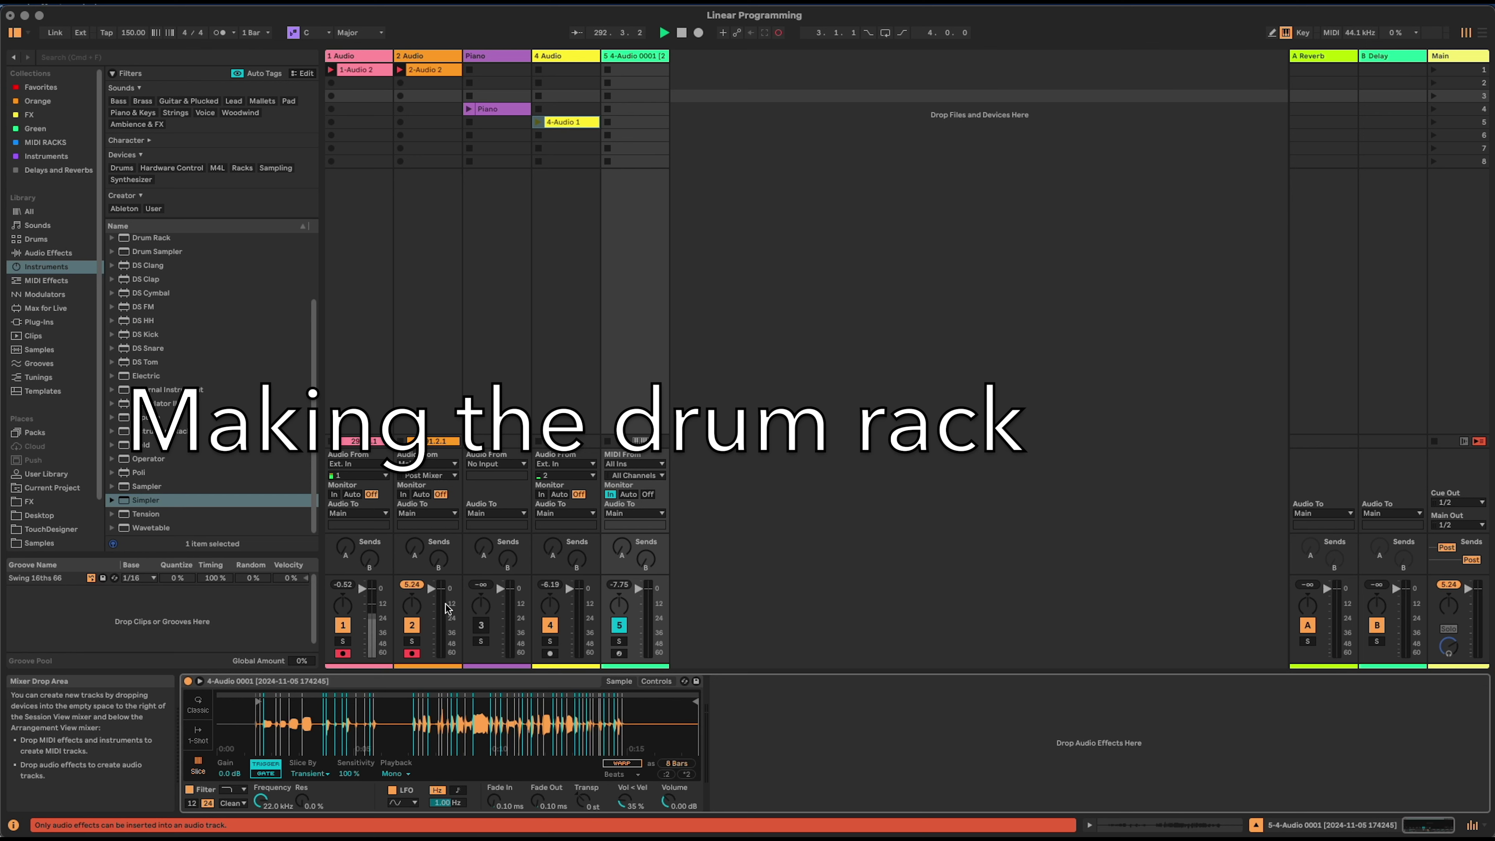
{"action": "mouse_move", "coordinate": [429, 707]}
{"action": "left_mouse_down"}
{"action": "mouse_move", "coordinate": [429, 742]}
{"action": "mouse_move", "coordinate": [428, 706]}
{"action": "left_mouse_up"}
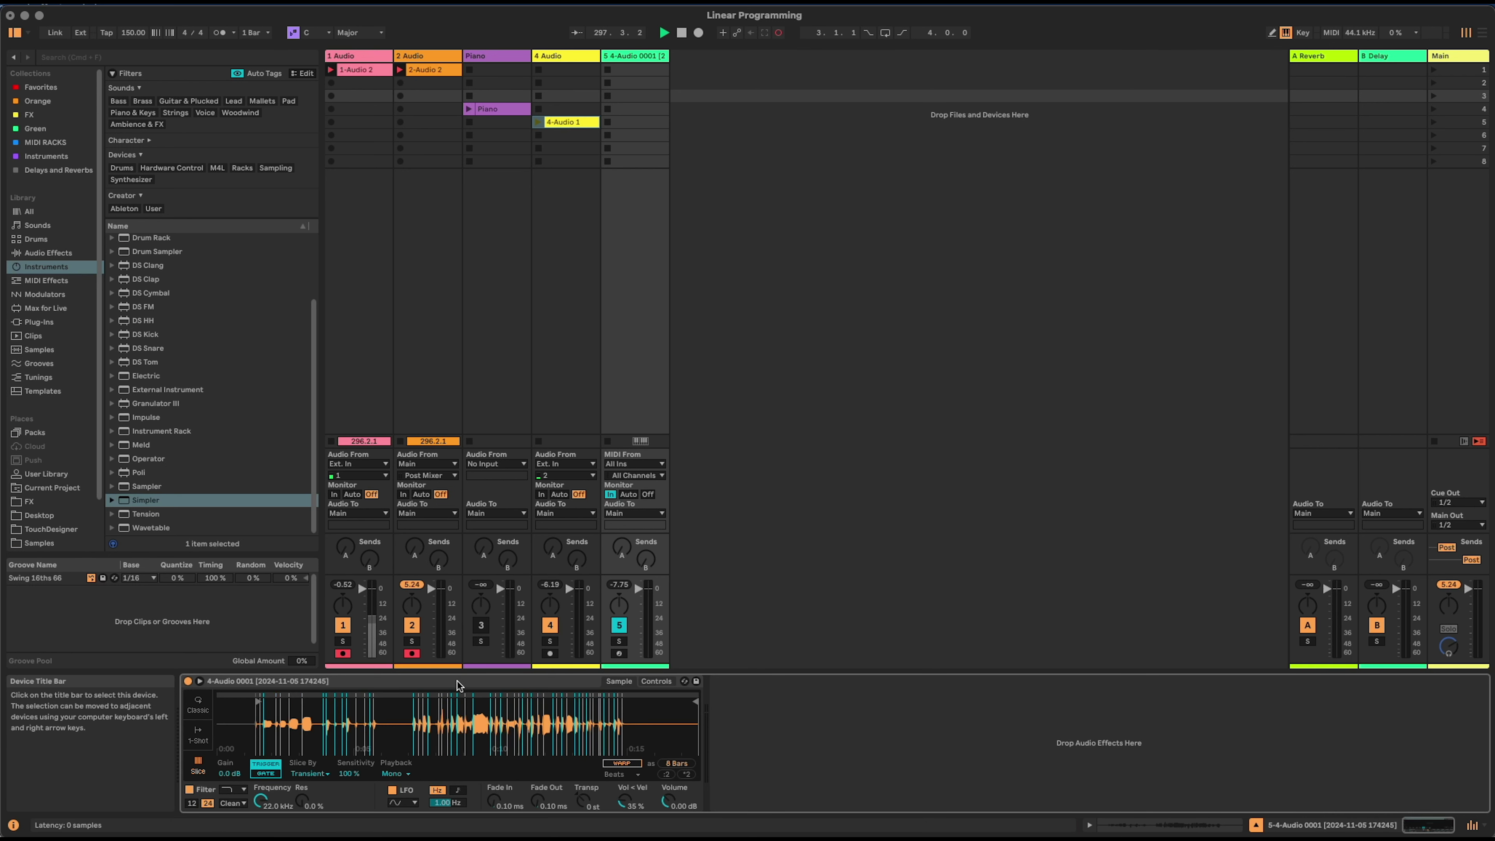
- Add a Drum Rack on a new MIDI track and move the sliced 4-Audio 0001 Simpler onto its C2 pad
{"action": "left_click", "coordinate": [129, 237]}
{"action": "left_click_drag", "start_coordinate": [130, 239], "coordinate": [765, 236]}
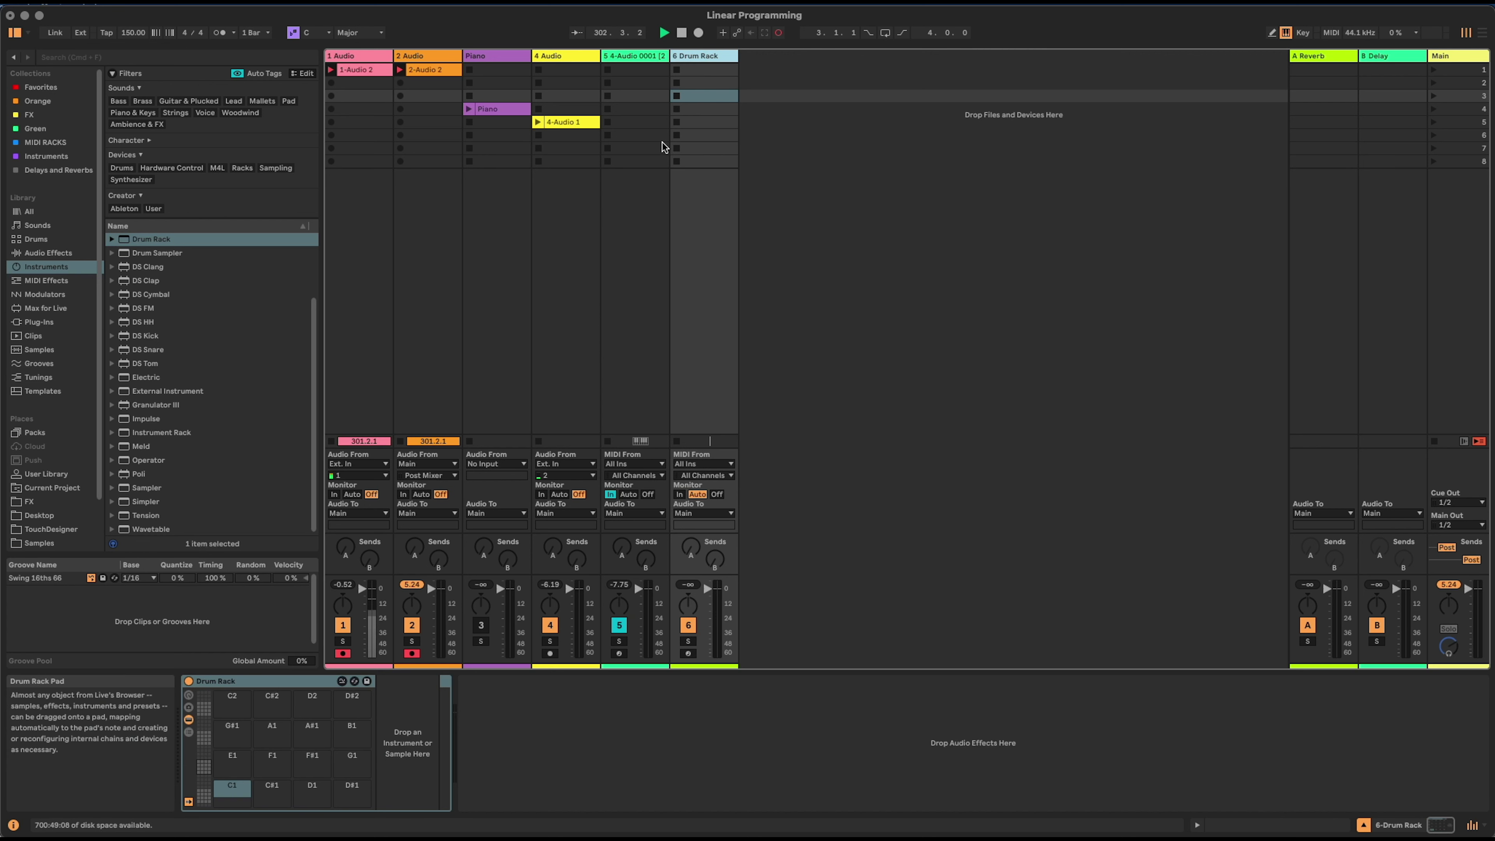
{"action": "left_click", "coordinate": [633, 58]}
{"action": "left_click_drag", "start_coordinate": [355, 683], "coordinate": [297, 550]}
{"action": "left_click_drag", "start_coordinate": [232, 701], "coordinate": [232, 701]}
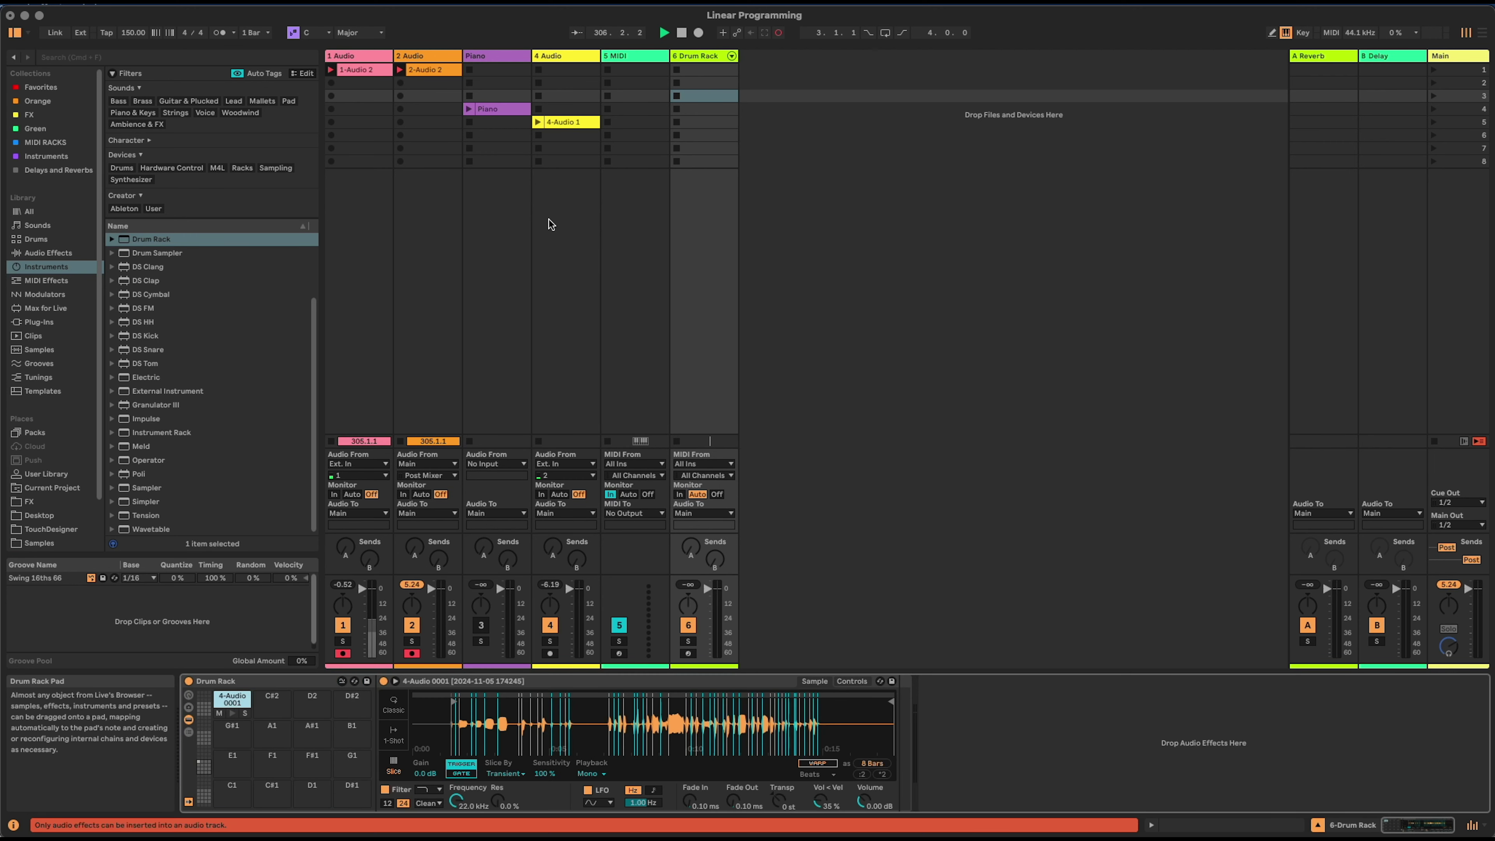
- Delete the emptied MIDI track next to the Drum Rack track
{"action": "left_click", "coordinate": [628, 56]}
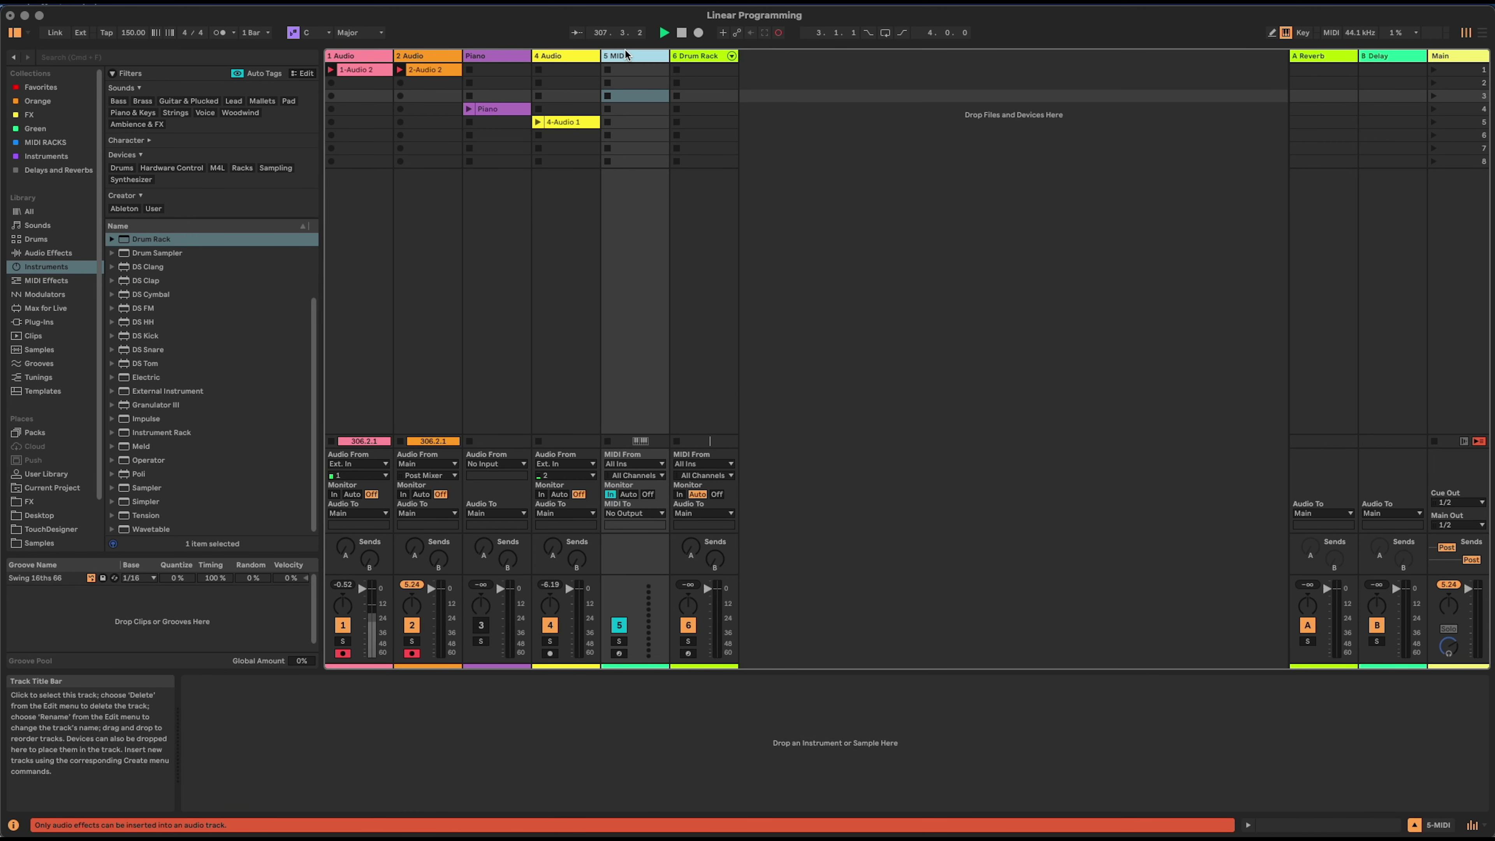
{"action": "key", "text": "Delete"}
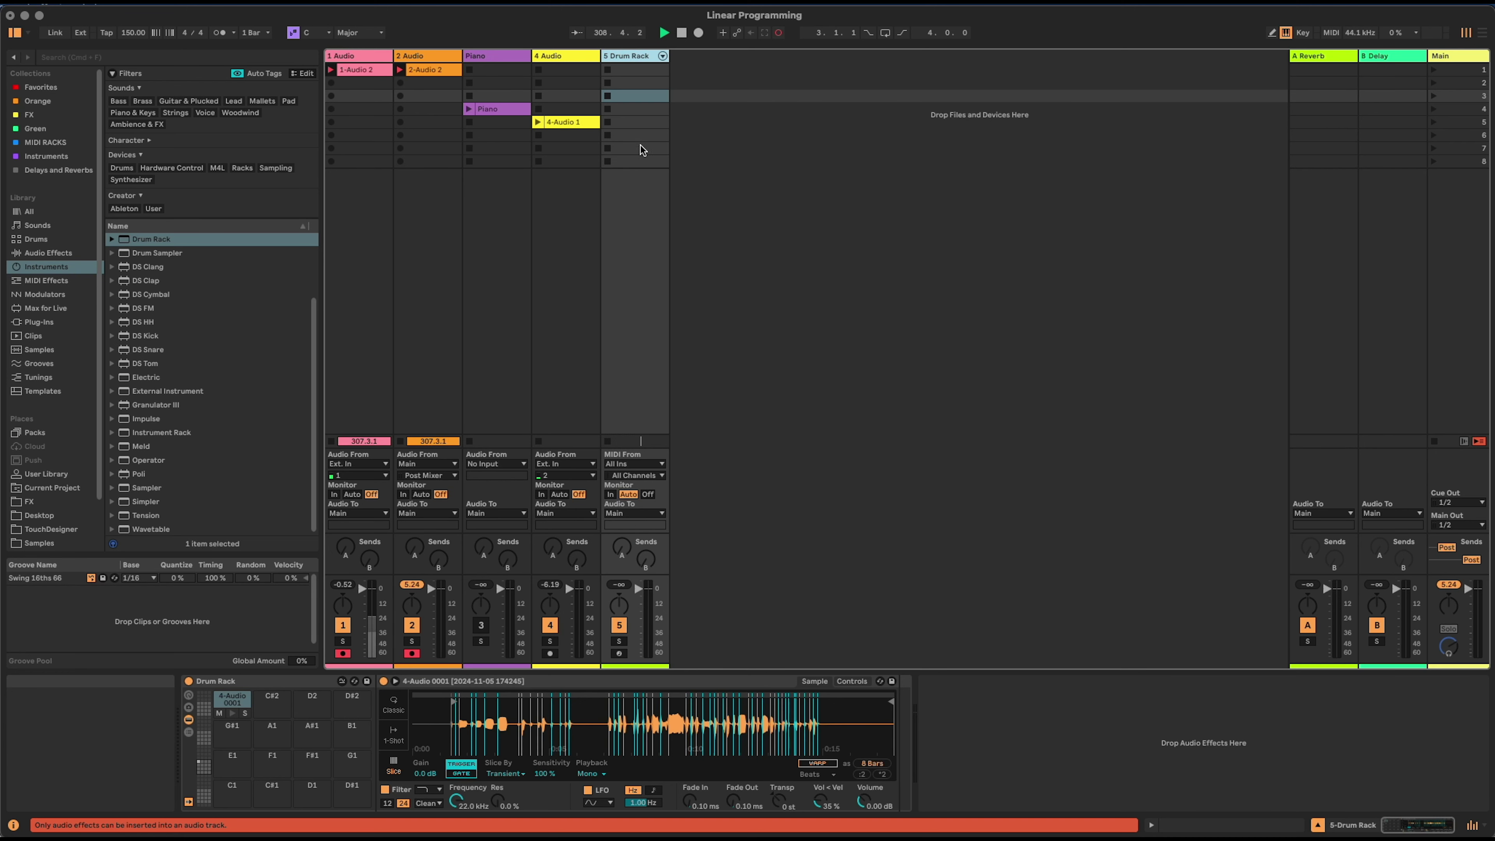
- Create a MIDI clip in the Drum Rack track's third slot with one Legato note filling the bar, and launch it
{"action": "double_click", "coordinate": [646, 97]}
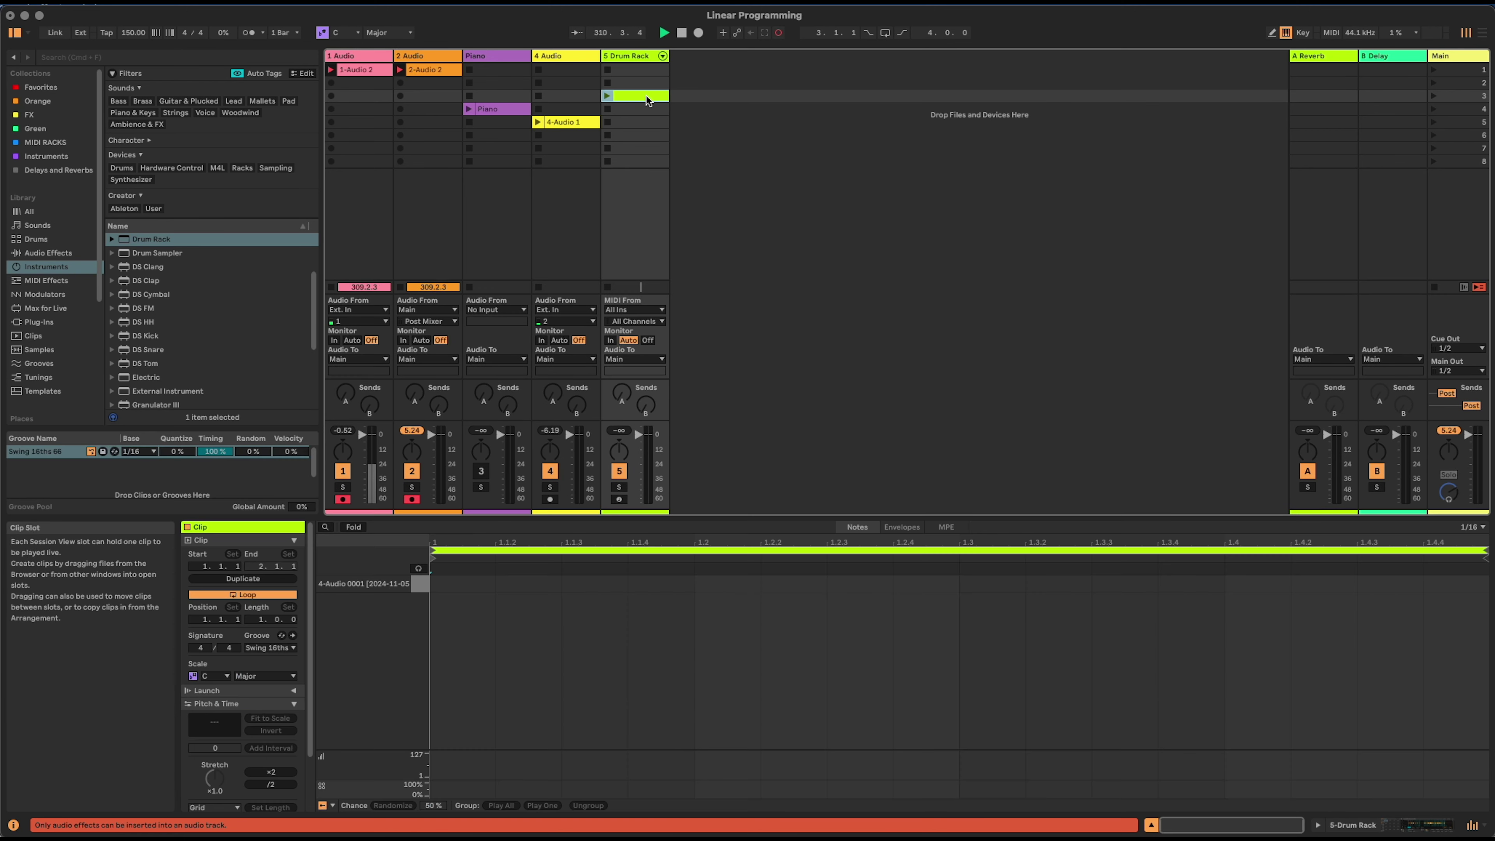
{"action": "double_click", "coordinate": [453, 589]}
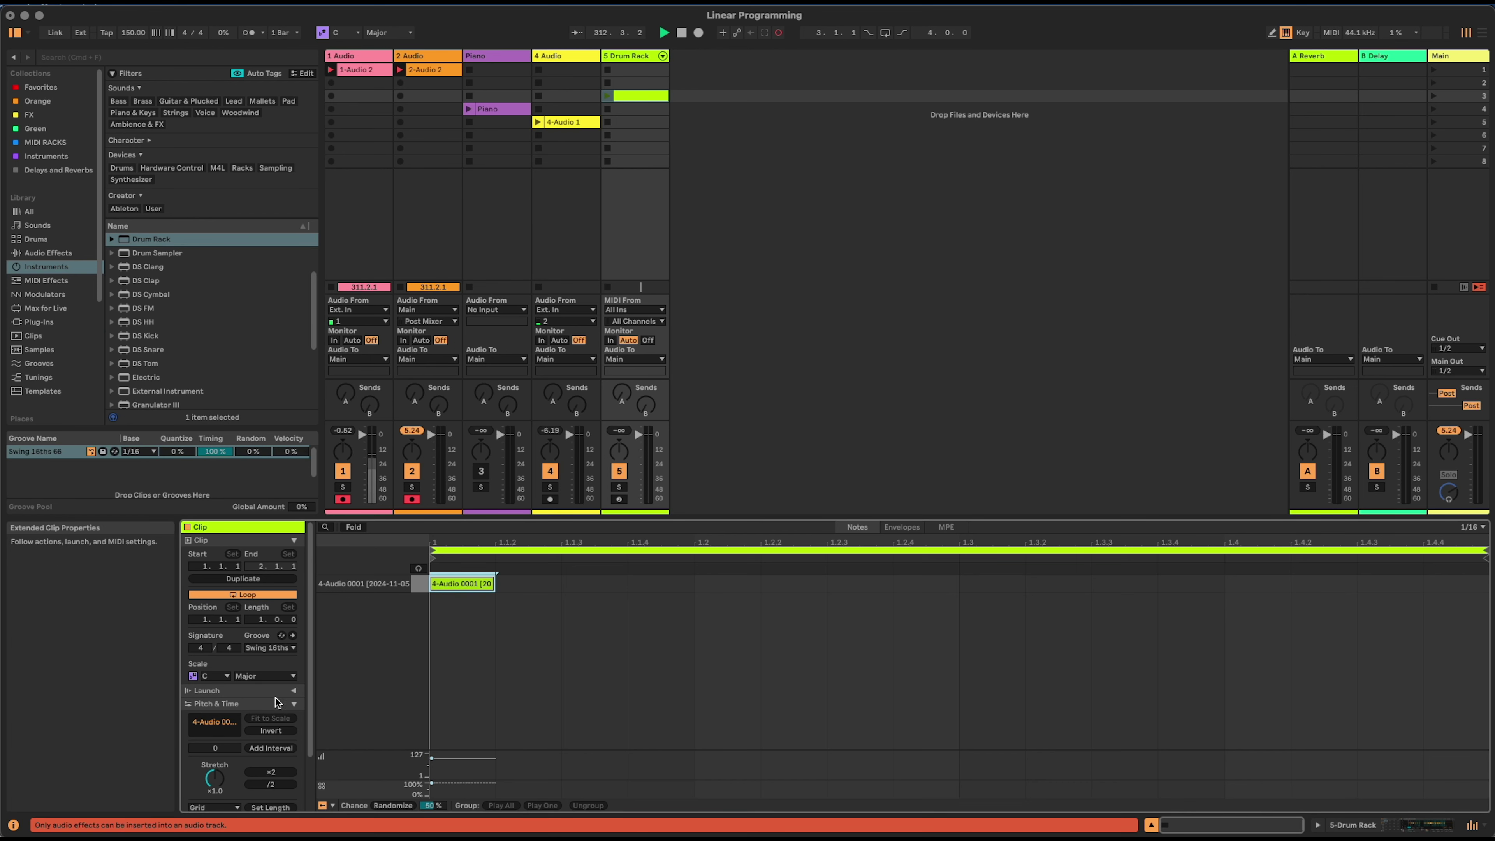
{"action": "scroll", "coordinate": [277, 786], "scroll_direction": "down", "scroll_amount": 3}
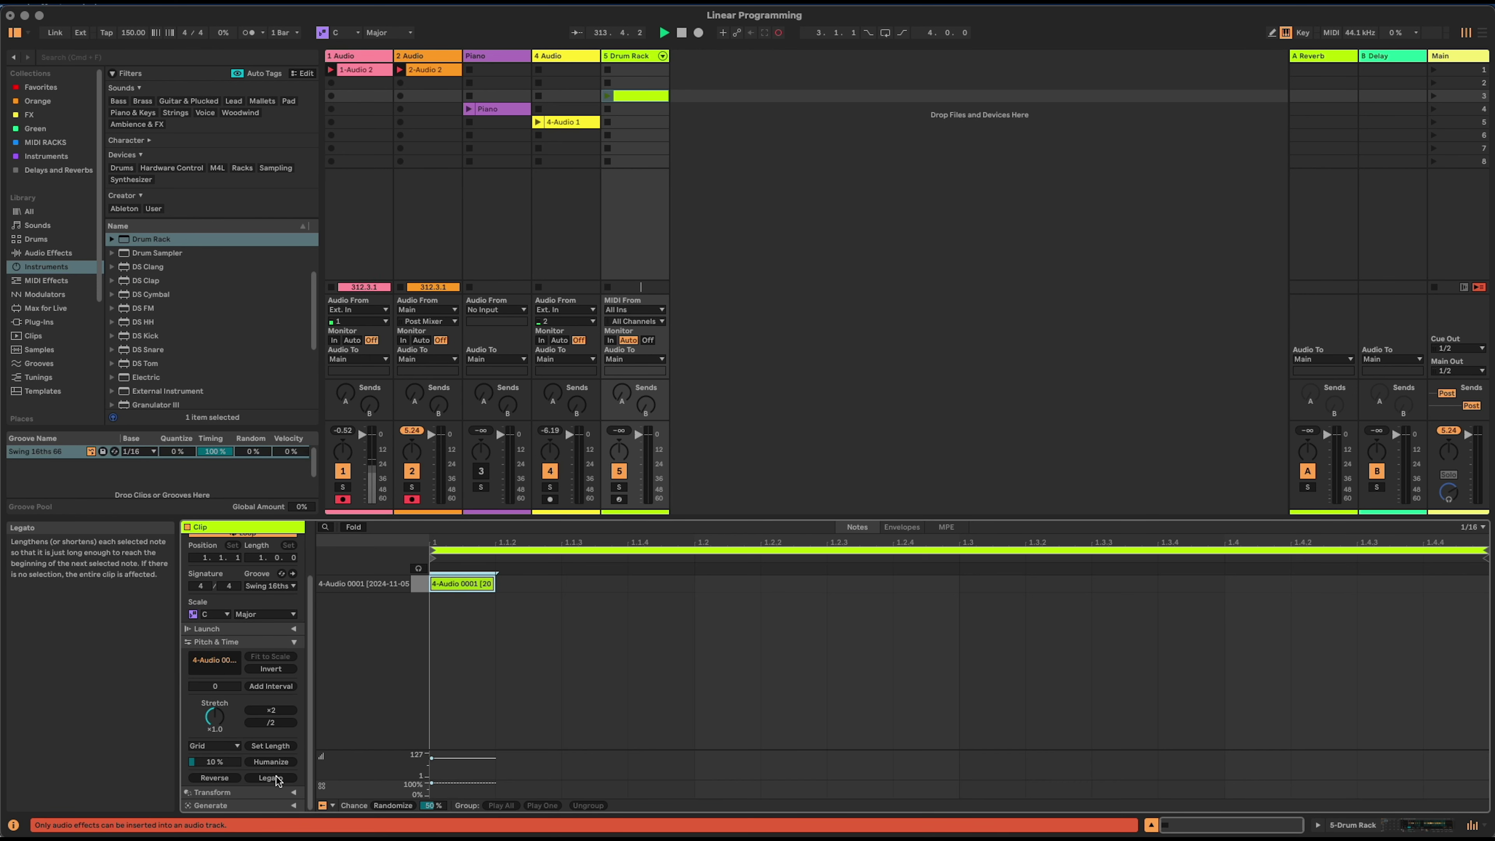
{"action": "left_click", "coordinate": [276, 776]}
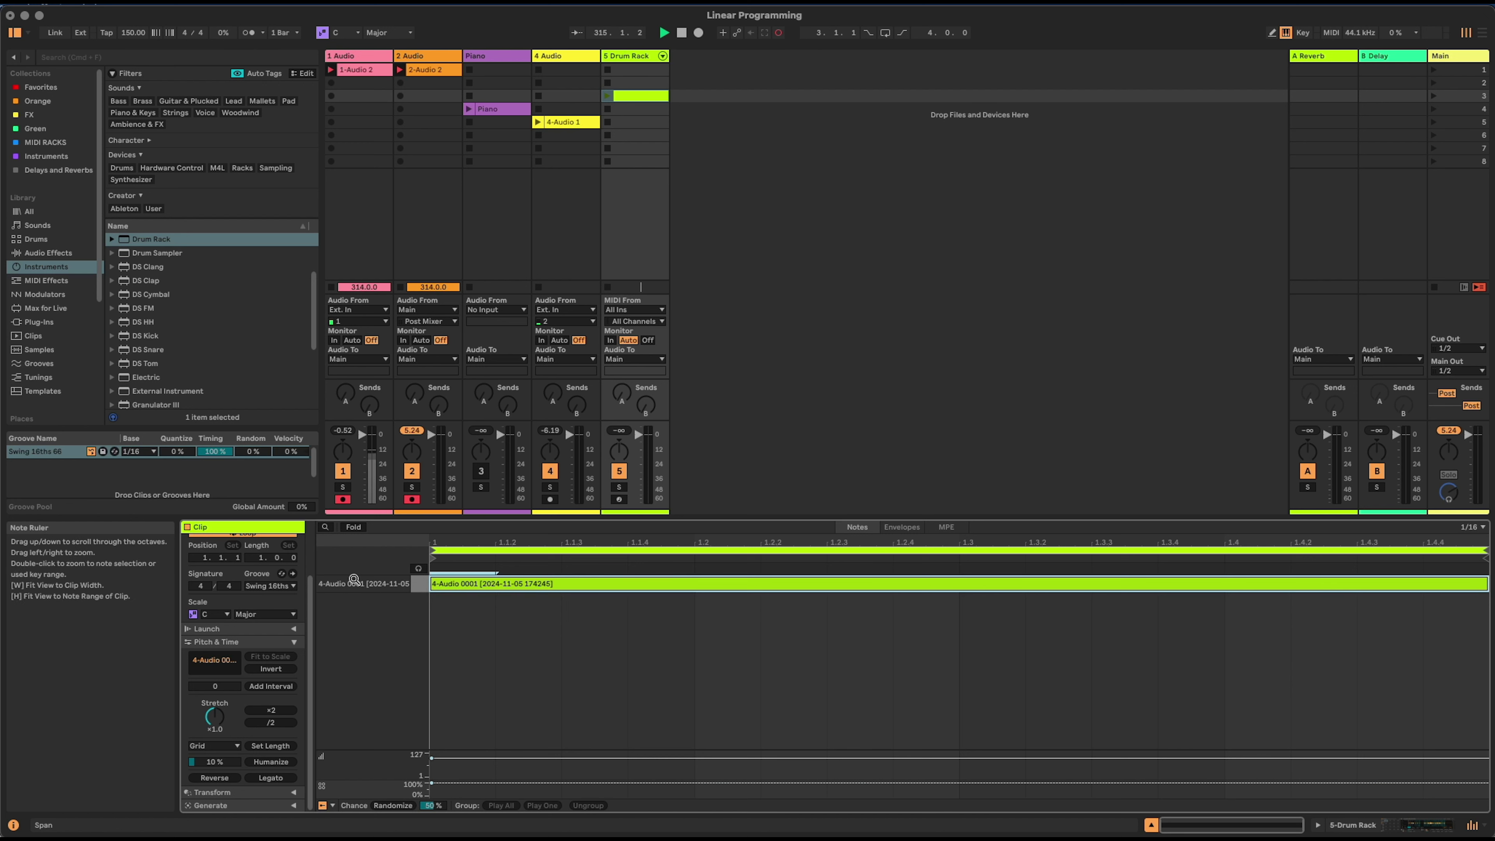
{"action": "left_click", "coordinate": [608, 97]}
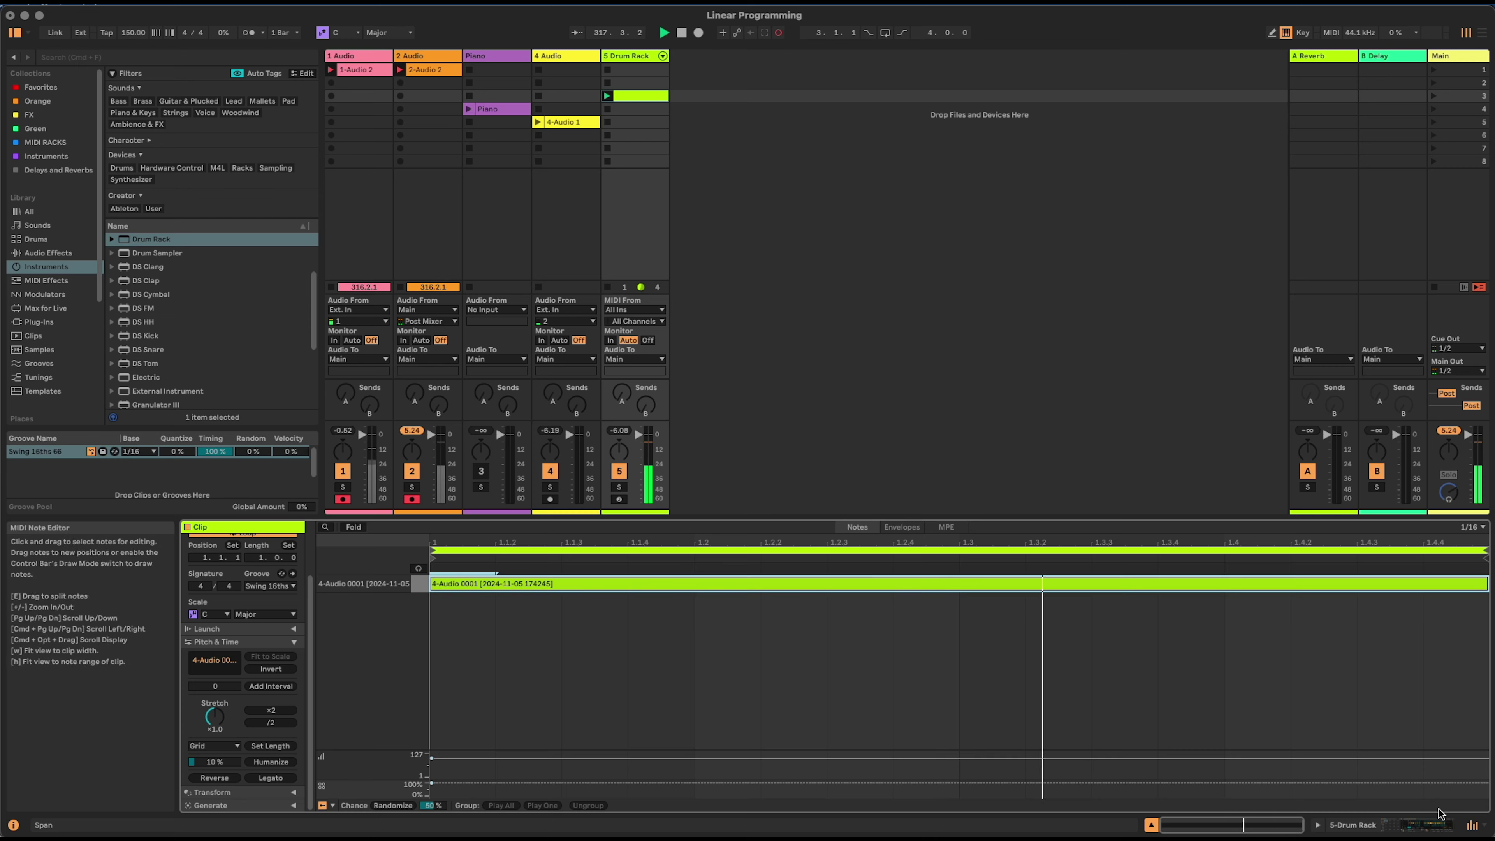
- Show the Drum Rack's chain list with its input/output settings and set the 4-Audio 0001 chain's Play note to C1
{"action": "left_click", "coordinate": [1435, 825]}
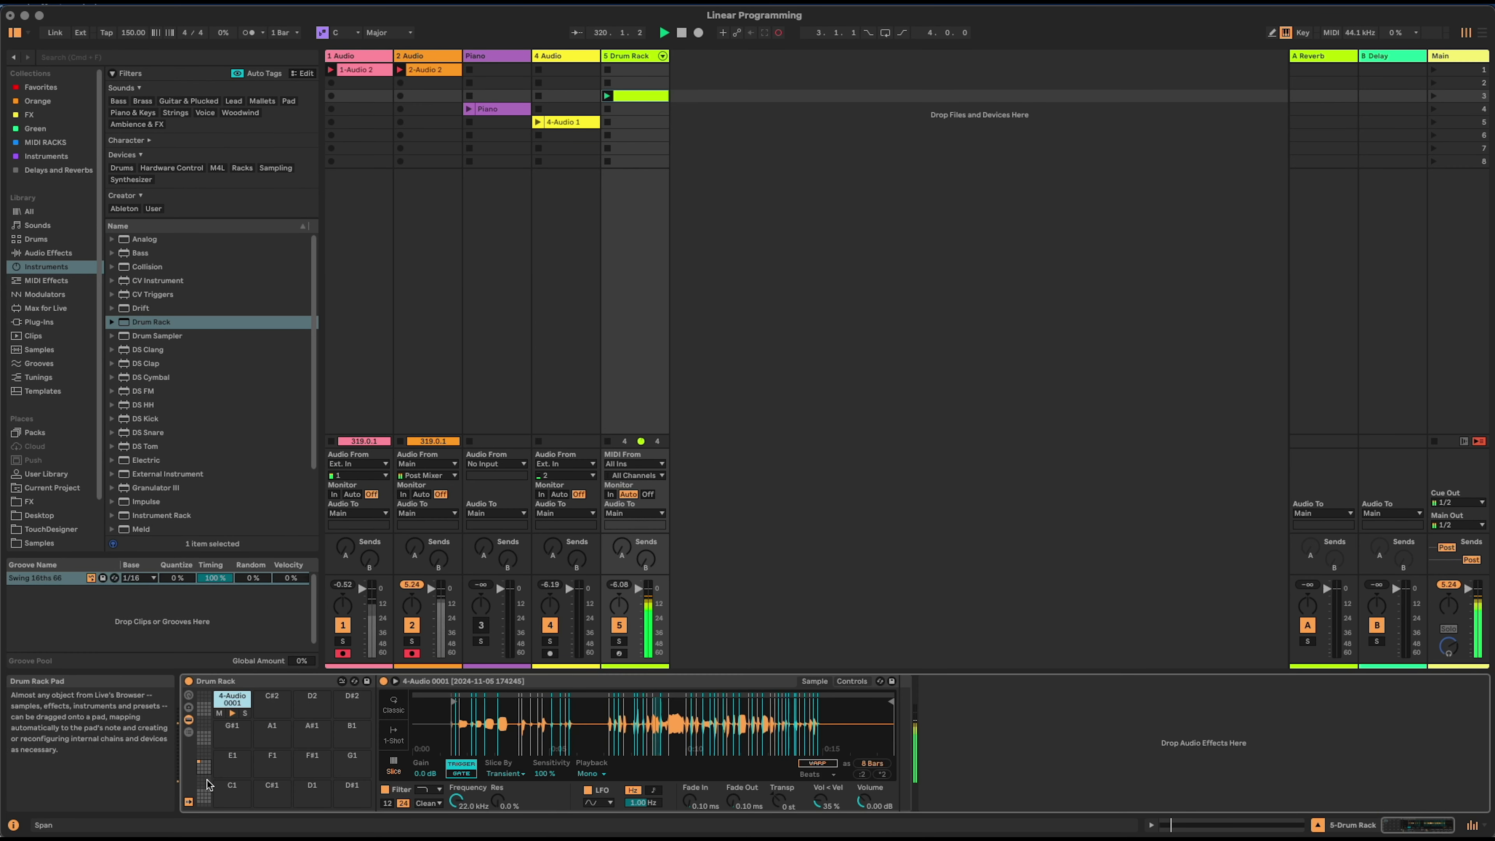
{"action": "left_click", "coordinate": [188, 733]}
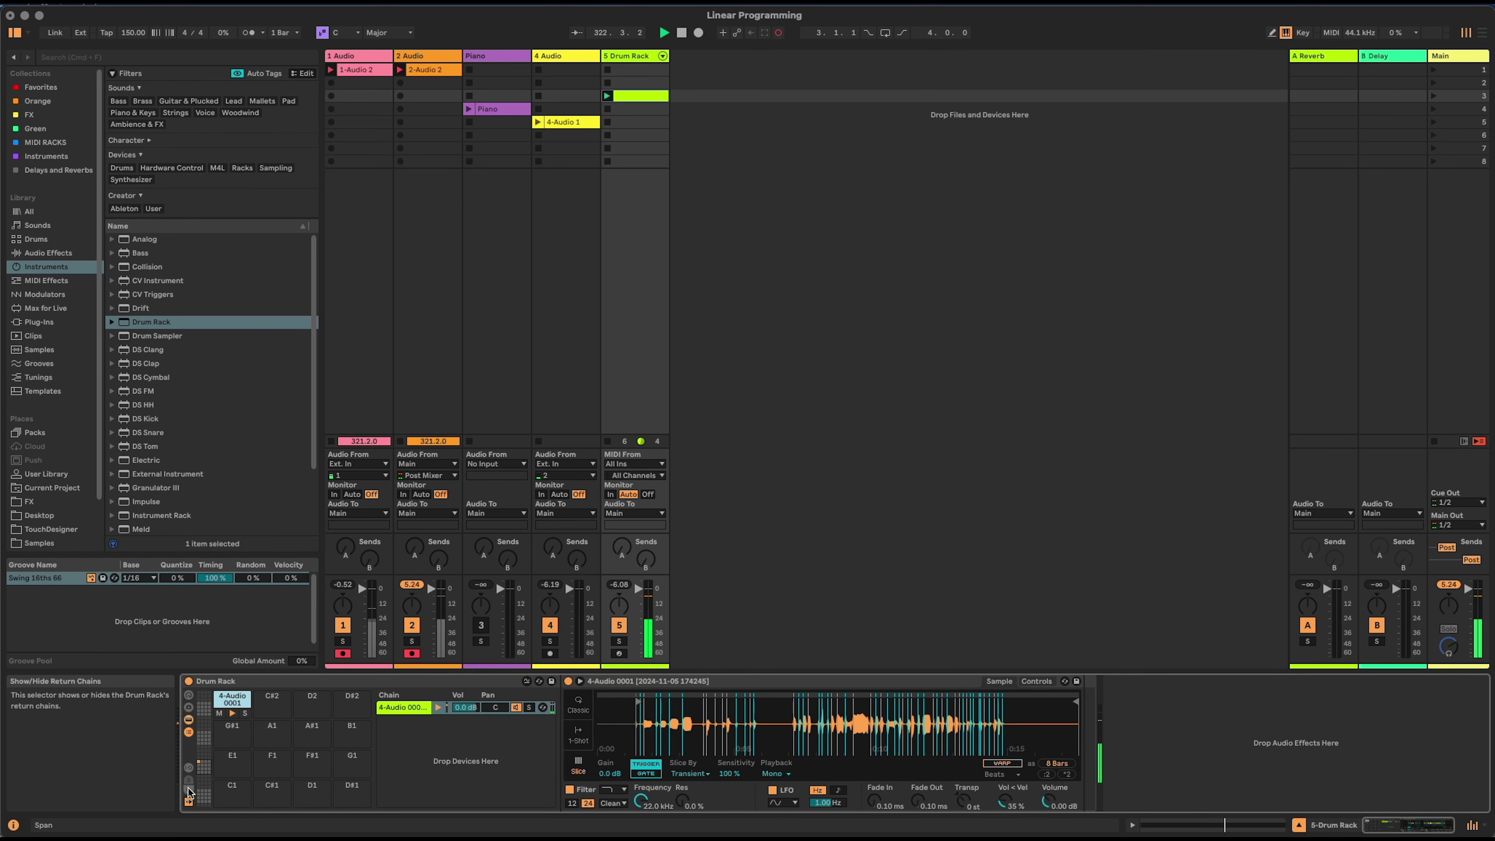
{"action": "left_click", "coordinate": [188, 767]}
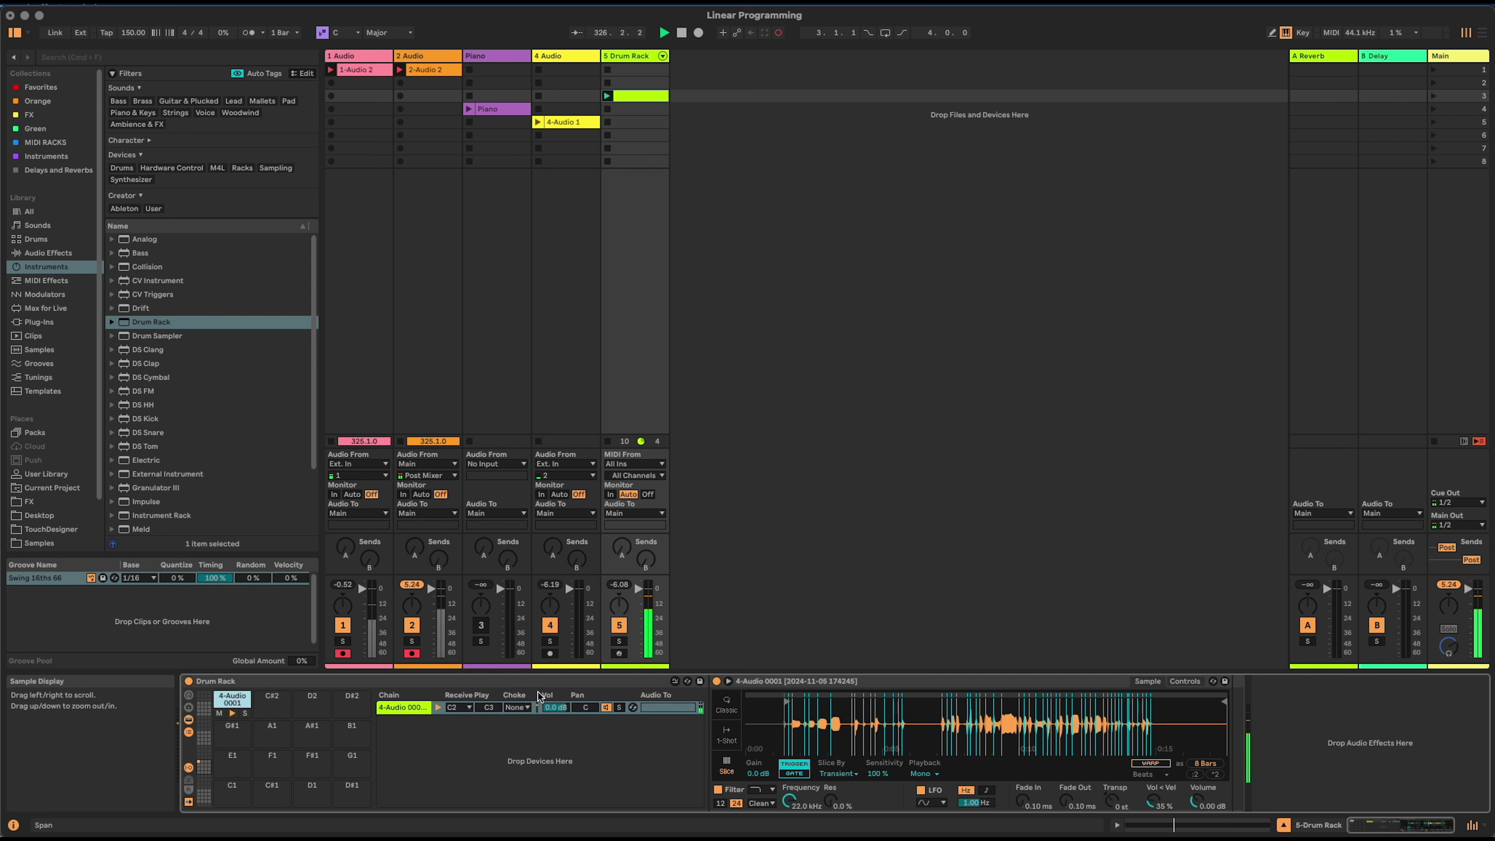
{"action": "left_click", "coordinate": [492, 708]}
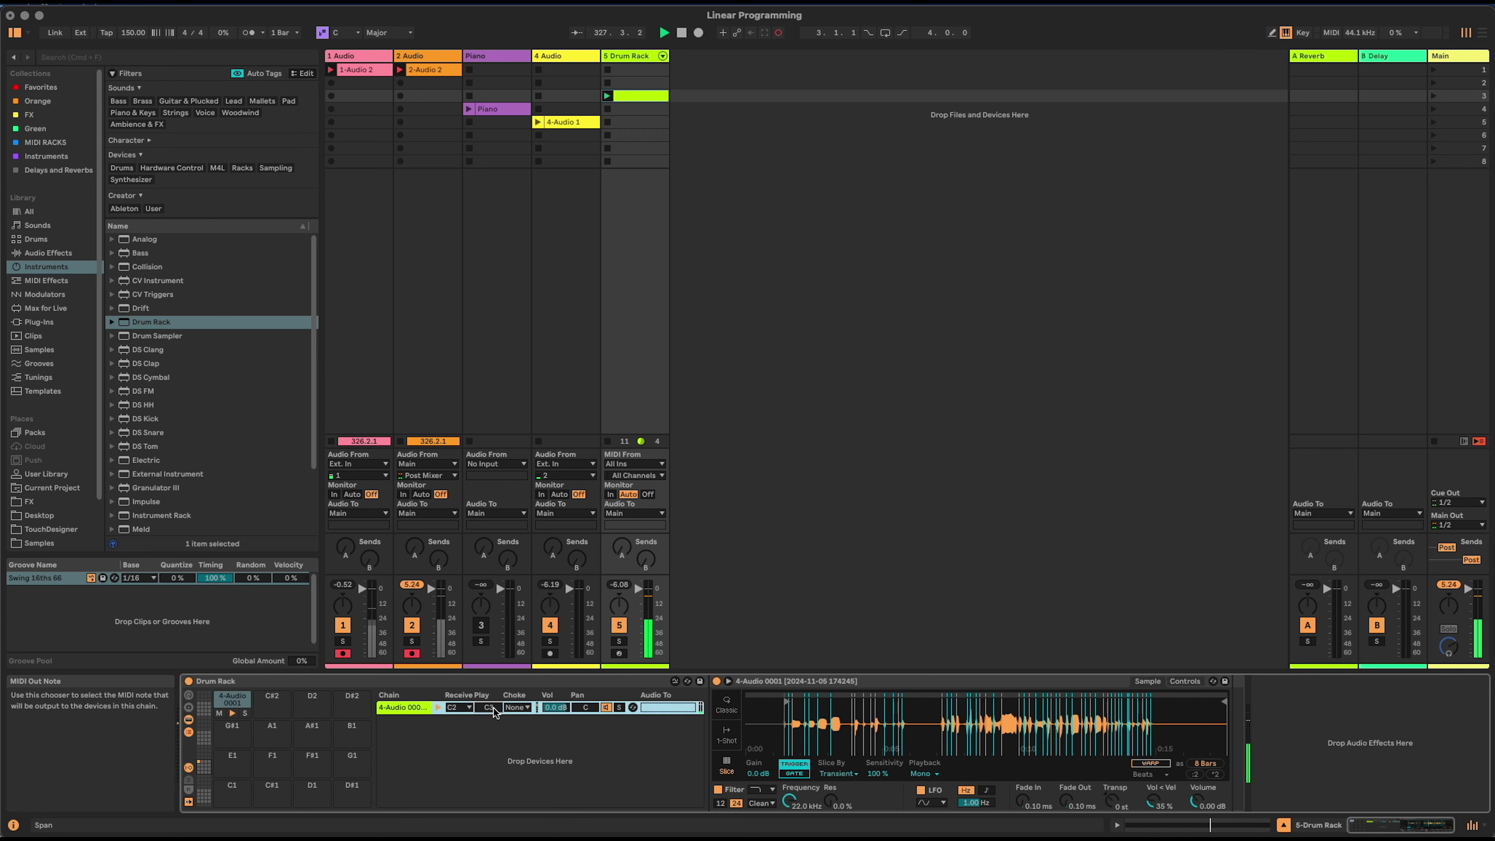
{"action": "type", "text": "c2"}
{"action": "key", "text": "Return"}
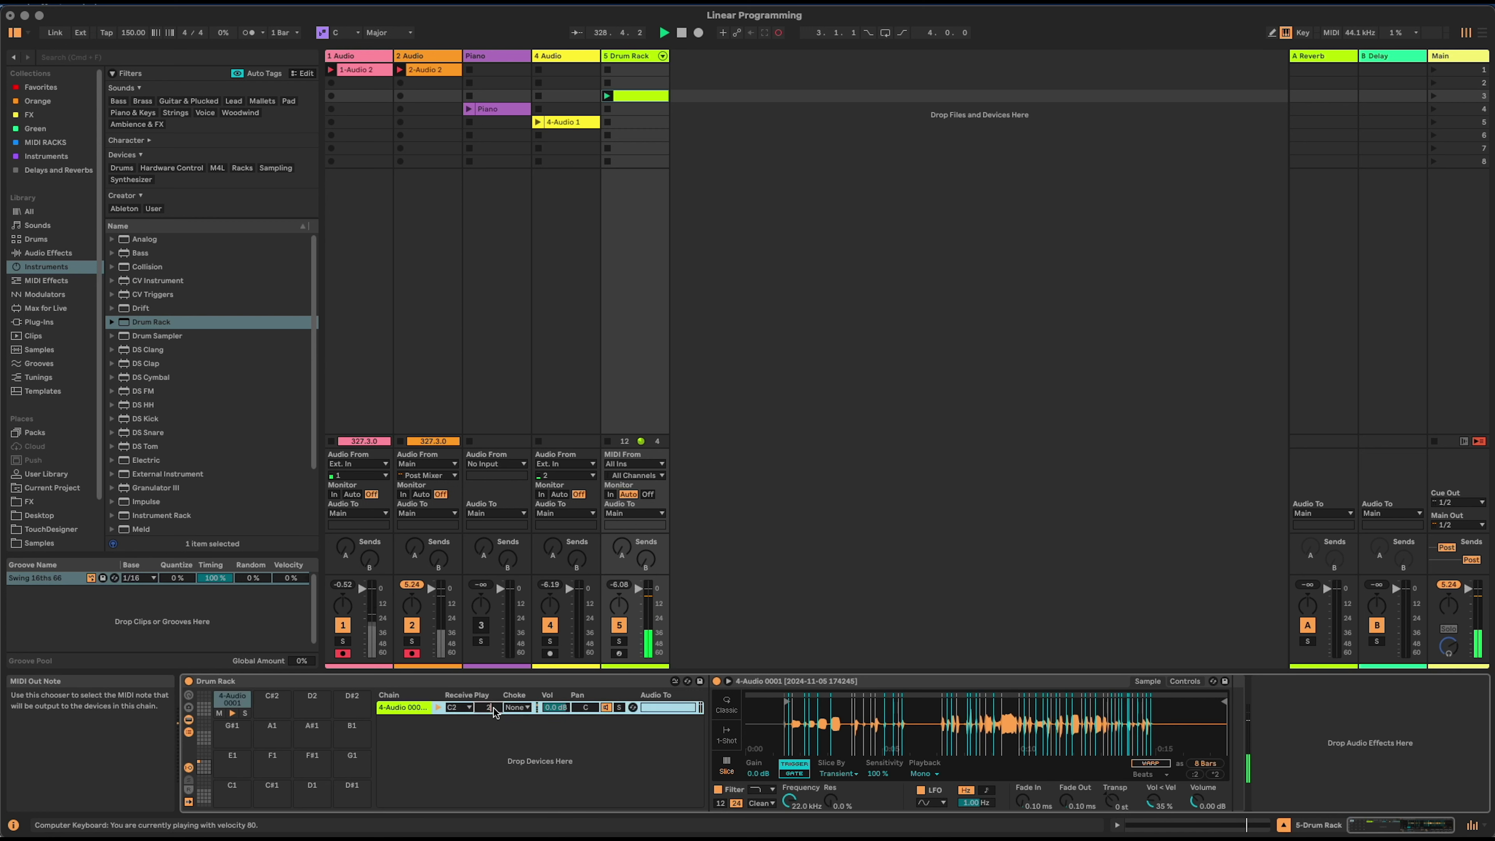
{"action": "left_click_drag", "start_coordinate": [492, 707], "coordinate": [492, 686]}
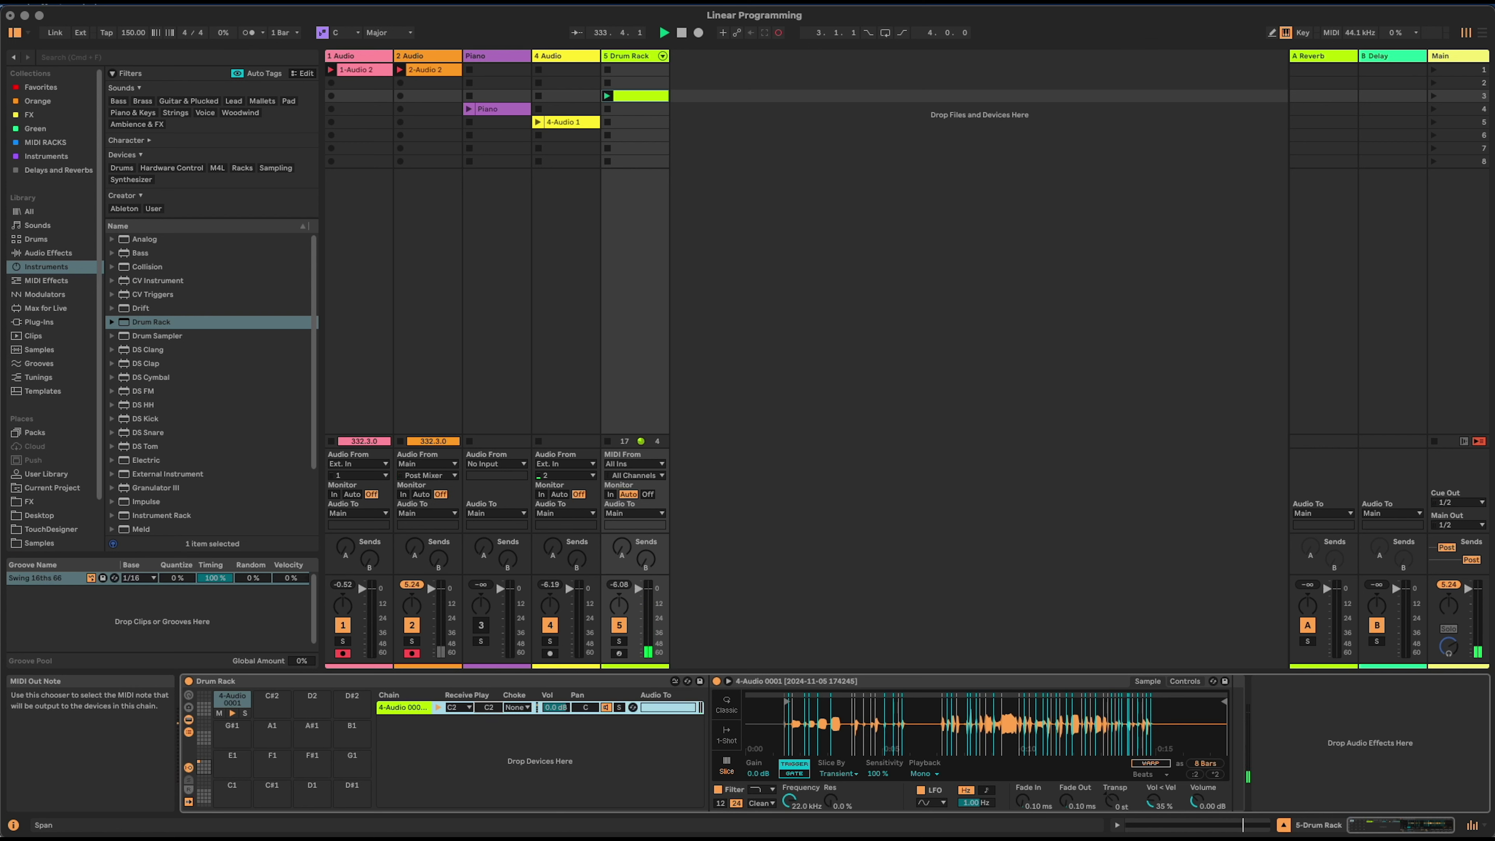
{"action": "left_click_drag", "start_coordinate": [488, 707], "coordinate": [488, 708]}
{"action": "left_click_drag", "start_coordinate": [495, 707], "coordinate": [496, 720]}
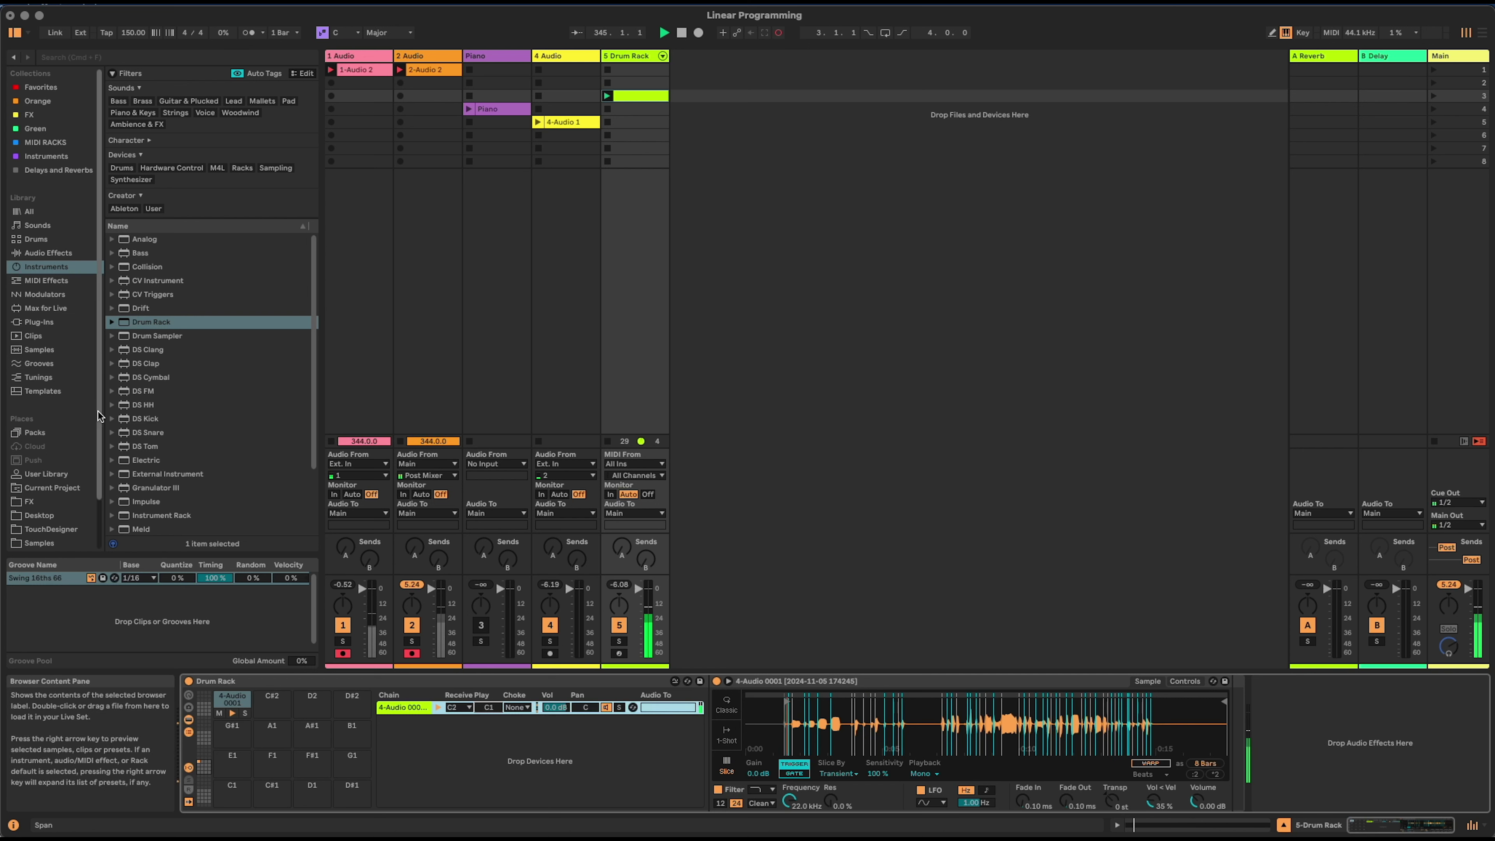
- Add a Random MIDI effect ahead of the Simpler in Alt mode with 24 choices and 100% chance, and inspect the slices
{"action": "left_click", "coordinate": [41, 283]}
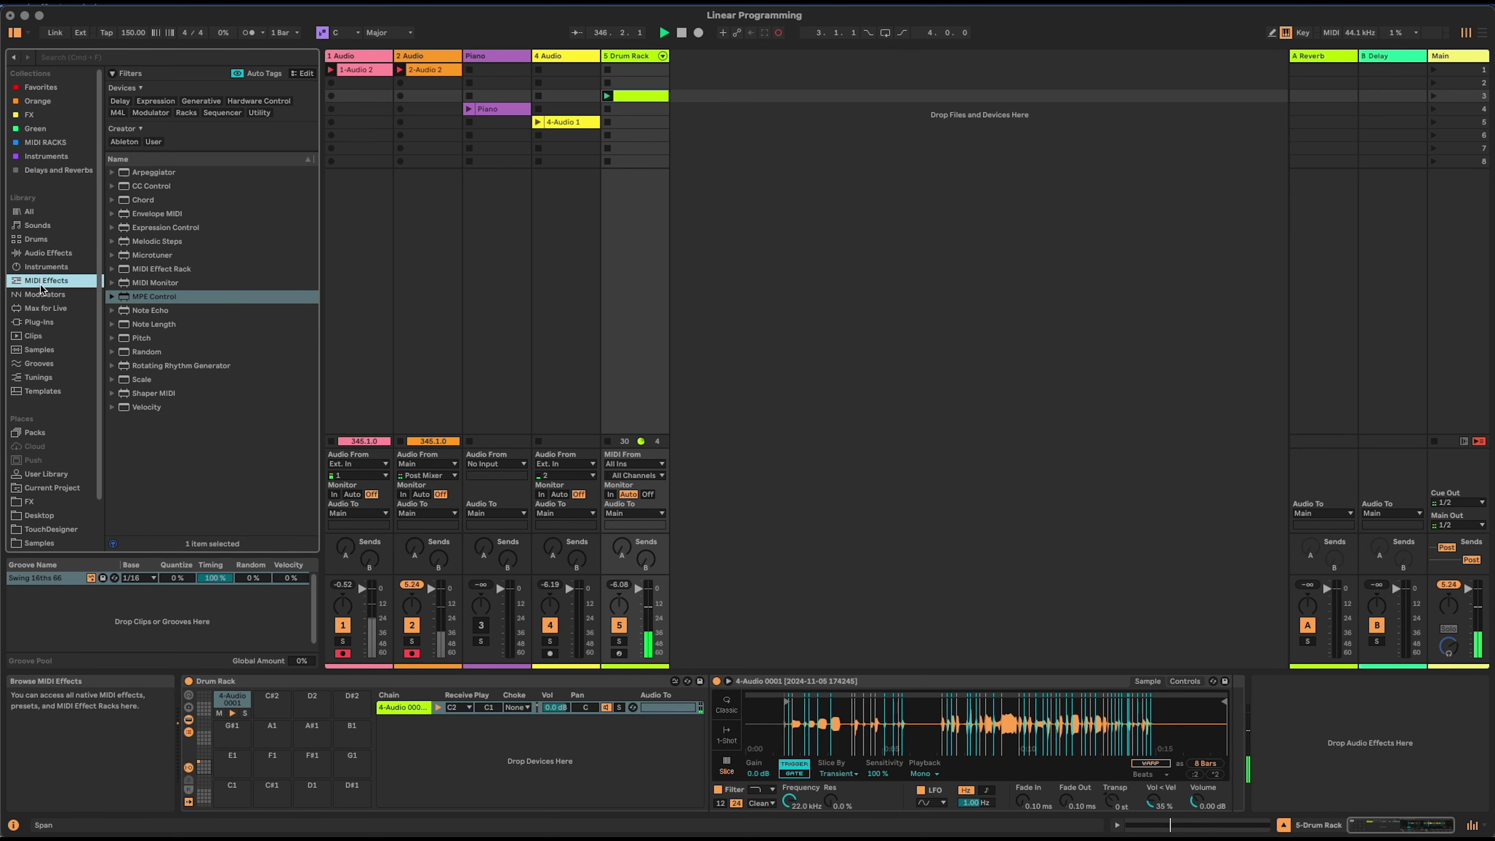
{"action": "left_click_drag", "start_coordinate": [146, 351], "coordinate": [717, 738]}
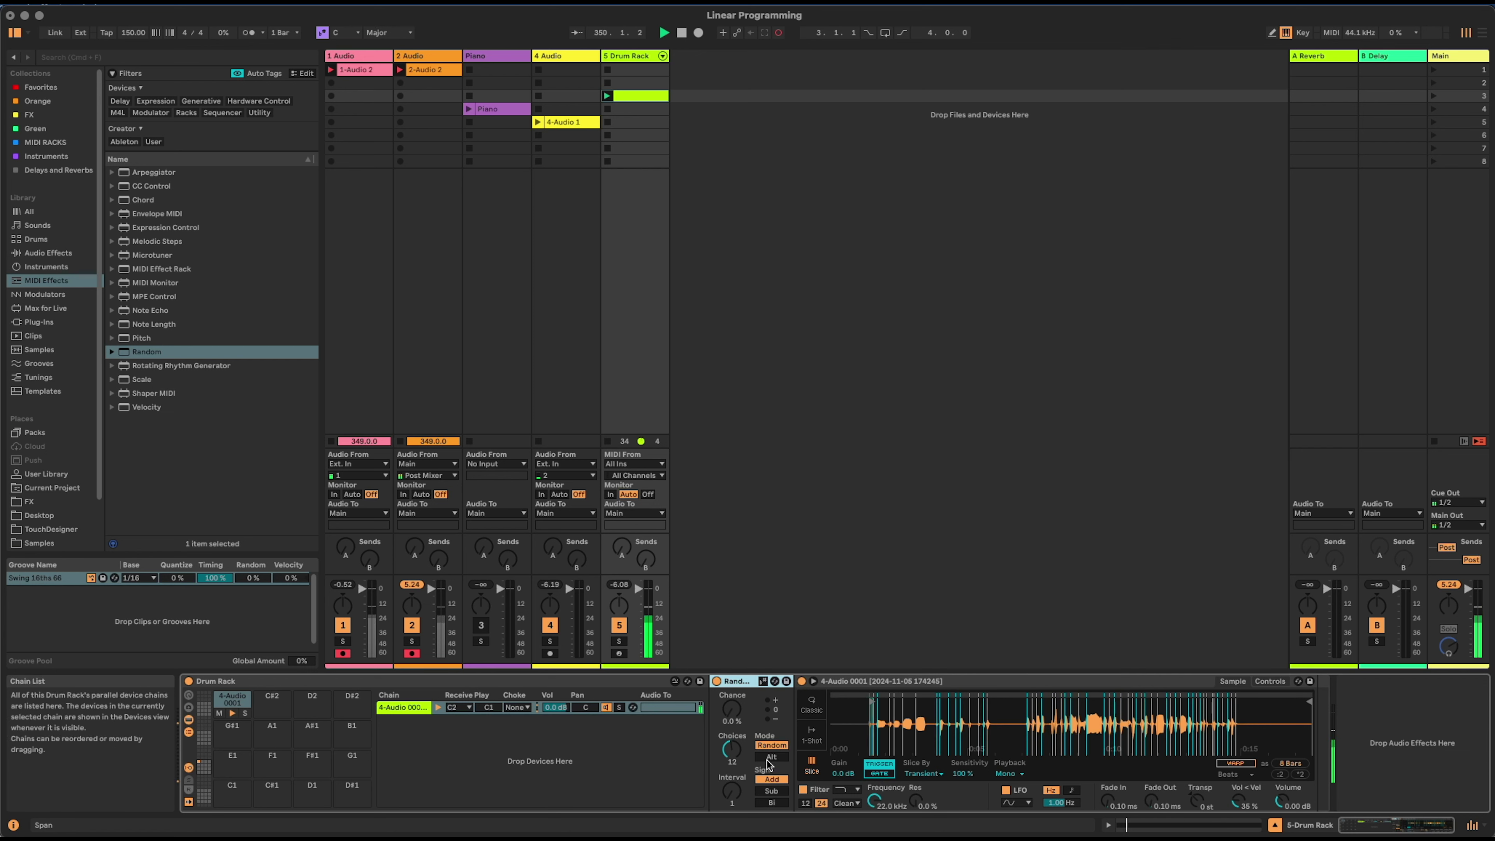
{"action": "left_click", "coordinate": [772, 756]}
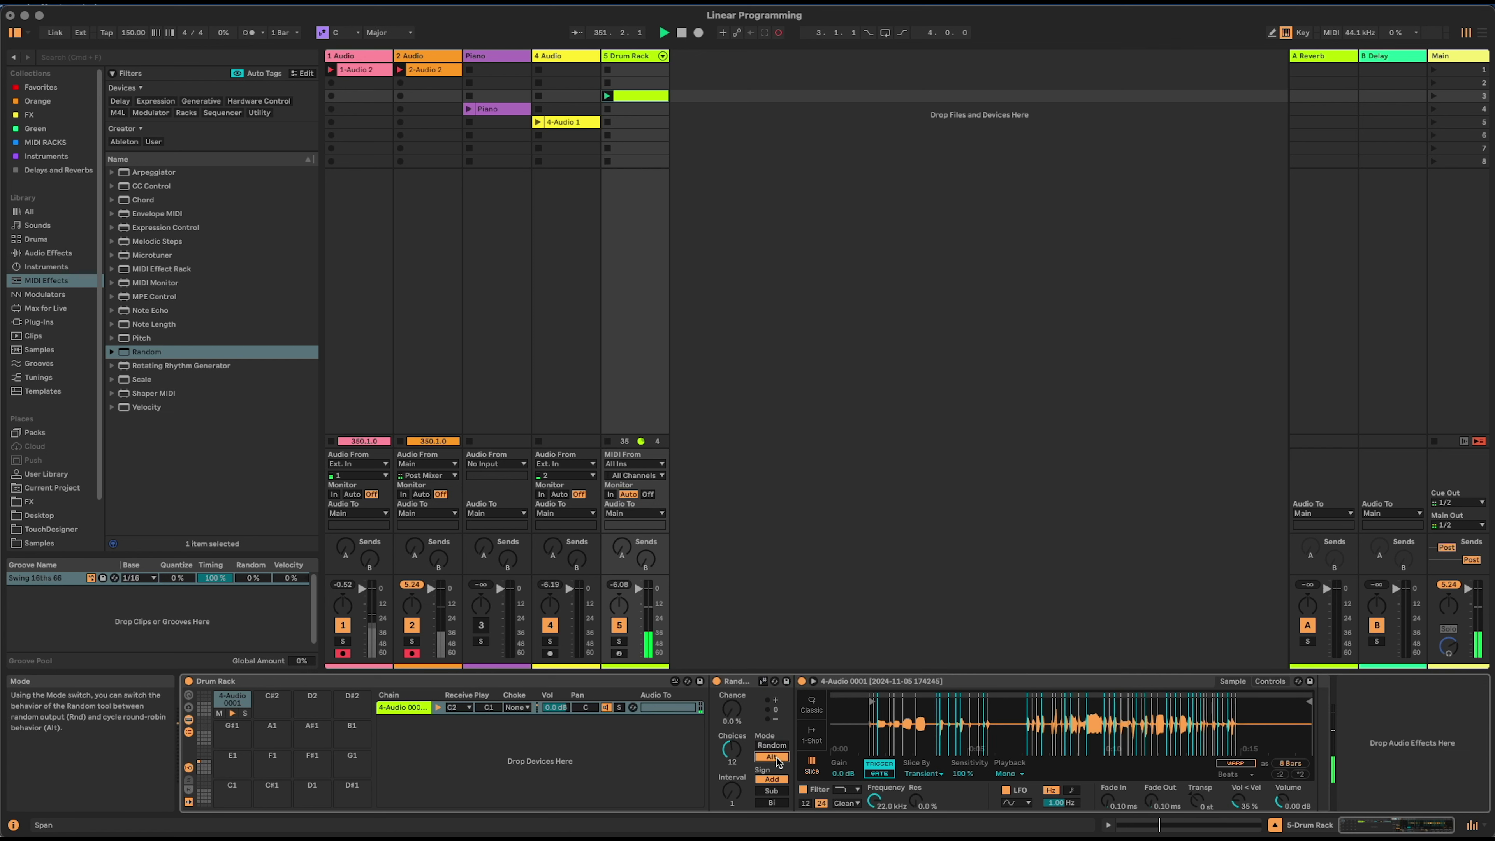
{"action": "left_click_drag", "start_coordinate": [732, 749], "coordinate": [731, 729]}
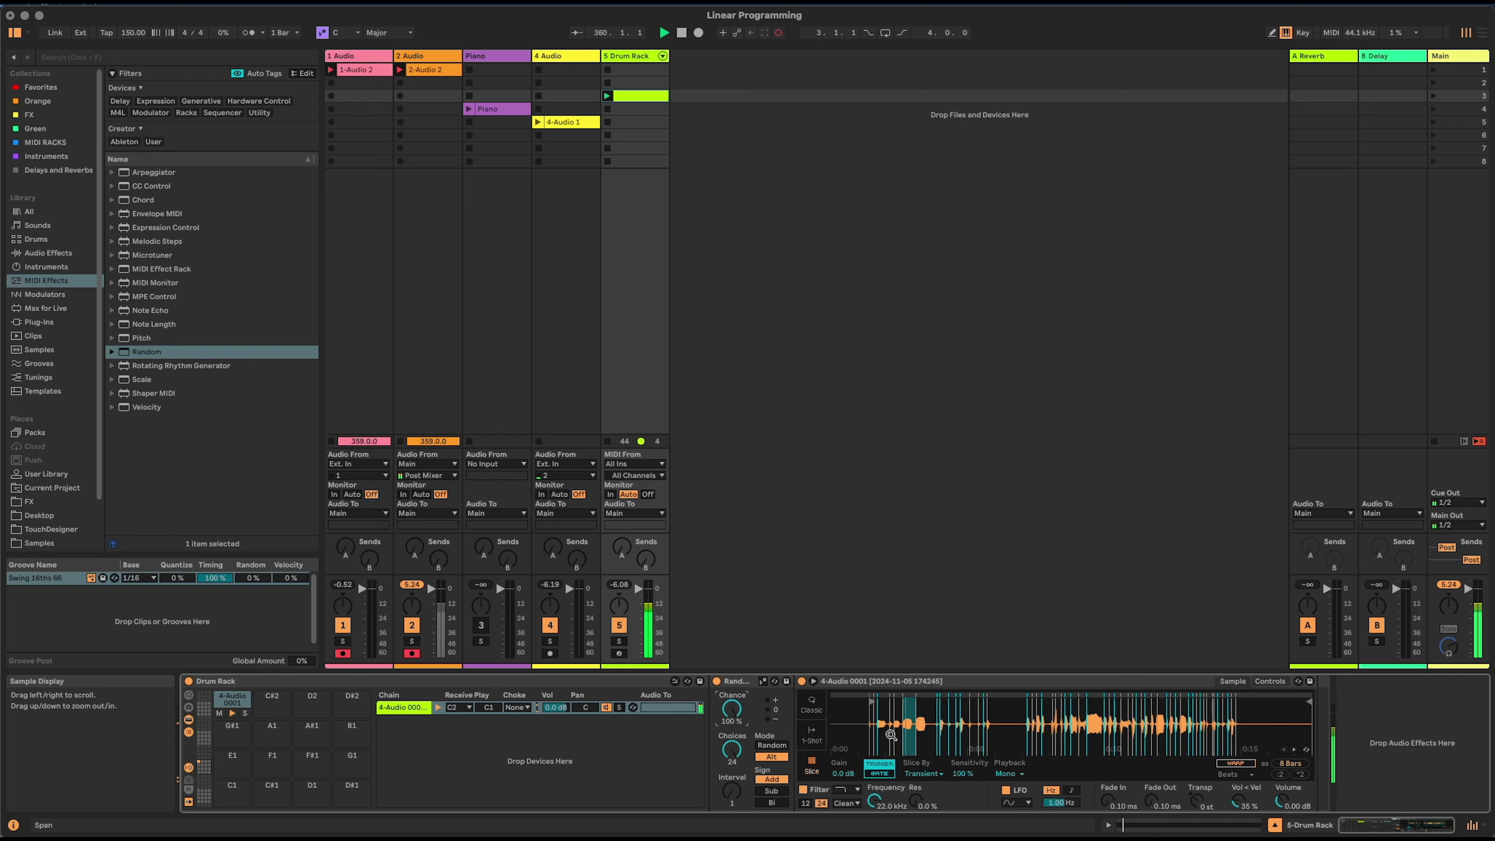
{"action": "left_click_drag", "start_coordinate": [890, 734], "coordinate": [904, 743]}
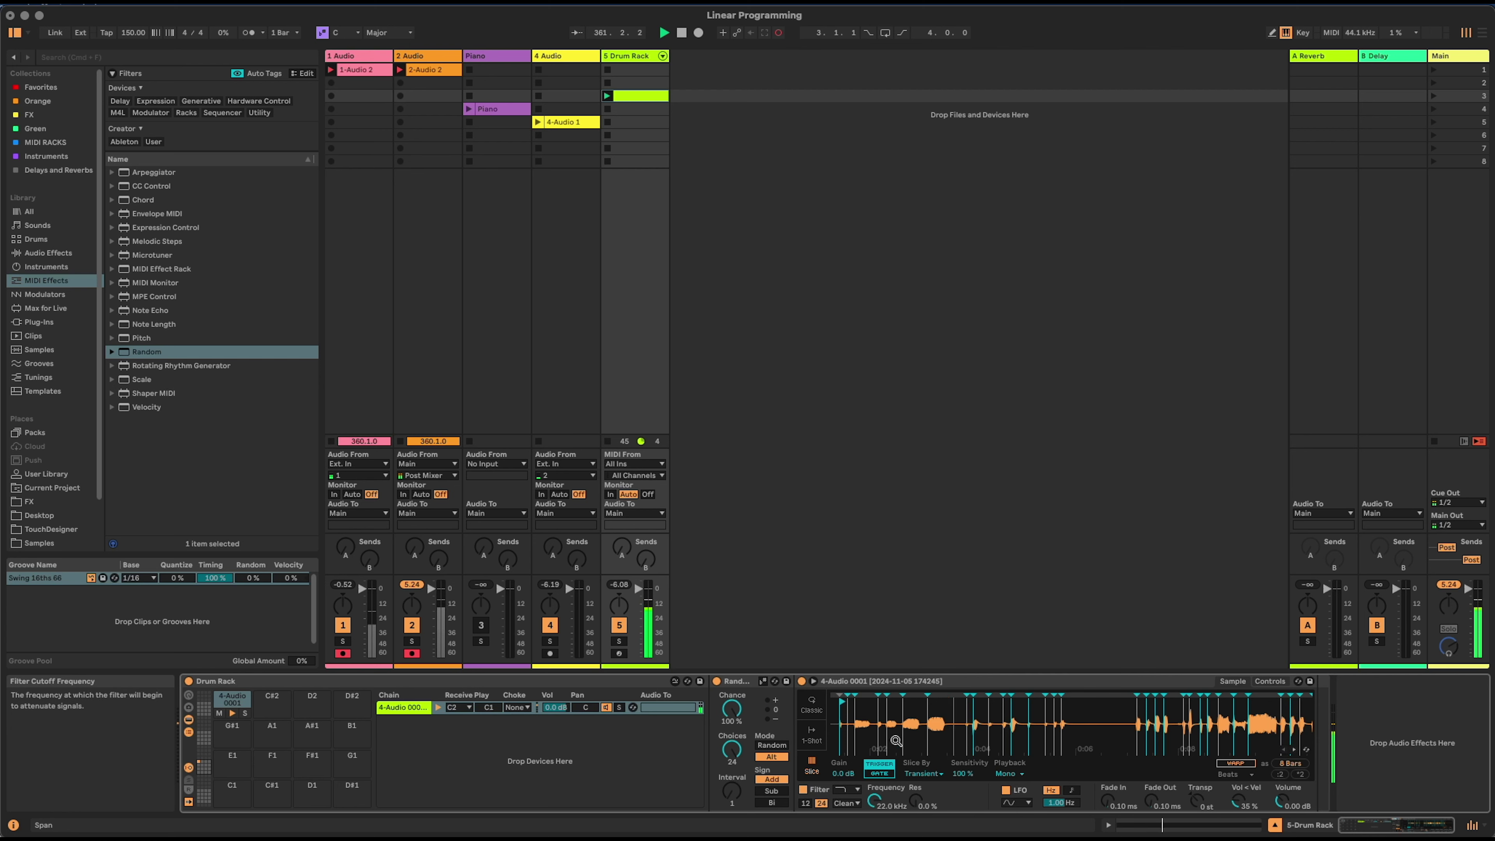
{"action": "mouse_move", "coordinate": [907, 707]}
{"action": "left_mouse_down"}
{"action": "mouse_move", "coordinate": [852, 707]}
{"action": "mouse_move", "coordinate": [910, 677]}
{"action": "left_mouse_up"}
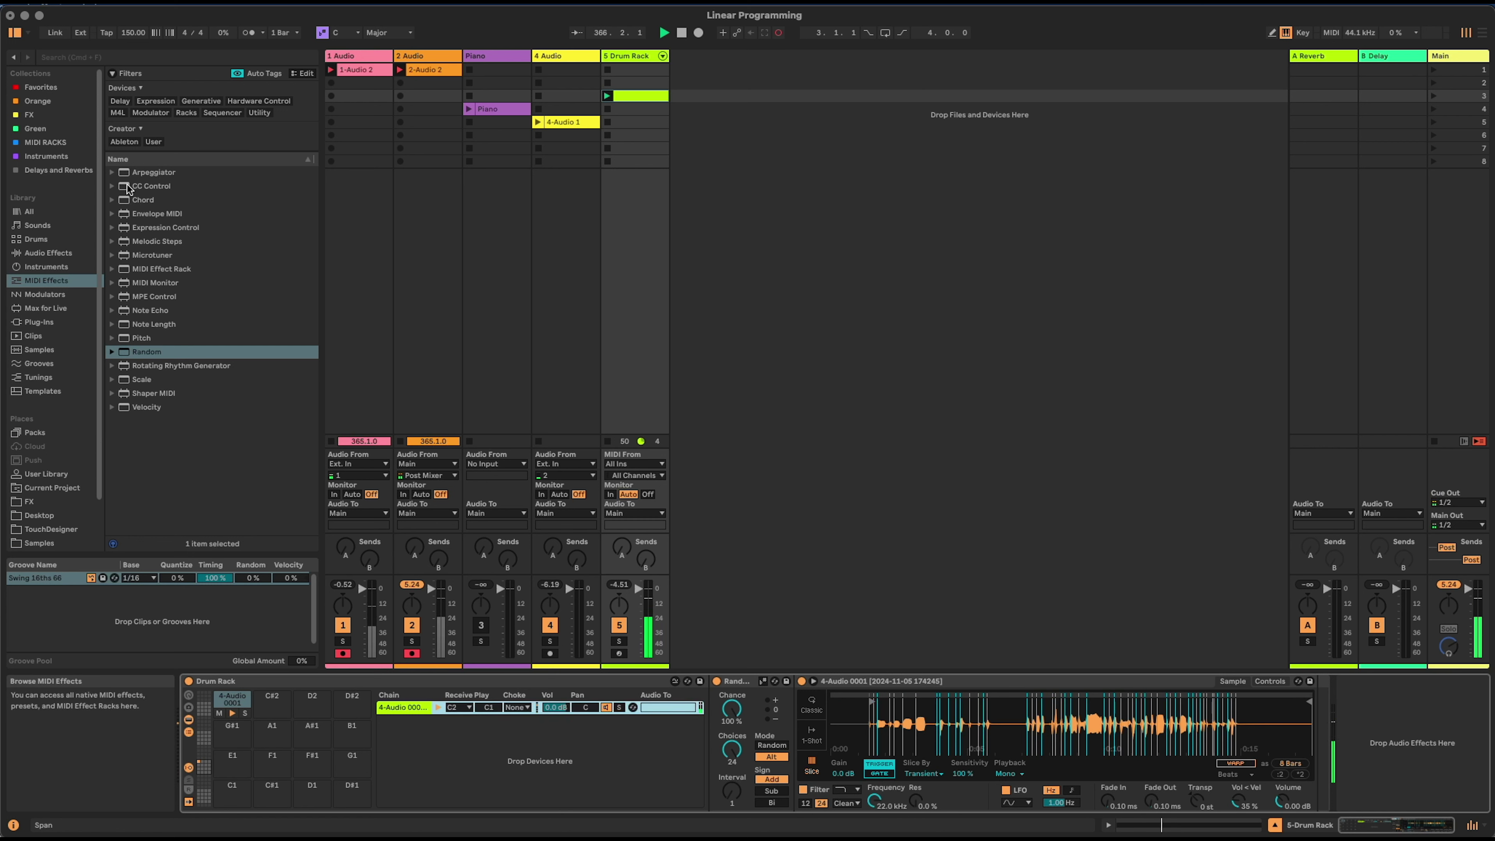
- Insert an Arpeggiator before the Drum Rack and fold the Simpler
{"action": "left_click", "coordinate": [141, 170]}
{"action": "left_click_drag", "start_coordinate": [173, 730], "coordinate": [182, 732]}
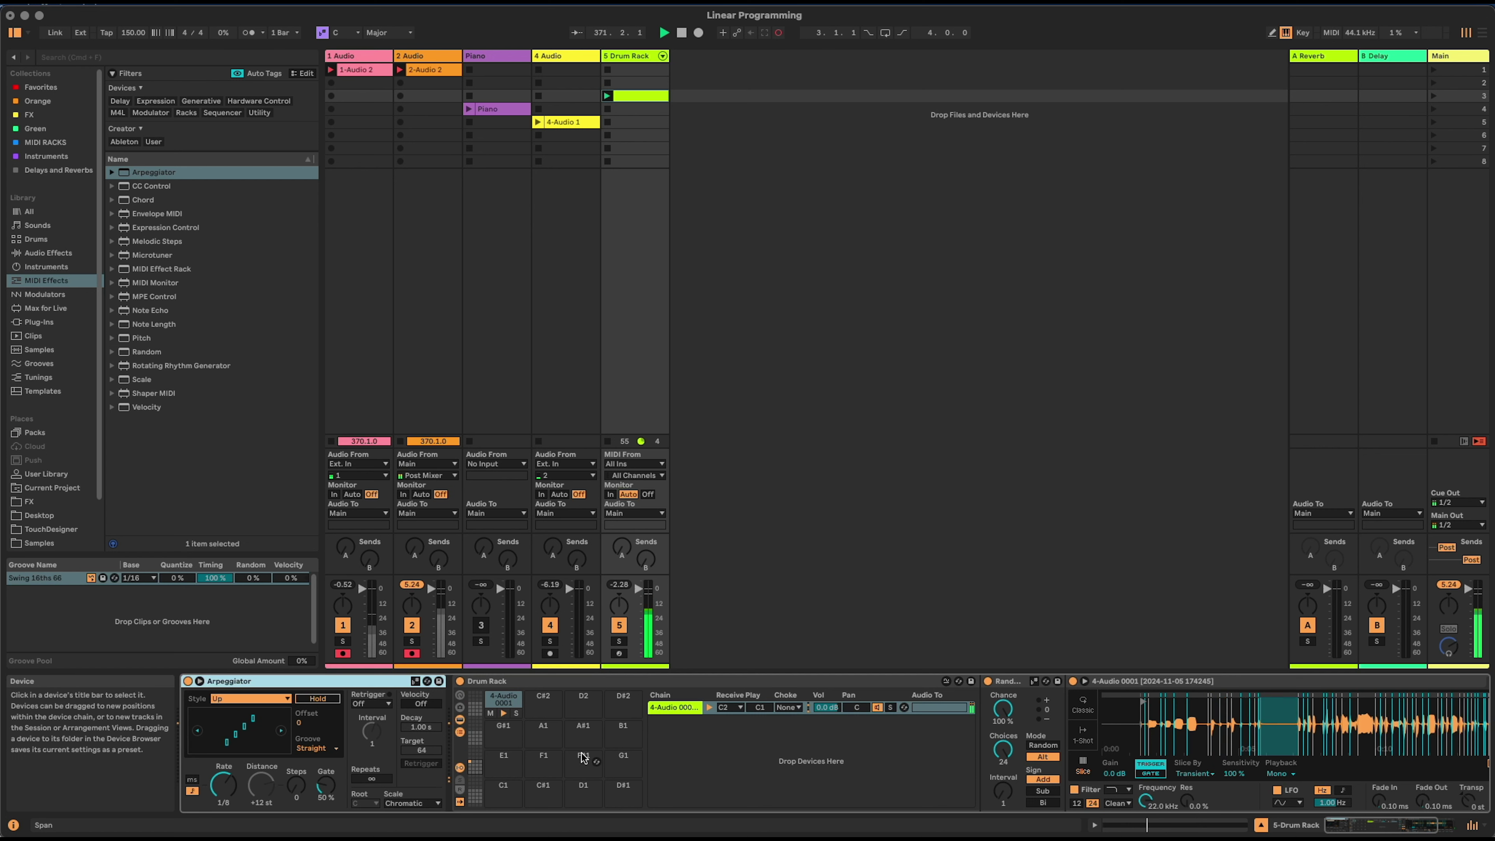
{"action": "double_click", "coordinate": [1123, 682]}
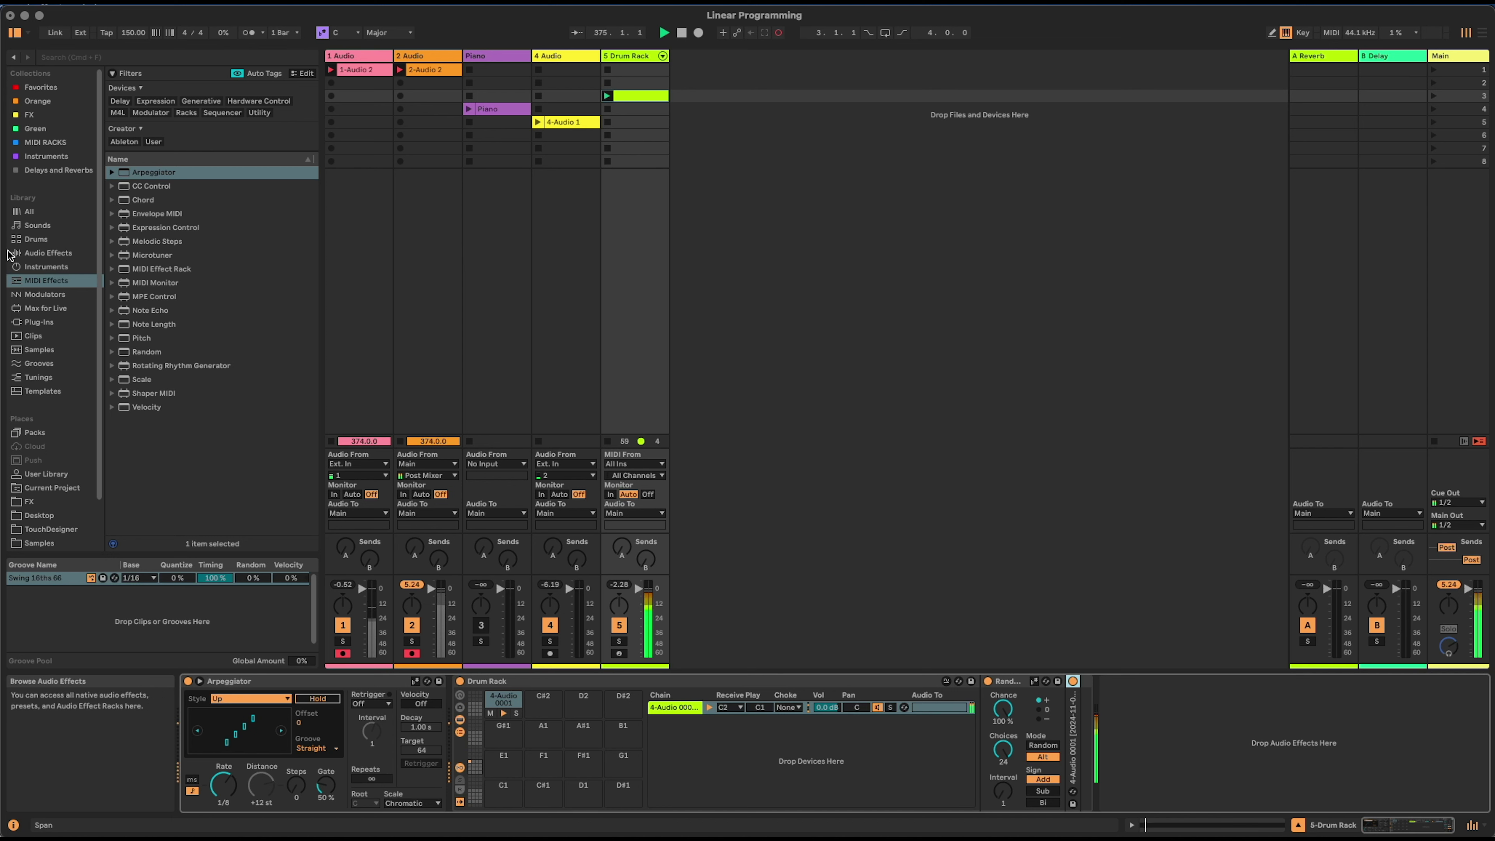
- Add the OTT preset of Multiband Dynamics after the Simpler in the 4-Audio 0001 chain
{"action": "left_click", "coordinate": [37, 254]}
{"action": "scroll", "coordinate": [140, 423], "scroll_direction": "down", "scroll_amount": 7}
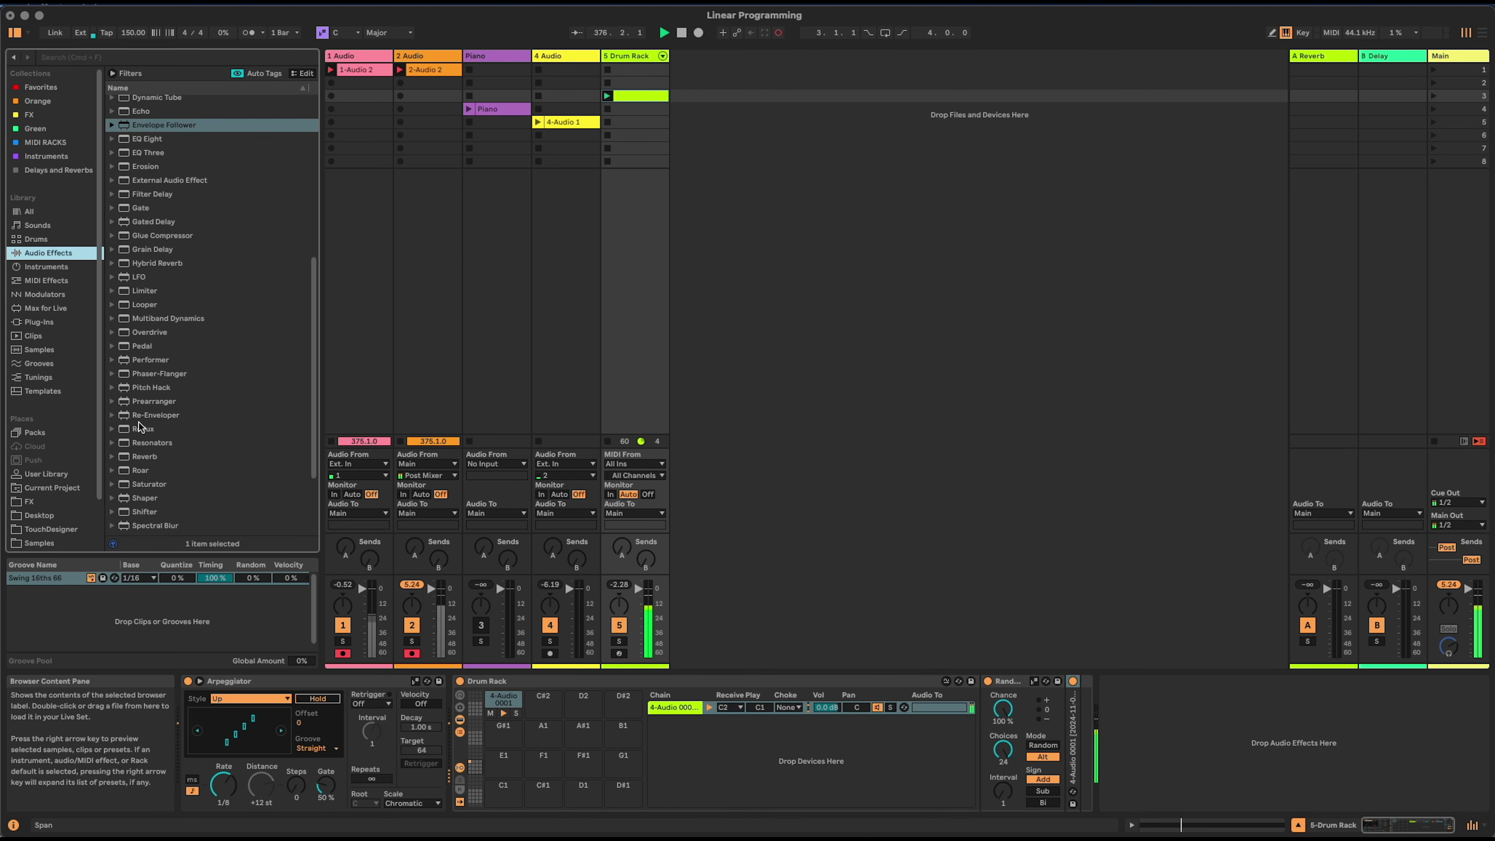
{"action": "left_click", "coordinate": [113, 268]}
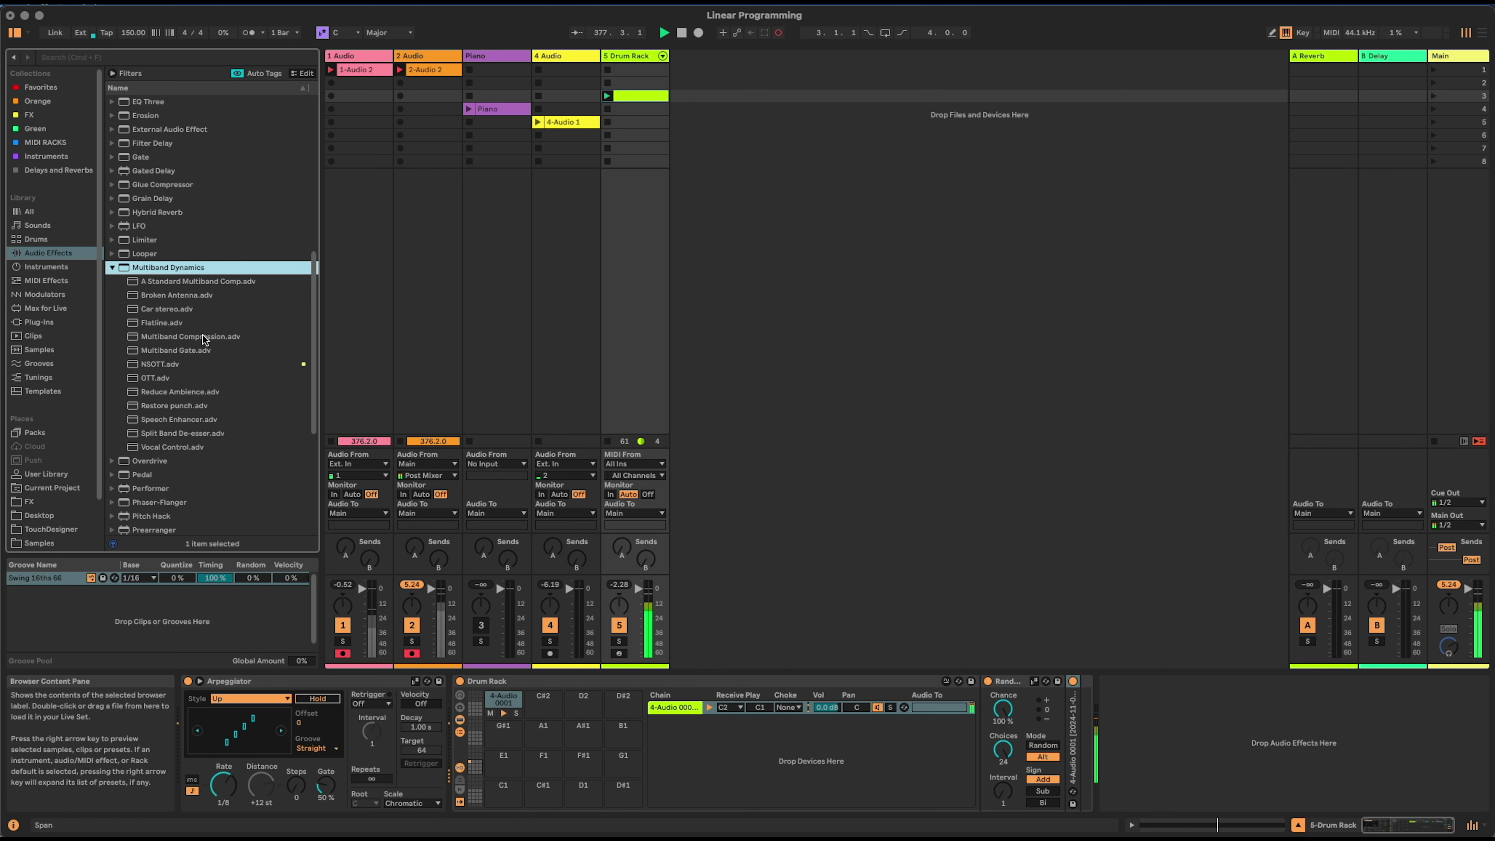
{"action": "left_click_drag", "start_coordinate": [148, 384], "coordinate": [353, 380]}
{"action": "left_click_drag", "start_coordinate": [1044, 642], "coordinate": [1077, 726]}
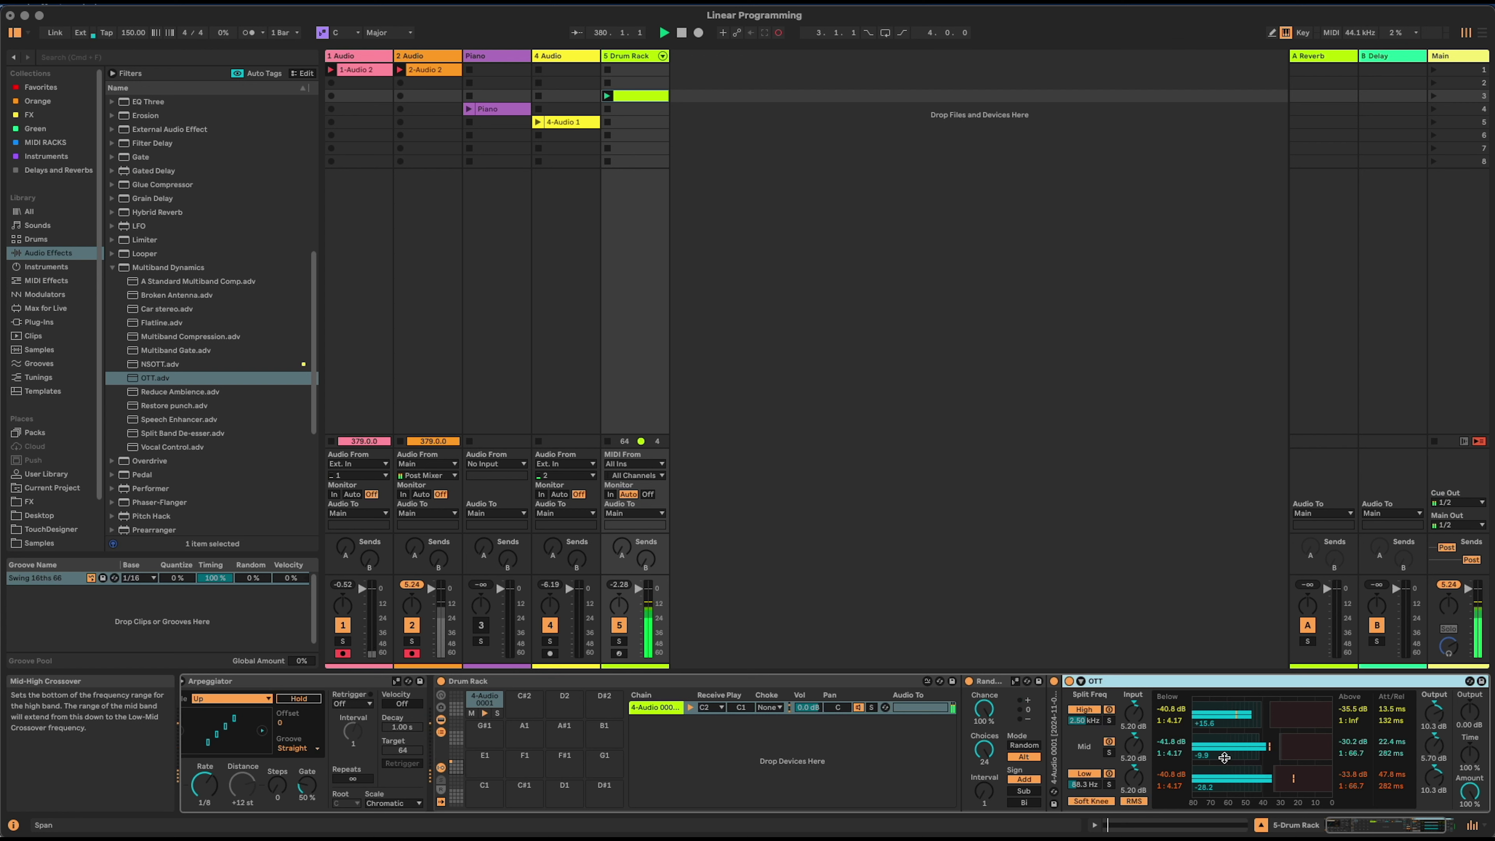
- Lower the OTT's high-band output gain, set its Amount to 70% and the high band's Below ratio to 1:2.29
{"action": "left_click_drag", "start_coordinate": [1432, 713], "coordinate": [1431, 718]}
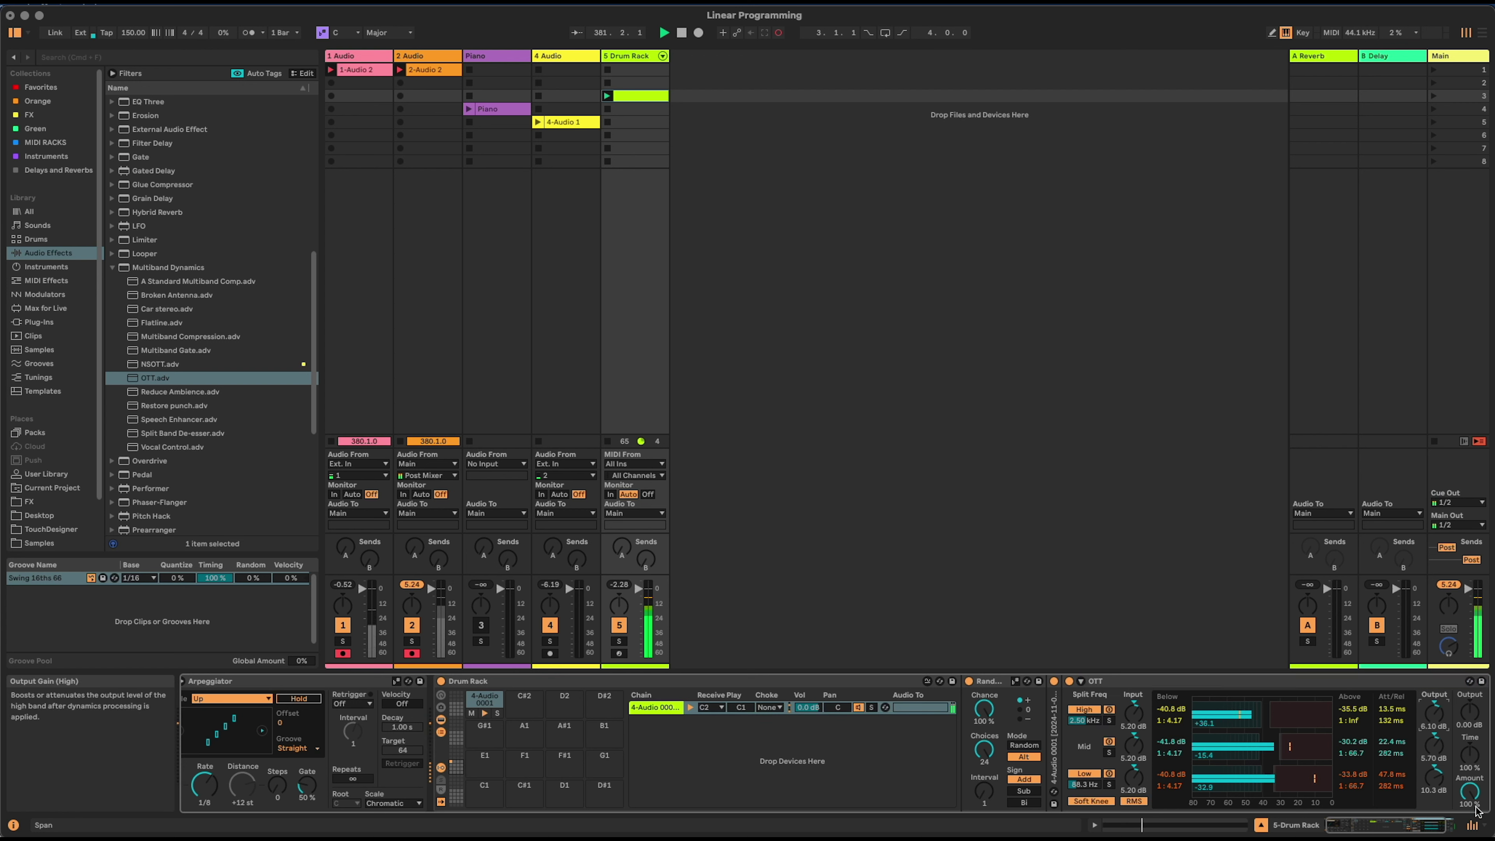
{"action": "left_click_drag", "start_coordinate": [1474, 811], "coordinate": [1475, 806]}
{"action": "left_click_drag", "start_coordinate": [1169, 719], "coordinate": [1170, 727]}
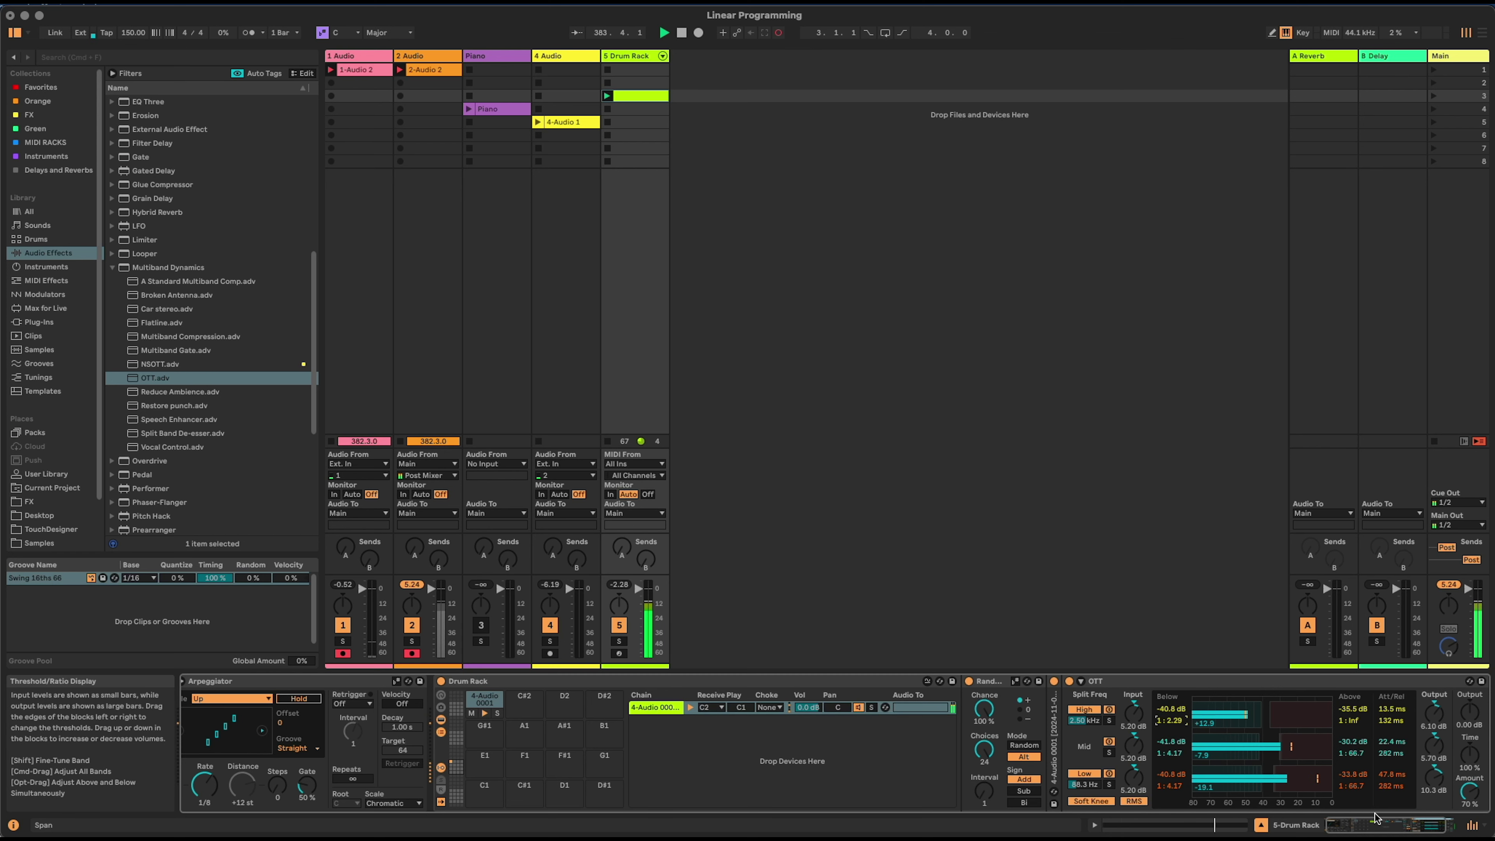
- Unfold the Simpler and set the Arpeggiator's rate to 1/16 and its gate to 58%
{"action": "left_click", "coordinate": [1351, 827]}
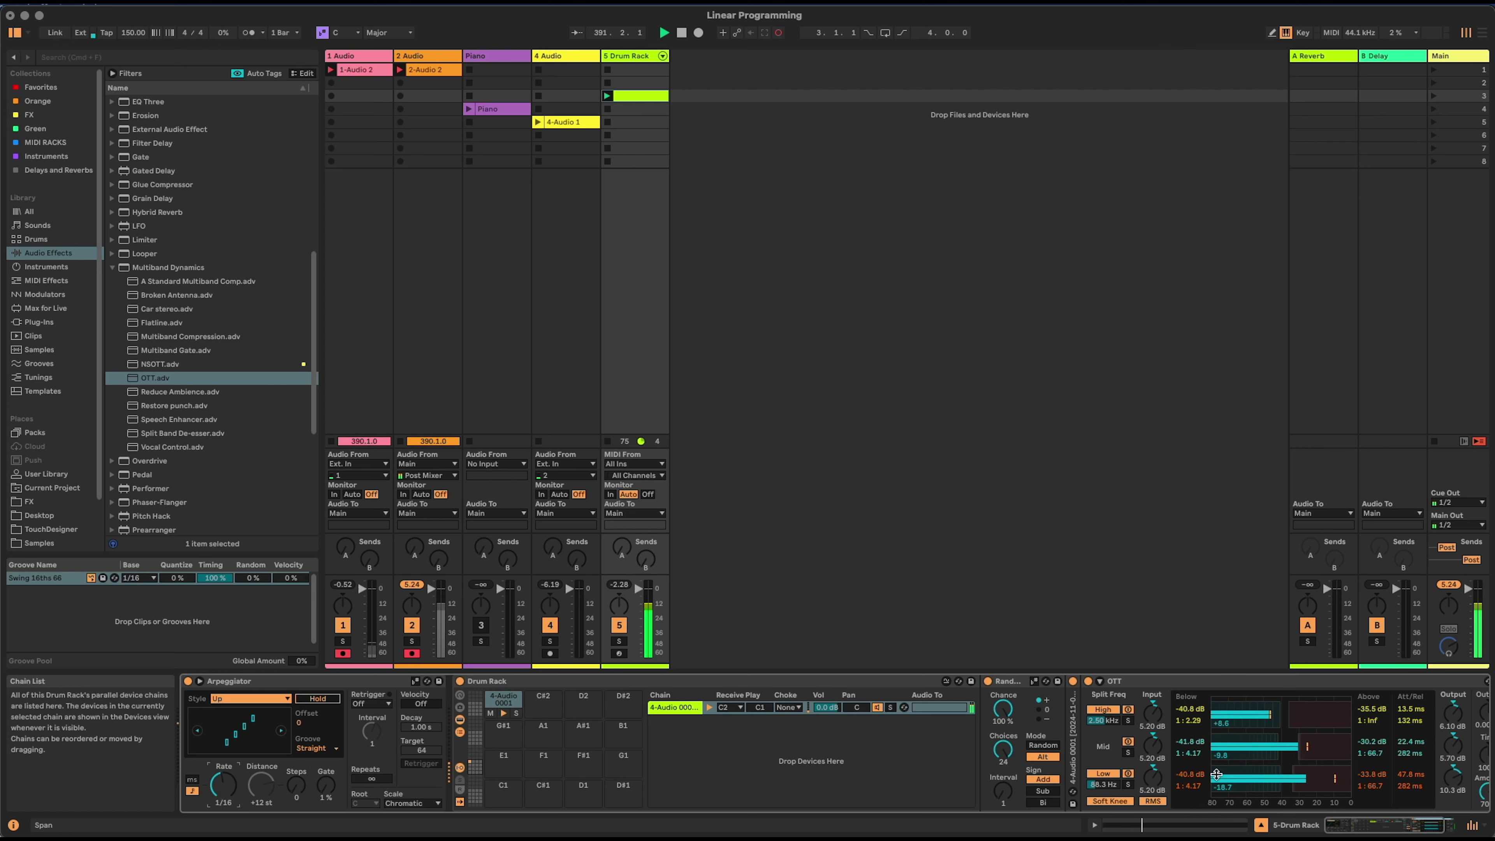
{"action": "double_click", "coordinate": [1073, 742]}
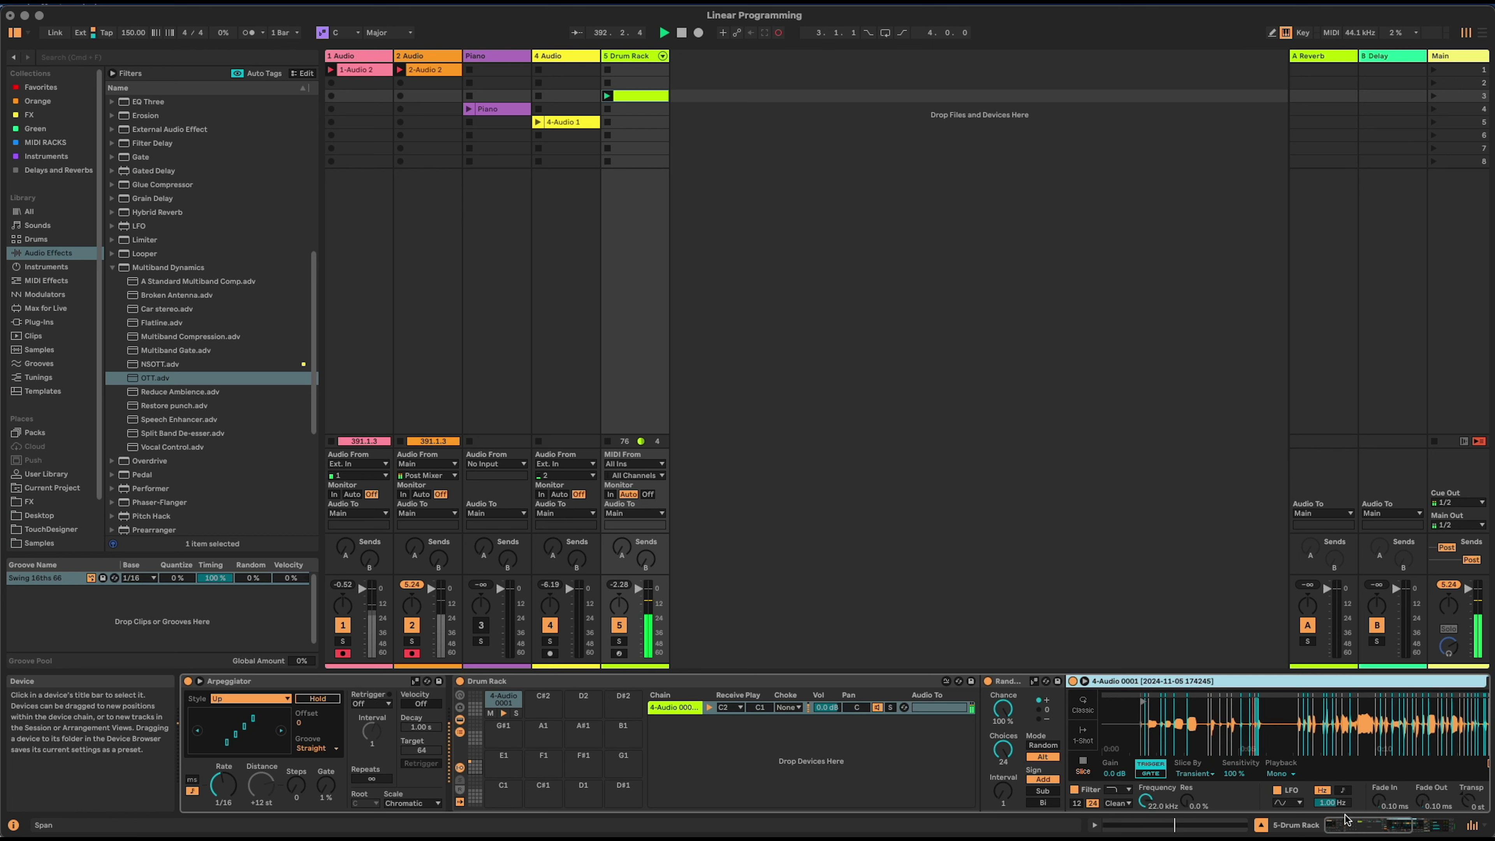
{"action": "scroll", "coordinate": [1236, 765], "scroll_direction": "right", "scroll_amount": 2}
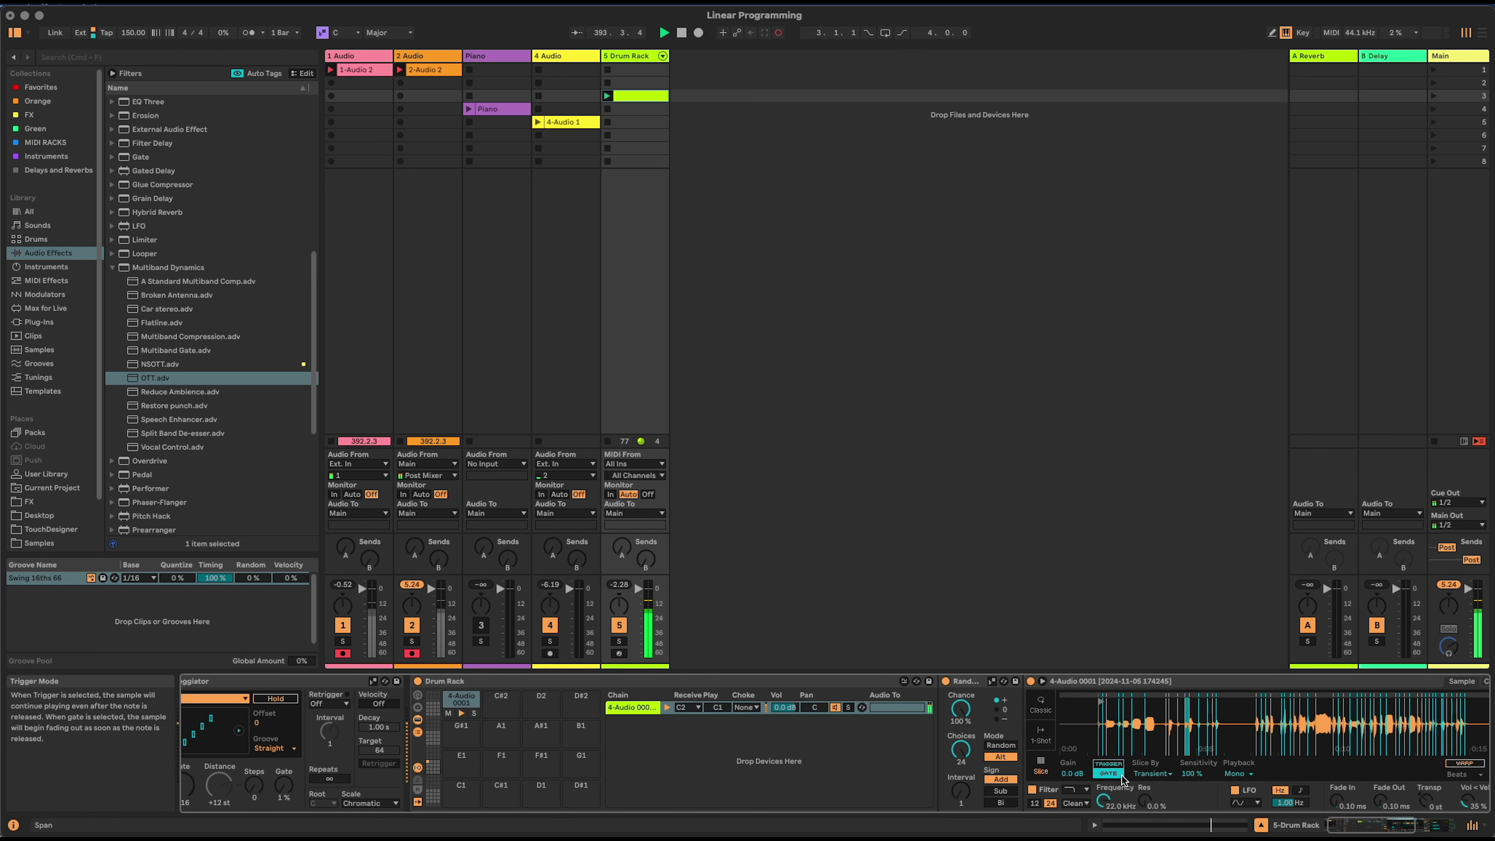
{"action": "scroll", "coordinate": [1371, 831], "scroll_direction": "left", "scroll_amount": 2}
{"action": "left_click_drag", "start_coordinate": [326, 785], "coordinate": [325, 784]}
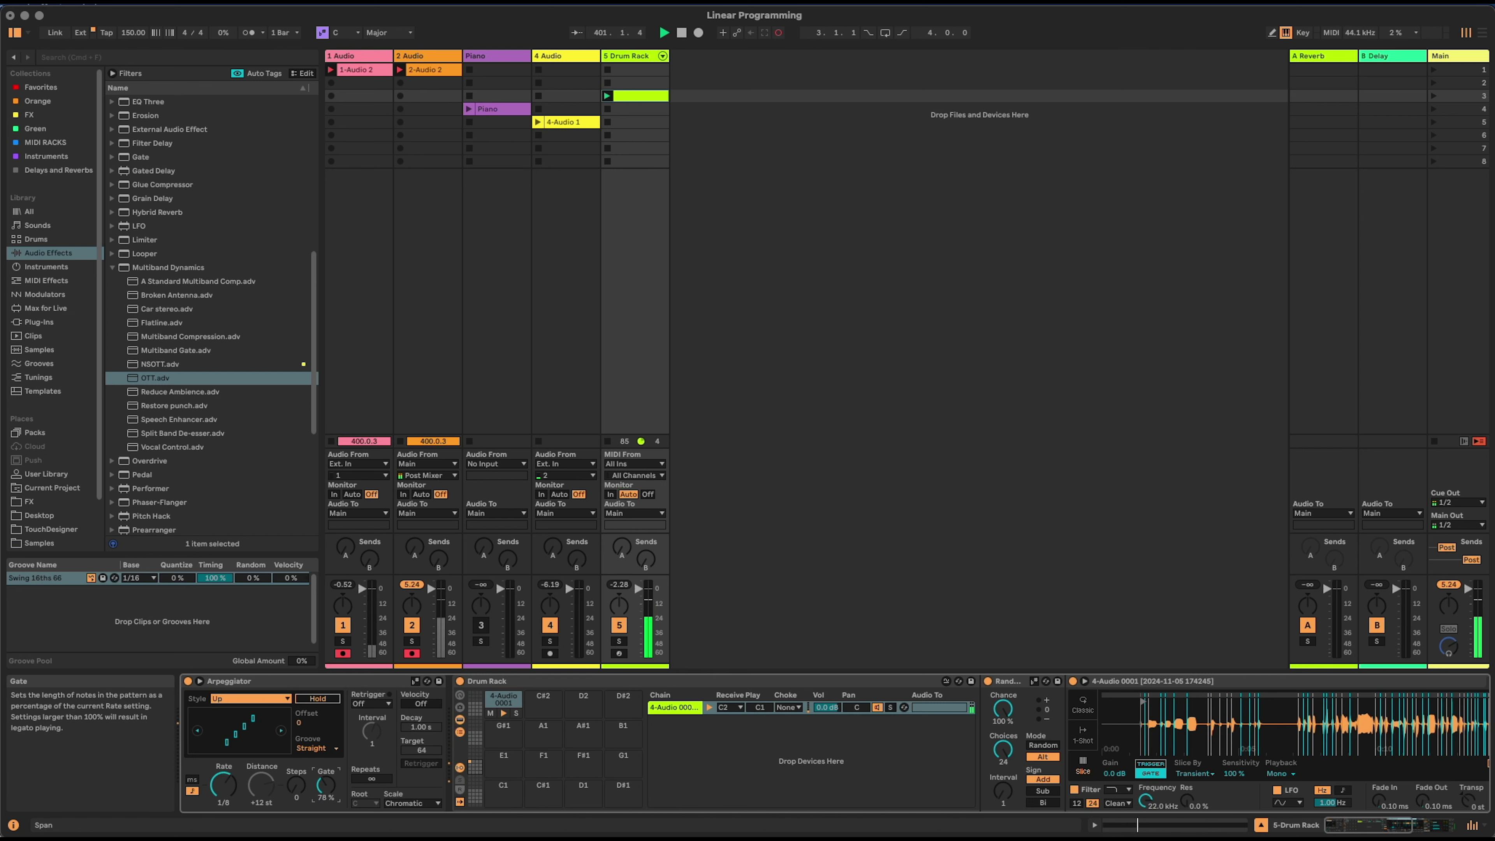
{"action": "left_click_drag", "start_coordinate": [325, 785], "coordinate": [326, 818]}
{"action": "left_click_drag", "start_coordinate": [224, 784], "coordinate": [223, 792]}
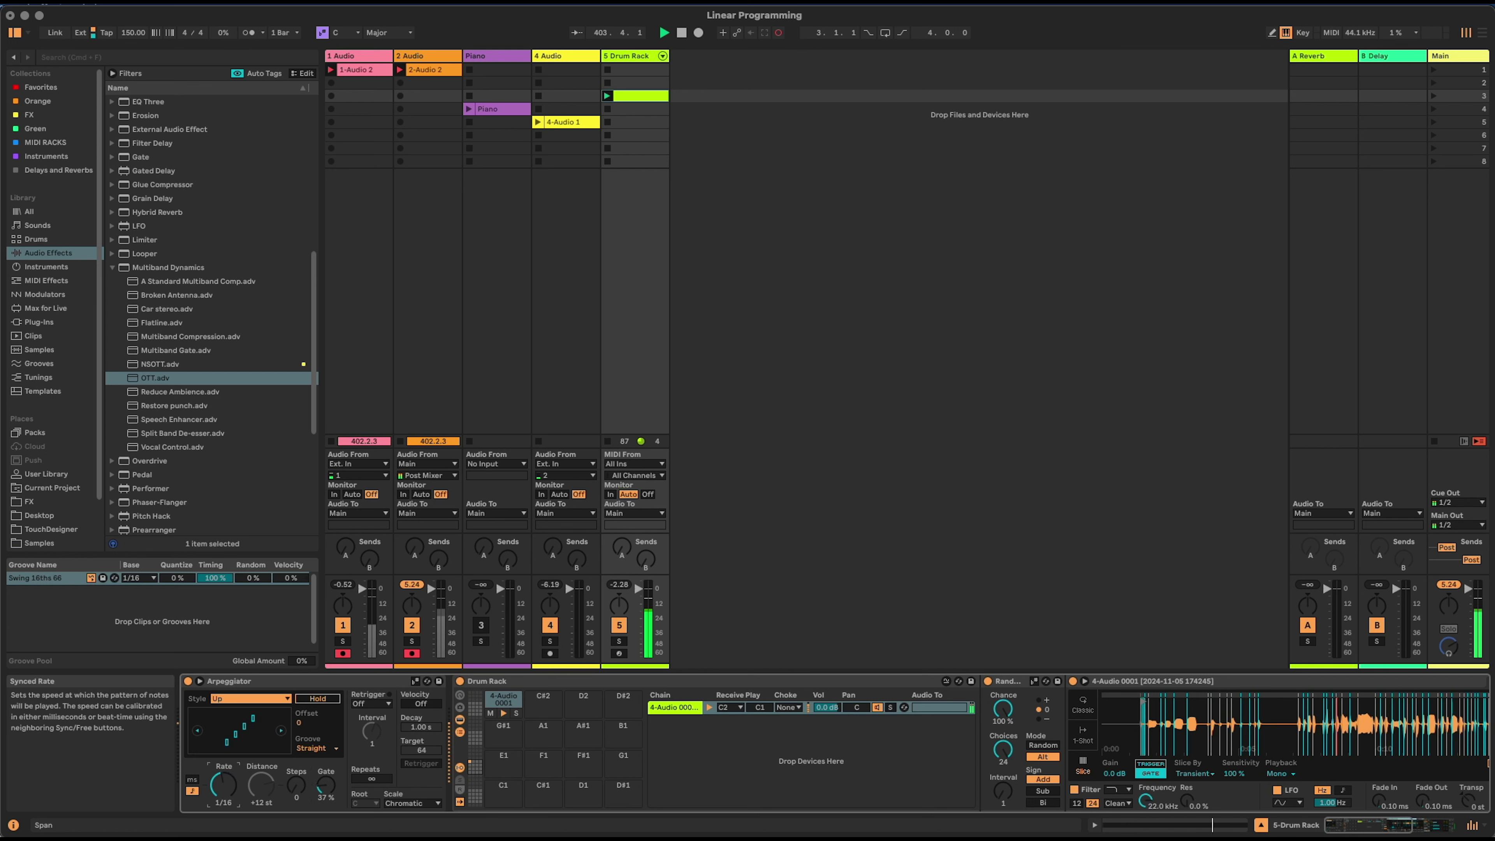
{"action": "left_click_drag", "start_coordinate": [324, 789], "coordinate": [324, 781]}
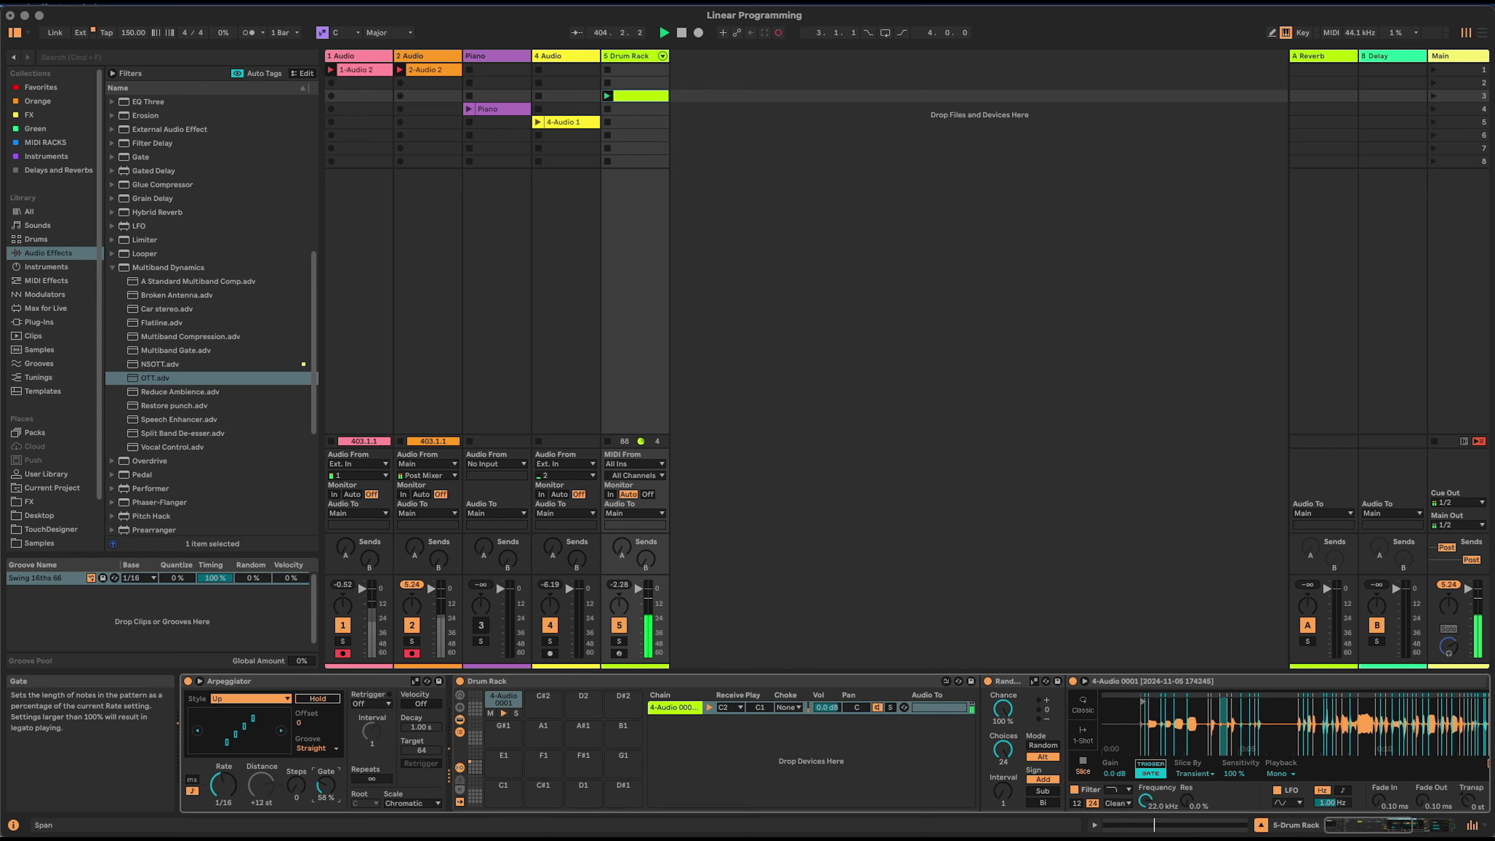
- Add the EC Random preset after the Arpeggiator and map it to the Arpeggiator's Gate with a bipolar output range of 33%
{"action": "left_click", "coordinate": [56, 118]}
{"action": "left_click_drag", "start_coordinate": [143, 302], "coordinate": [459, 718]}
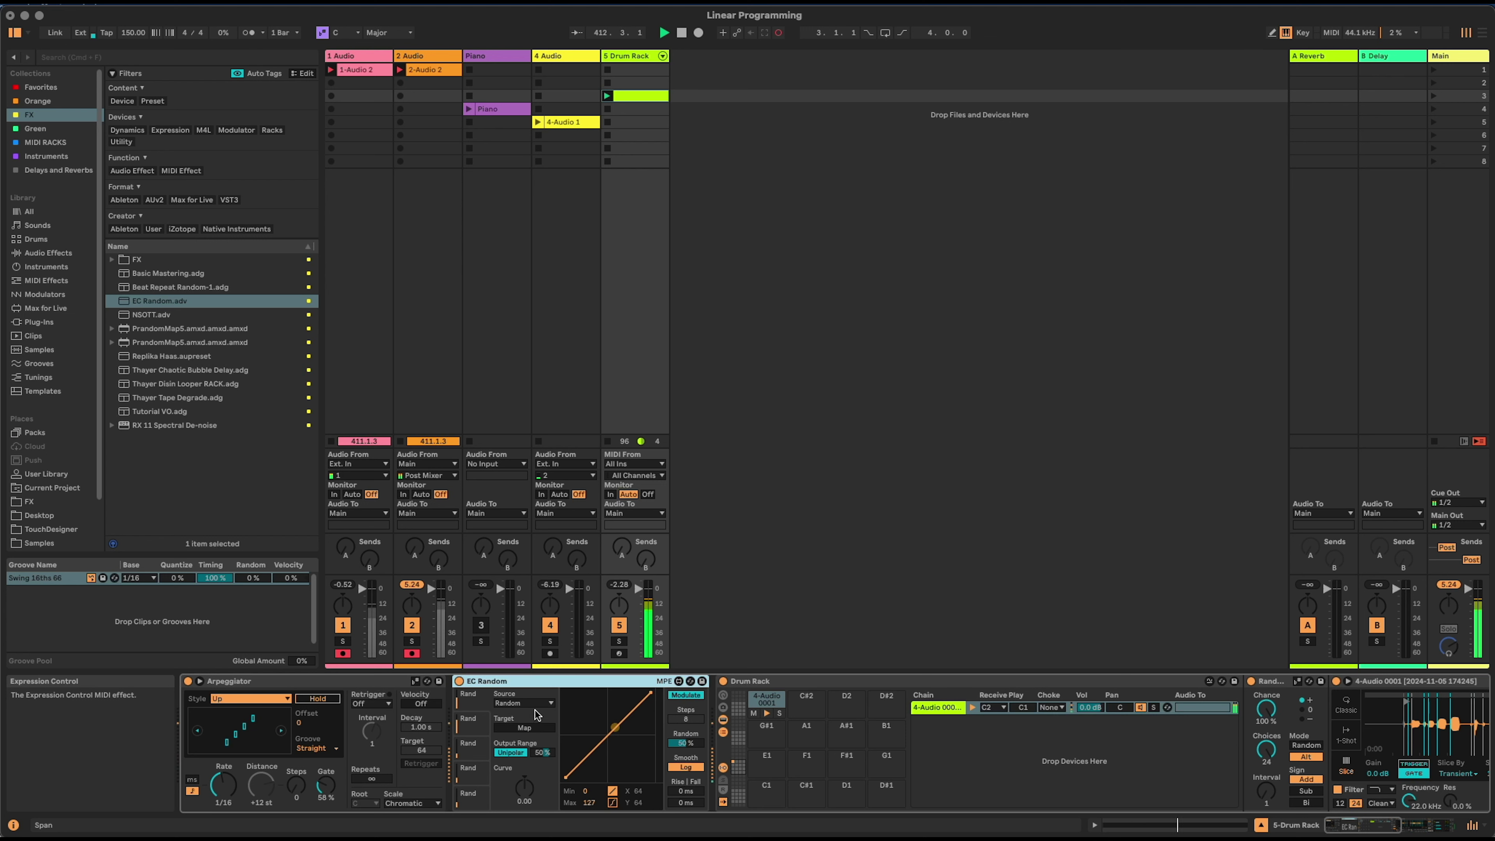
{"action": "left_click", "coordinate": [525, 728]}
{"action": "left_click", "coordinate": [322, 801]}
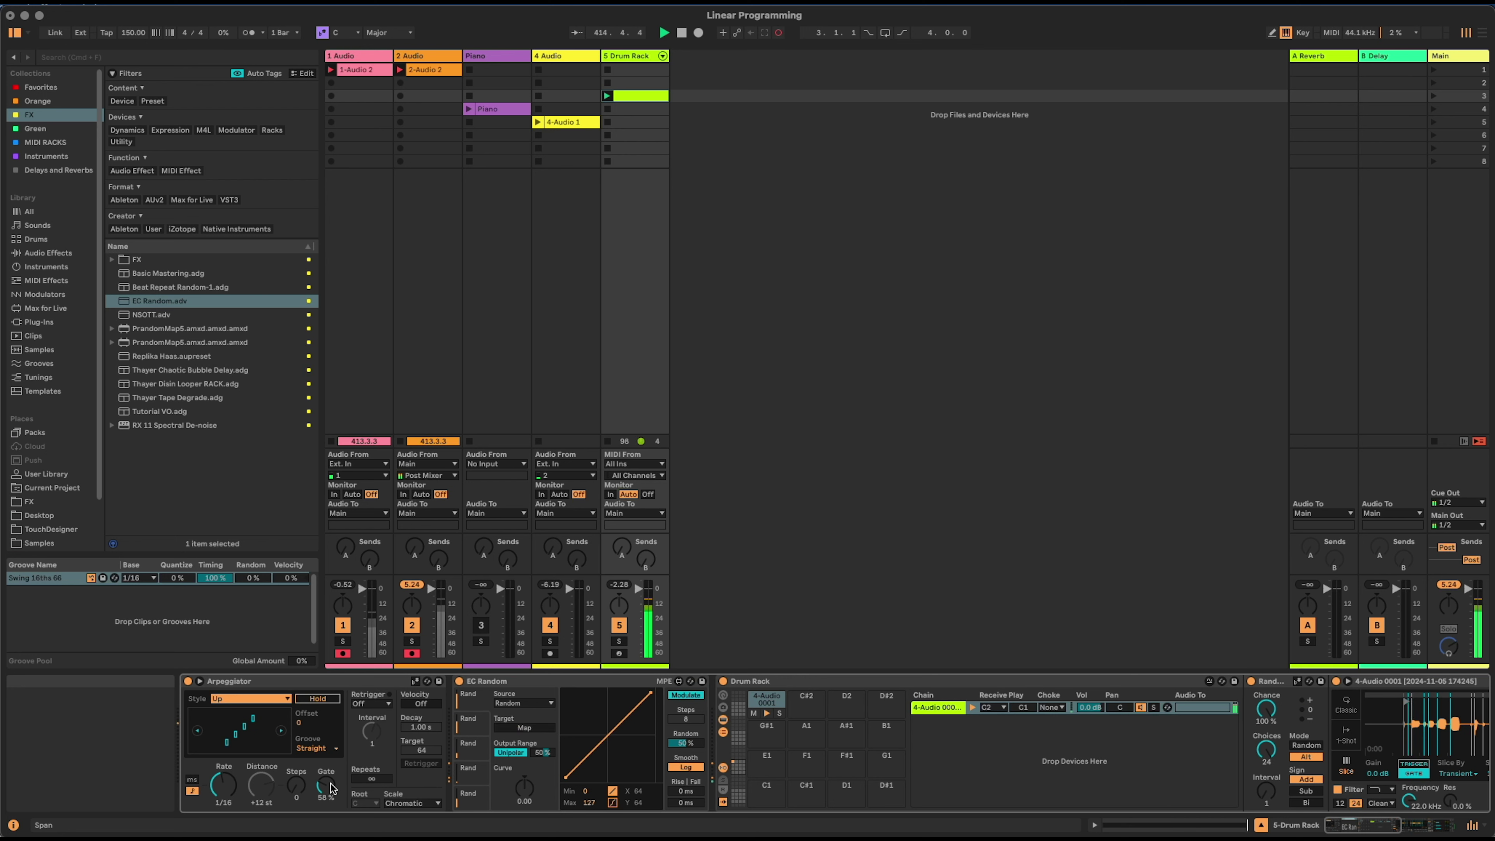
{"action": "left_click", "coordinate": [510, 754]}
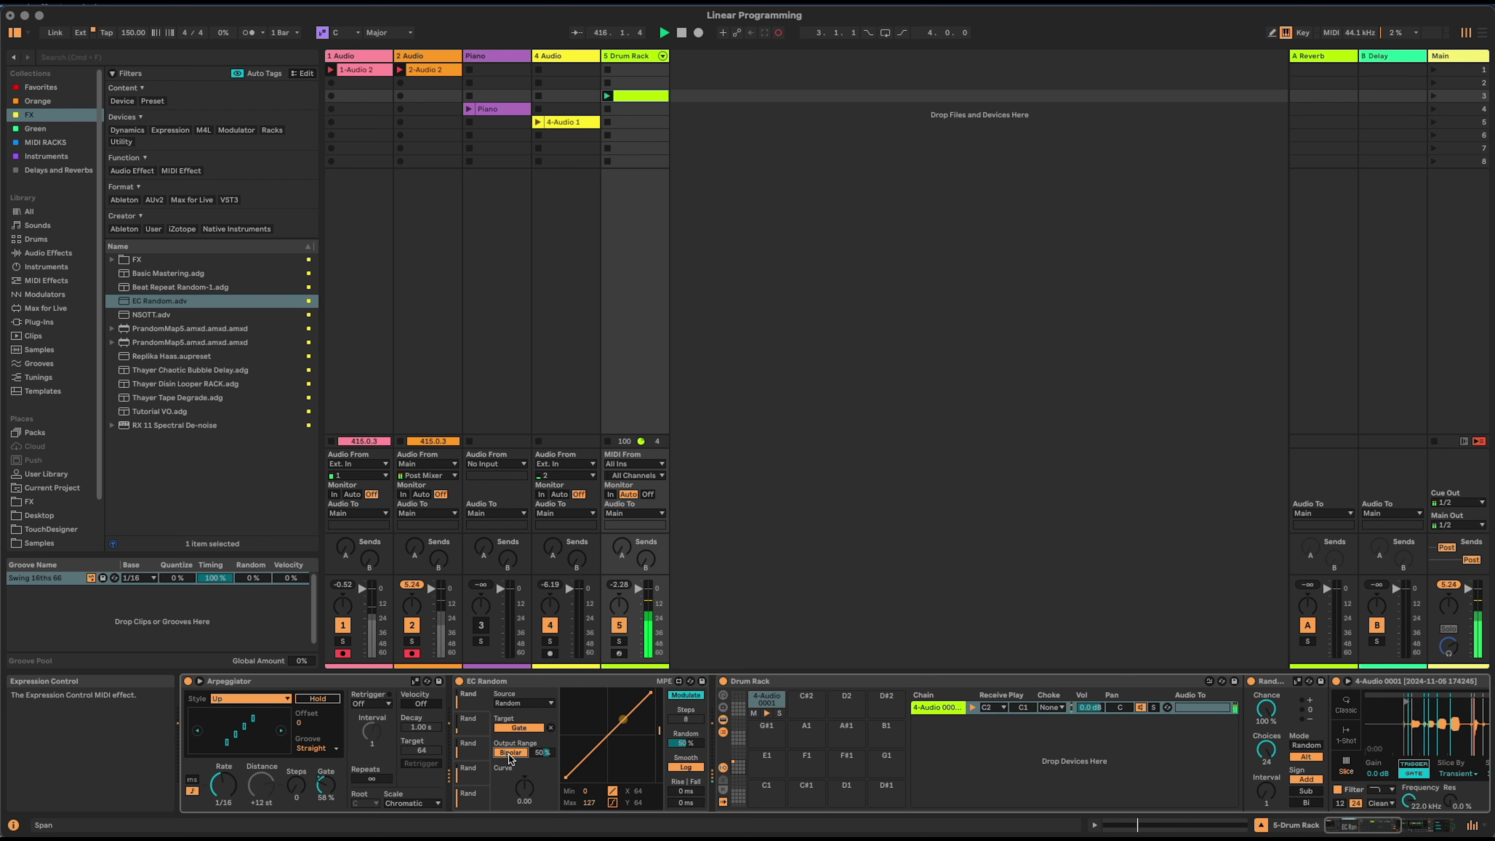
{"action": "left_click_drag", "start_coordinate": [541, 753], "coordinate": [541, 772]}
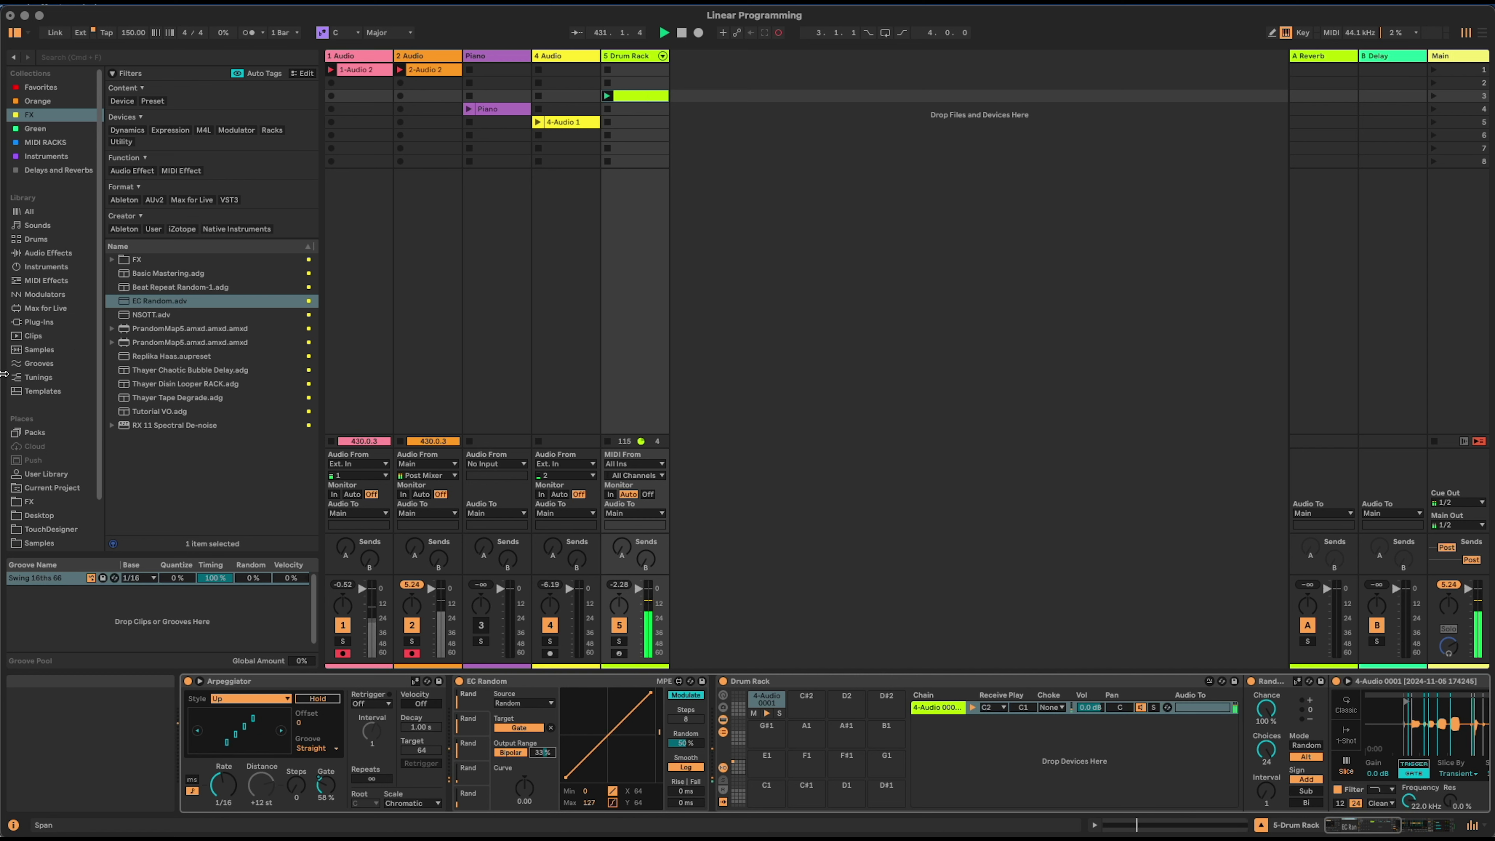
- Place an Operator instrument on the Drum Rack's D2 pad
{"action": "left_click", "coordinate": [53, 267]}
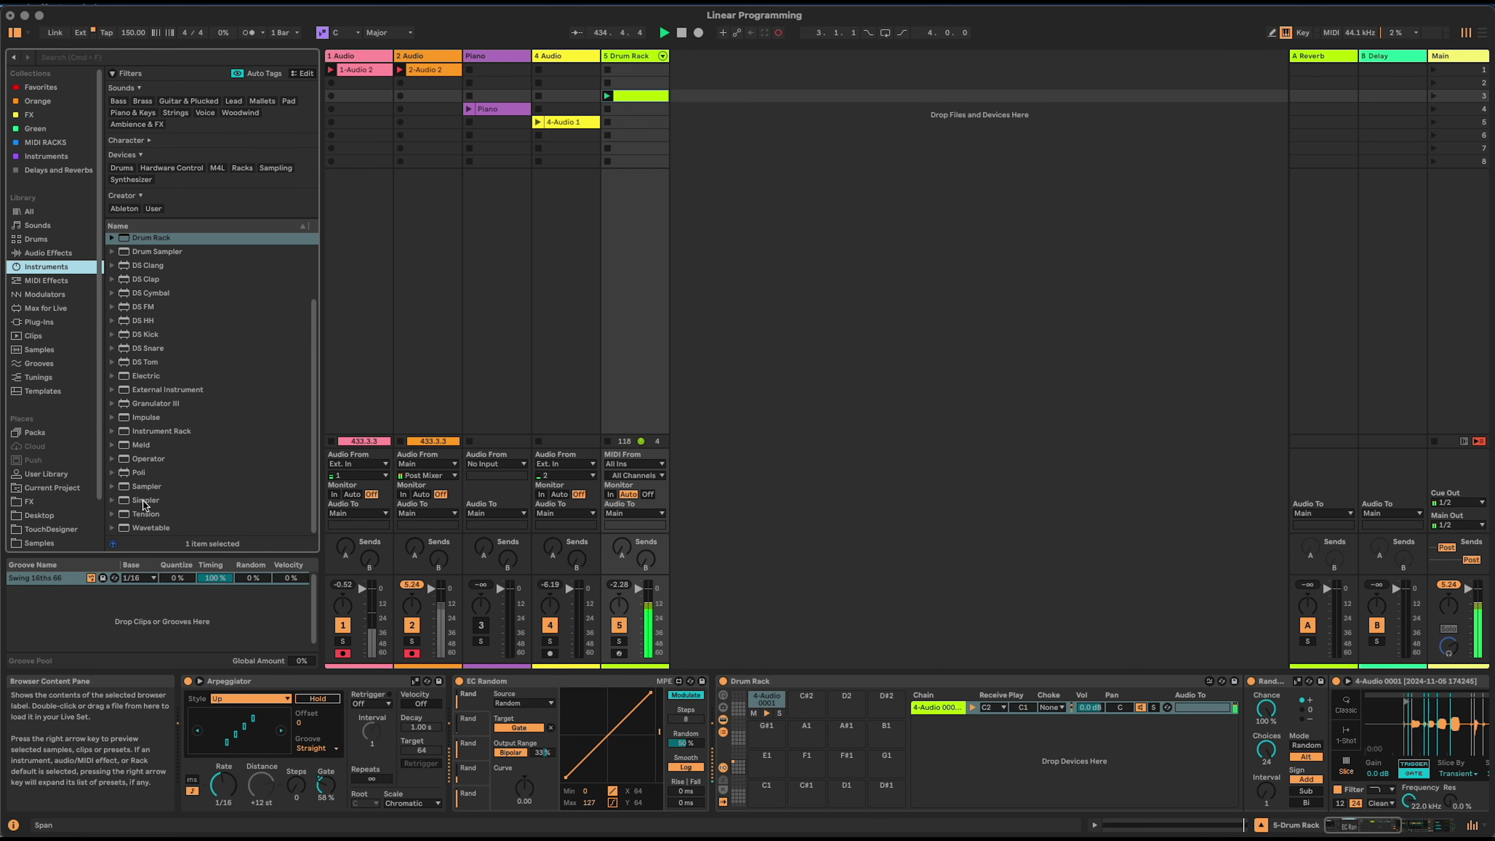
{"action": "left_click", "coordinate": [161, 459]}
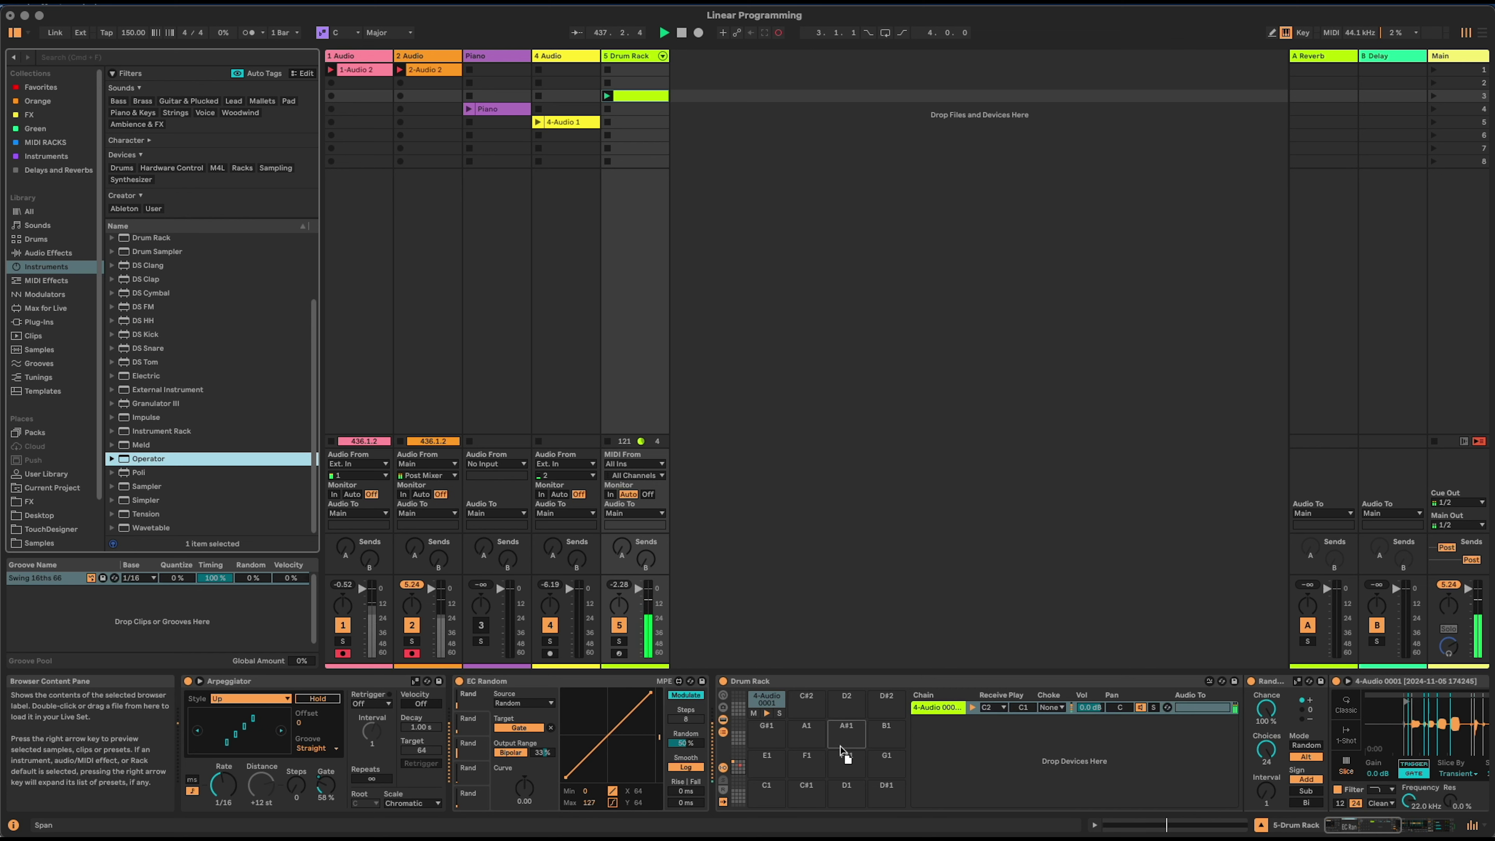
{"action": "left_click_drag", "start_coordinate": [796, 724], "coordinate": [846, 702]}
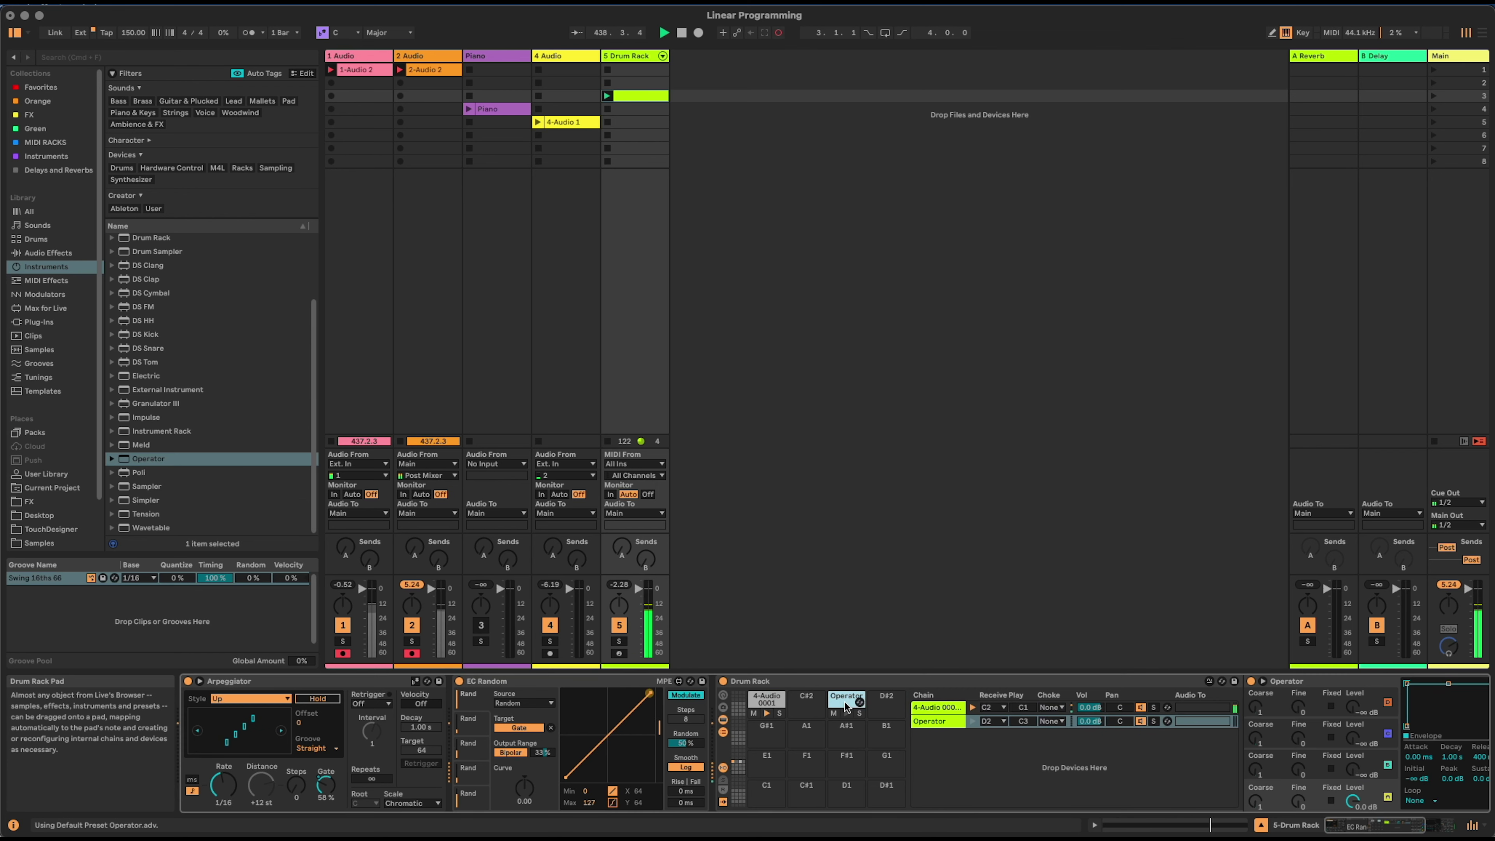
- In the Drum Rack clip, add a Legato Operator note filling the bar and deactivate the 4-Audio 0001 note
{"action": "double_click", "coordinate": [641, 96]}
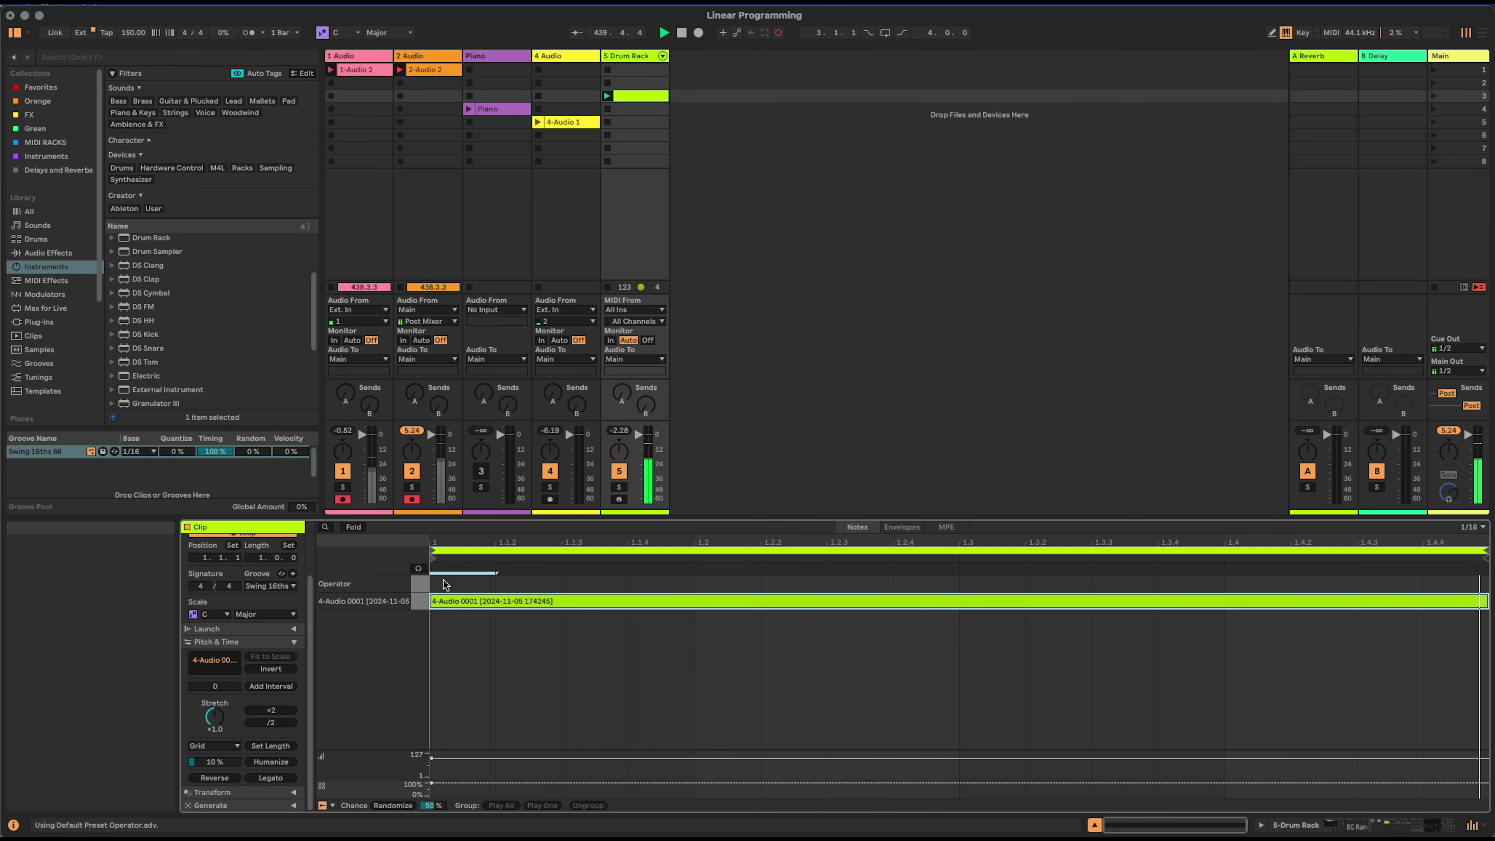
{"action": "left_click", "coordinate": [282, 777]}
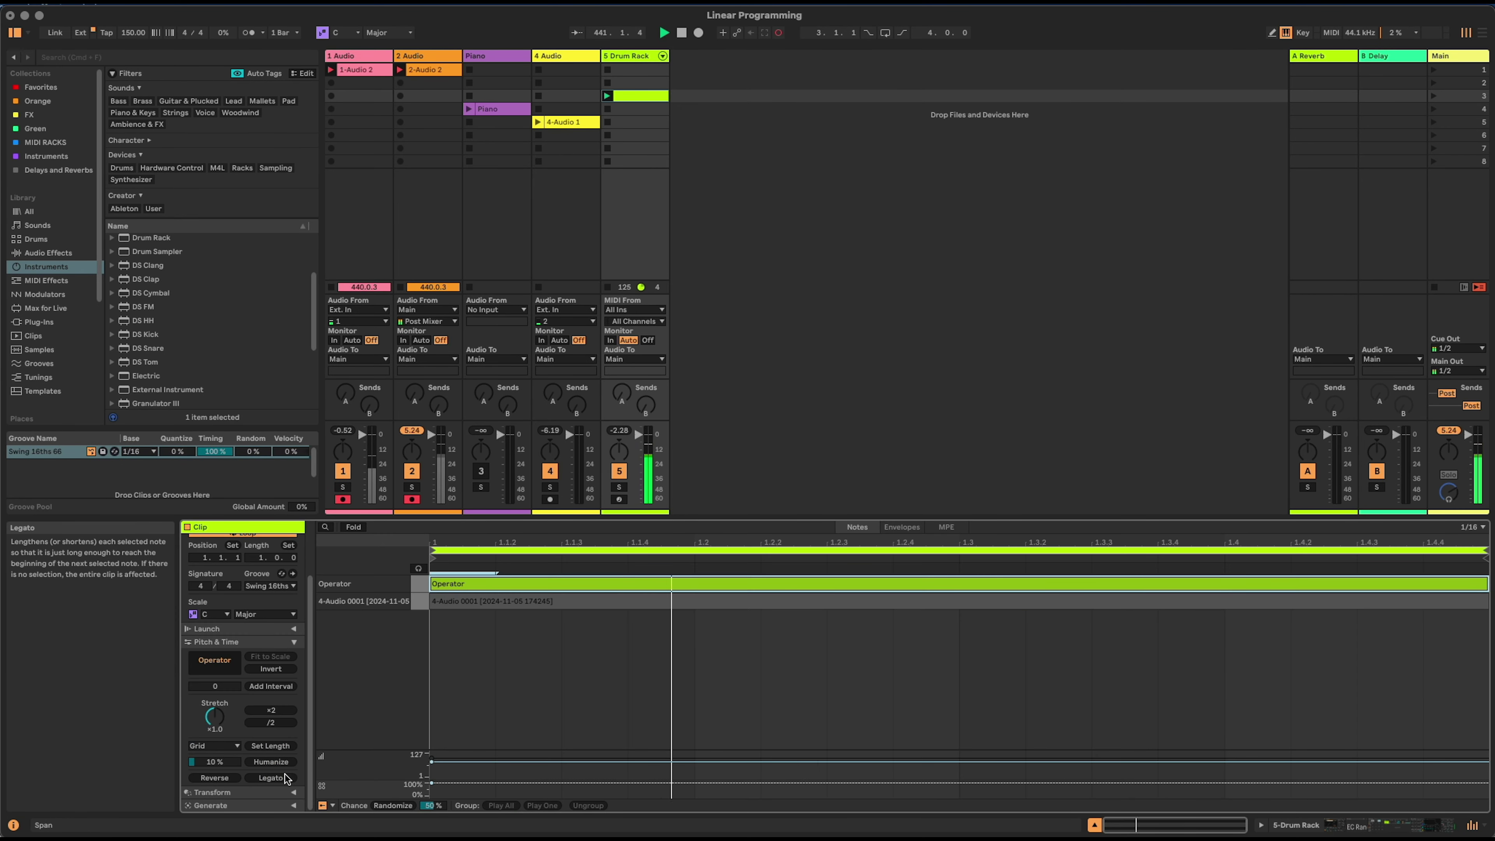
- Remove the Operator from the Drum Rack's D2 pad and place a DS Kick on the C1 pad
{"action": "left_click", "coordinate": [1383, 824]}
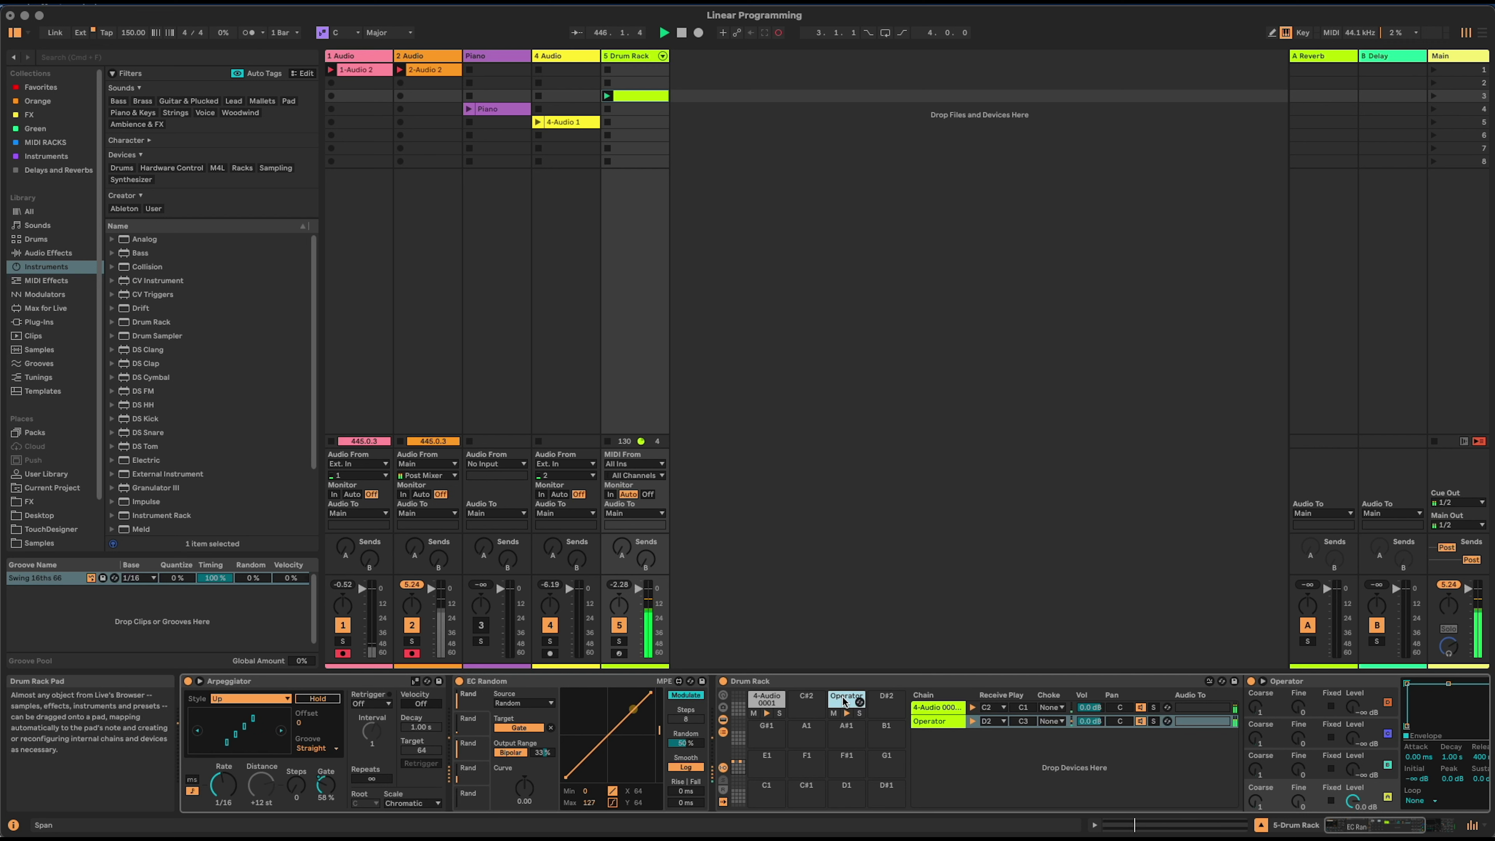
{"action": "key", "text": "Delete"}
{"action": "left_click", "coordinate": [145, 418]}
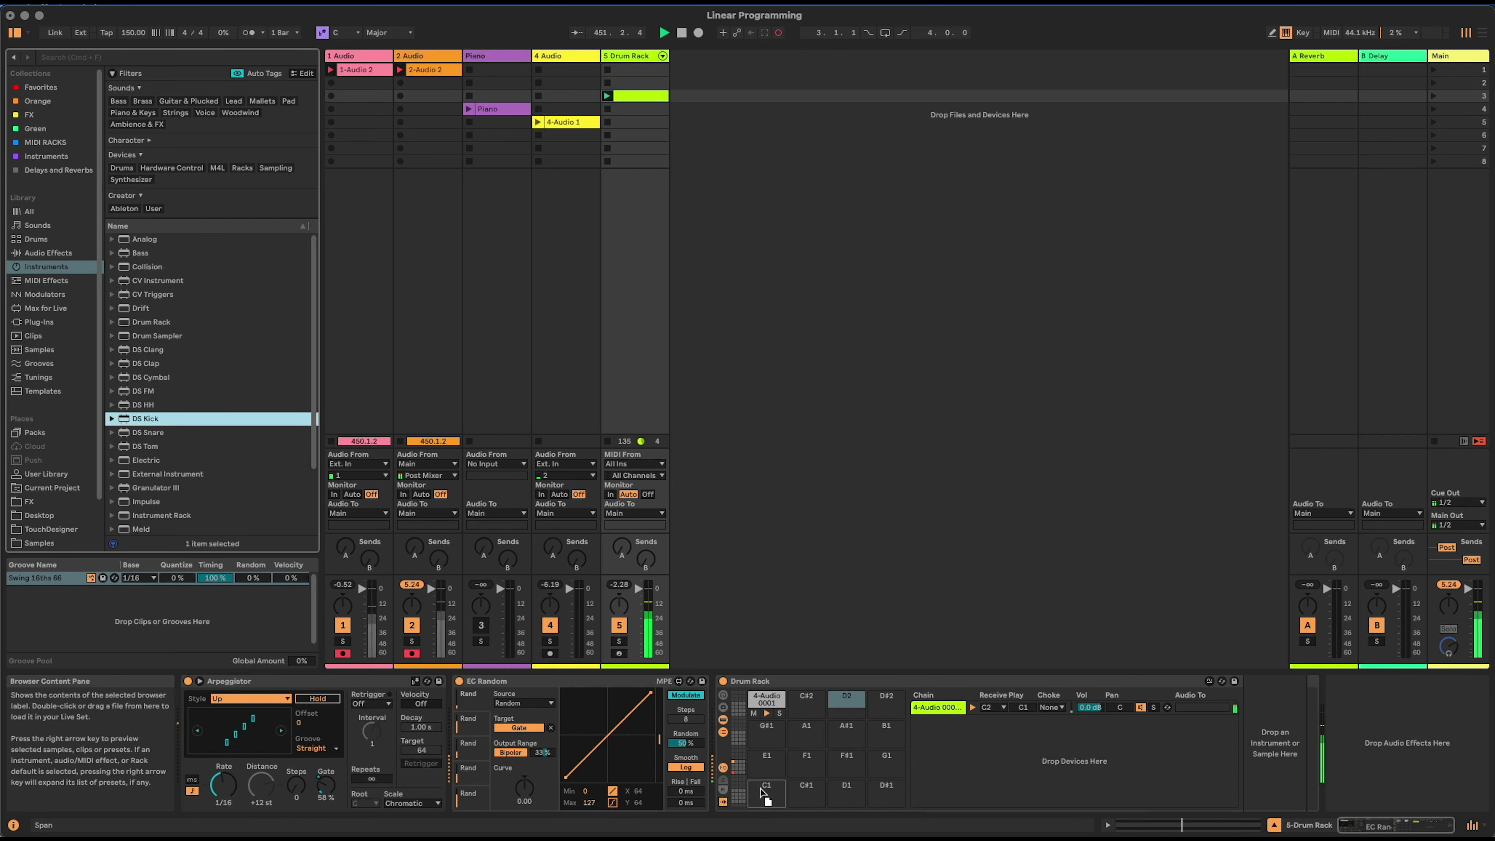
{"action": "left_click_drag", "start_coordinate": [760, 790], "coordinate": [761, 791]}
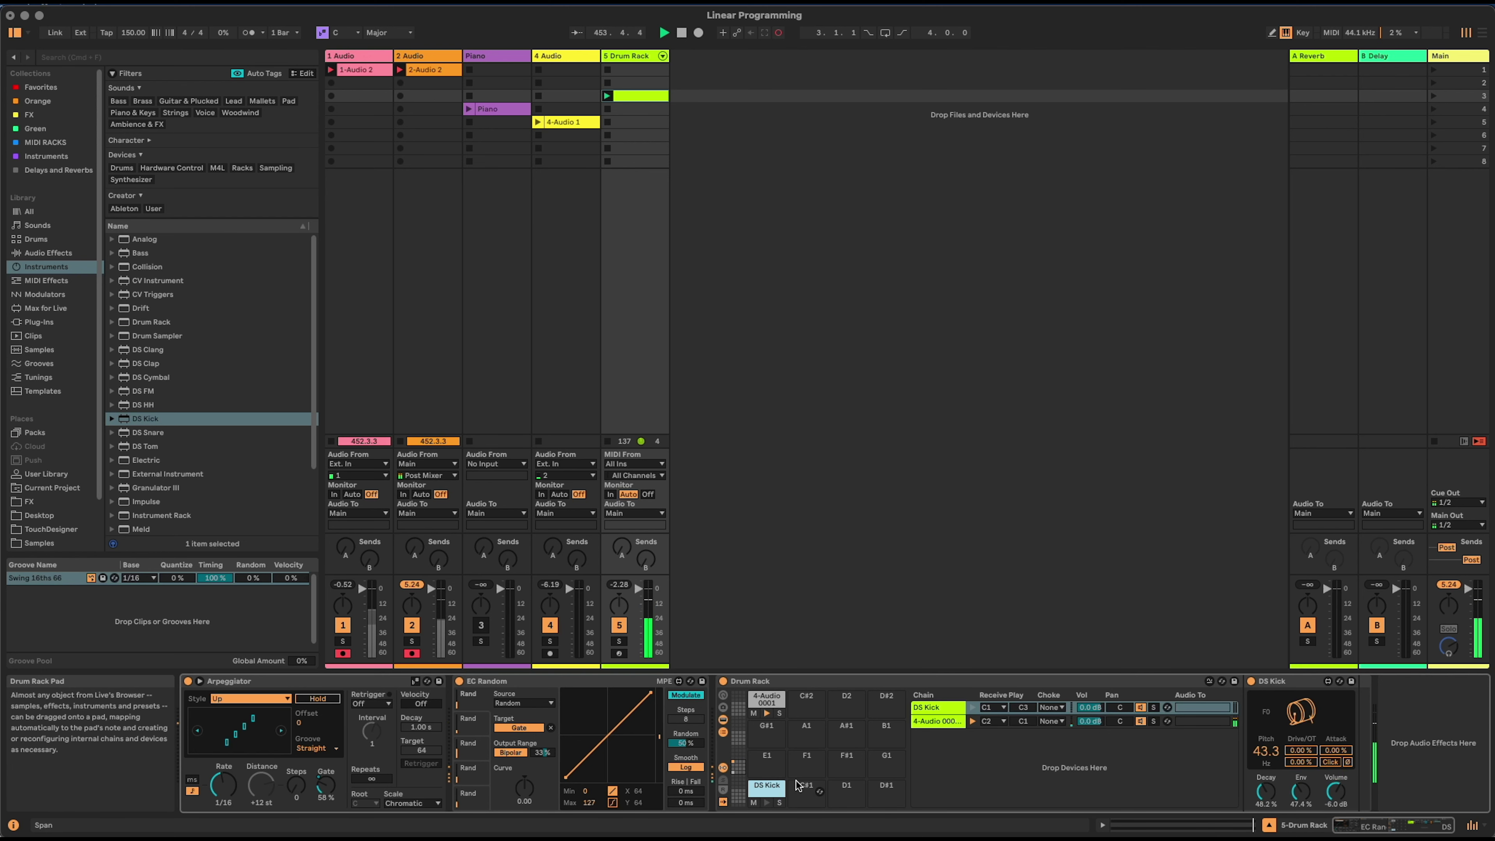
- Duplicate the Drum Rack clip's loop to two bars and reactivate the 4-Audio 0001 notes
{"action": "key", "text": "shift+Tab"}
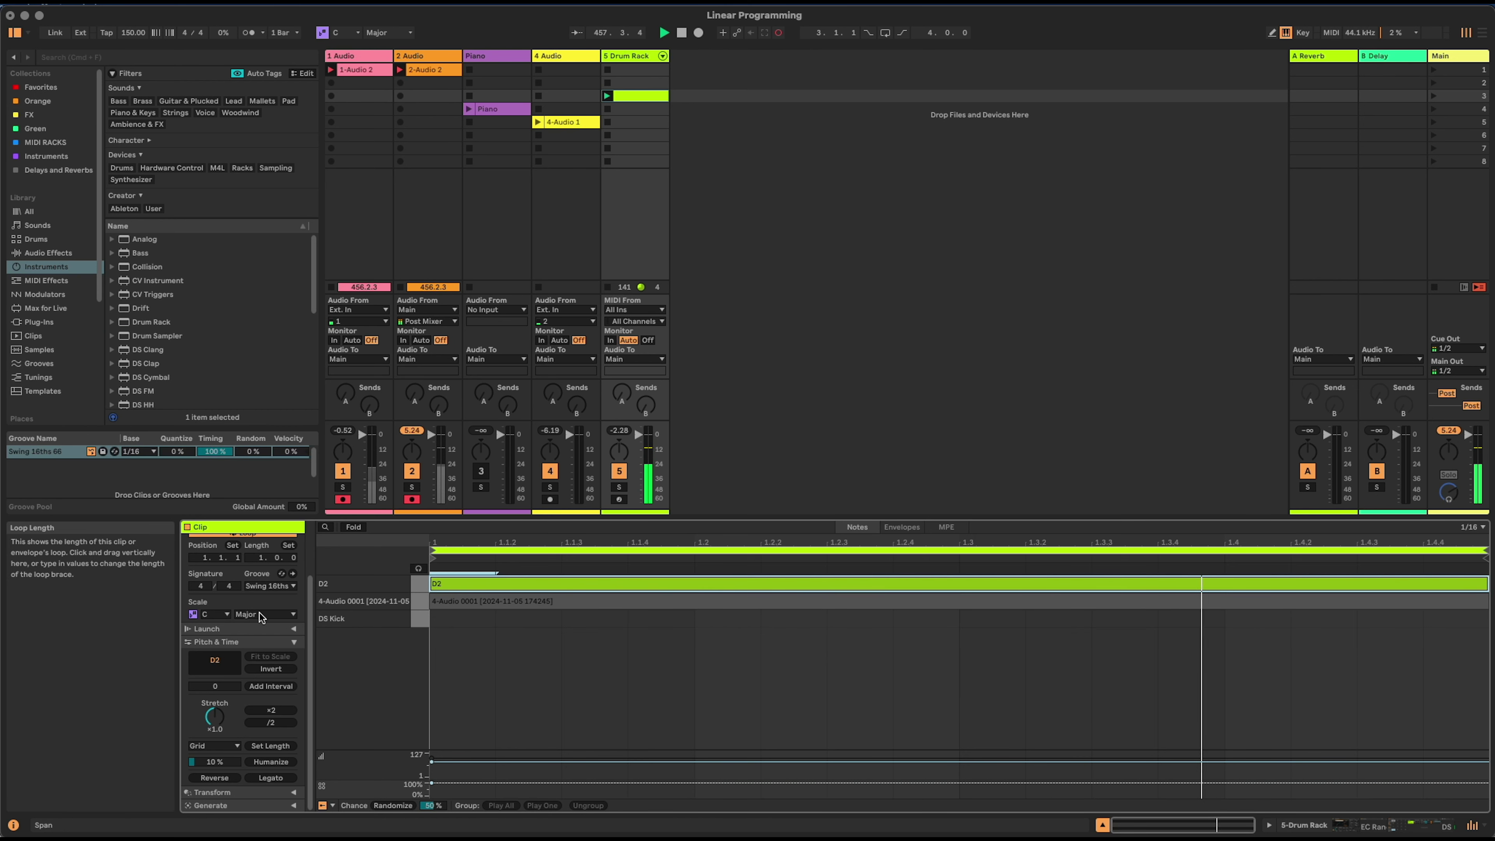
{"action": "scroll", "coordinate": [256, 582], "scroll_direction": "up", "scroll_amount": 3}
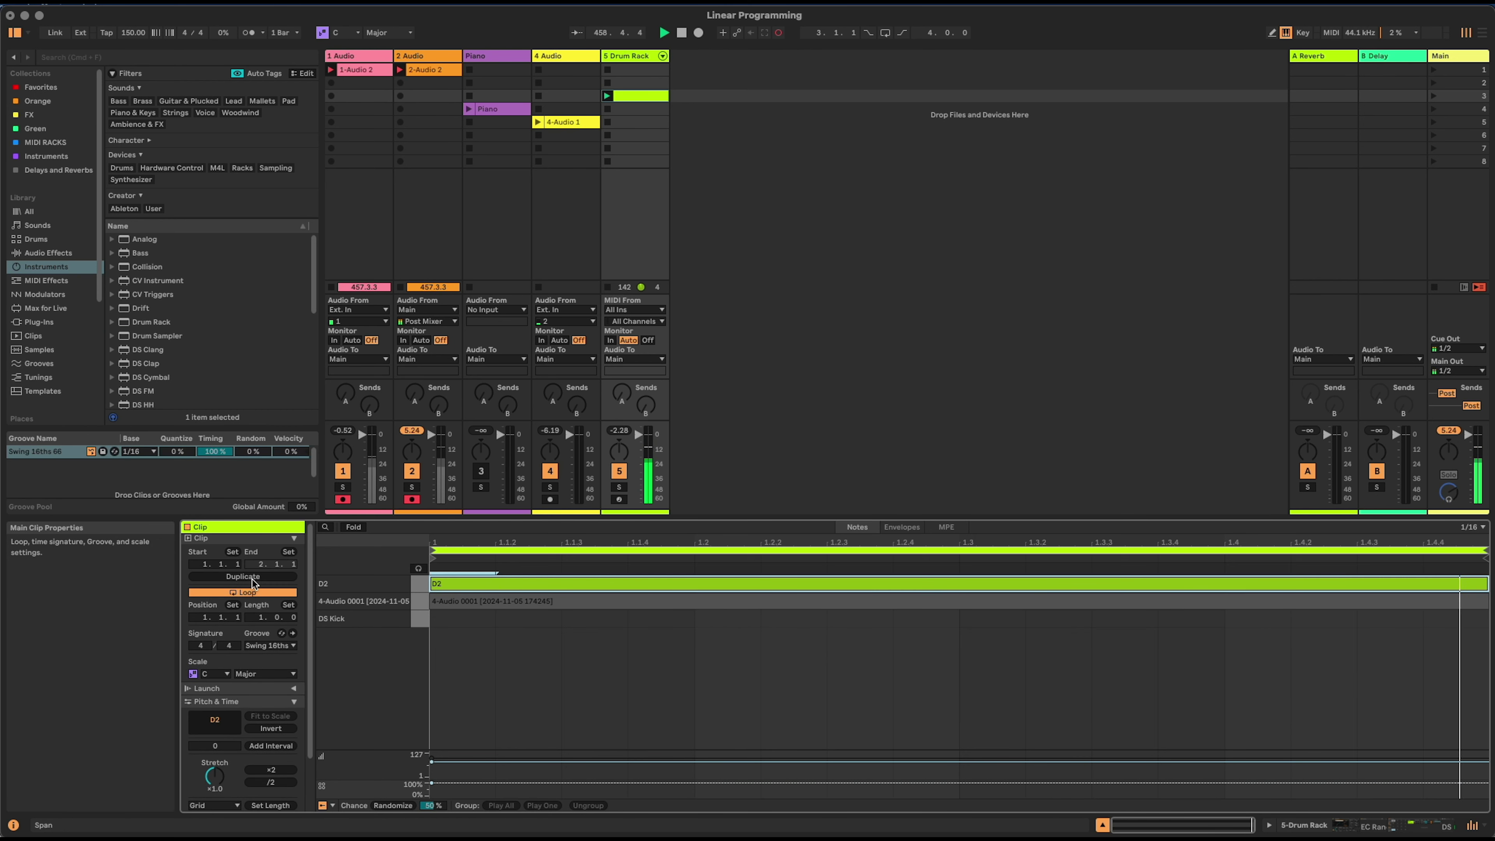
{"action": "left_click", "coordinate": [253, 579]}
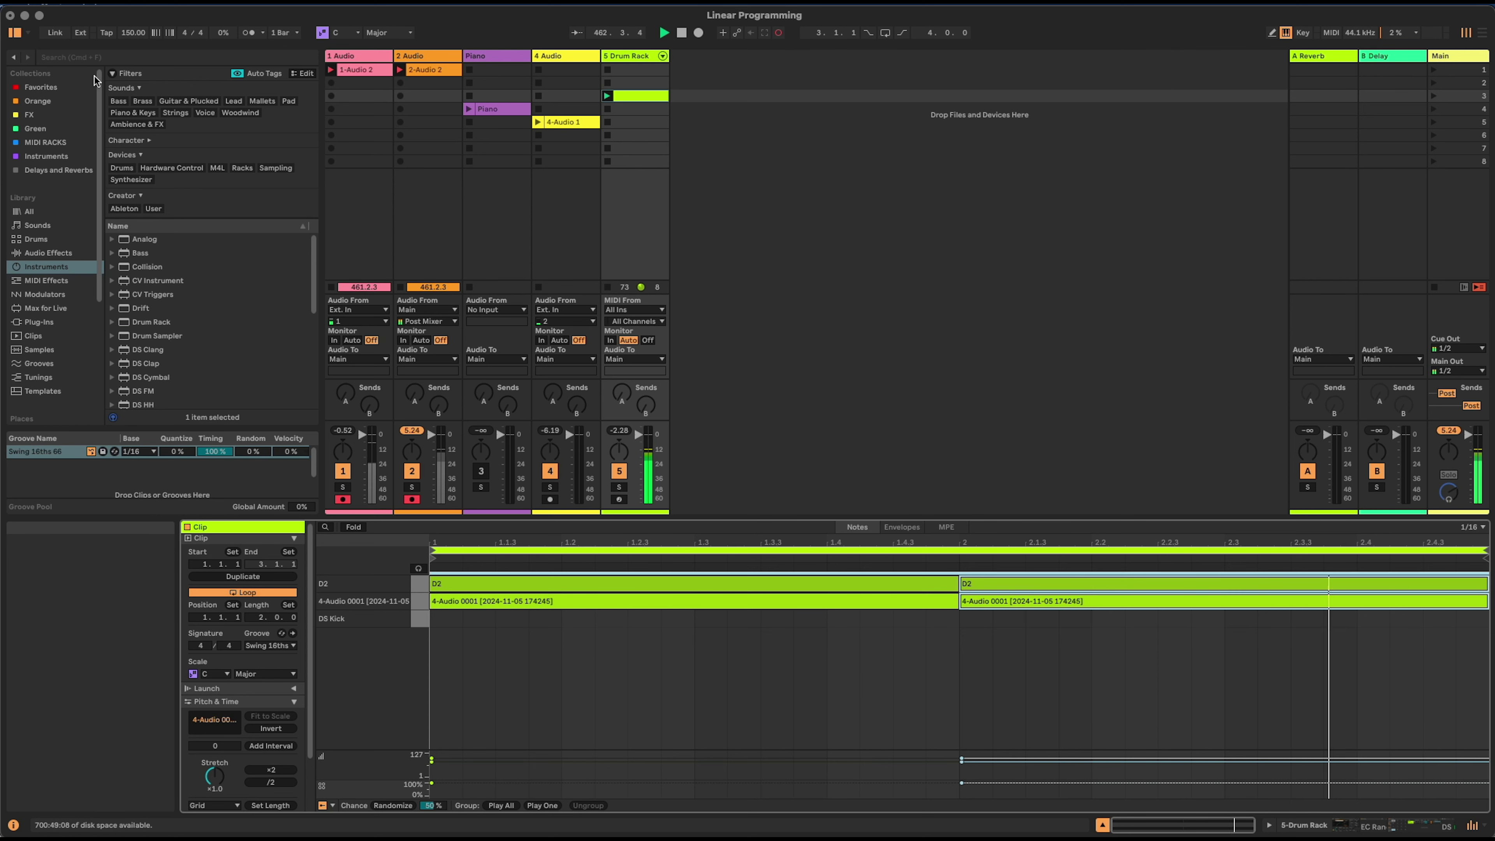
- Add sixteenth-length DS Kick notes at 1.1.1, 1.4.1 and 2.2.1 in the Drum Rack clip
{"action": "double_click", "coordinate": [462, 620]}
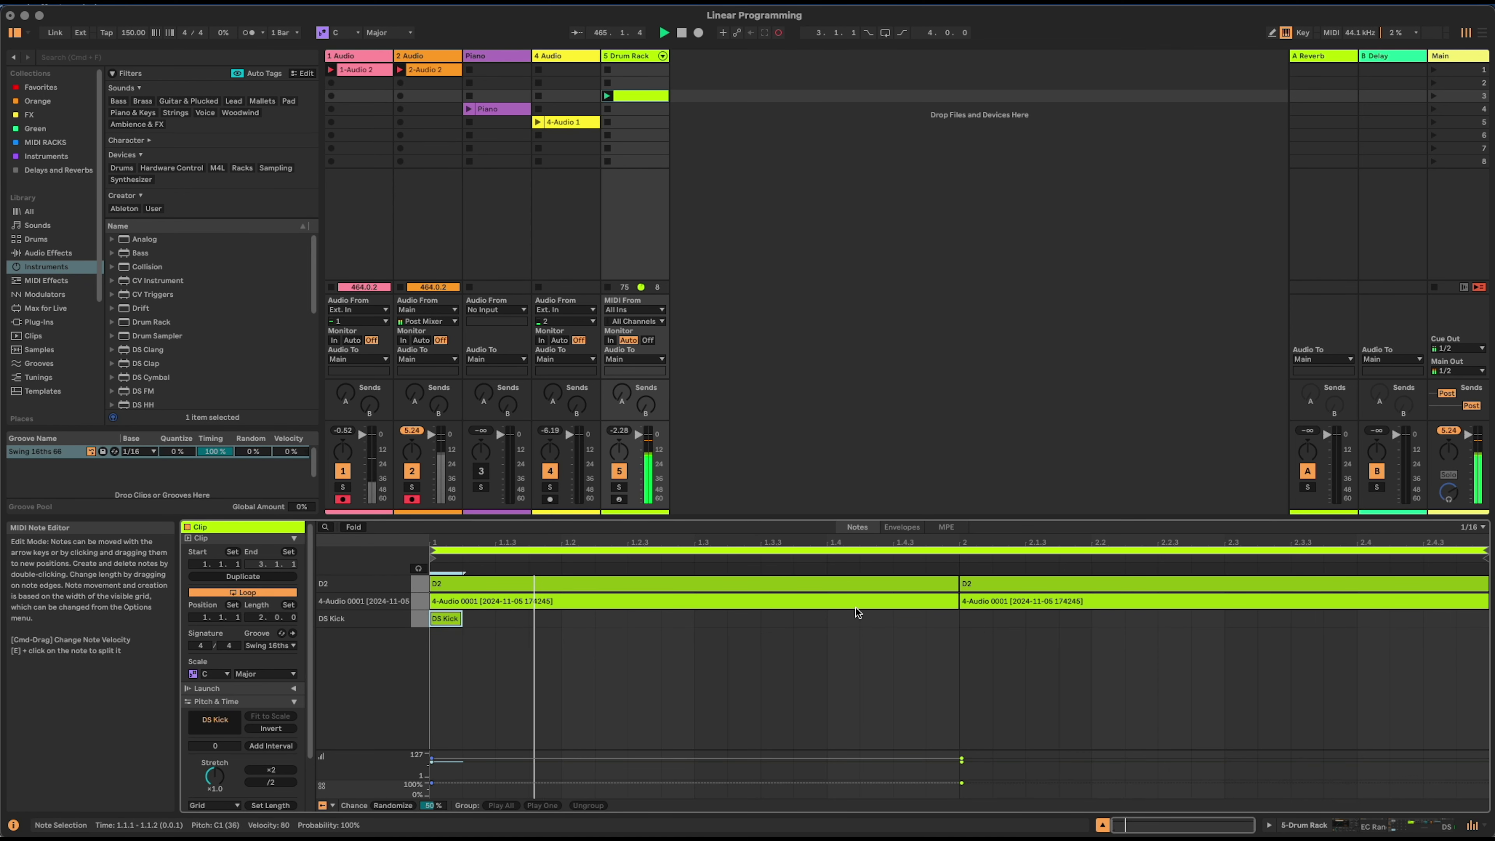
{"action": "double_click", "coordinate": [854, 618]}
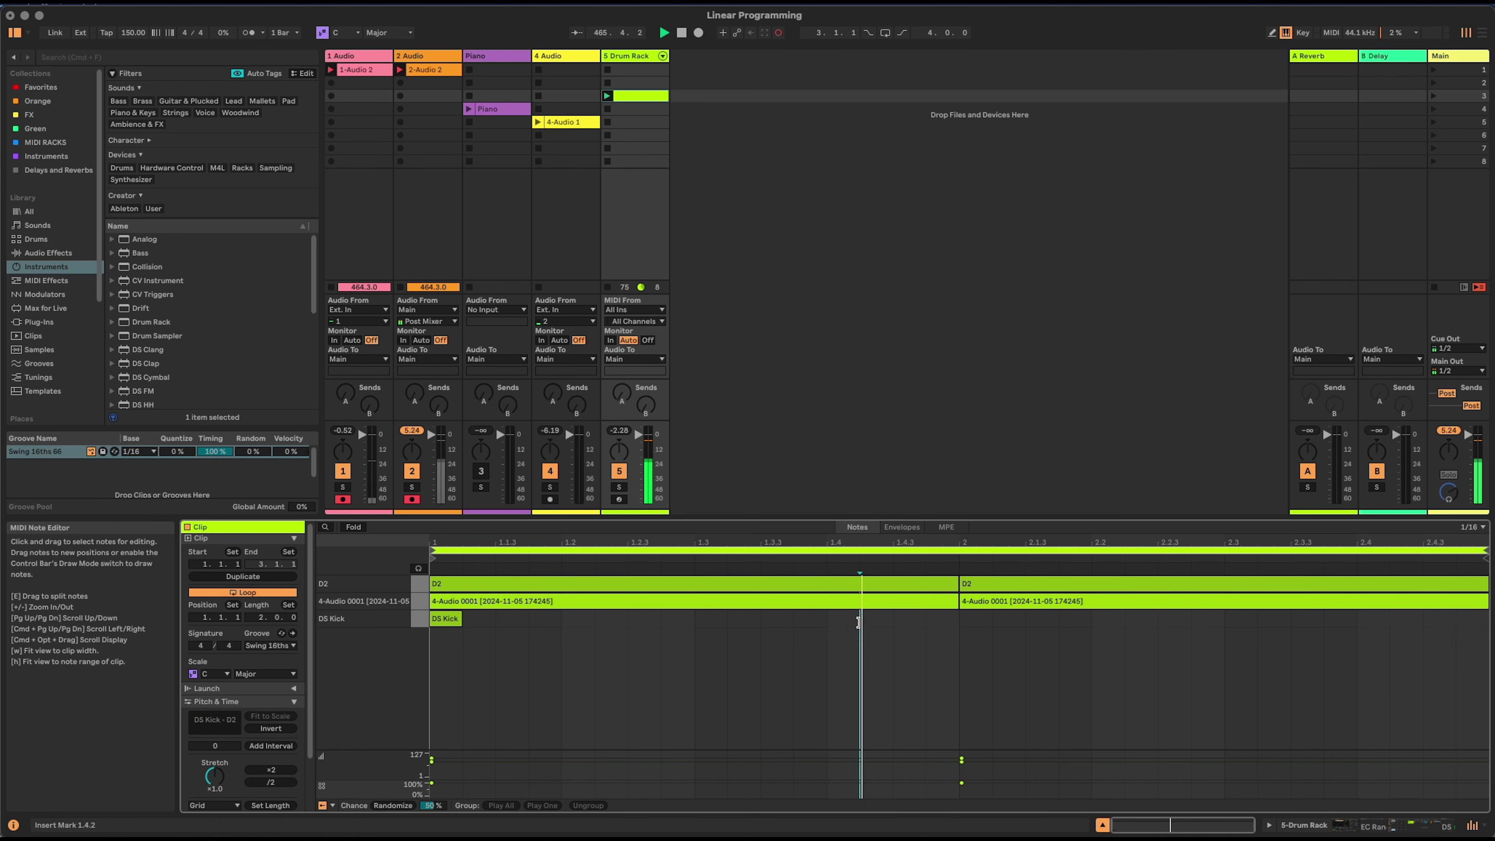
{"action": "double_click", "coordinate": [1092, 626]}
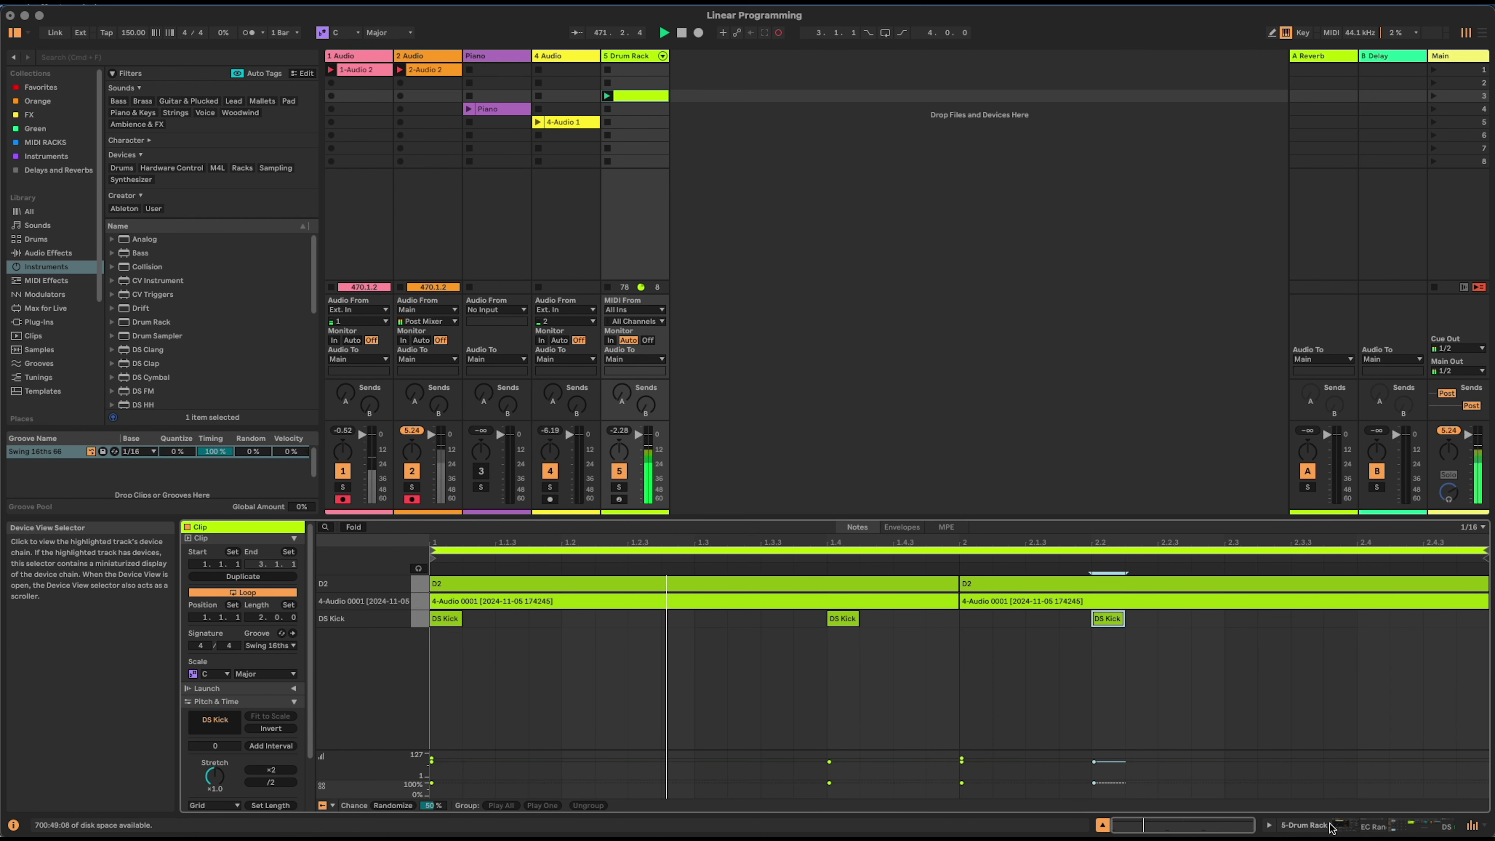
- Set the Arpeggiator's Retrigger mode to Note
{"action": "left_click", "coordinate": [1352, 827]}
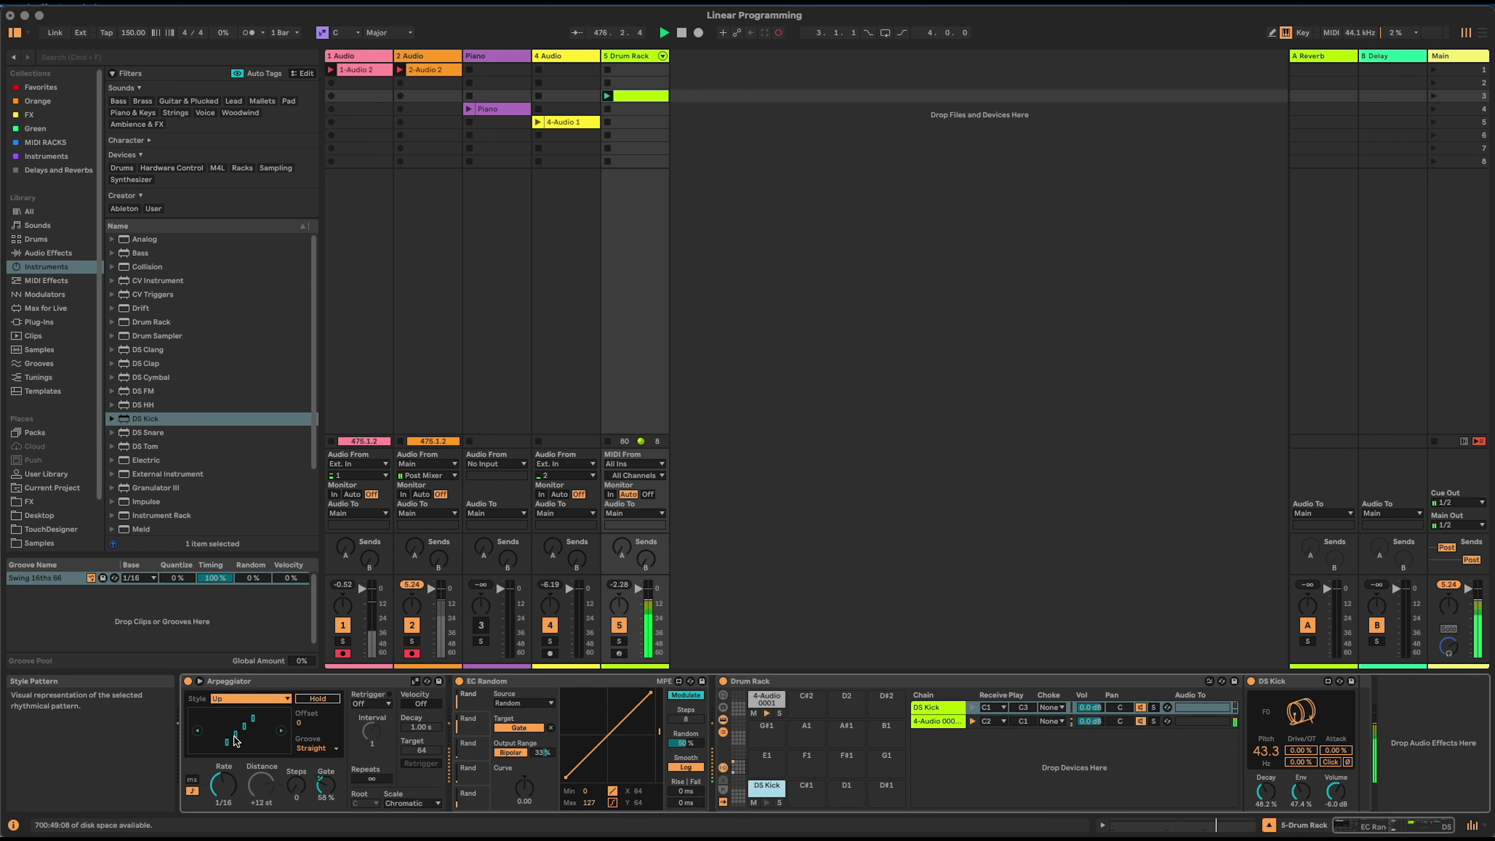
{"action": "left_click", "coordinate": [372, 704]}
{"action": "left_click", "coordinate": [380, 728]}
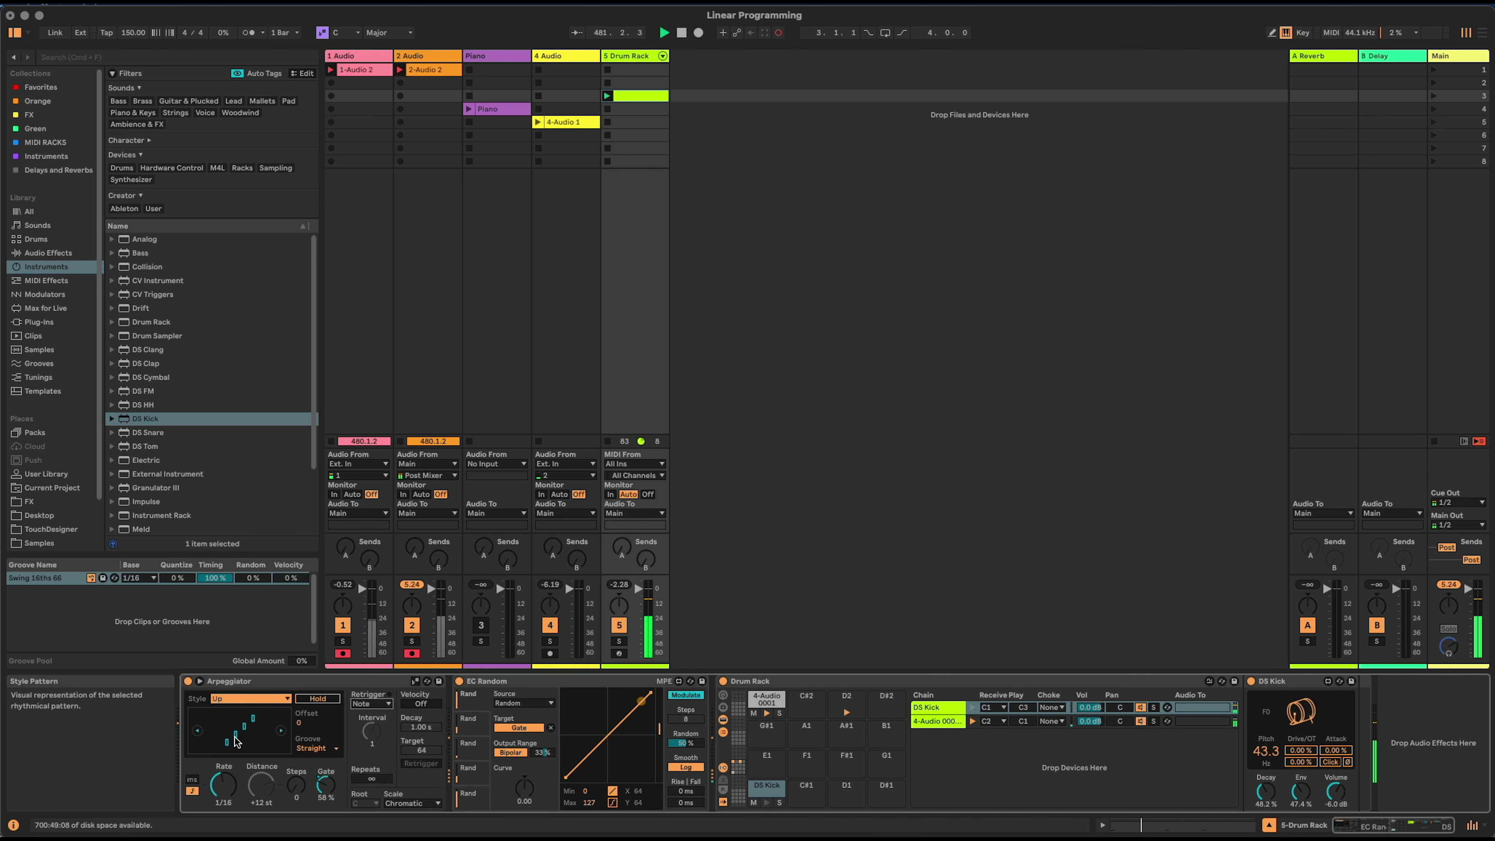
- Delete both D2 notes from the two-bar Drum Rack clip
{"action": "double_click", "coordinate": [633, 96]}
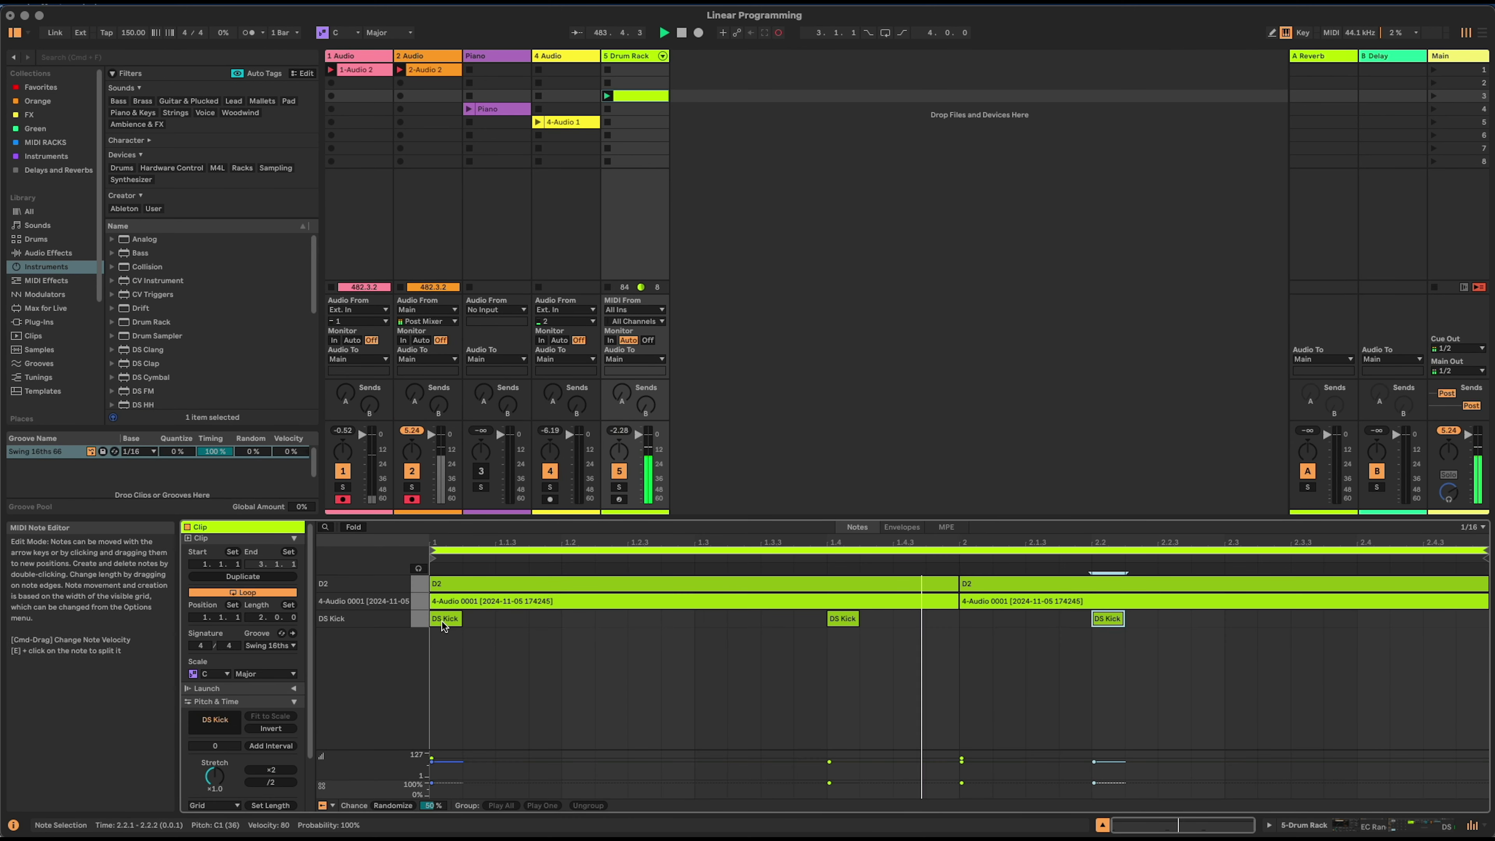
{"action": "left_click", "coordinate": [800, 579]}
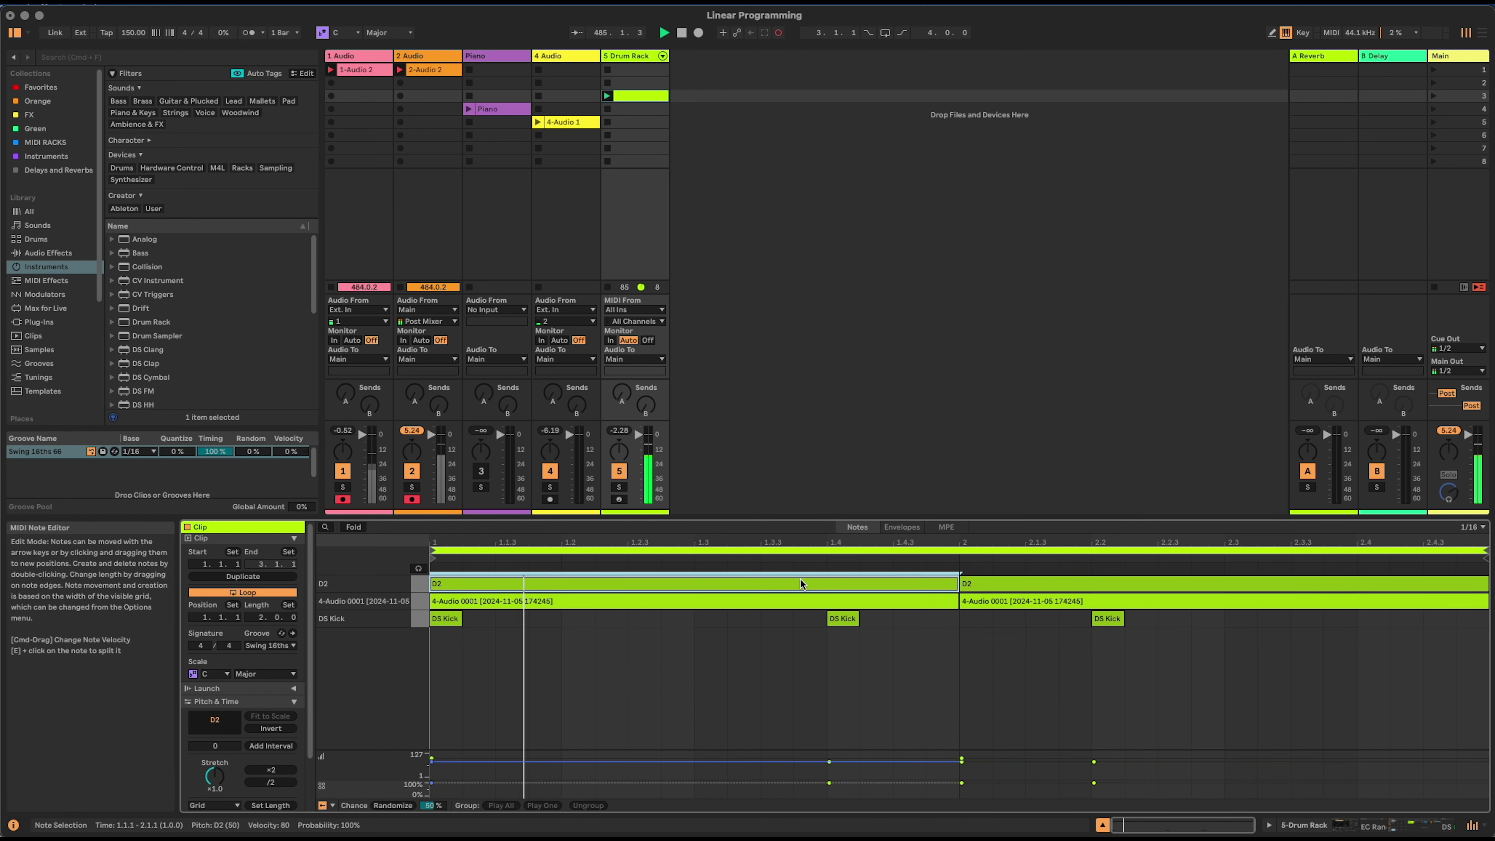
{"action": "key", "text": "Delete"}
{"action": "left_click", "coordinate": [1042, 584]}
{"action": "key", "text": "Delete"}
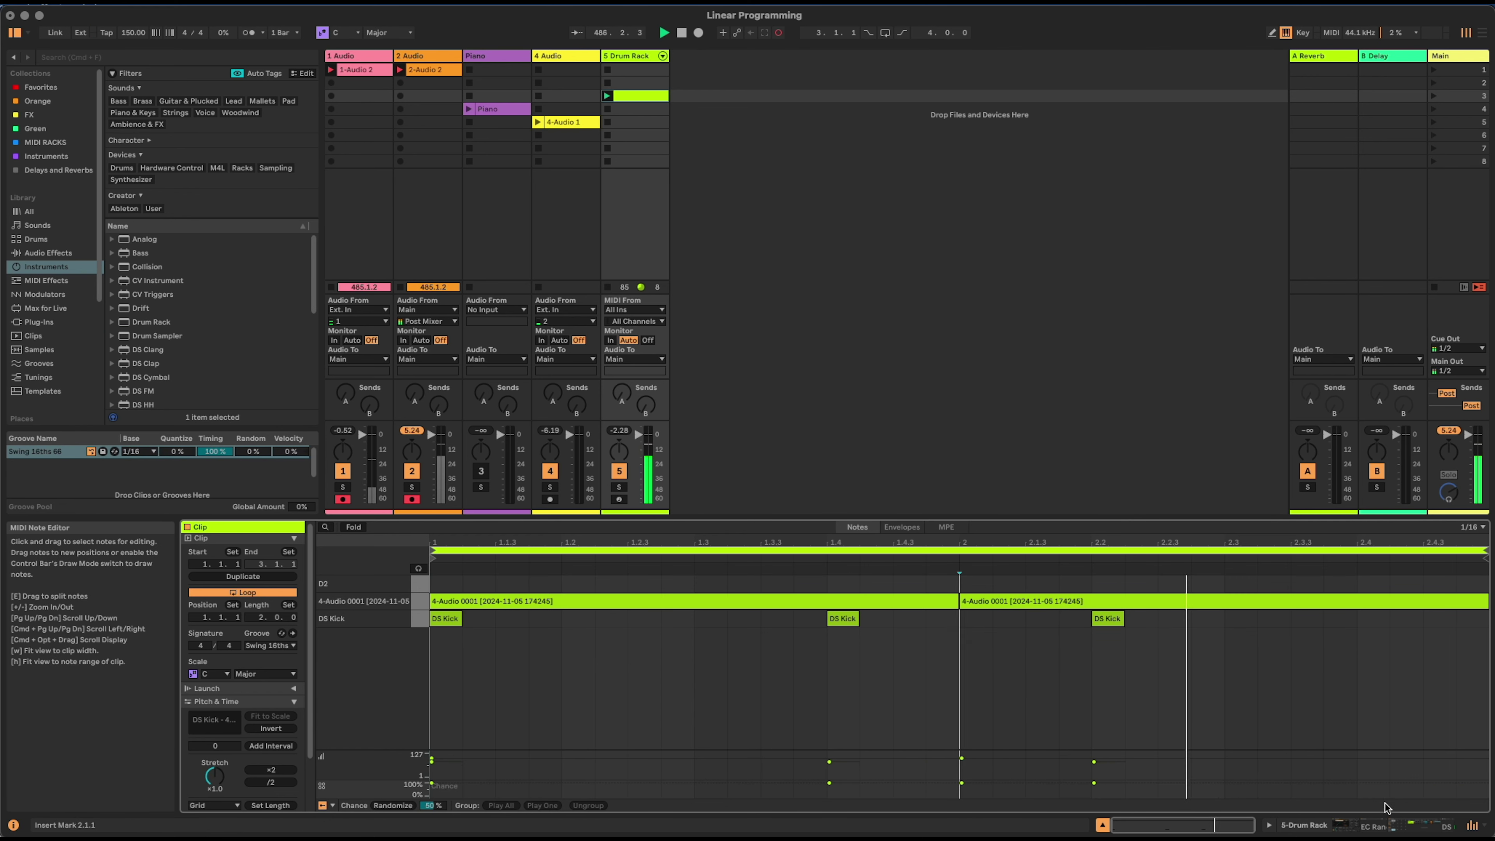
- Load the Thayer Neuro Snare Drum Generator onto the Drum Rack's D1 pad and hide its macro controls
{"action": "left_click", "coordinate": [1405, 825]}
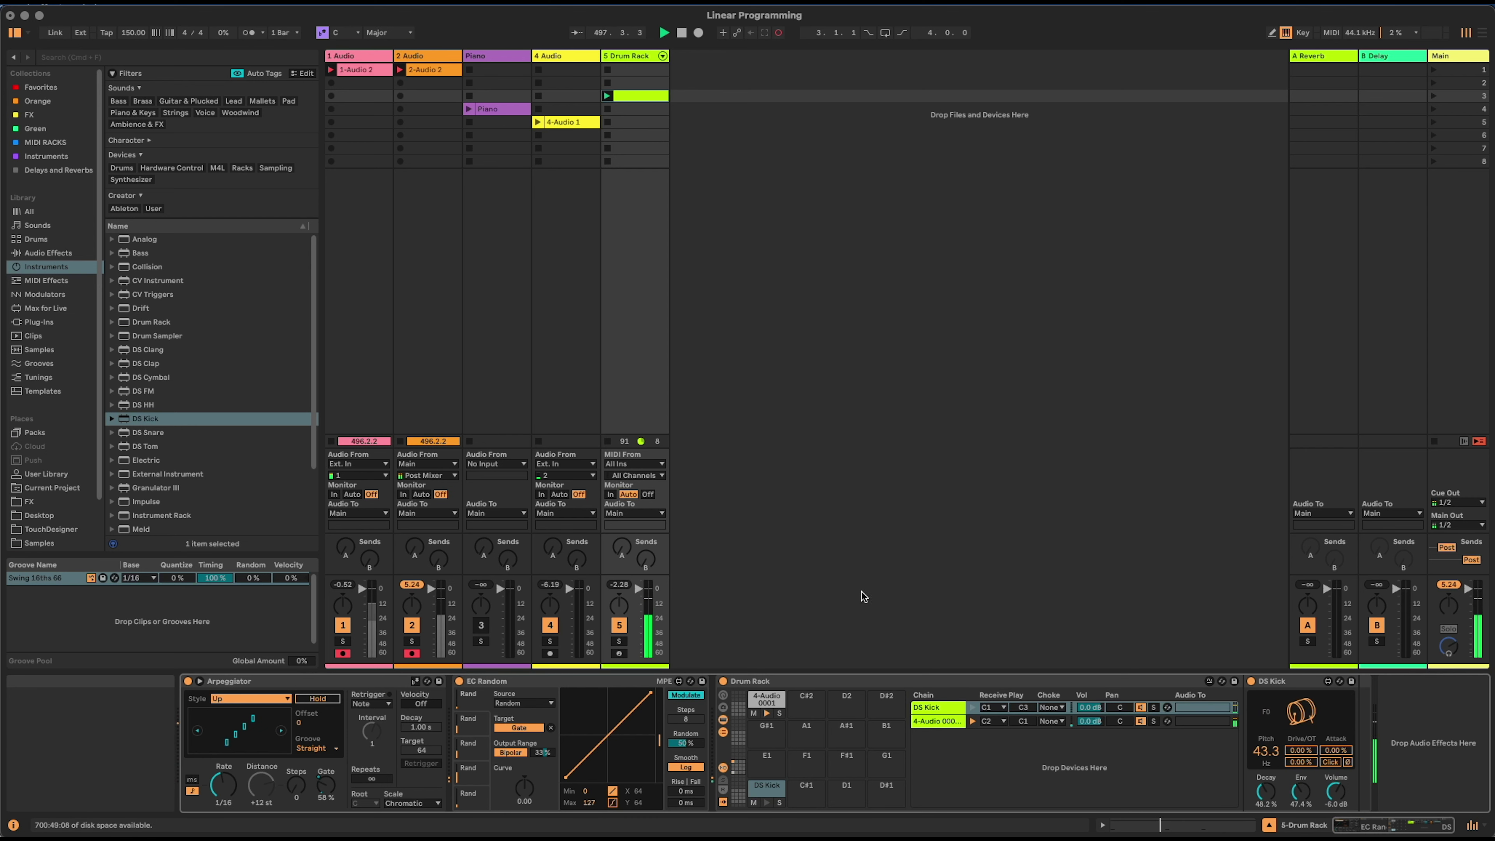
{"action": "left_click", "coordinate": [842, 793]}
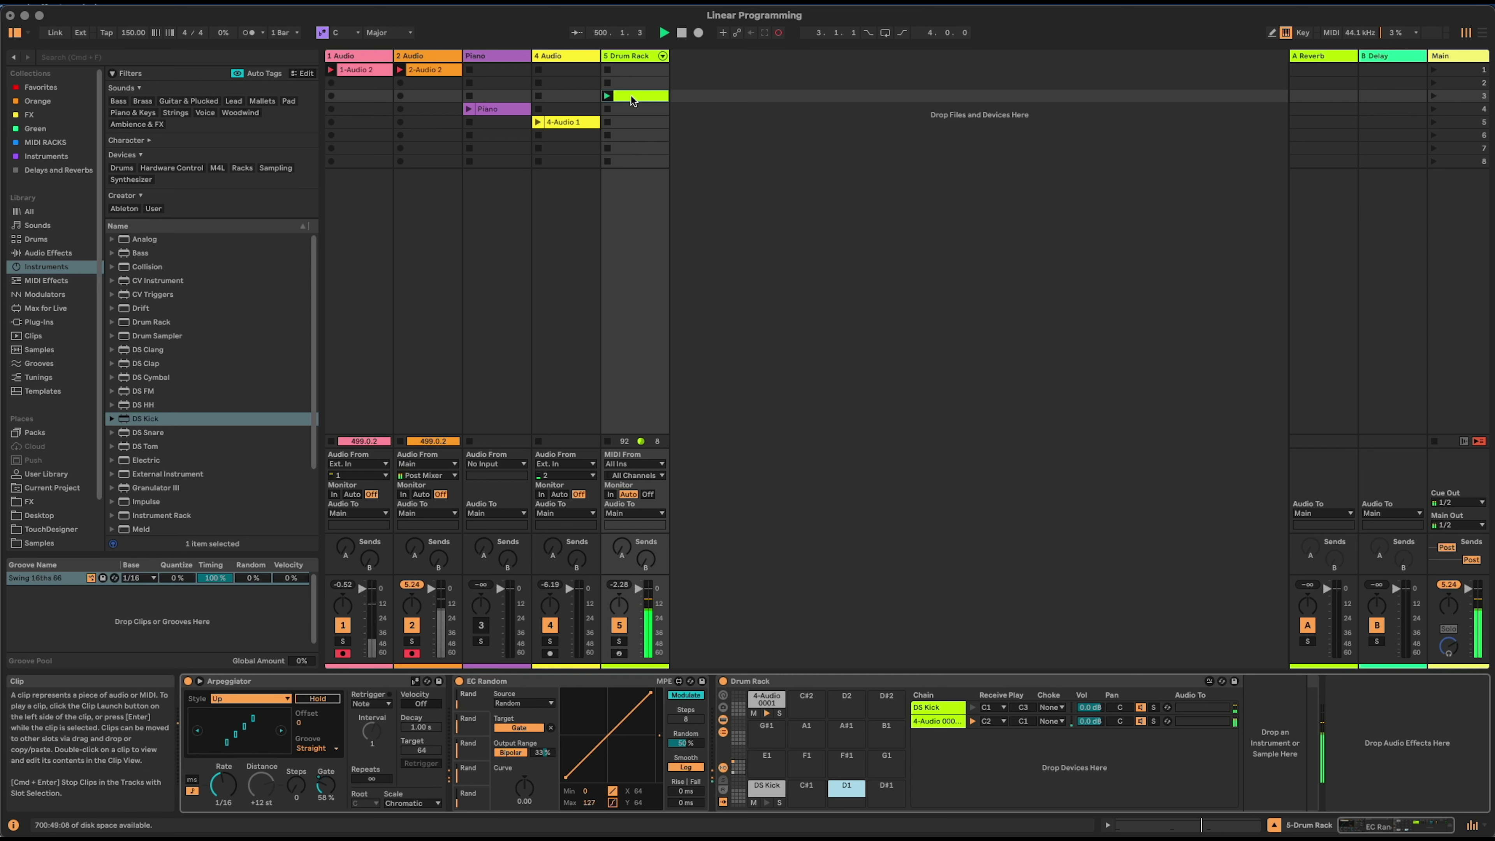
{"action": "left_click", "coordinate": [42, 116]}
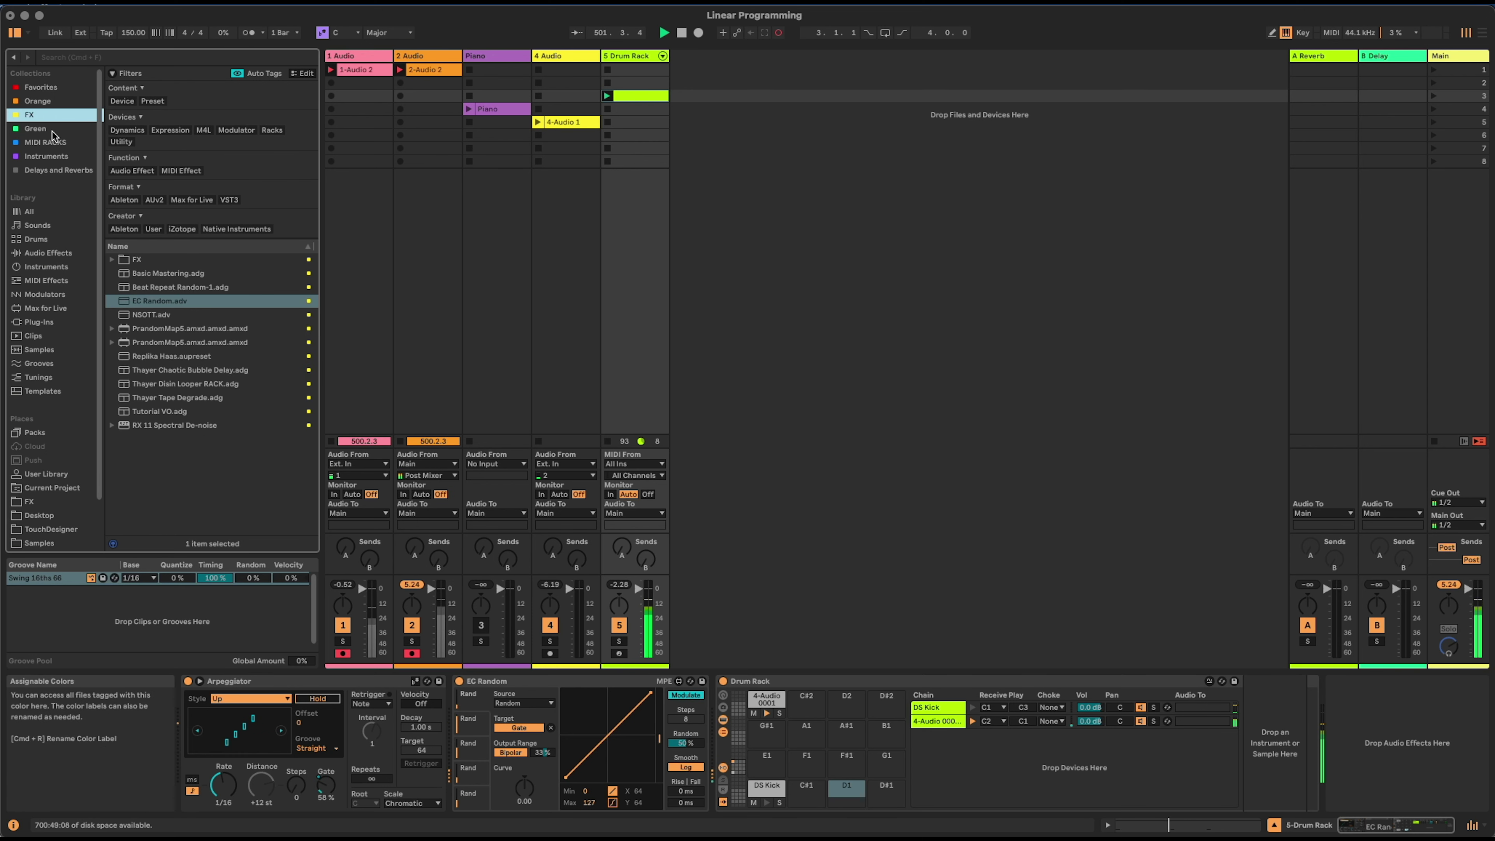
{"action": "left_click", "coordinate": [62, 158]}
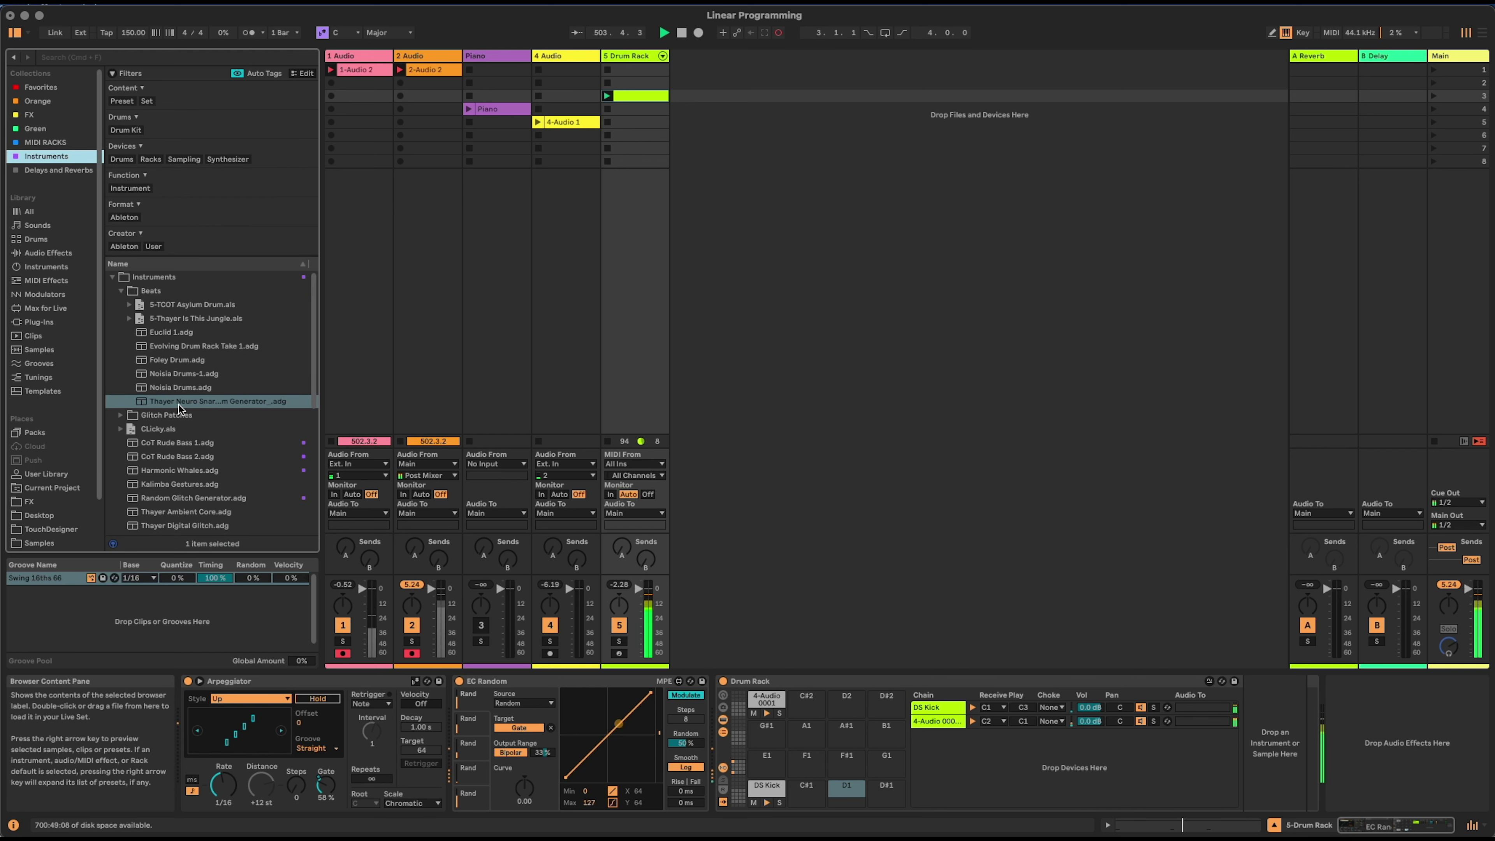
{"action": "left_click_drag", "start_coordinate": [177, 405], "coordinate": [1189, 699]}
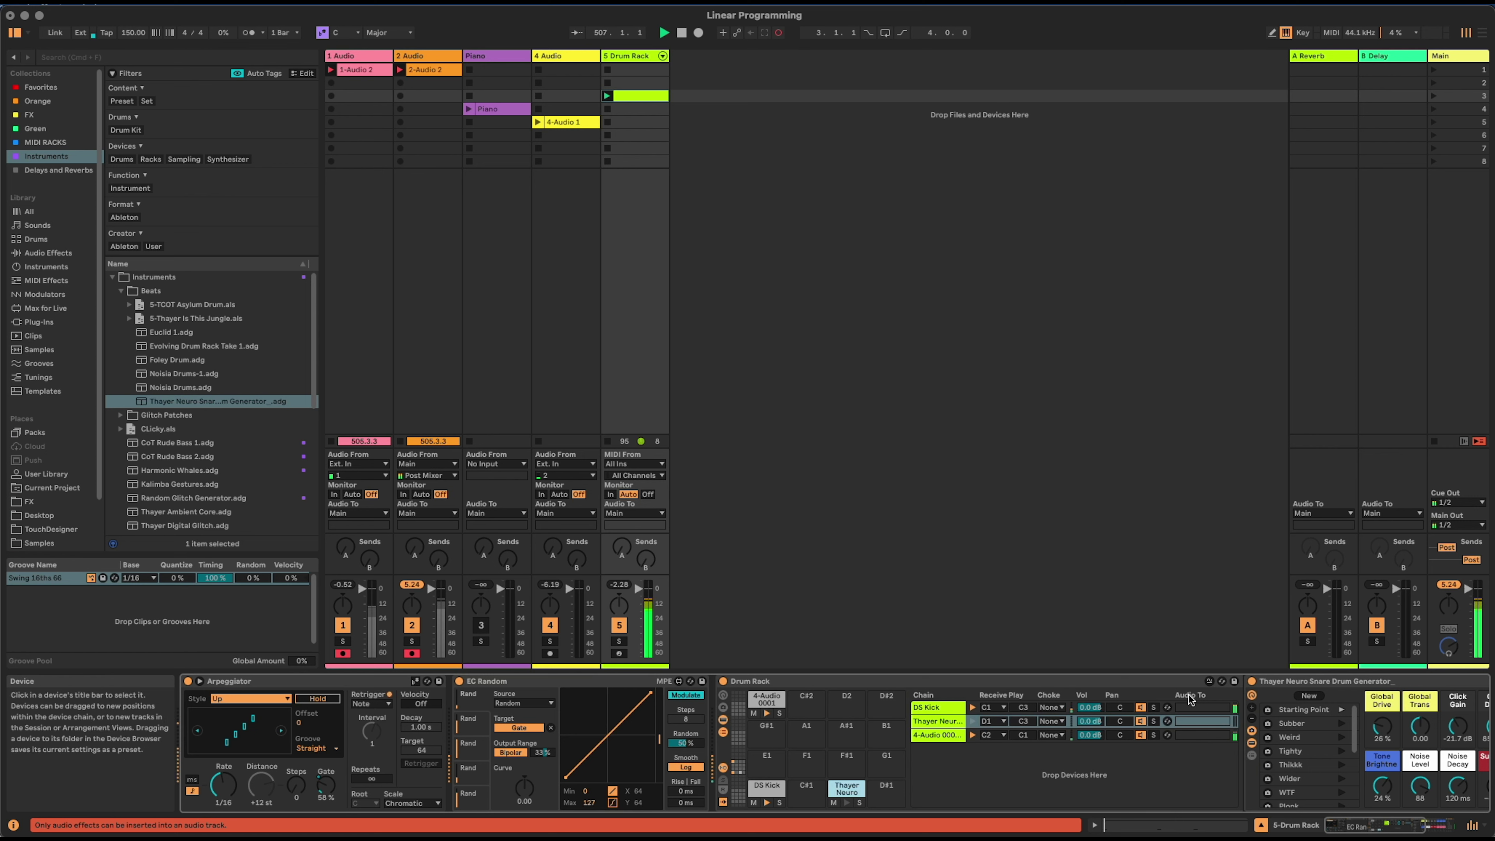
{"action": "double_click", "coordinate": [1280, 684]}
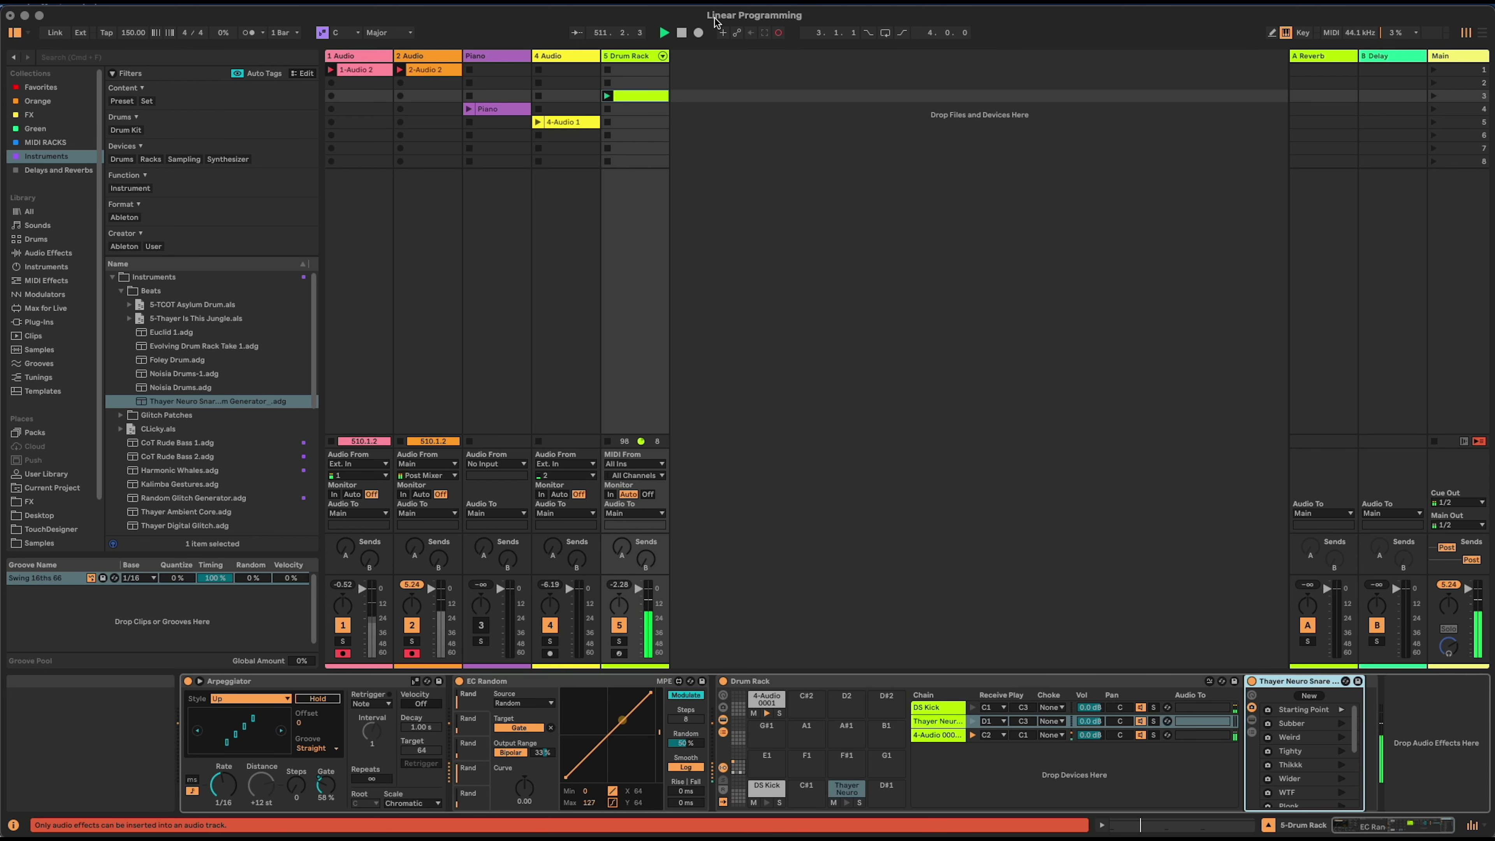
- Add Thayer Neuro Snare Drum notes at 1.3.1 and 2.3.1 in the Drum Rack clip
{"action": "double_click", "coordinate": [634, 94]}
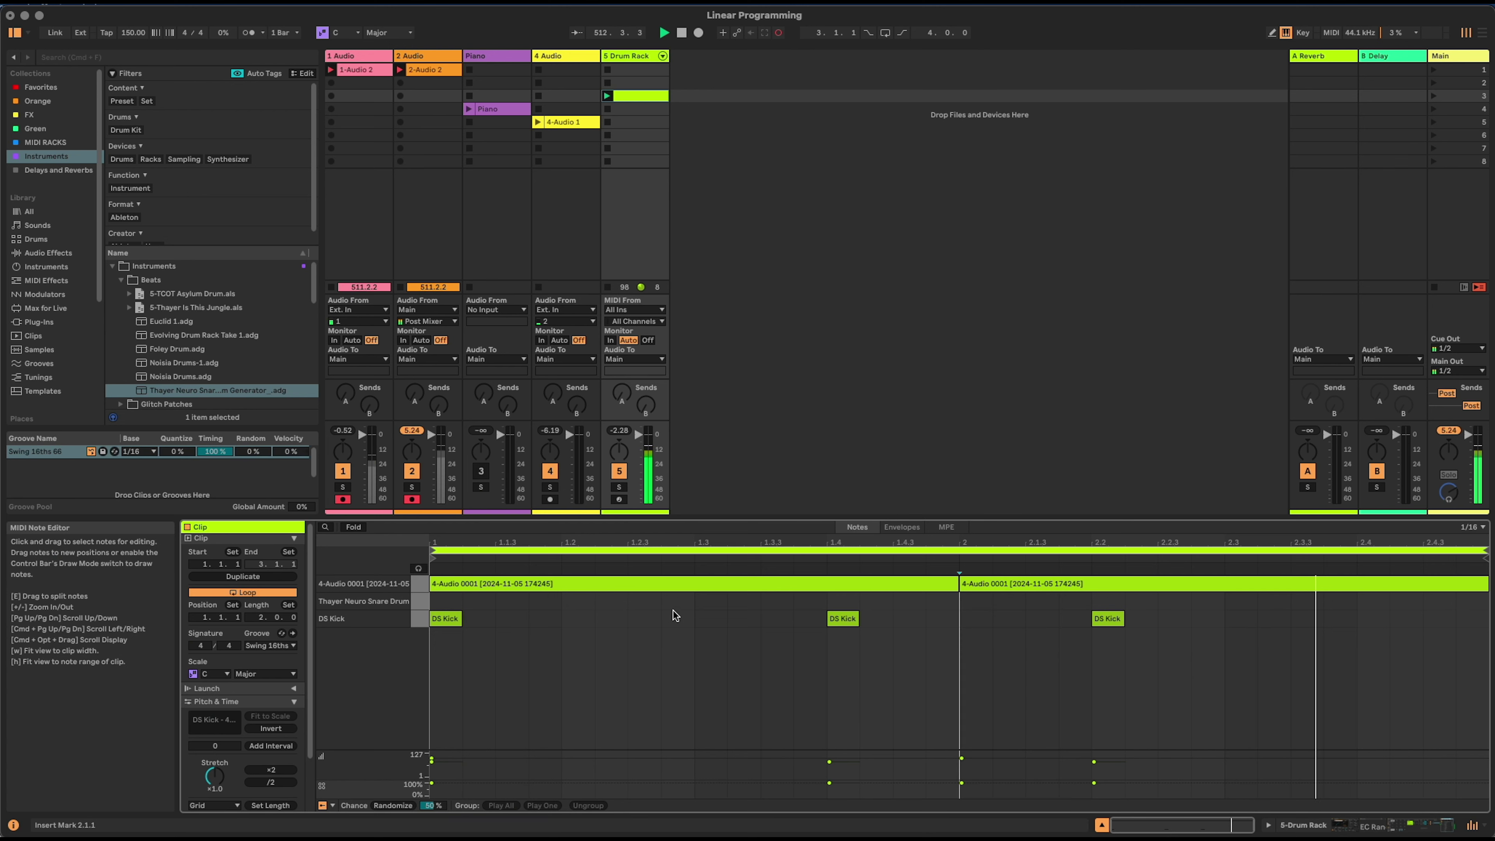
{"action": "double_click", "coordinate": [711, 601]}
{"action": "double_click", "coordinate": [1240, 601]}
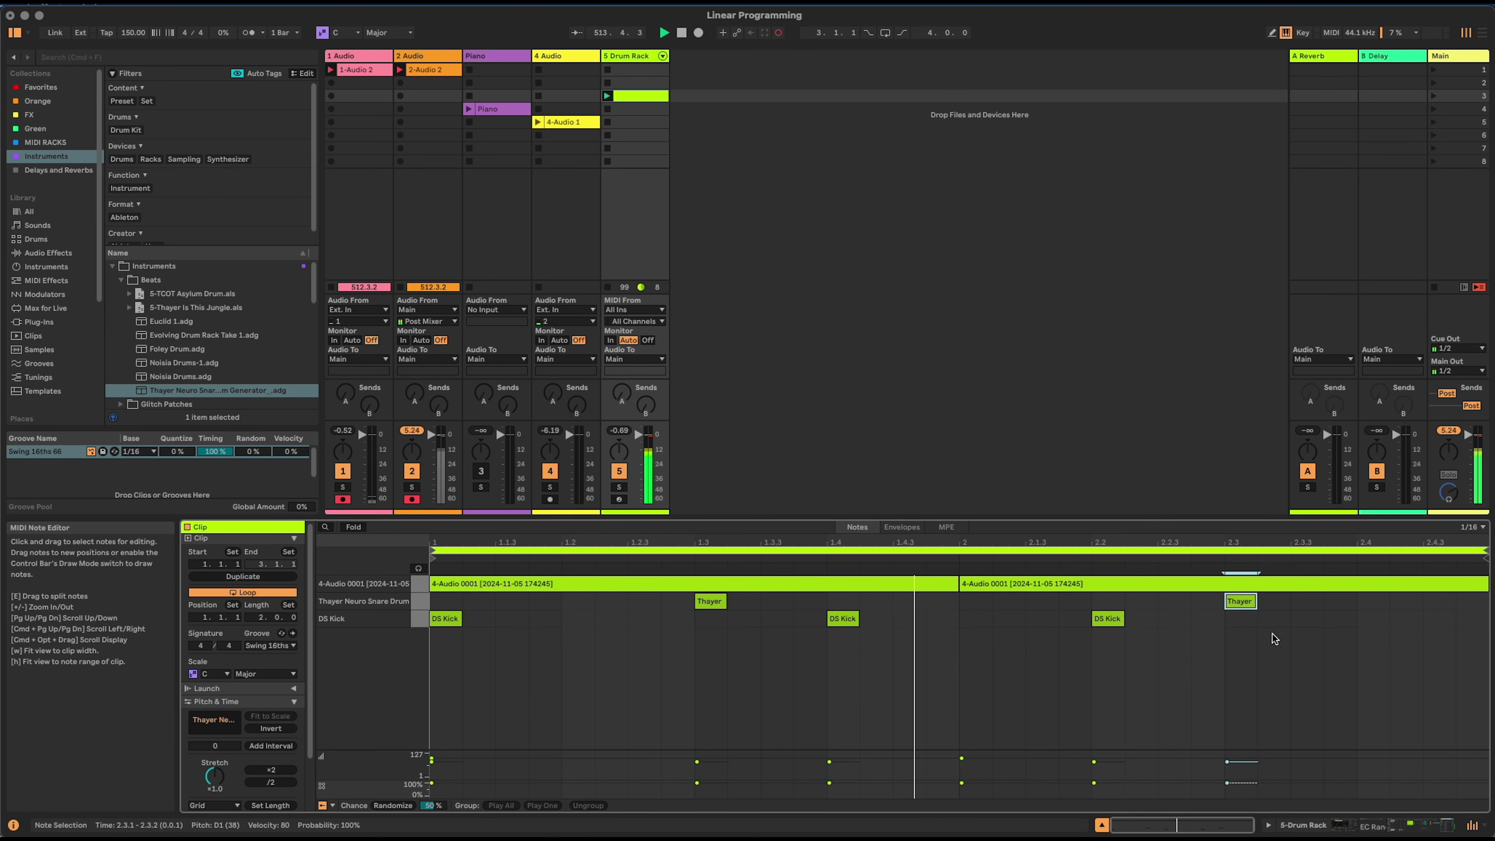
- Show the snare generator's macro controls and randomise their values twice
{"action": "left_click", "coordinate": [1411, 828]}
{"action": "left_click", "coordinate": [1152, 785]}
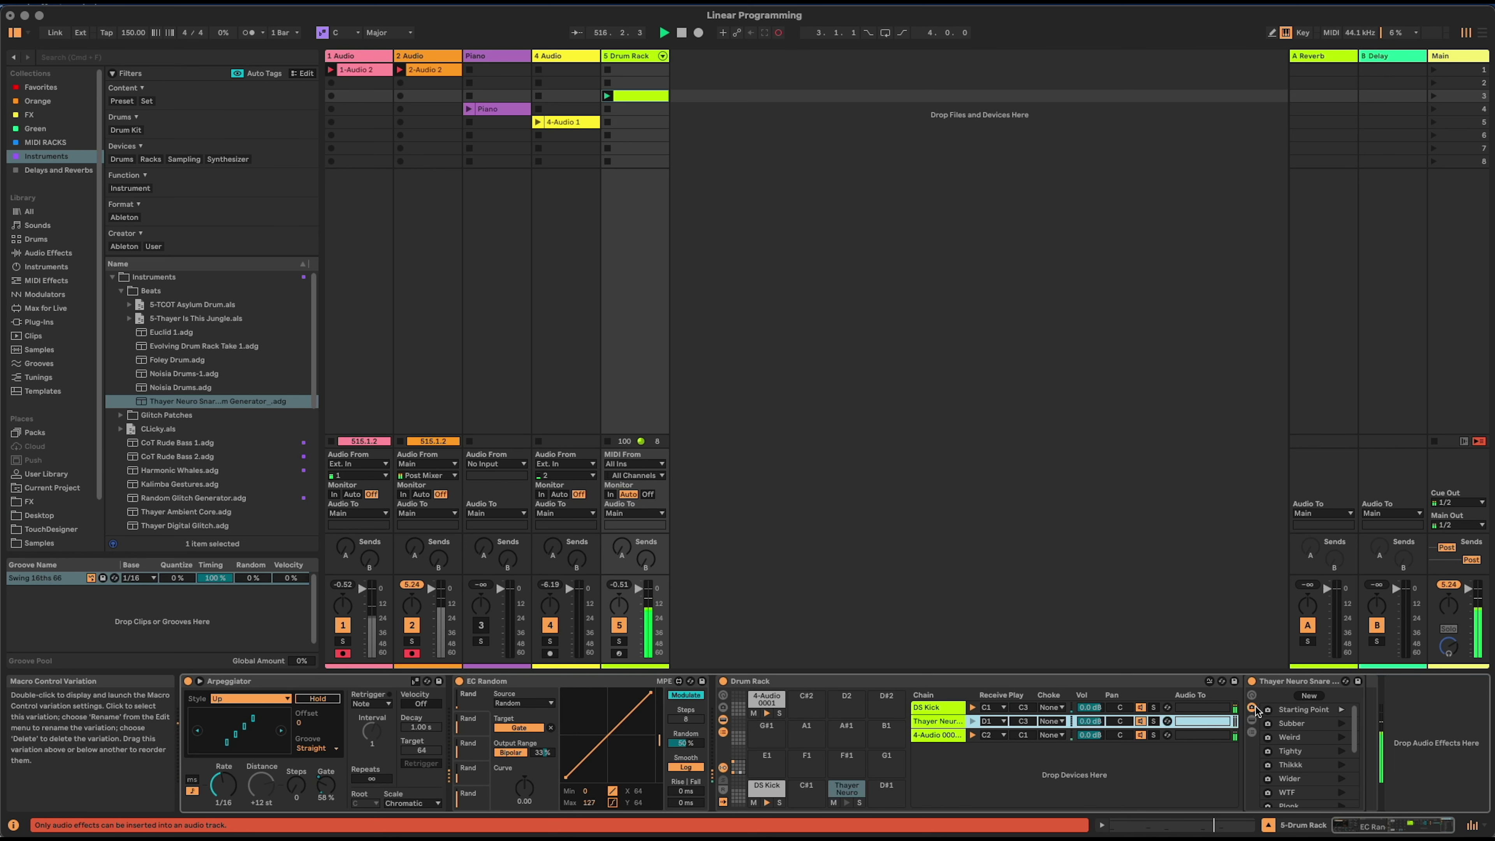
{"action": "left_click", "coordinate": [1252, 695]}
{"action": "scroll", "coordinate": [1342, 713], "scroll_direction": "right", "scroll_amount": 5}
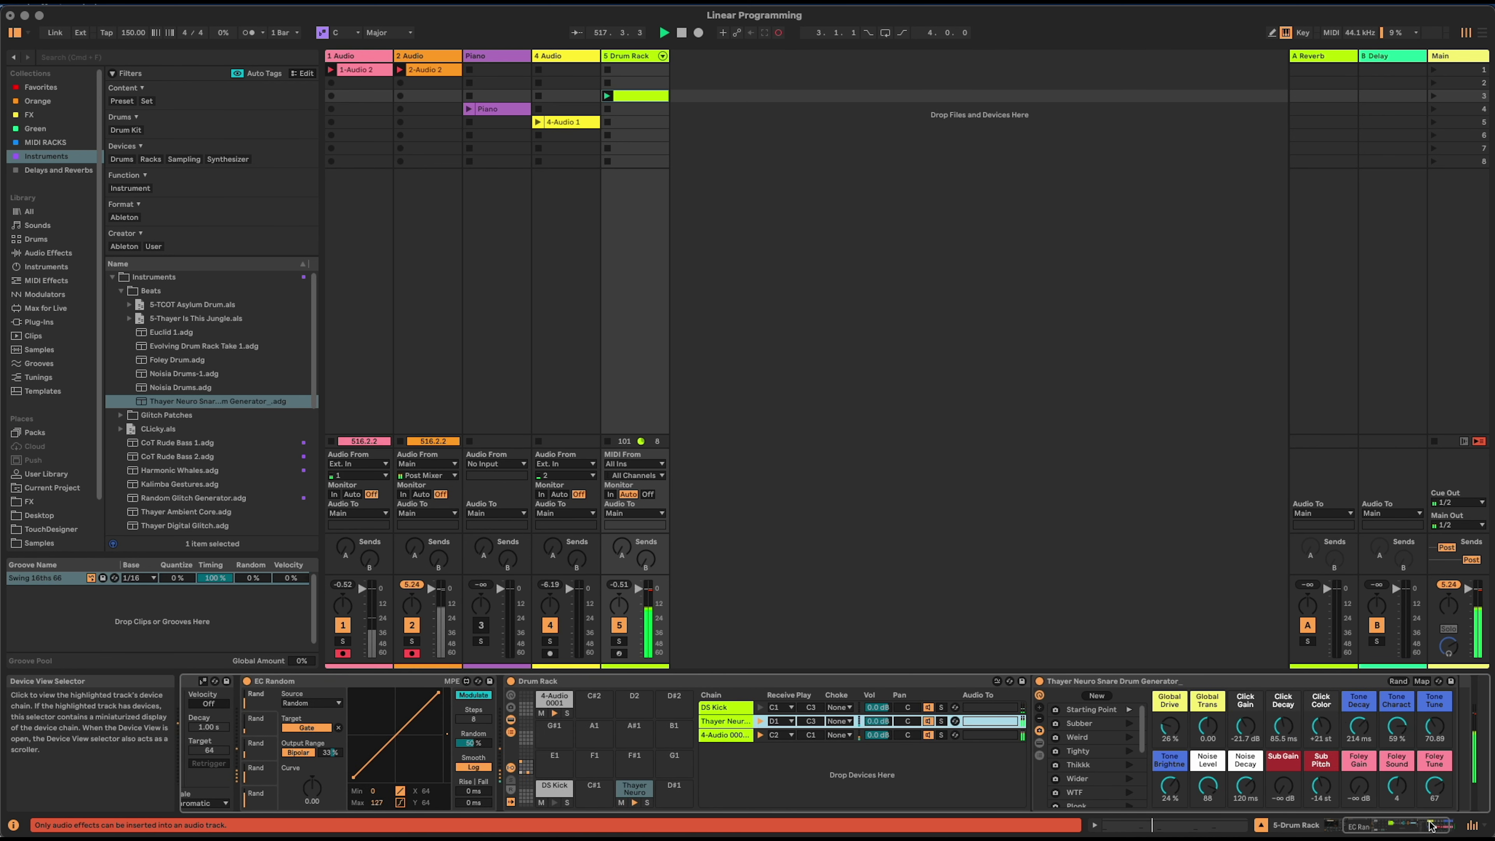
{"action": "left_click", "coordinate": [1397, 681]}
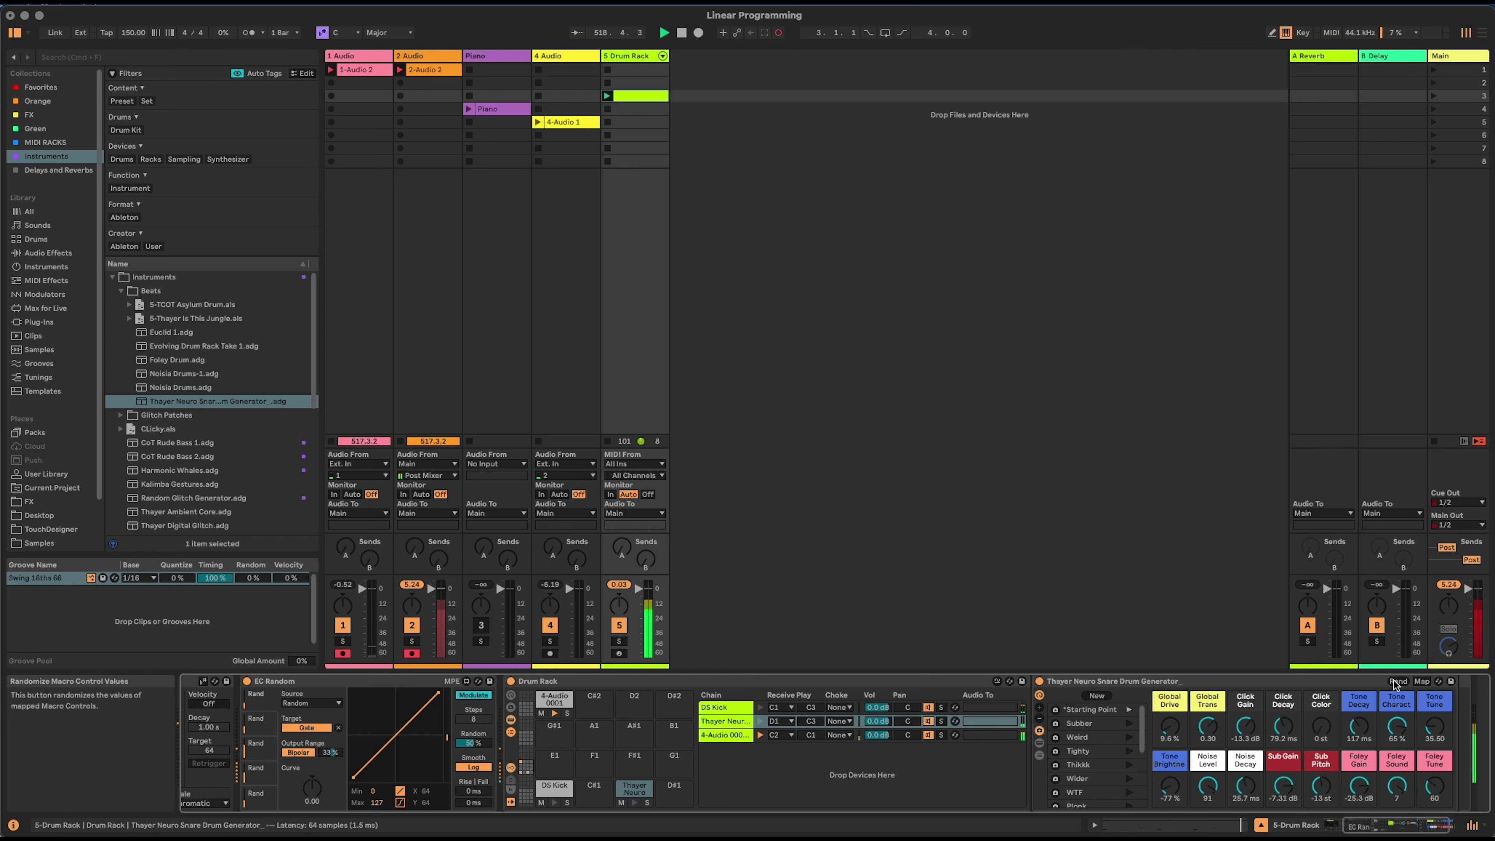
{"action": "left_click", "coordinate": [1396, 682]}
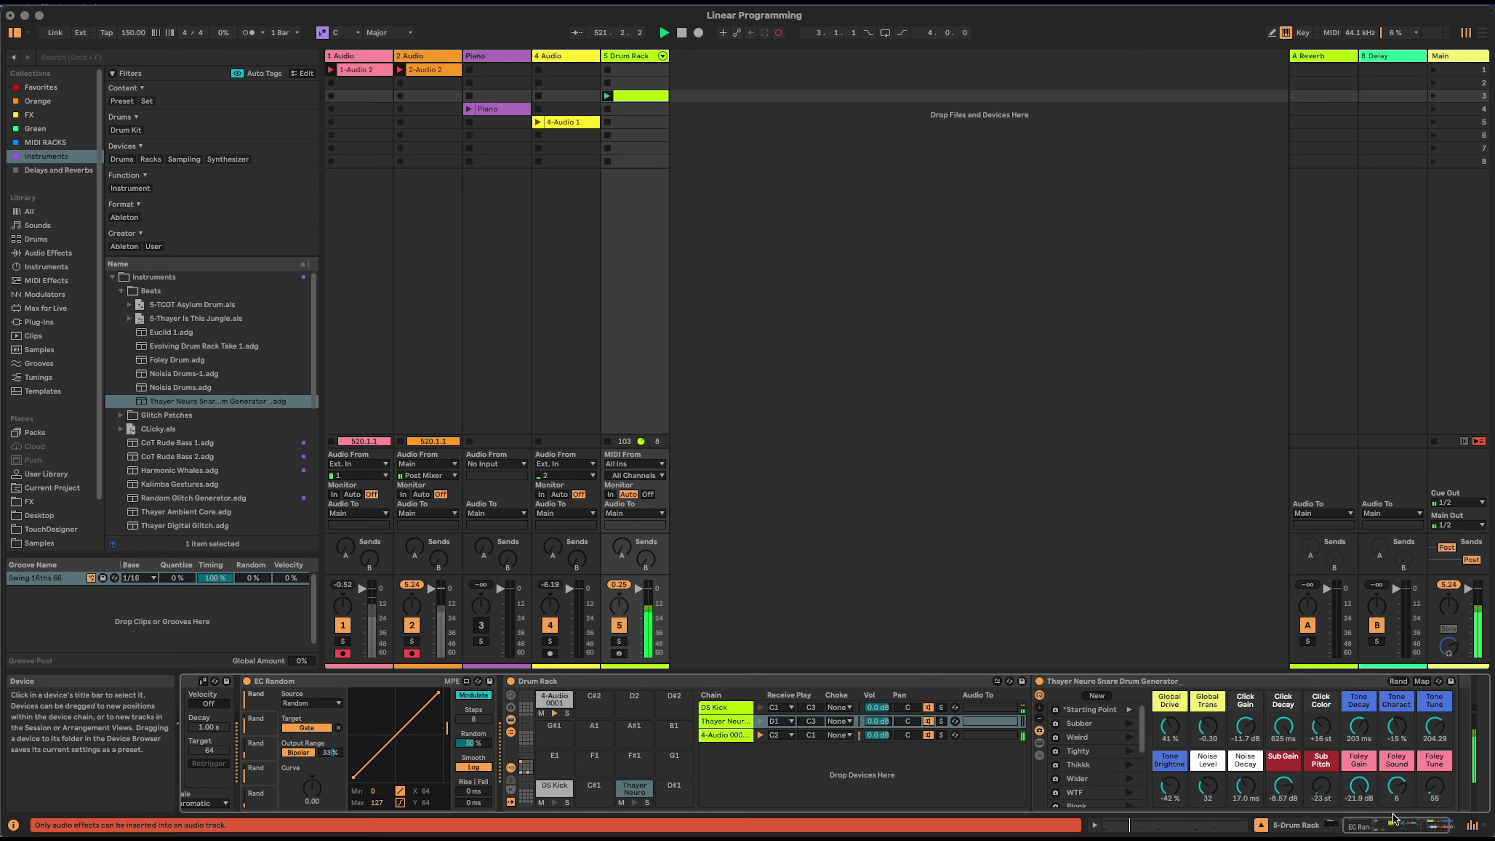
{"action": "left_click", "coordinate": [1352, 828]}
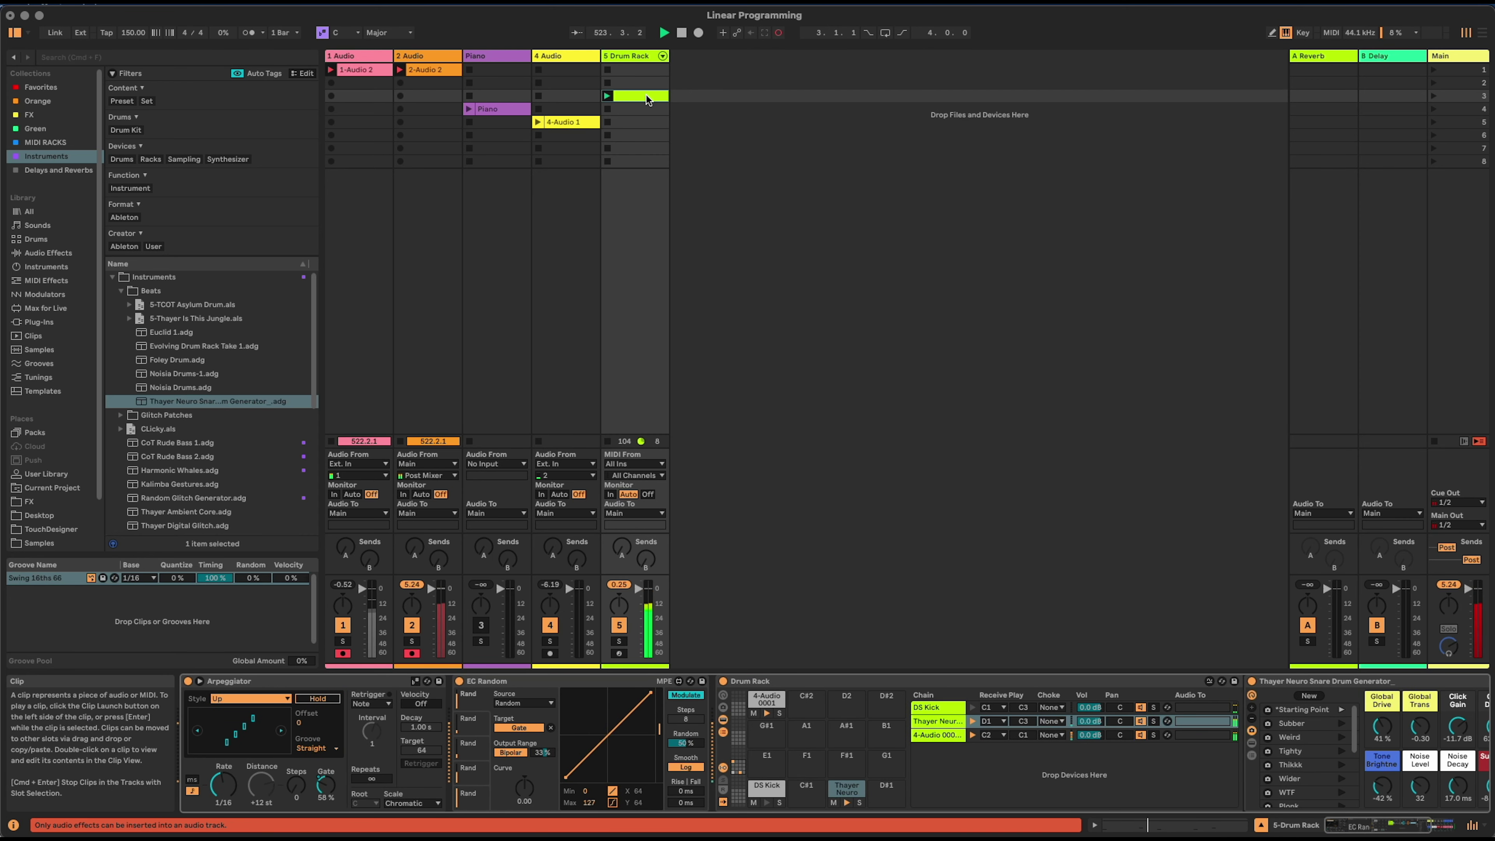
{"action": "left_click", "coordinate": [1175, 834]}
{"action": "left_click", "coordinate": [1240, 601]}
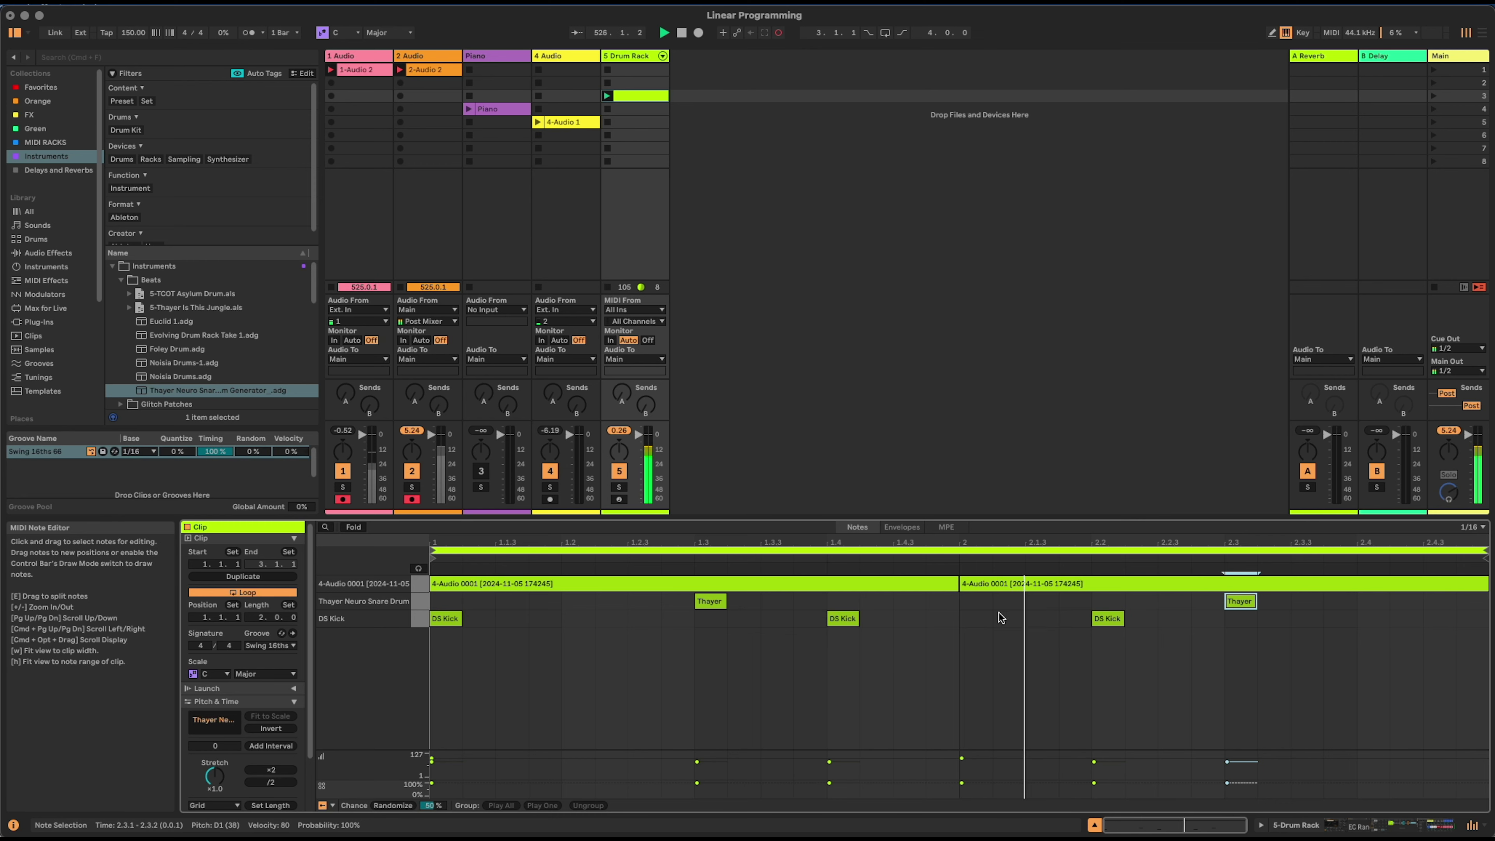
{"action": "left_click", "coordinate": [1400, 825]}
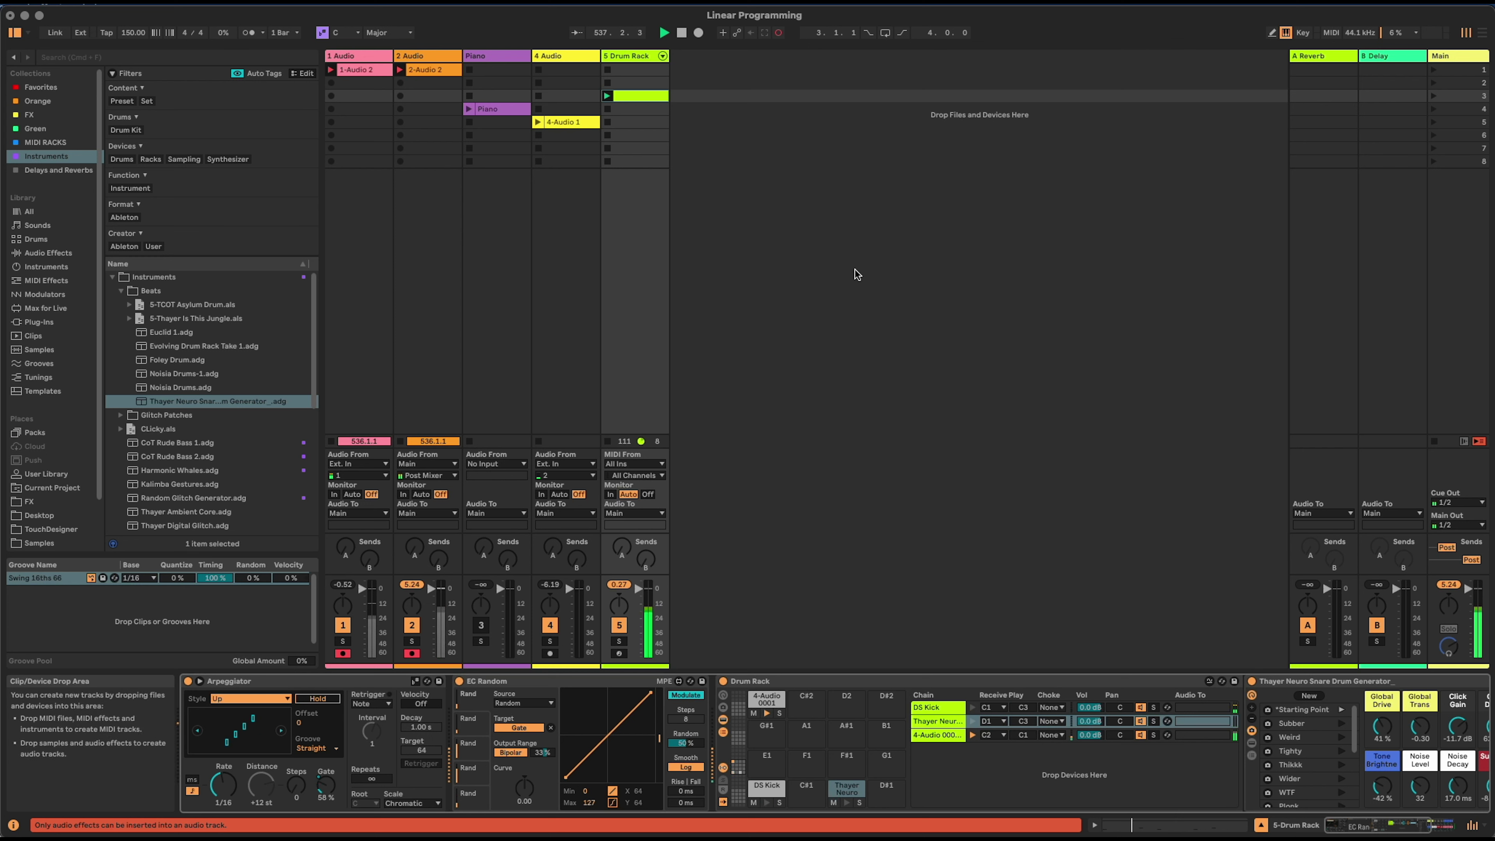
- Add DS Kick notes at 2.1.3 and 2.1.4 in the Drum Rack clip
{"action": "double_click", "coordinate": [638, 97]}
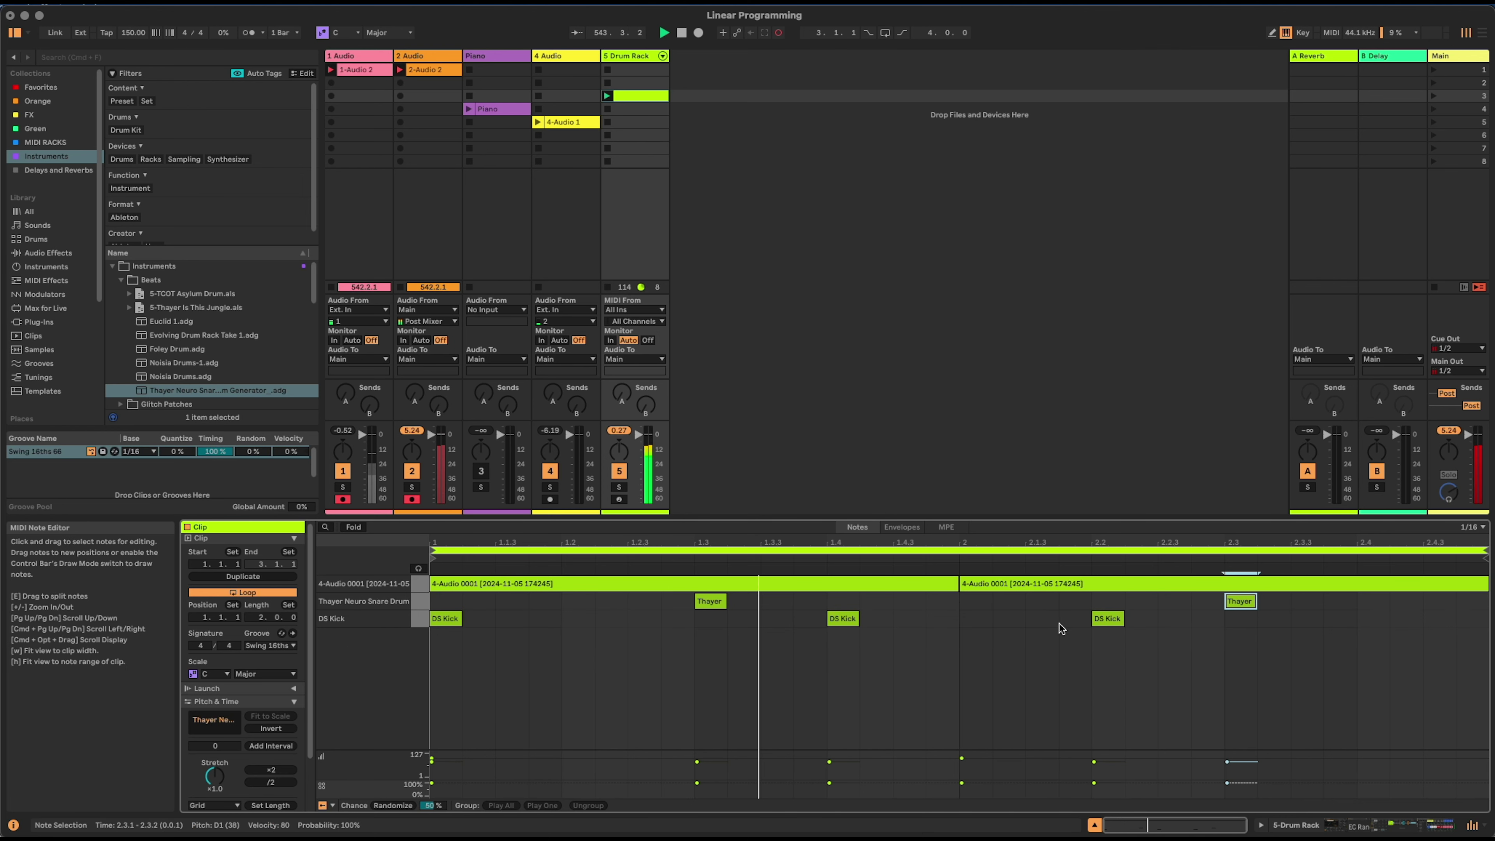
{"action": "double_click", "coordinate": [1040, 618]}
{"action": "double_click", "coordinate": [1075, 618]}
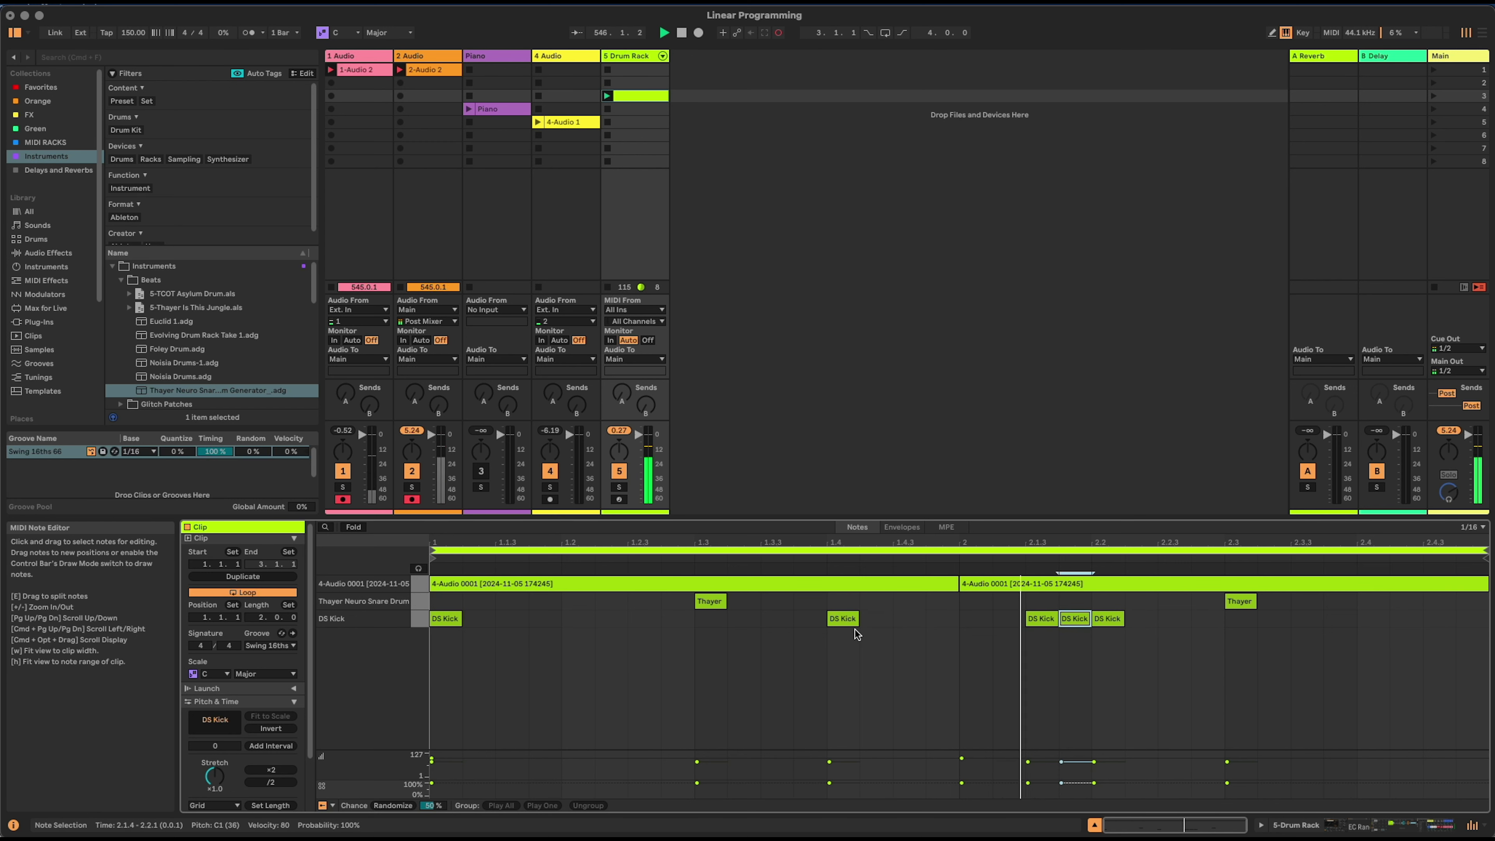
- Set the probability of the two DS Kick notes at 2.1.3 and 2.1.4 to 28%
{"action": "left_click_drag", "start_coordinate": [983, 606], "coordinate": [1068, 629]}
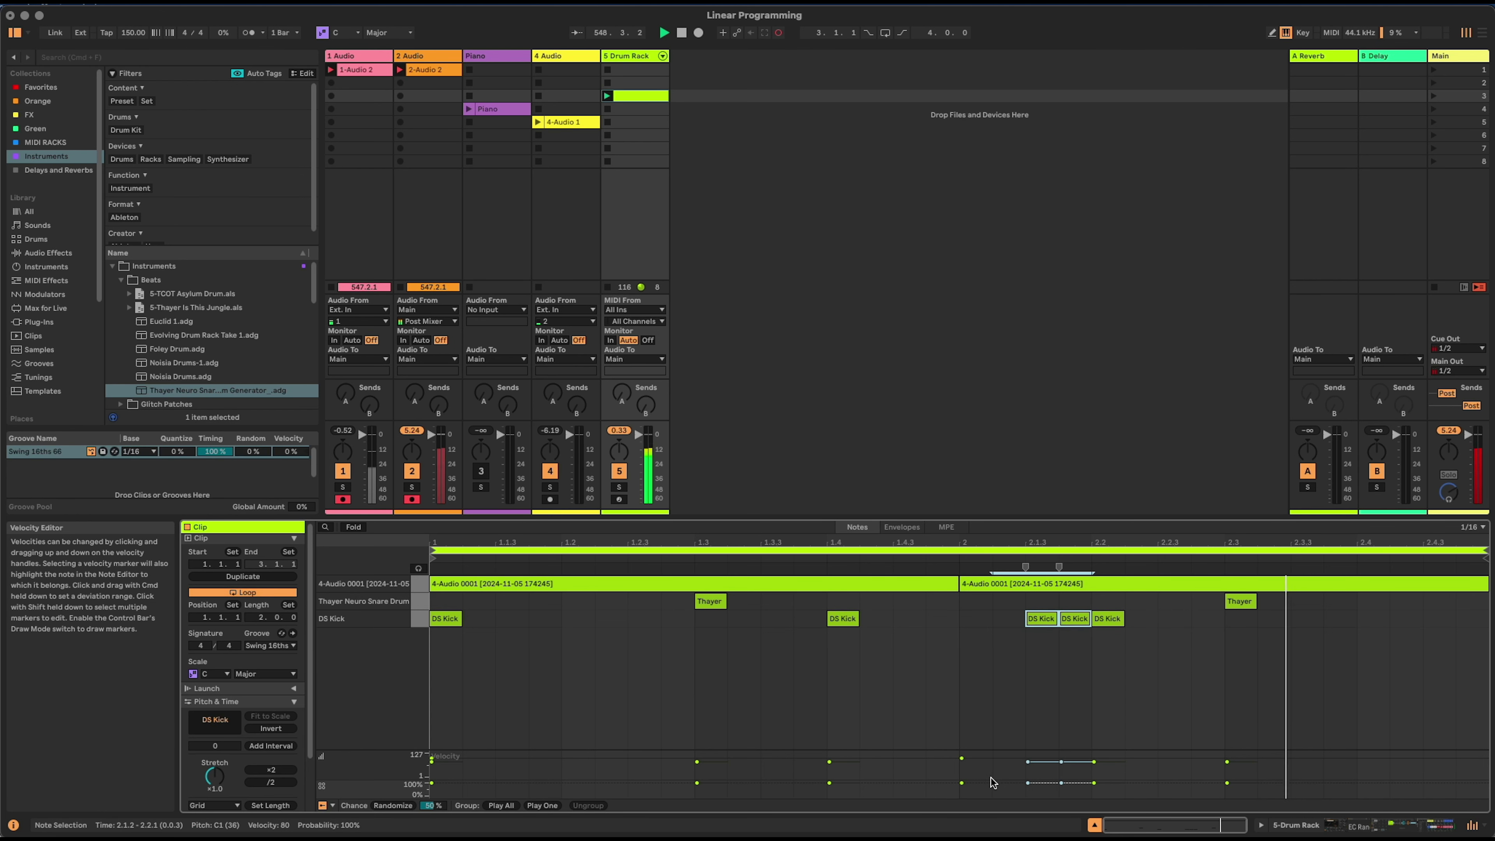
{"action": "left_click_drag", "start_coordinate": [1028, 782], "coordinate": [1028, 791]}
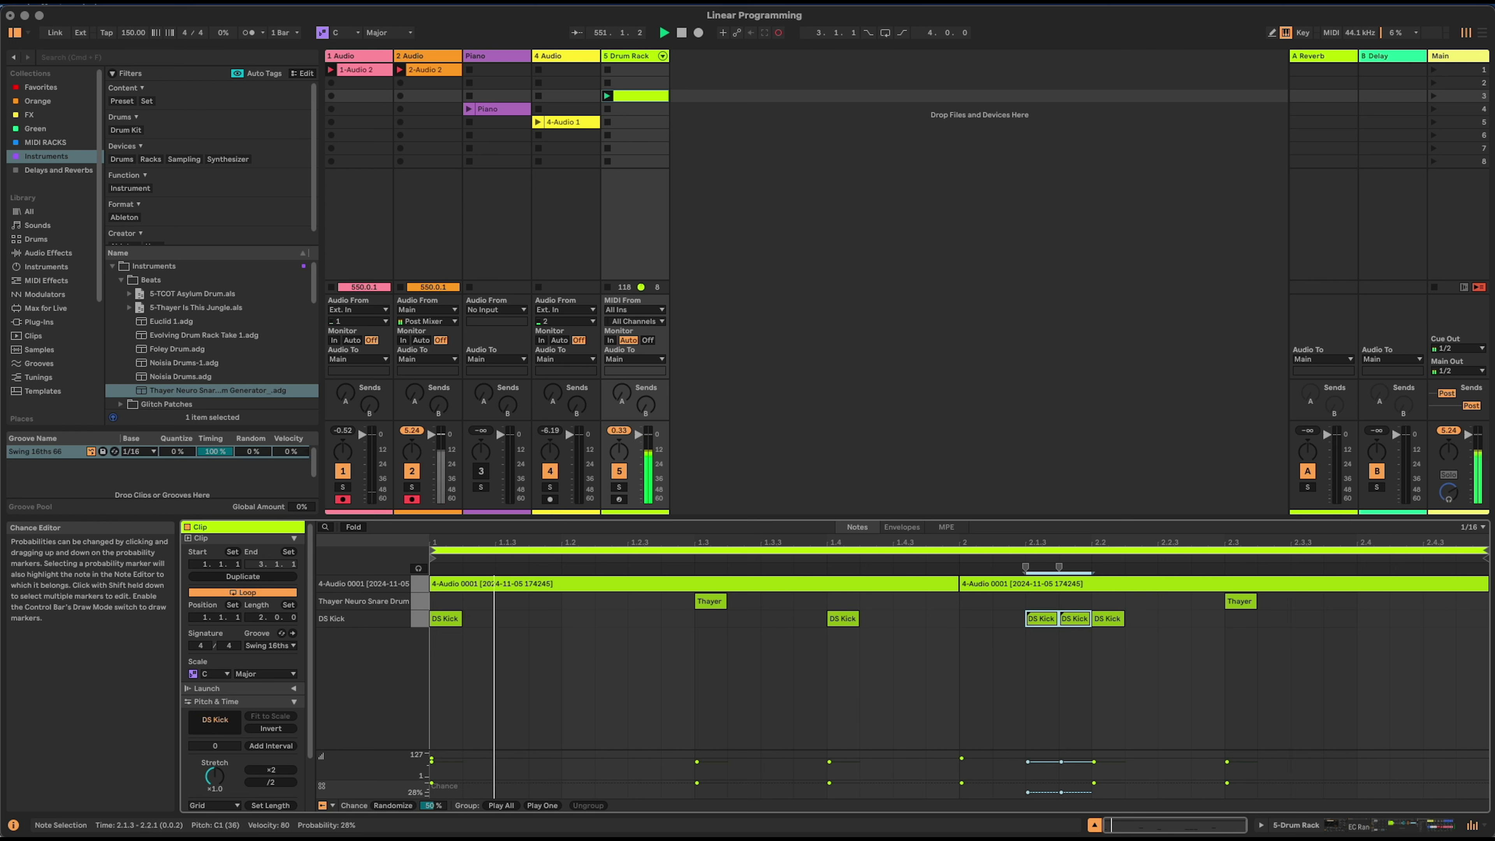
{"action": "left_click", "coordinate": [1028, 792]}
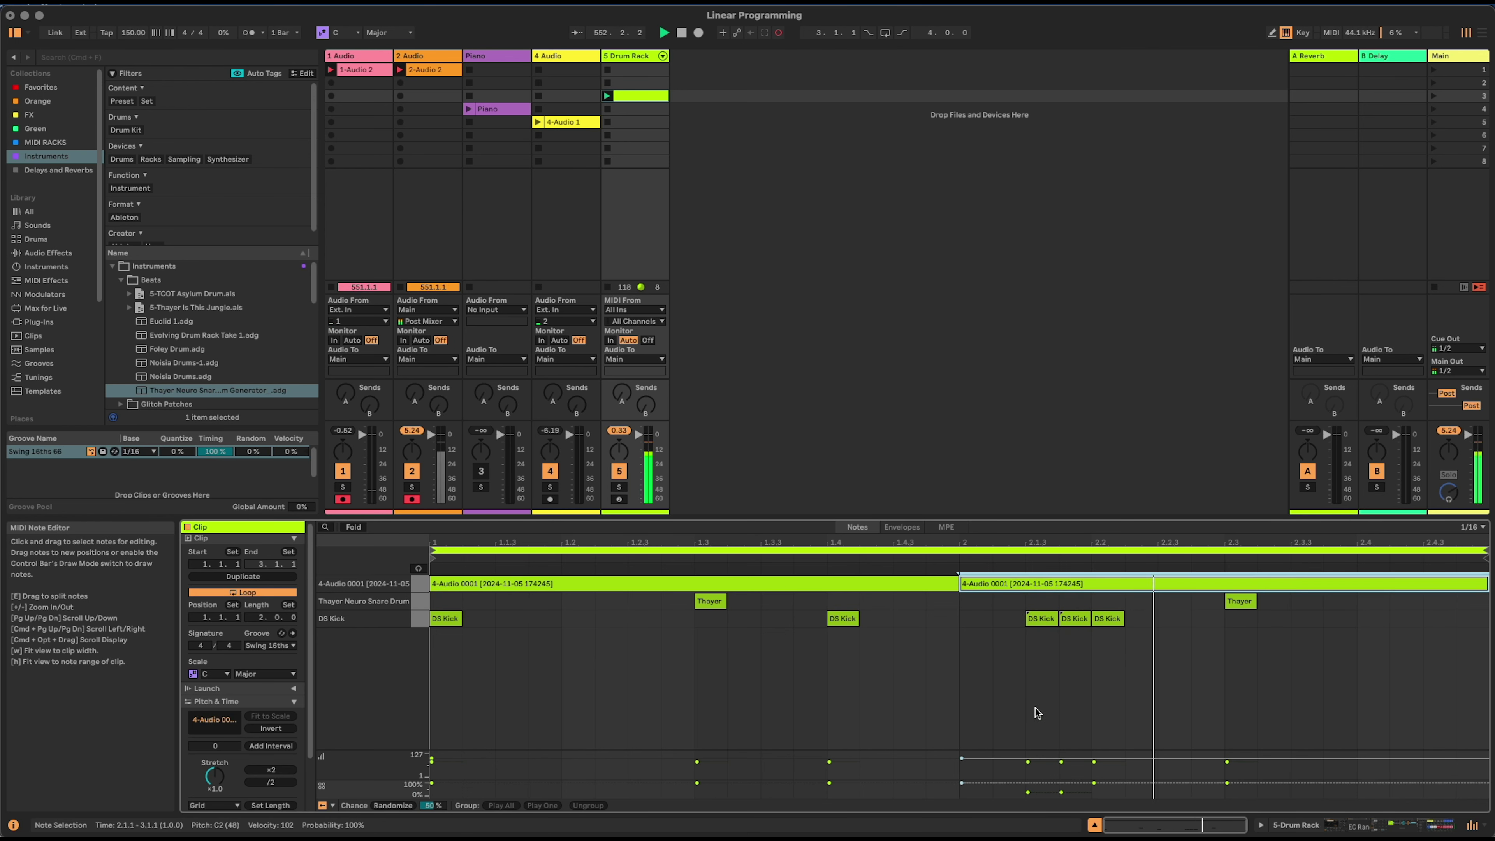
- Add DS Kick notes at 1.1.2, 1.1.3 and 1.1.4 in the Drum Rack clip and lower their probability
{"action": "double_click", "coordinate": [478, 618]}
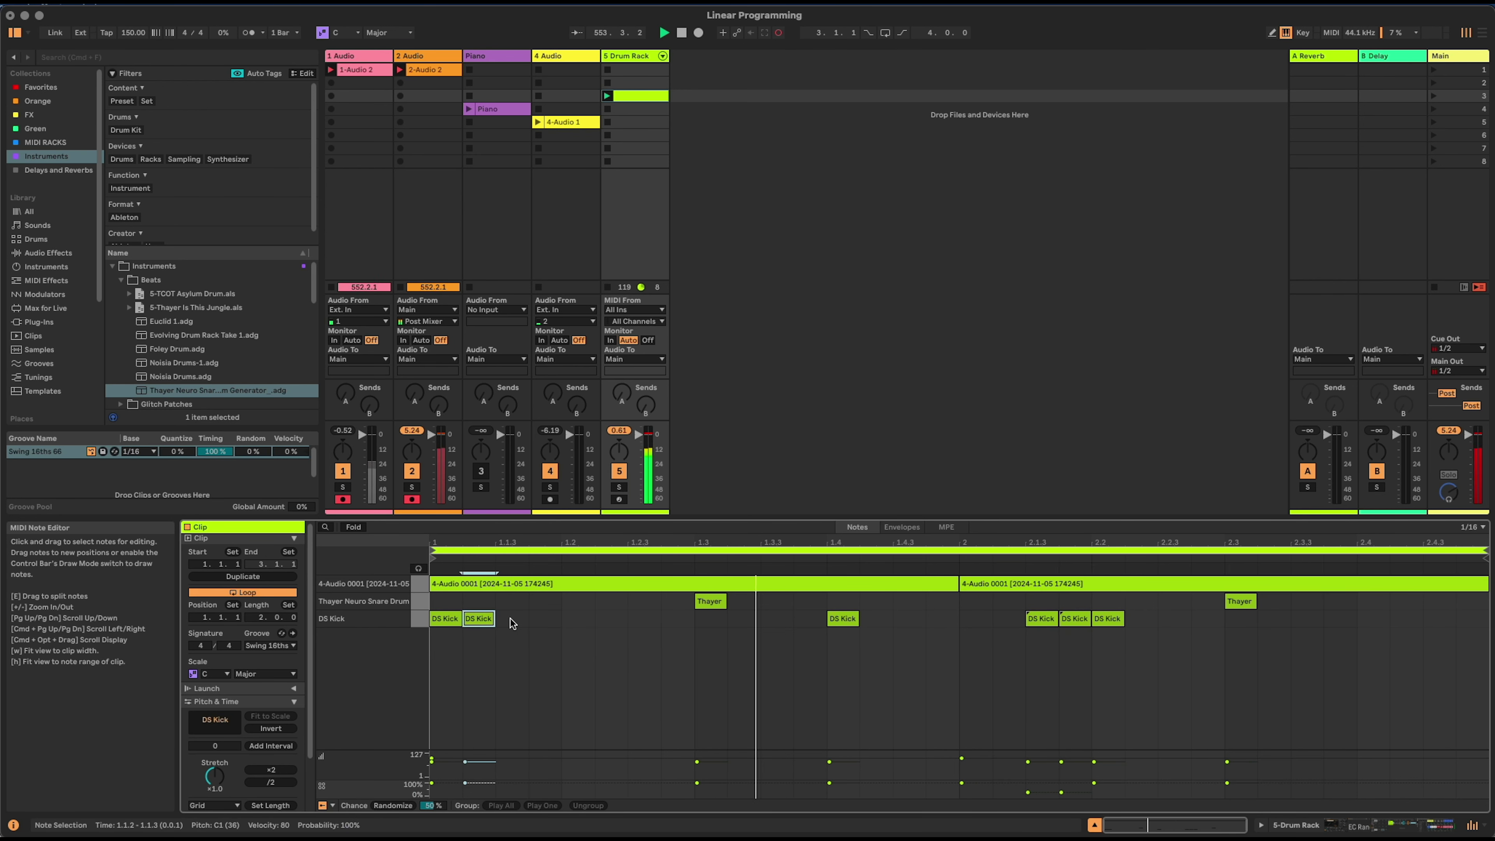
{"action": "key", "text": "super+d"}
{"action": "key", "text": "super+d"}
{"action": "left_click", "coordinate": [479, 618], "text": "shift"}
{"action": "left_click_drag", "start_coordinate": [465, 782], "coordinate": [465, 789]}
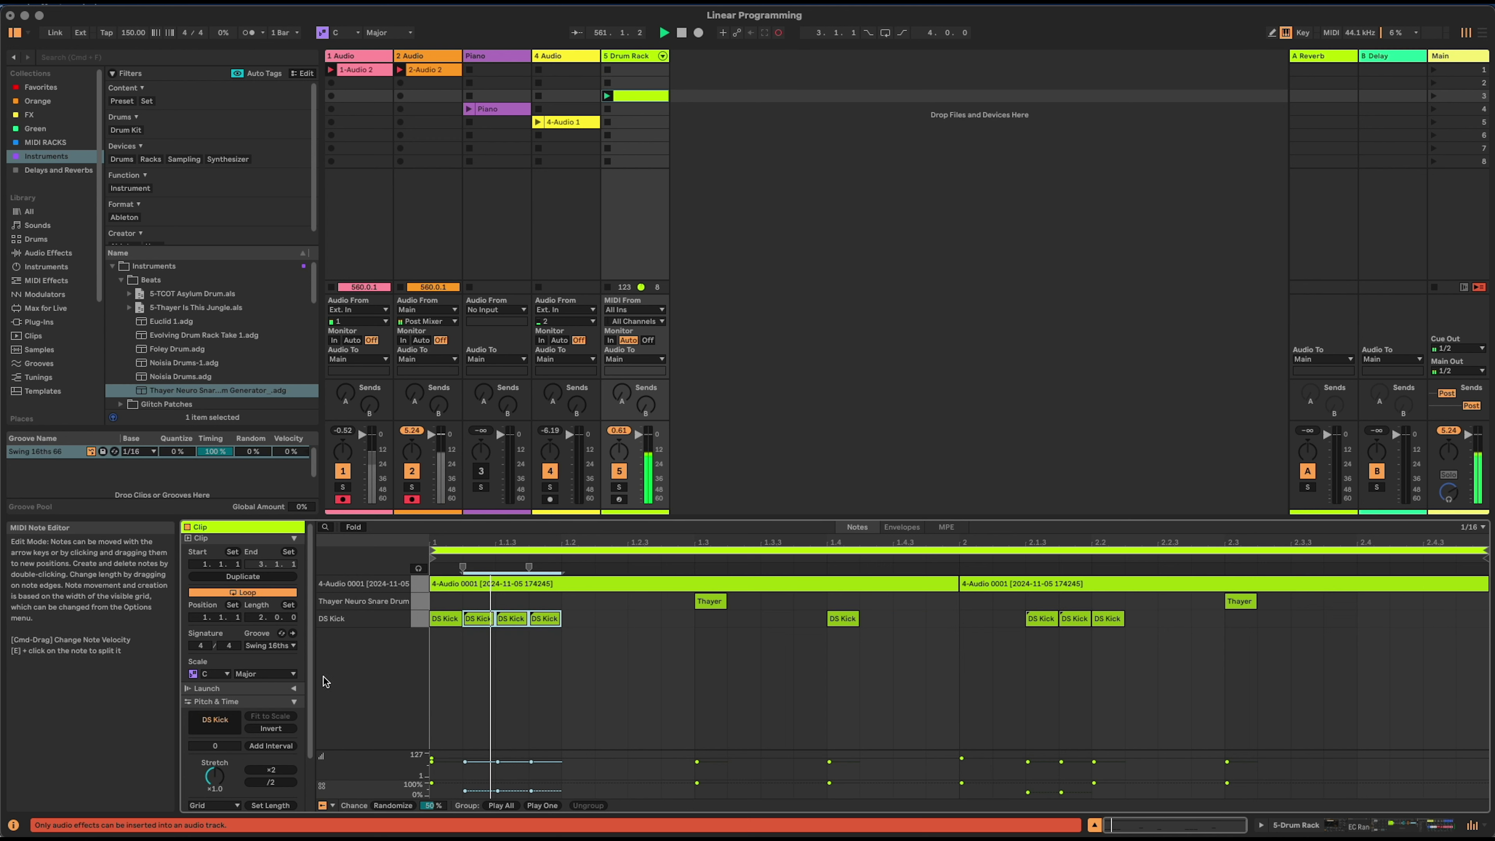
- Duplicate the clip contents to four bars and add Thayer snare notes at 4.4.3 and 4.4.4 with 46% probability
{"action": "left_click", "coordinate": [242, 575]}
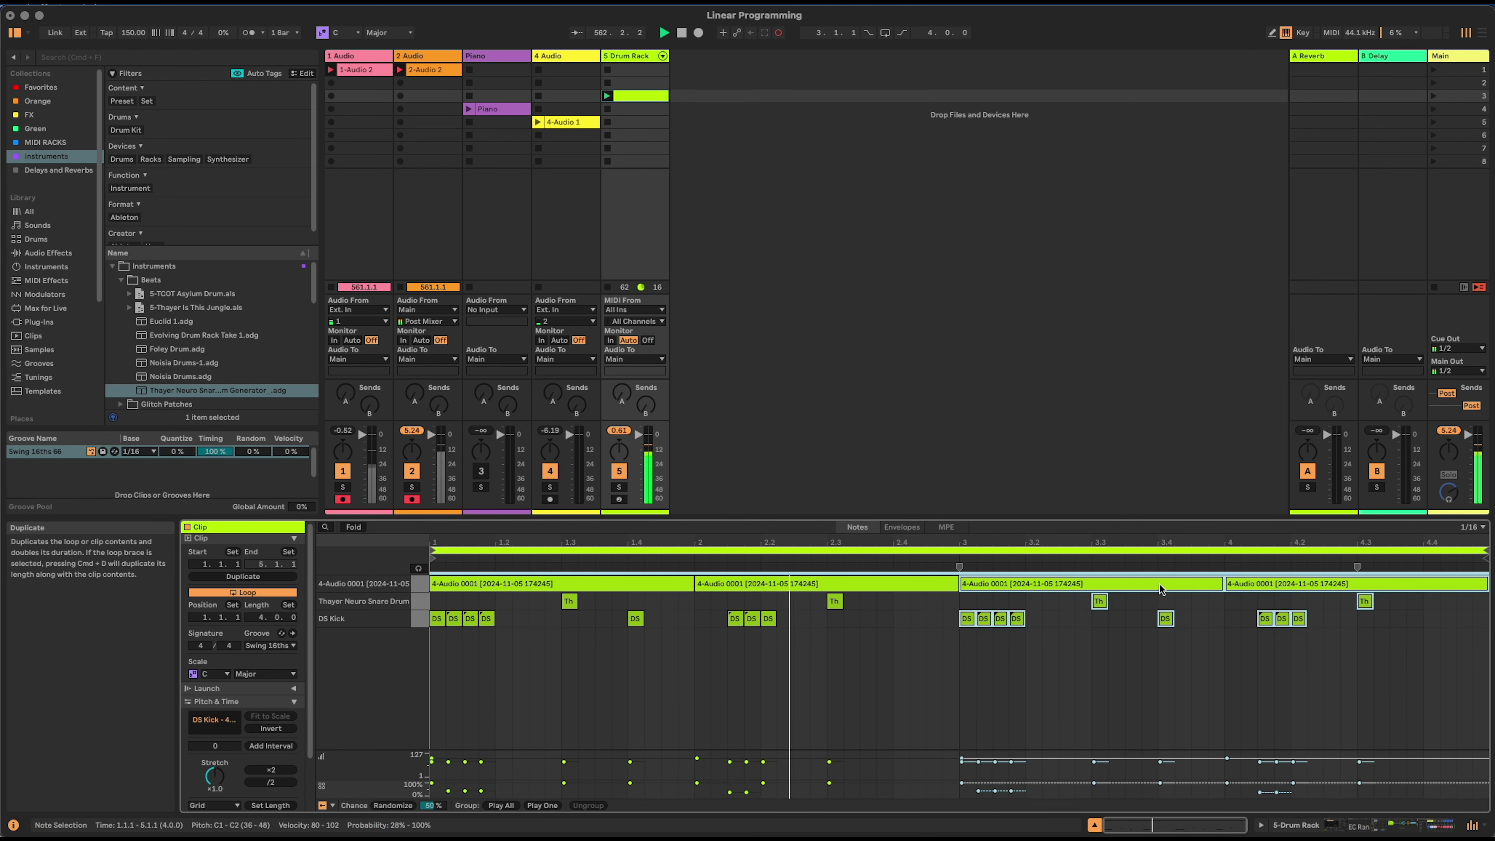
{"action": "double_click", "coordinate": [1462, 600]}
{"action": "double_click", "coordinate": [1478, 601]}
{"action": "left_click_drag", "start_coordinate": [1489, 603], "coordinate": [1459, 598]}
{"action": "left_click_drag", "start_coordinate": [1457, 783], "coordinate": [1458, 789]}
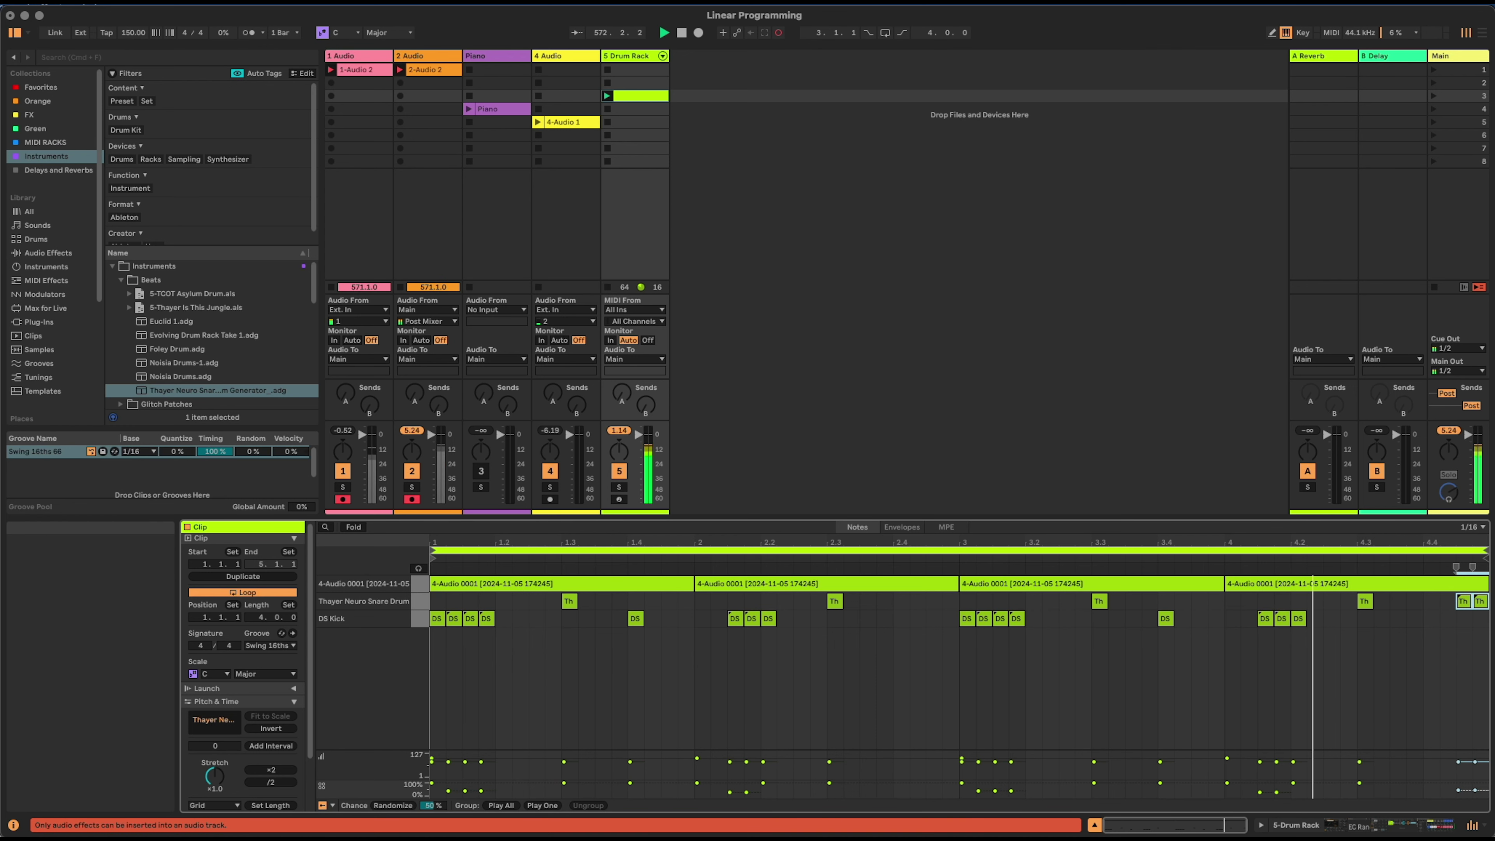
- Group the two snare notes at 4.4.3 and 4.4.4 for shared probability, trying Play One before choosing Play All
{"action": "key", "text": "shift+Tab"}
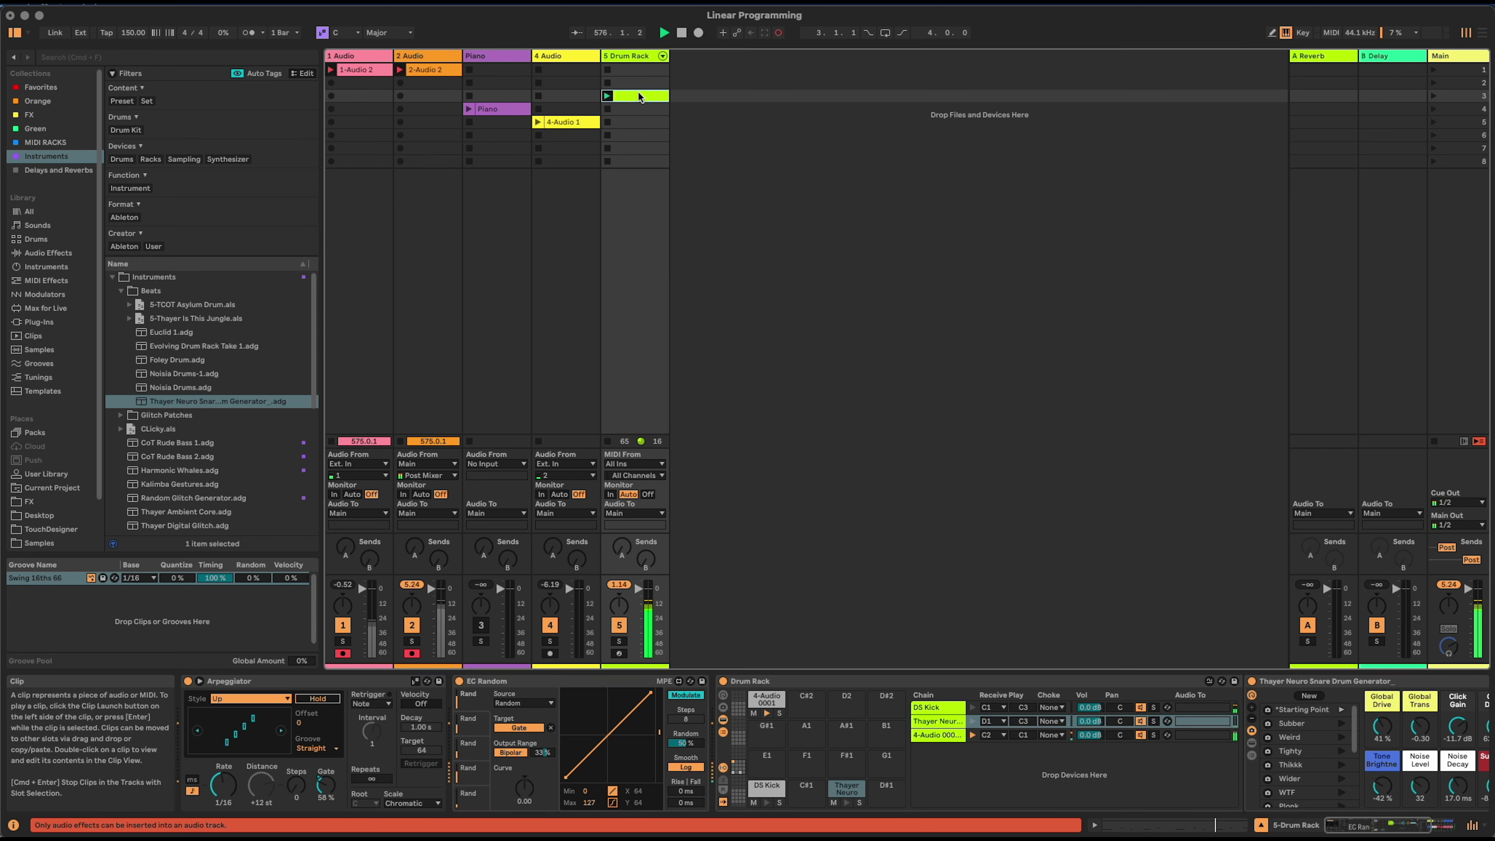
{"action": "key", "text": "shift+Tab"}
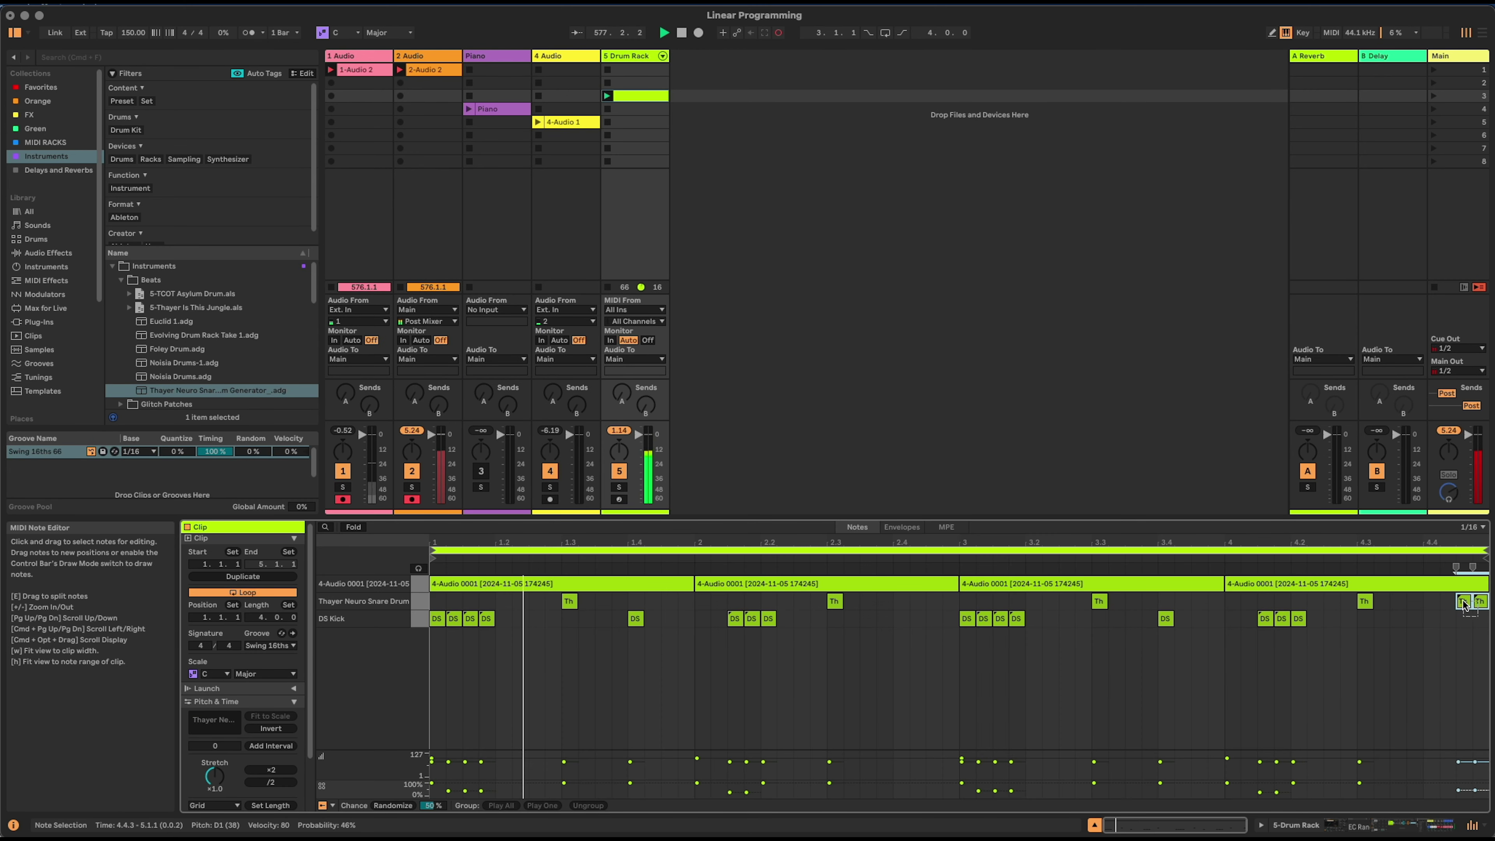
{"action": "right_click", "coordinate": [1465, 602]}
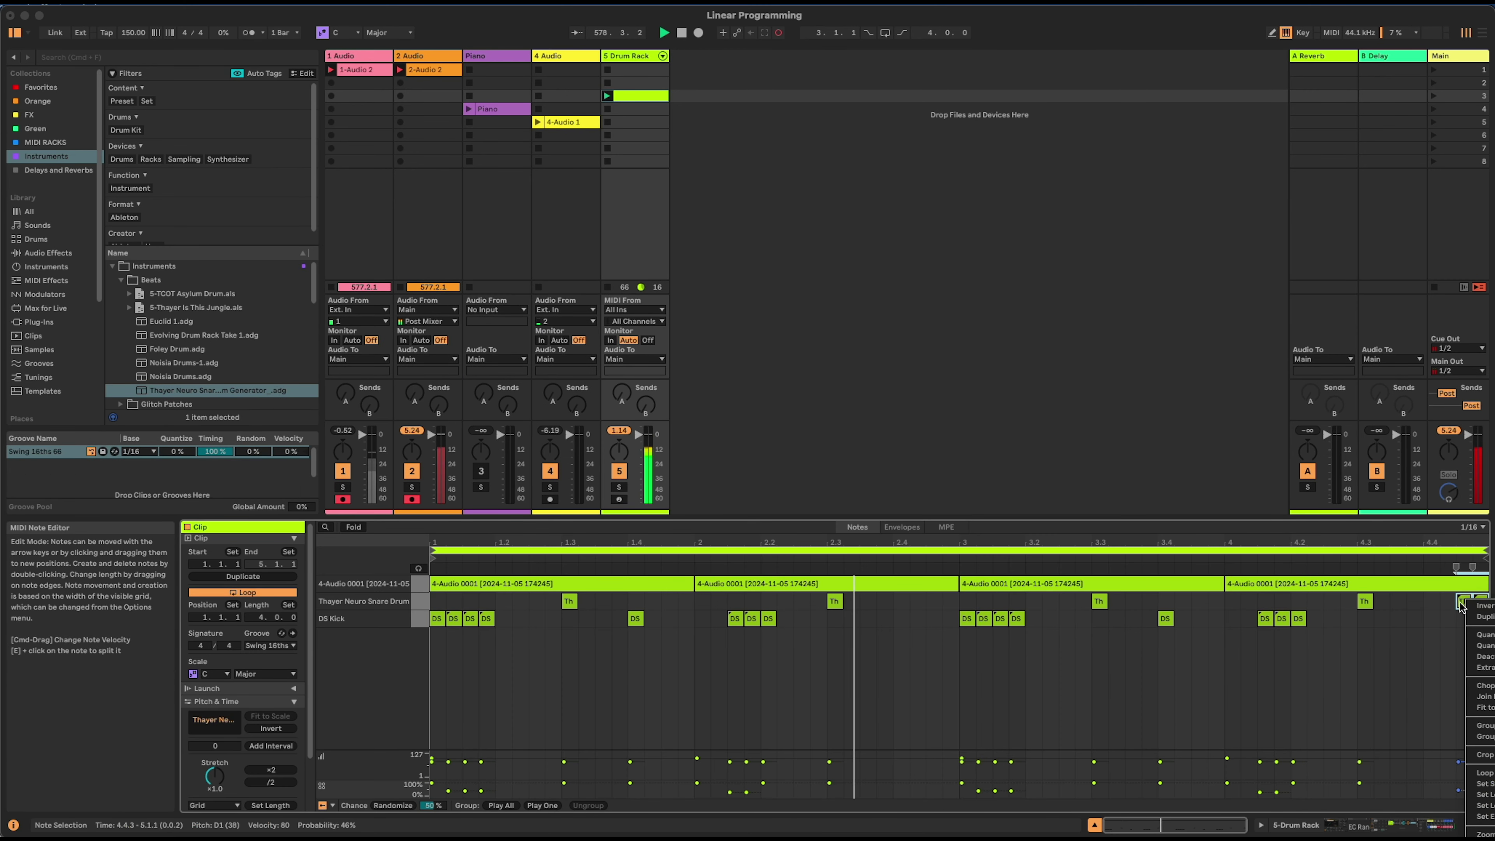
{"action": "left_click", "coordinate": [1484, 616]}
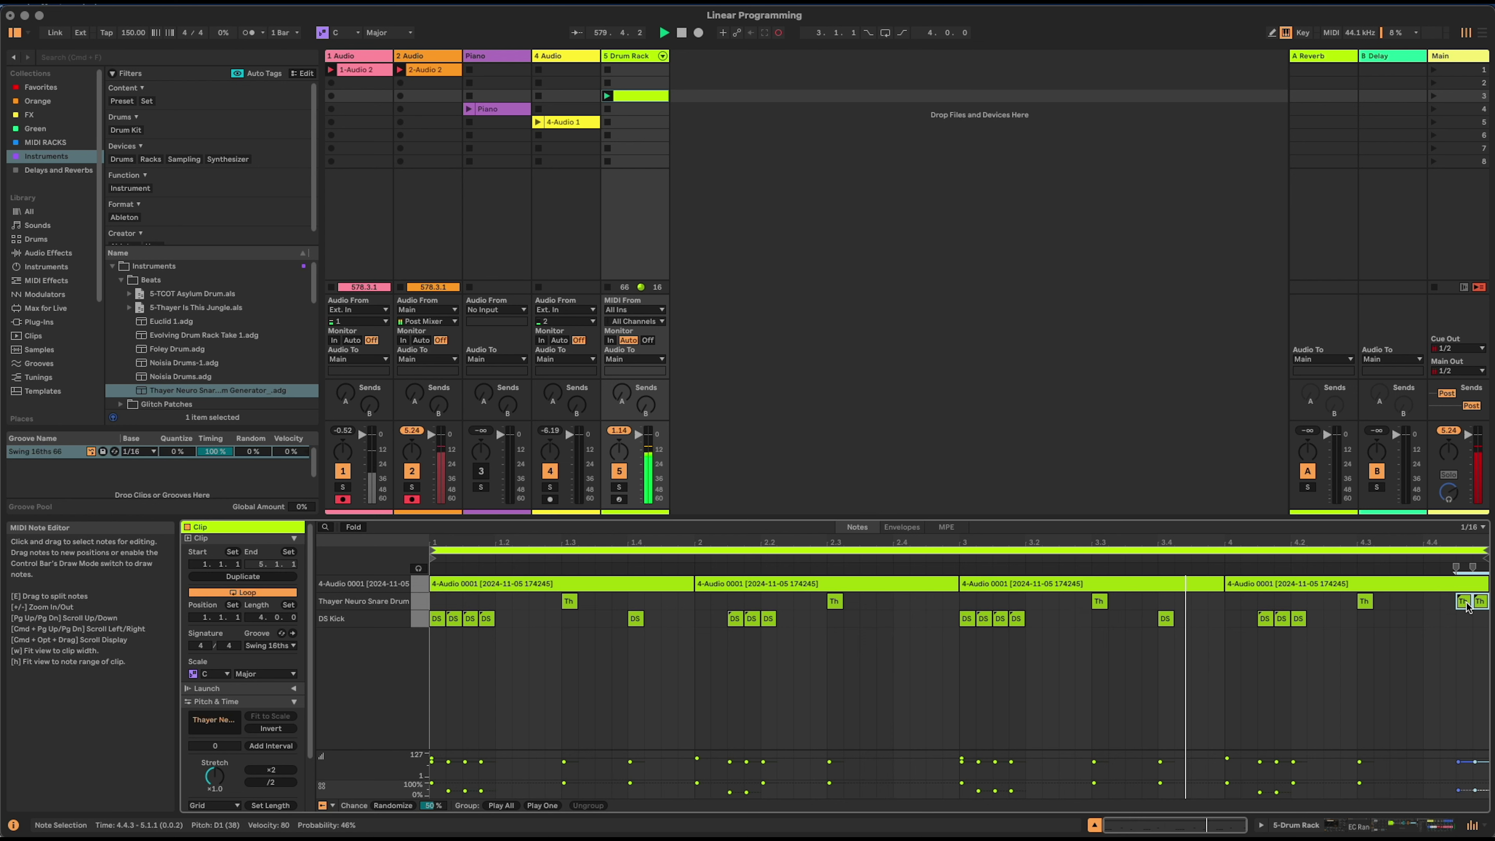
{"action": "right_click", "coordinate": [1480, 601]}
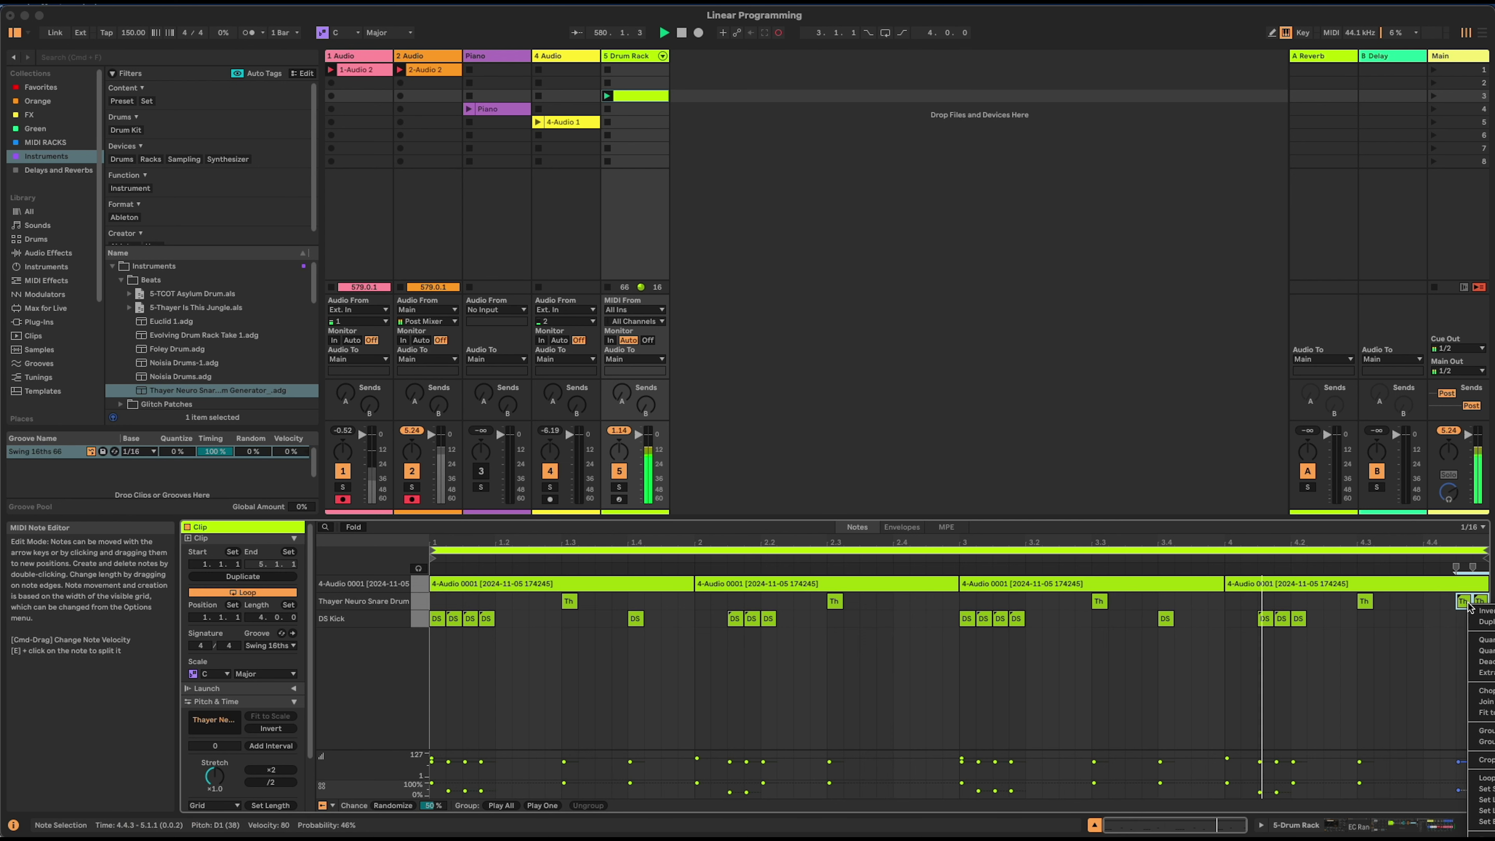
{"action": "left_click", "coordinate": [1481, 743]}
{"action": "right_click", "coordinate": [1467, 607]}
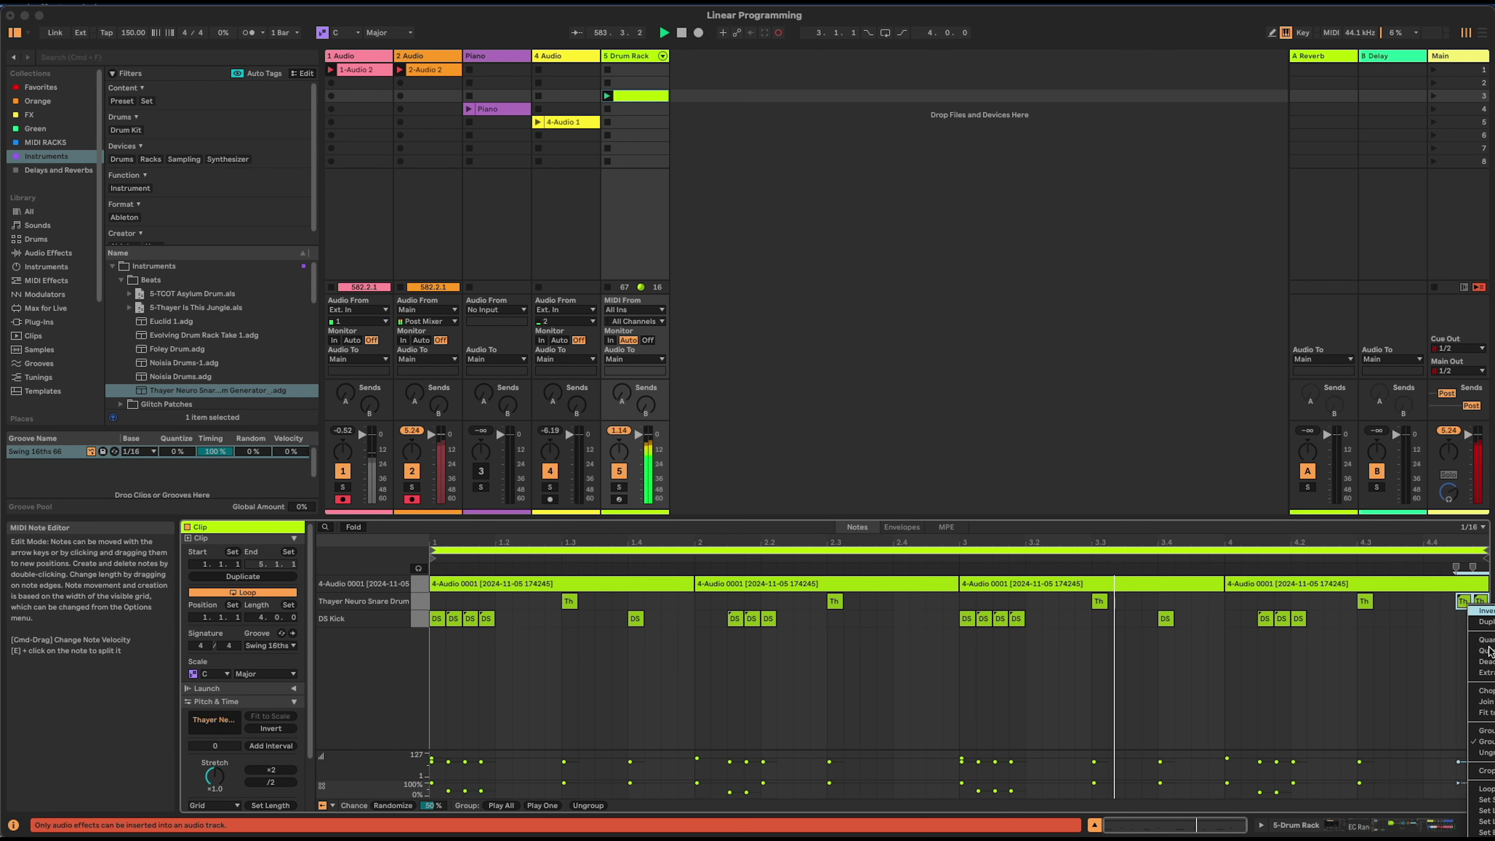
{"action": "left_click", "coordinate": [1481, 731]}
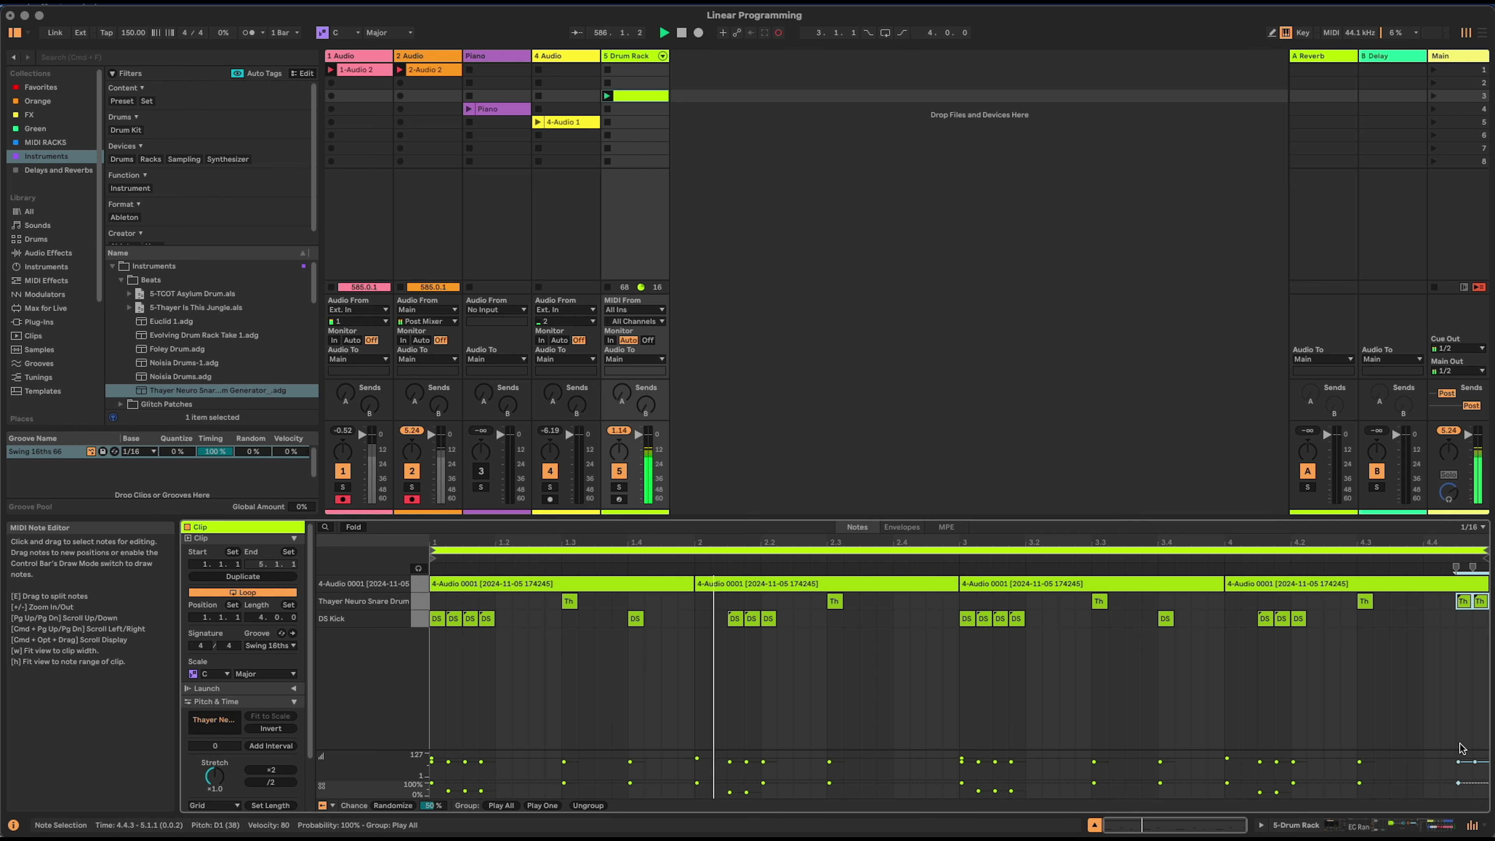
- Adjust the velocity of the last Thayer snare note at 4.4.4
{"action": "left_click", "coordinate": [1480, 601]}
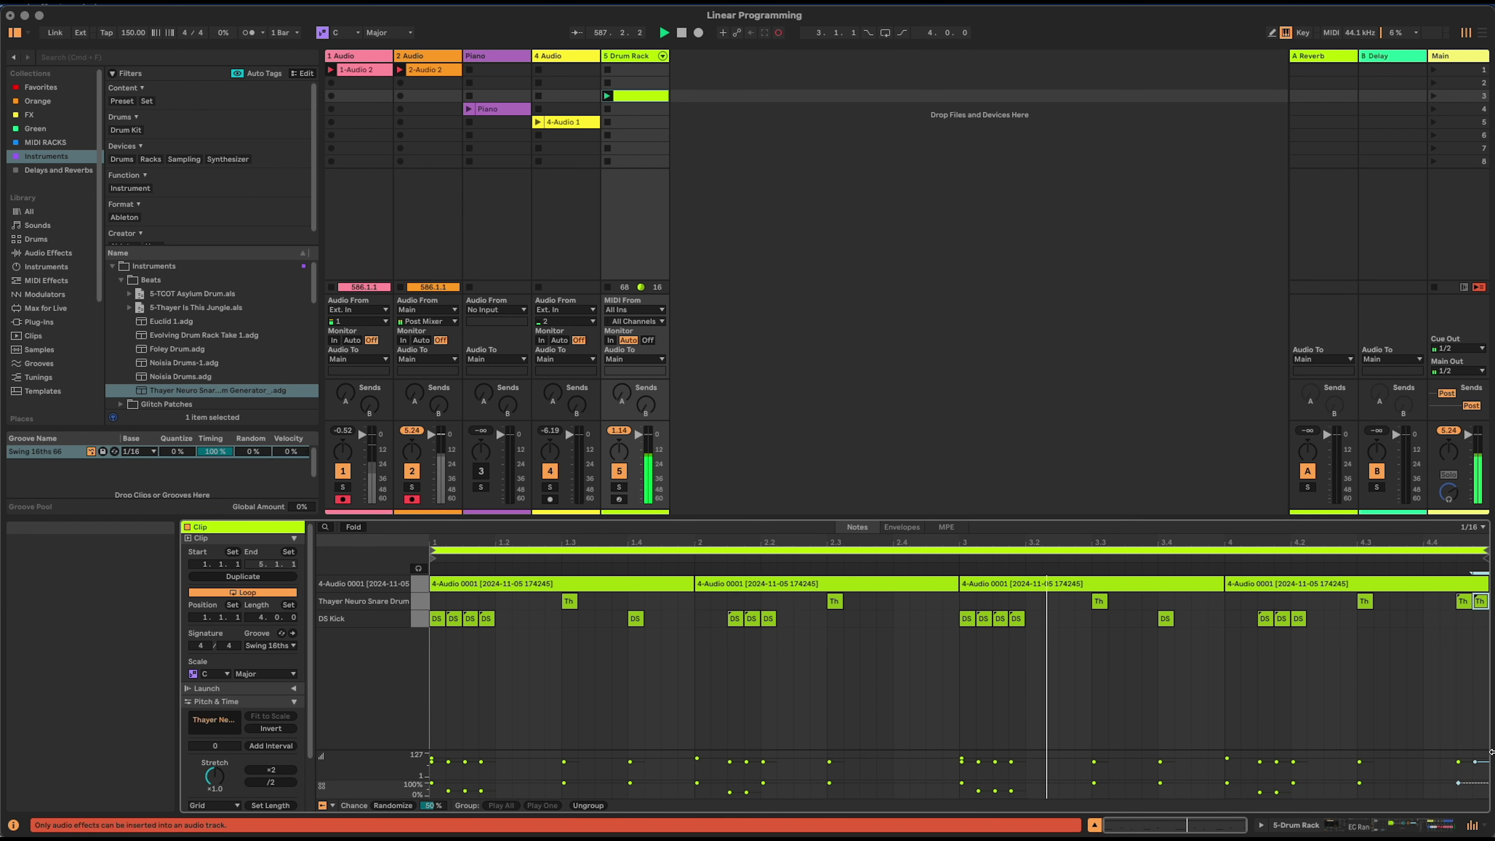
{"action": "left_click_drag", "start_coordinate": [1474, 761], "coordinate": [1474, 761]}
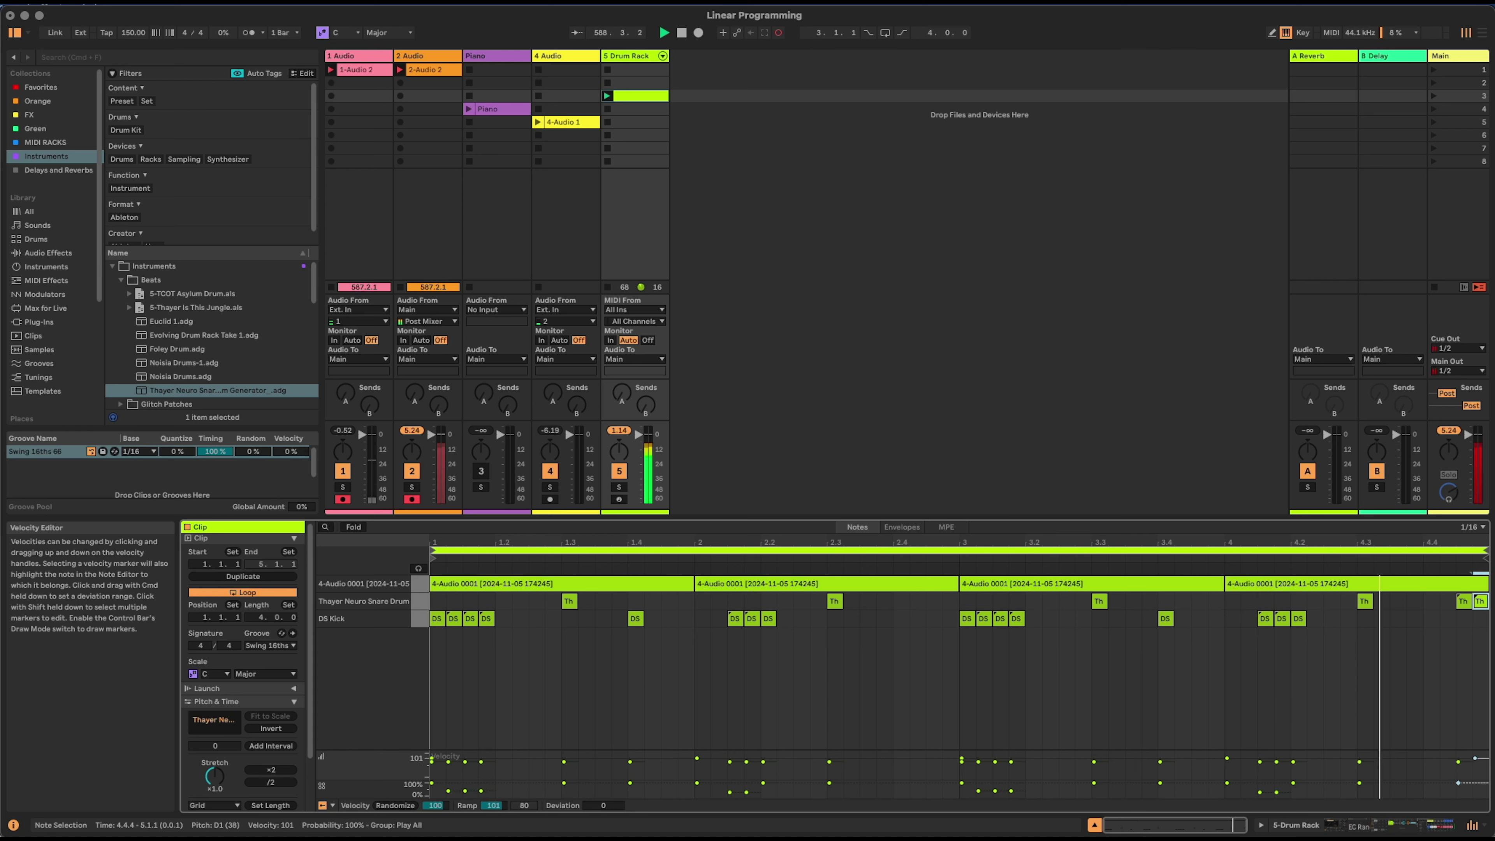
{"action": "left_click", "coordinate": [1344, 649]}
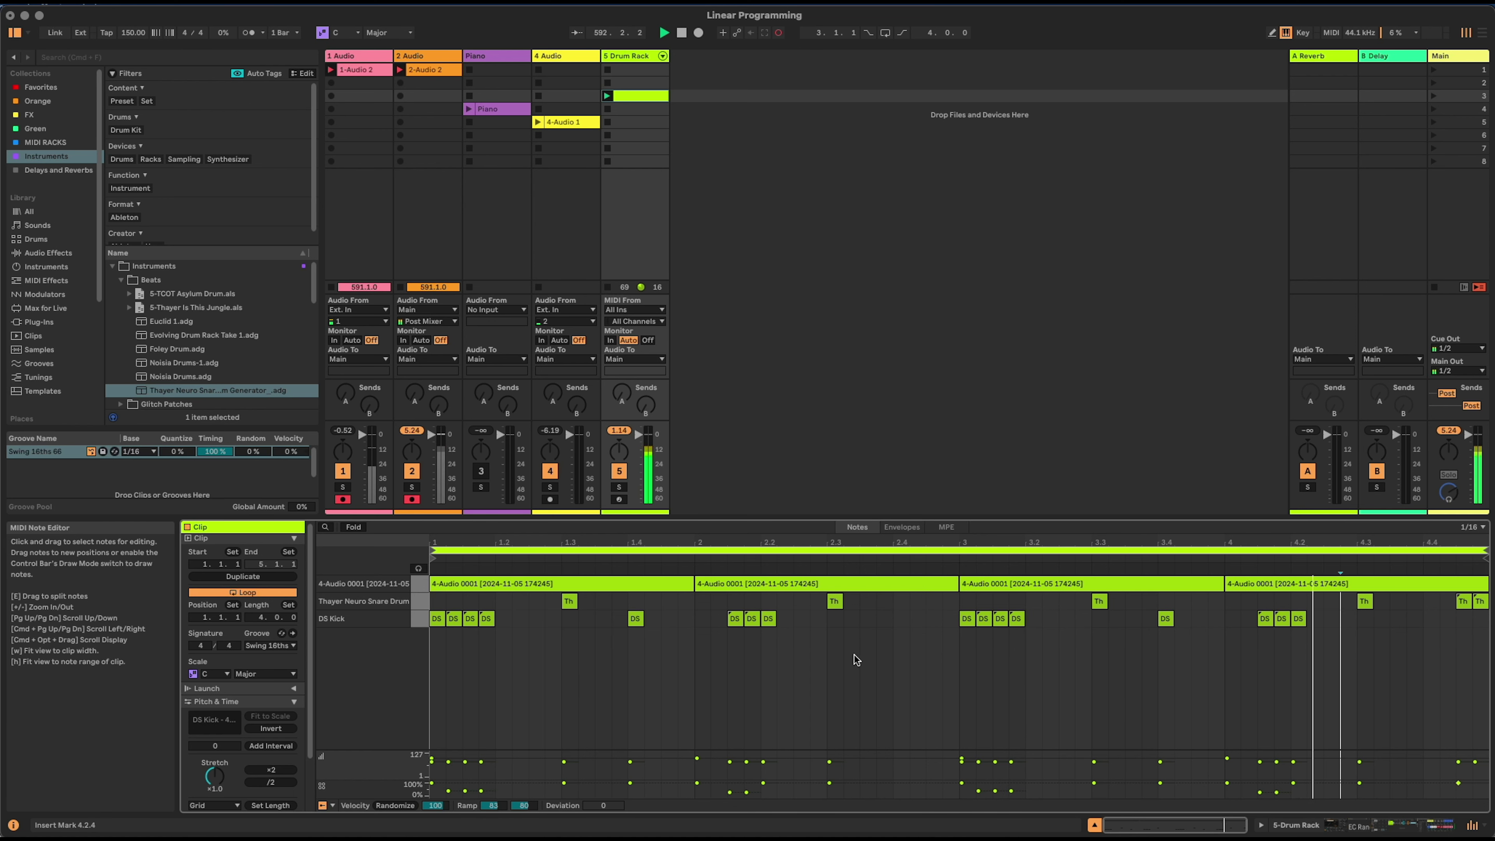
- Show the devices of the Drum Rack's 4-Audio 0001 chain and collapse its OTT device
{"action": "left_click", "coordinate": [1415, 827]}
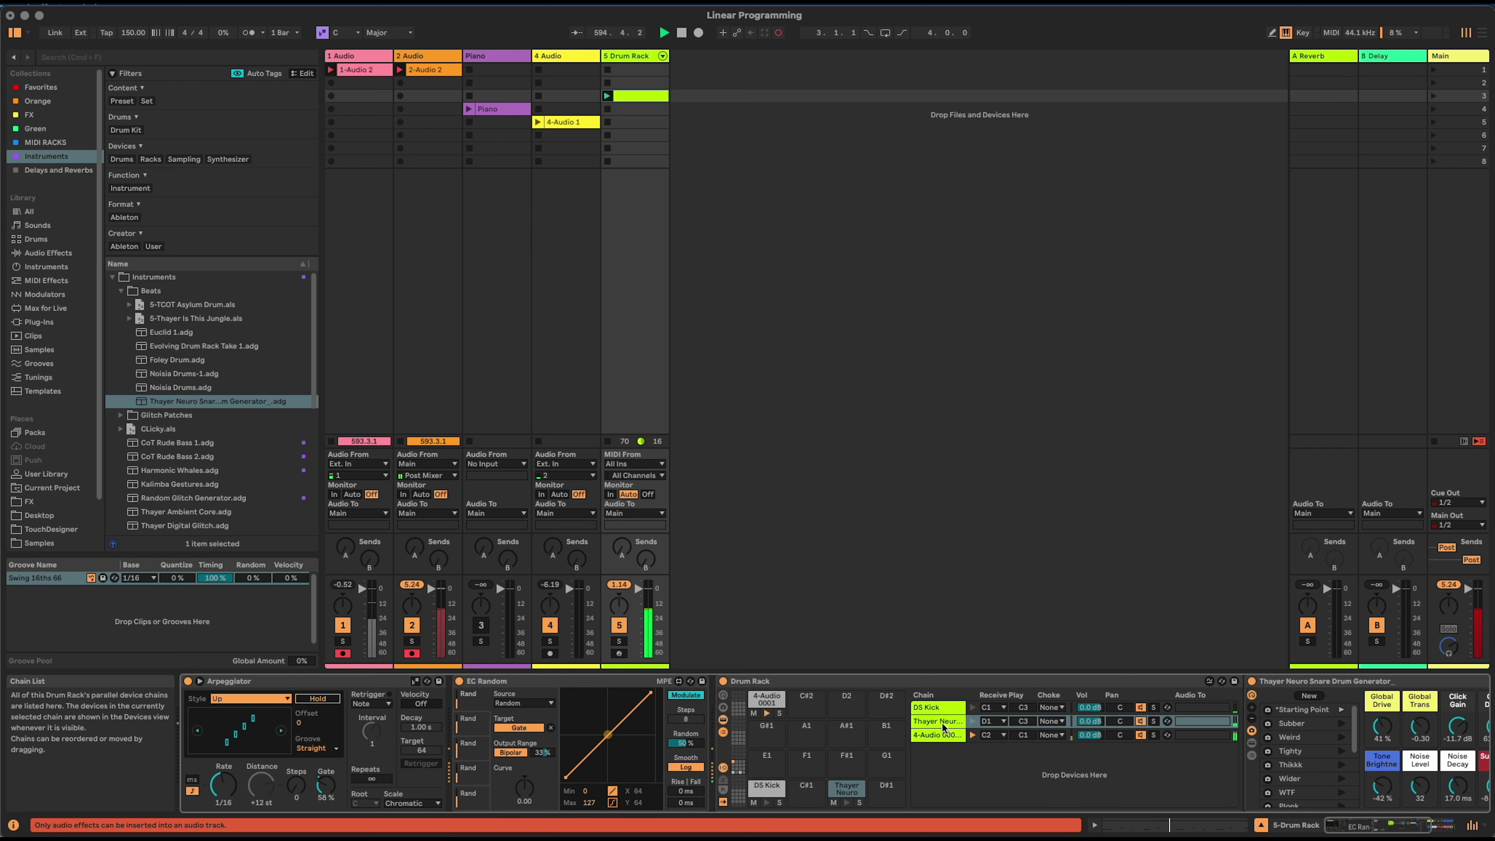
{"action": "left_click", "coordinate": [1348, 822]}
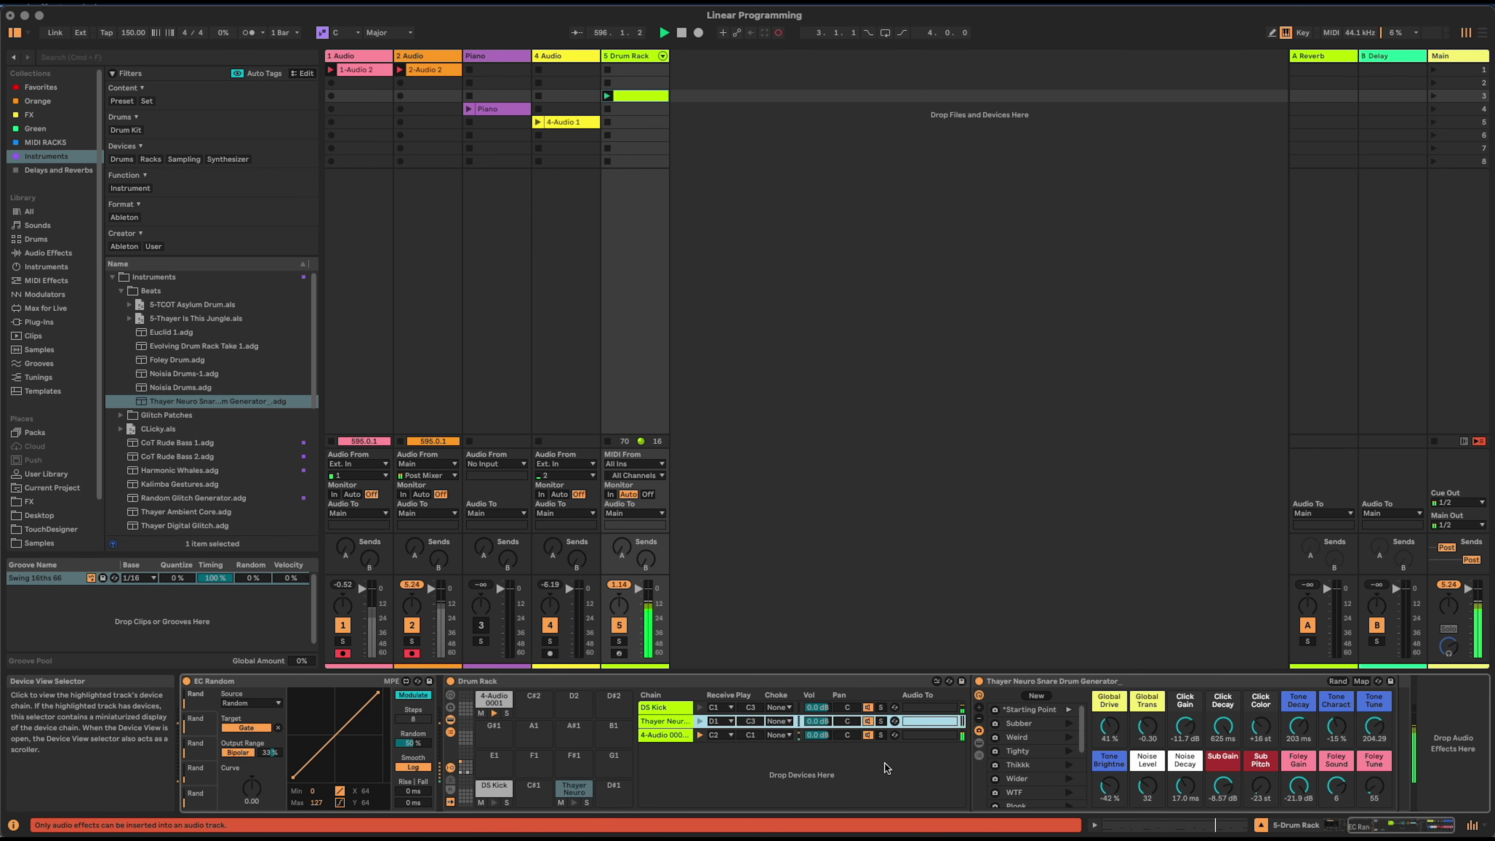
{"action": "left_click", "coordinate": [655, 736]}
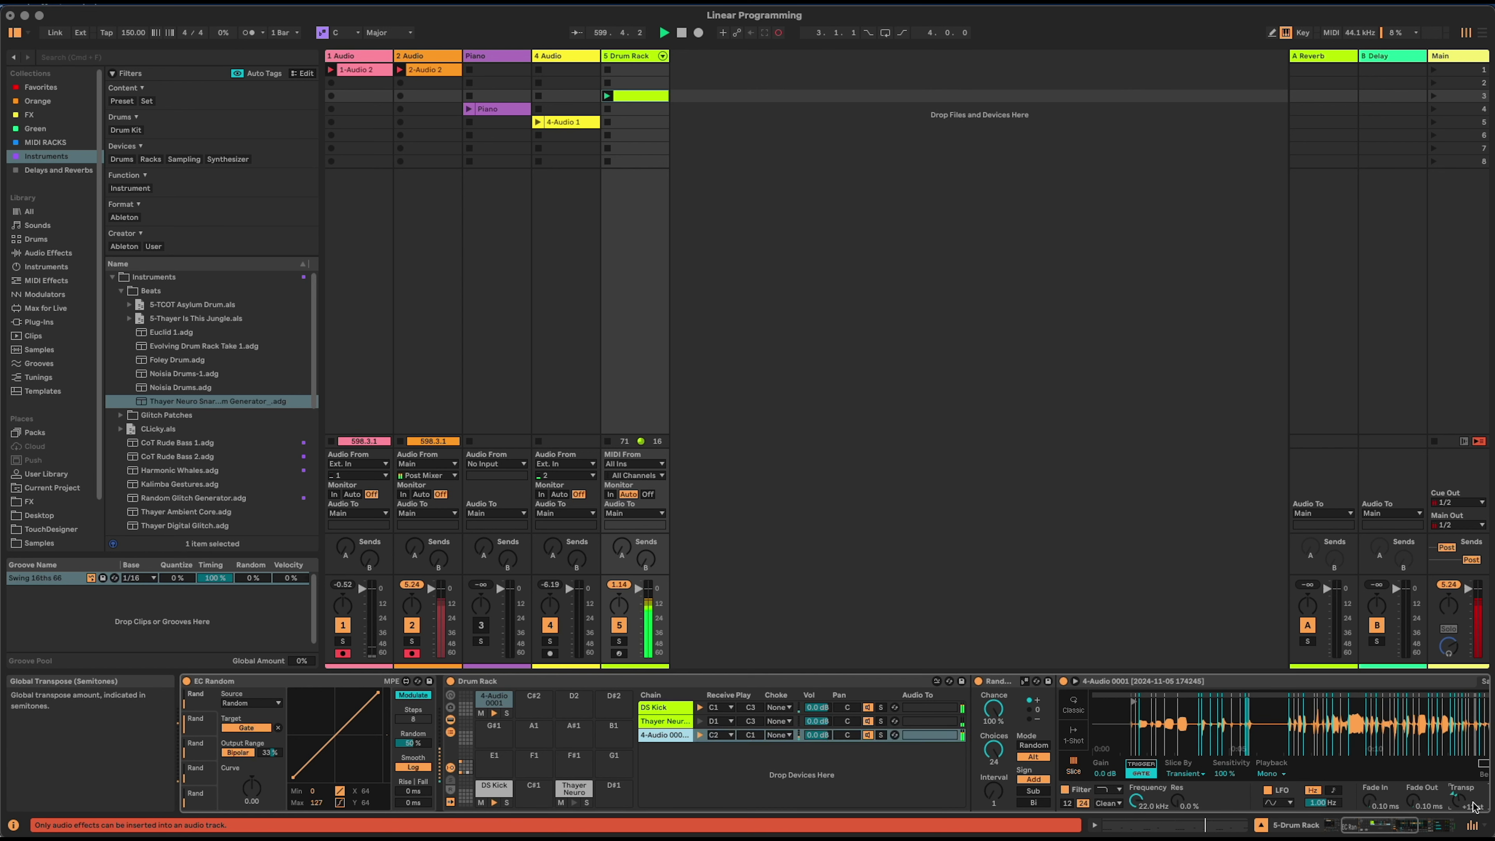
{"action": "scroll", "coordinate": [1398, 827], "scroll_direction": "right", "scroll_amount": 6}
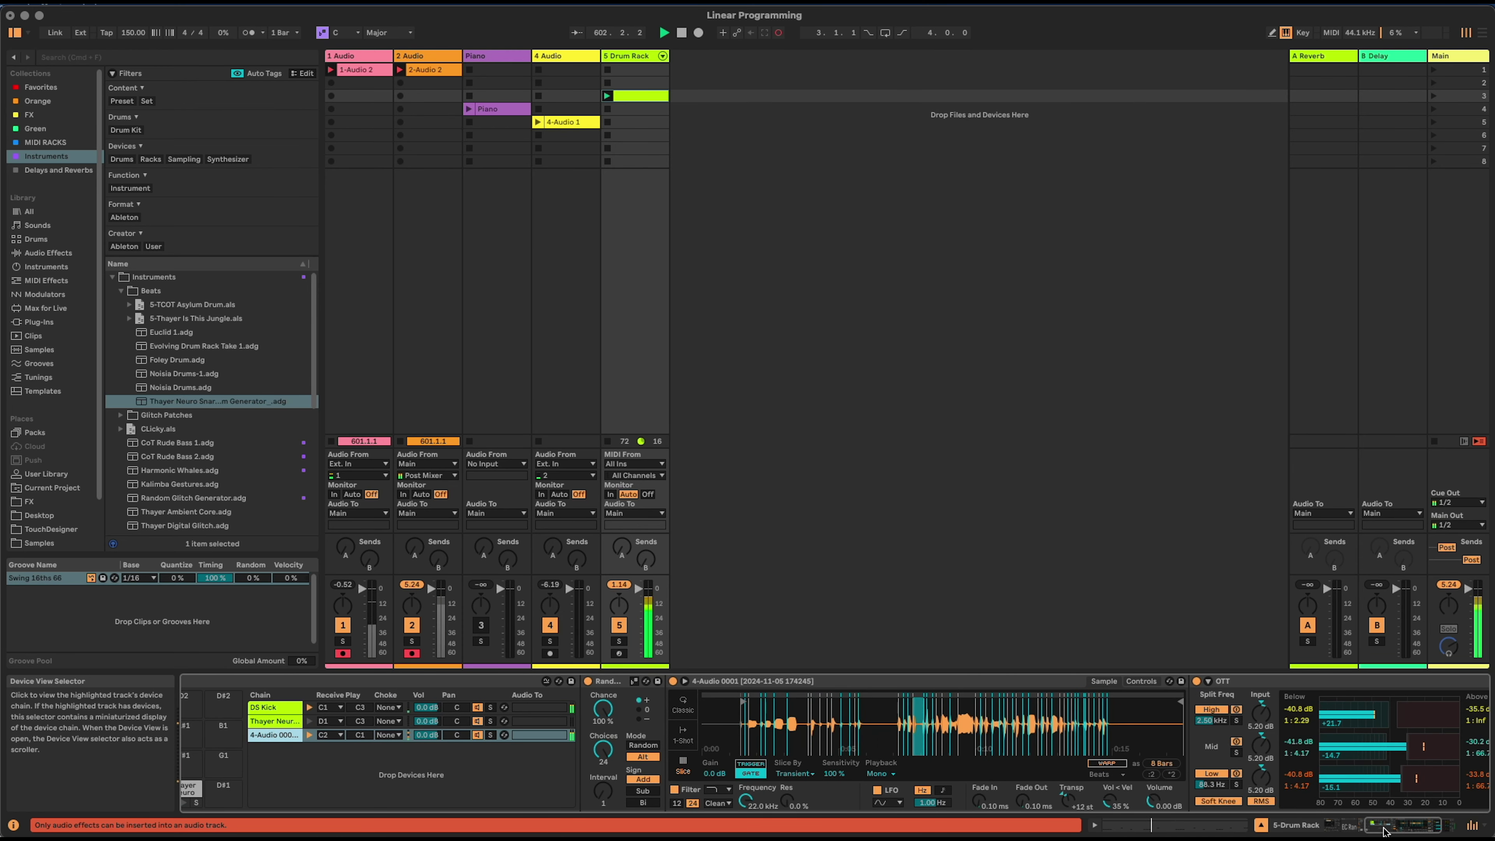
{"action": "scroll", "coordinate": [1392, 829], "scroll_direction": "right", "scroll_amount": 4}
{"action": "scroll", "coordinate": [1392, 830], "scroll_direction": "right", "scroll_amount": 1}
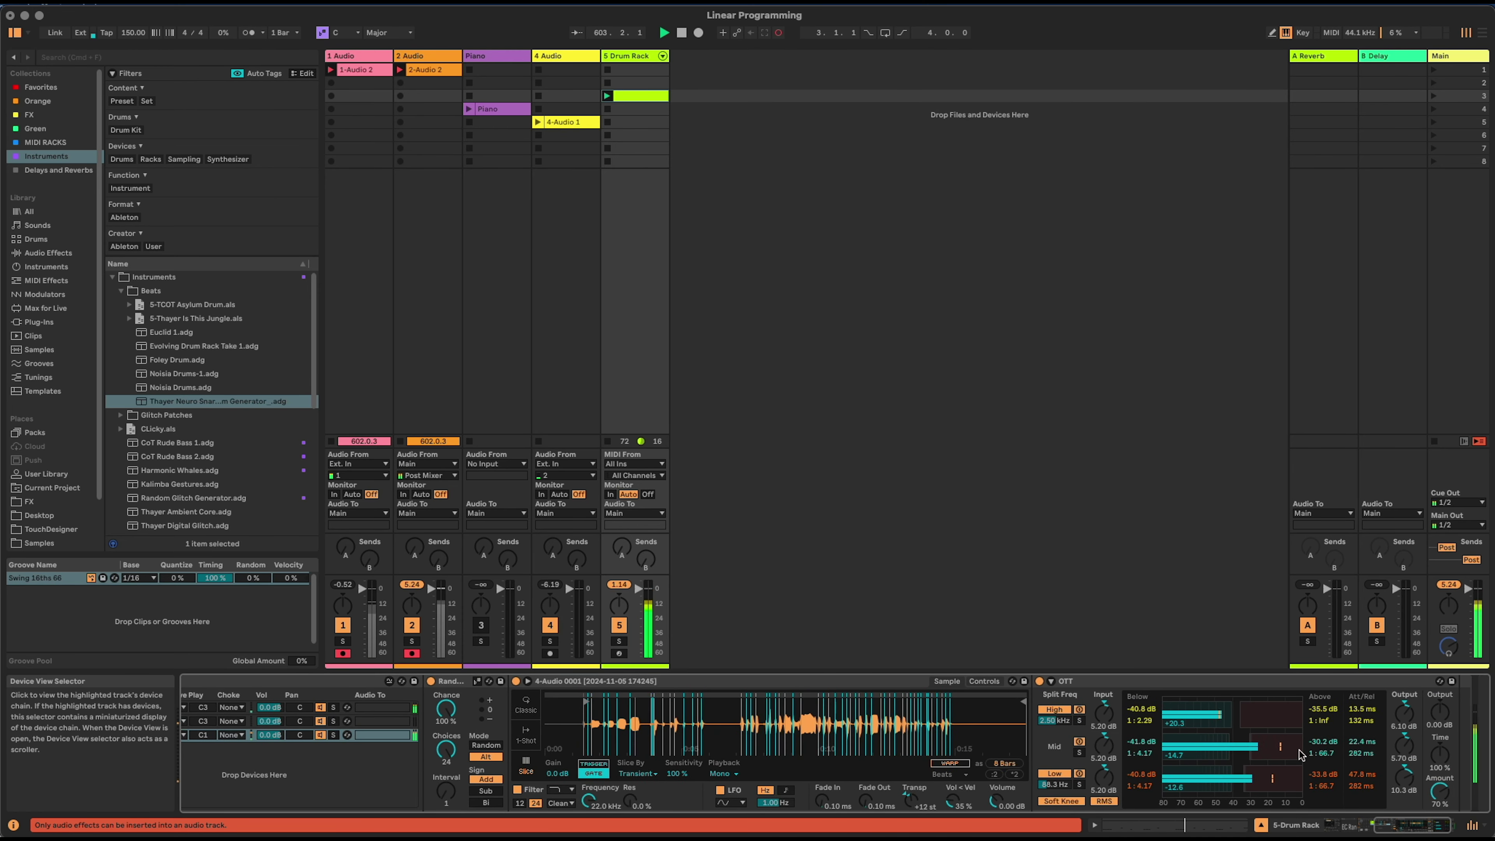
{"action": "double_click", "coordinate": [1202, 680]}
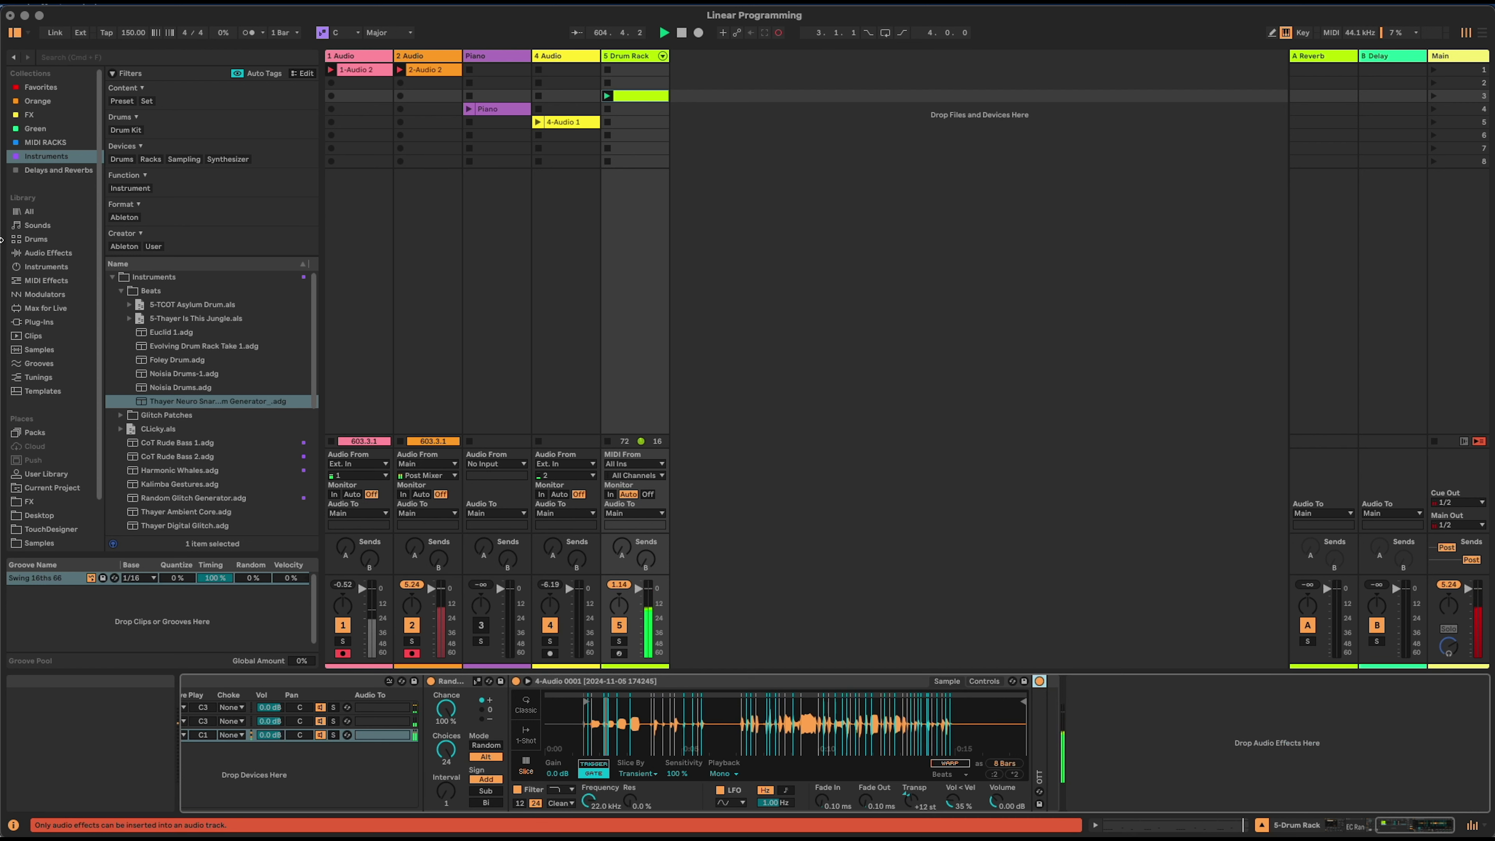
- Insert the Roar audio effect ahead of OTT in the 4-Audio 0001 chain
{"action": "left_click", "coordinate": [59, 255]}
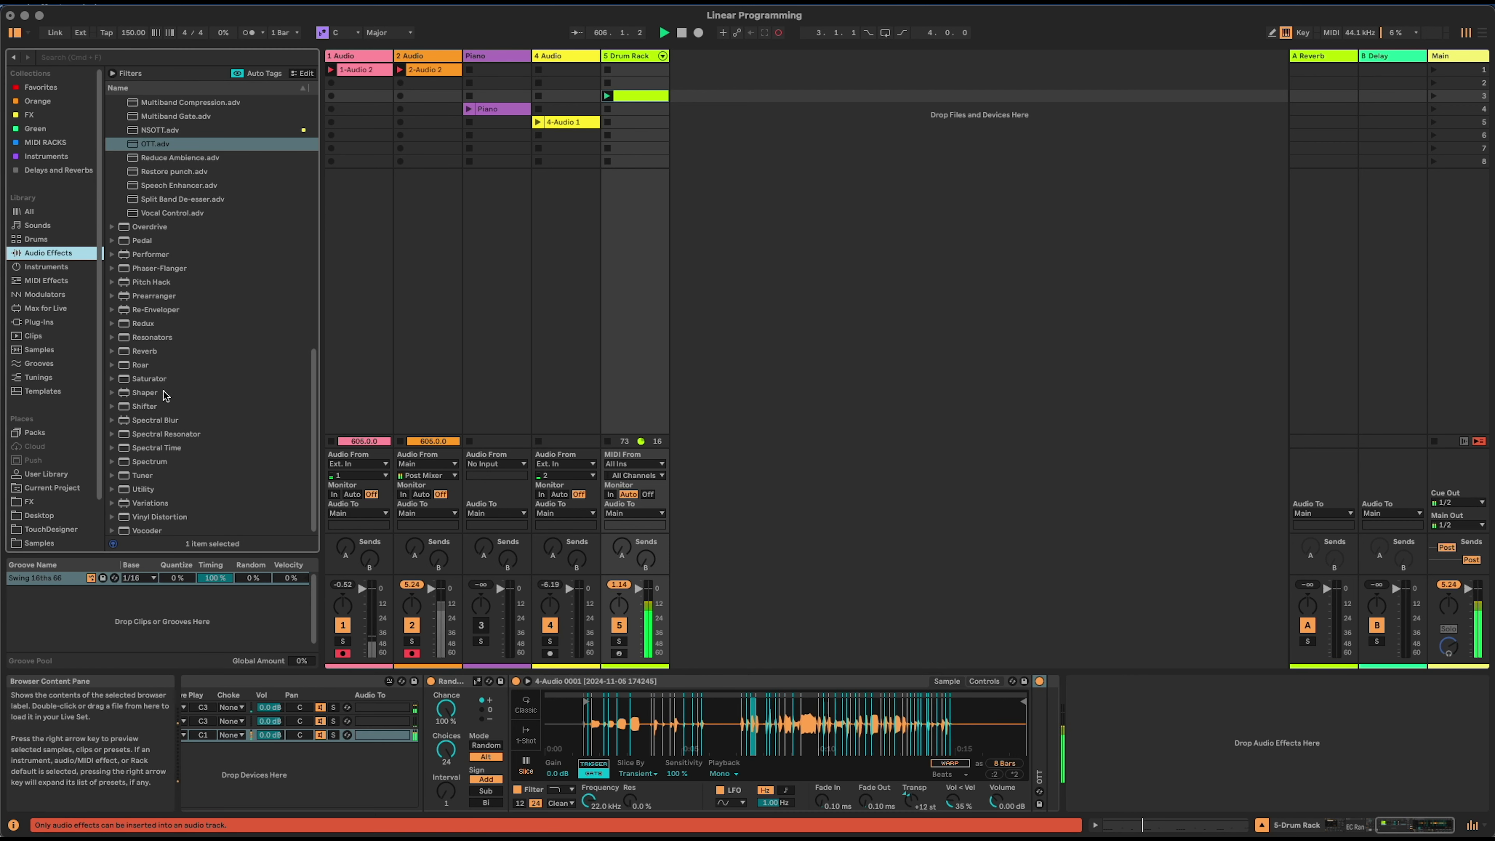
{"action": "left_click", "coordinate": [139, 363]}
{"action": "left_click_drag", "start_coordinate": [1038, 754], "coordinate": [1041, 758]}
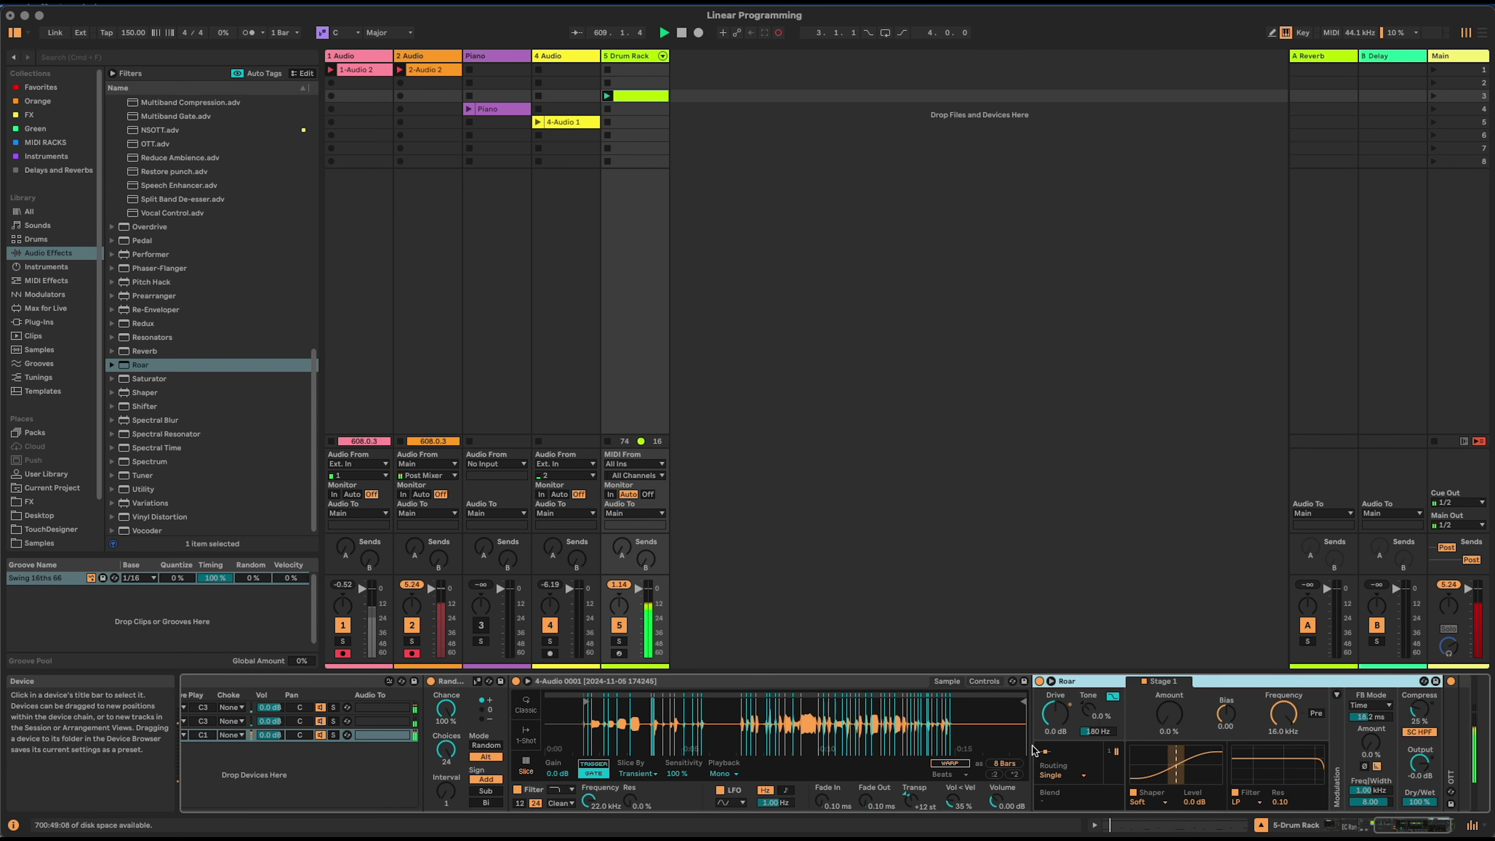
- Collapse the 4-Audio 0001 sample device and insert the EC Random modulator ahead of it
{"action": "left_click", "coordinate": [1385, 826]}
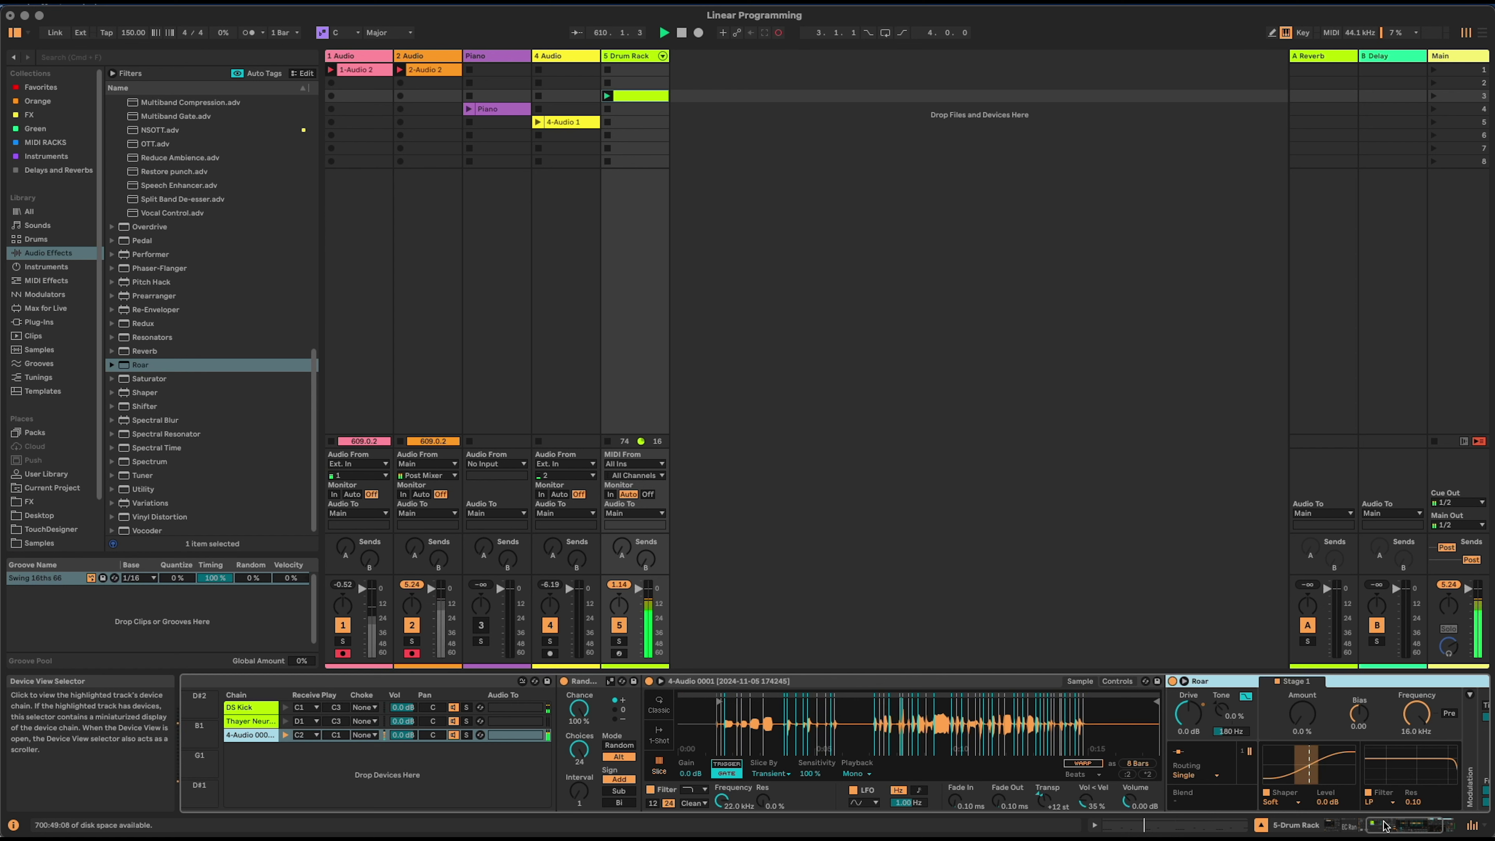
{"action": "double_click", "coordinate": [729, 682]}
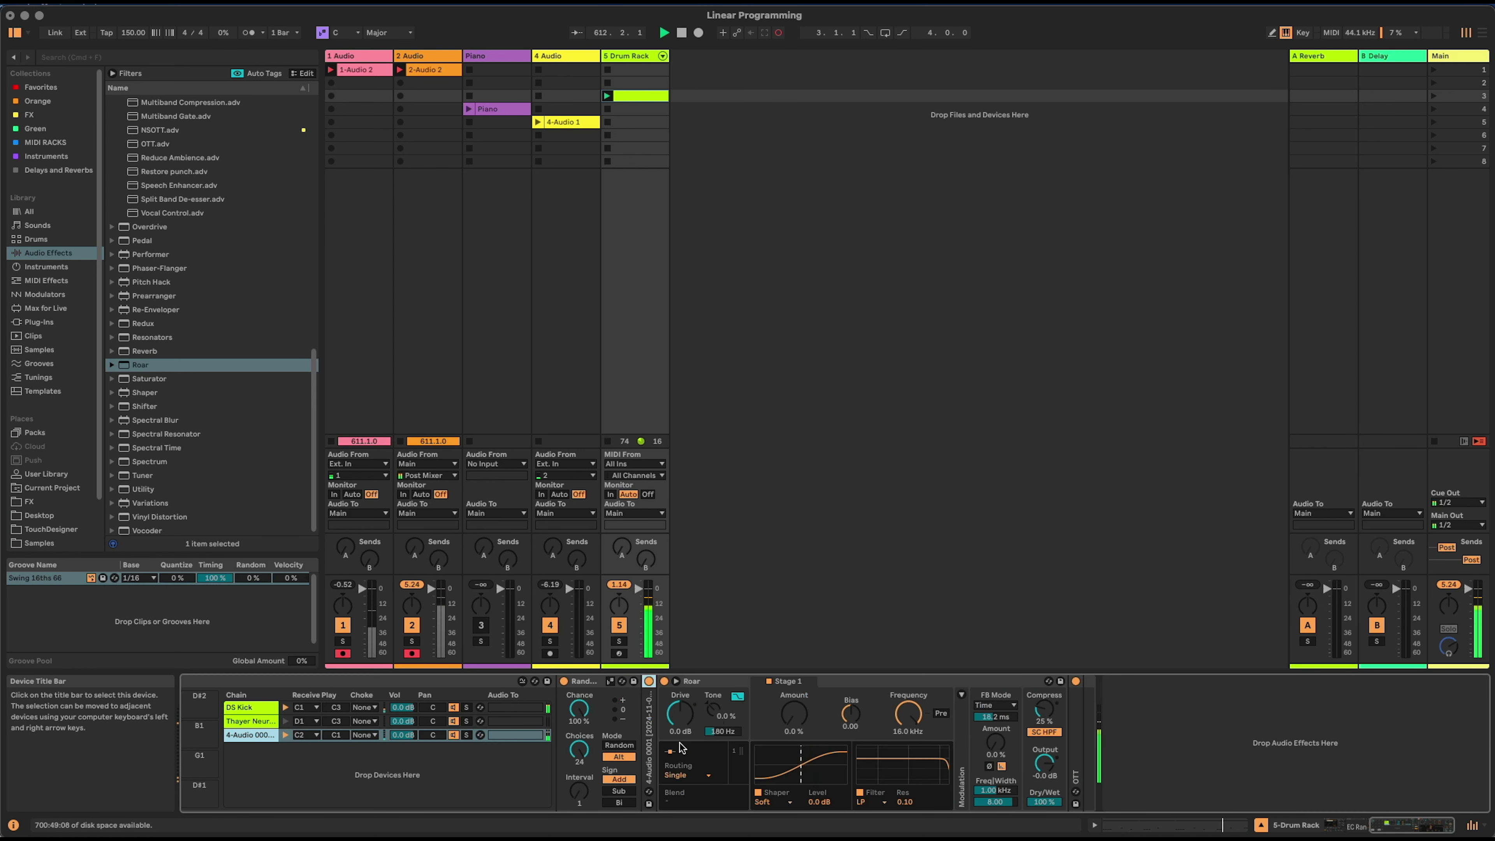
{"action": "left_click", "coordinate": [40, 117]}
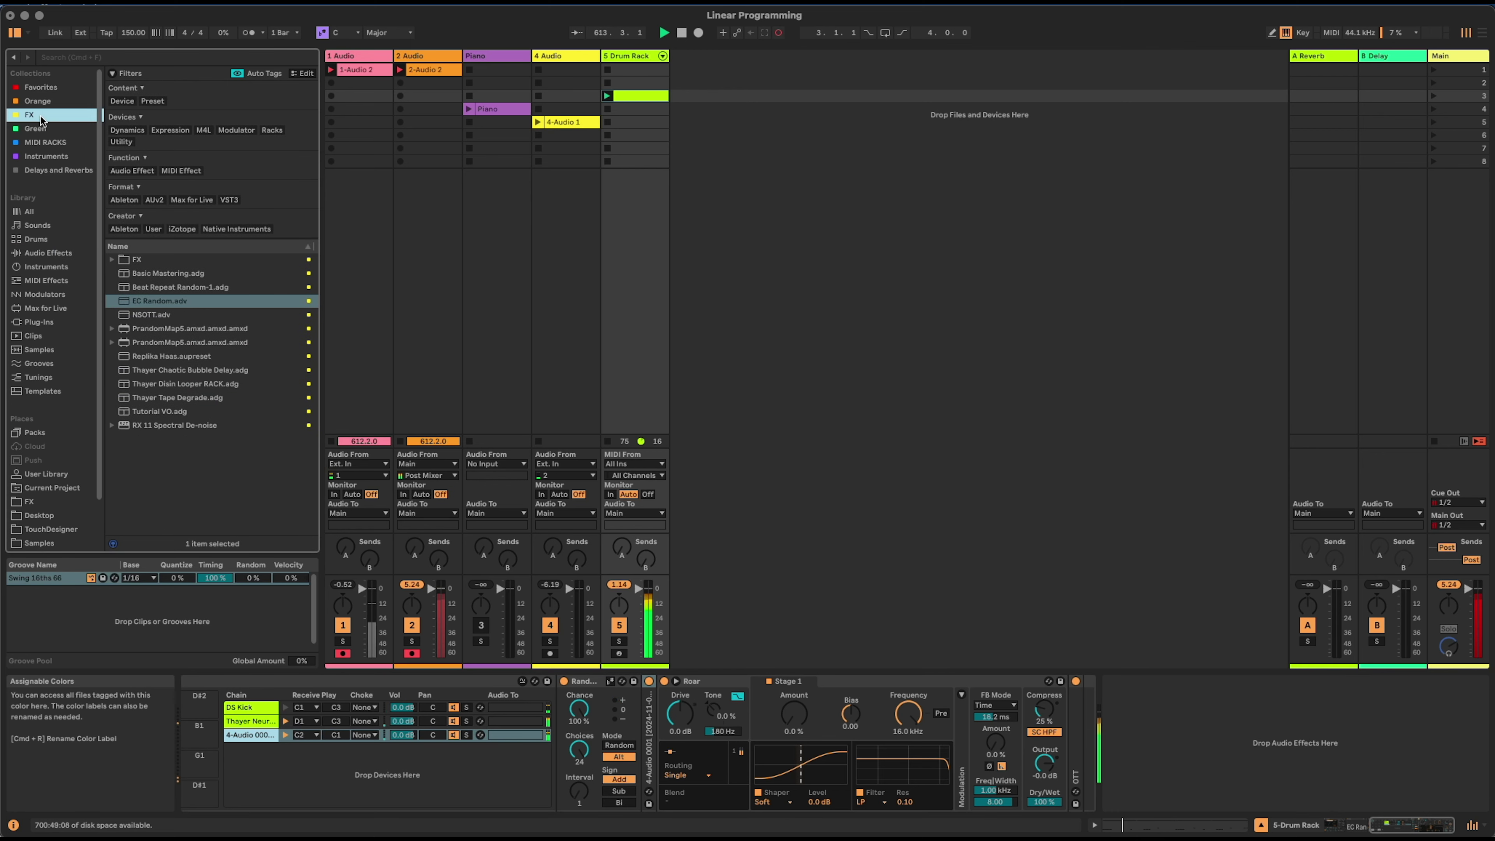
{"action": "left_click_drag", "start_coordinate": [148, 299], "coordinate": [646, 721]}
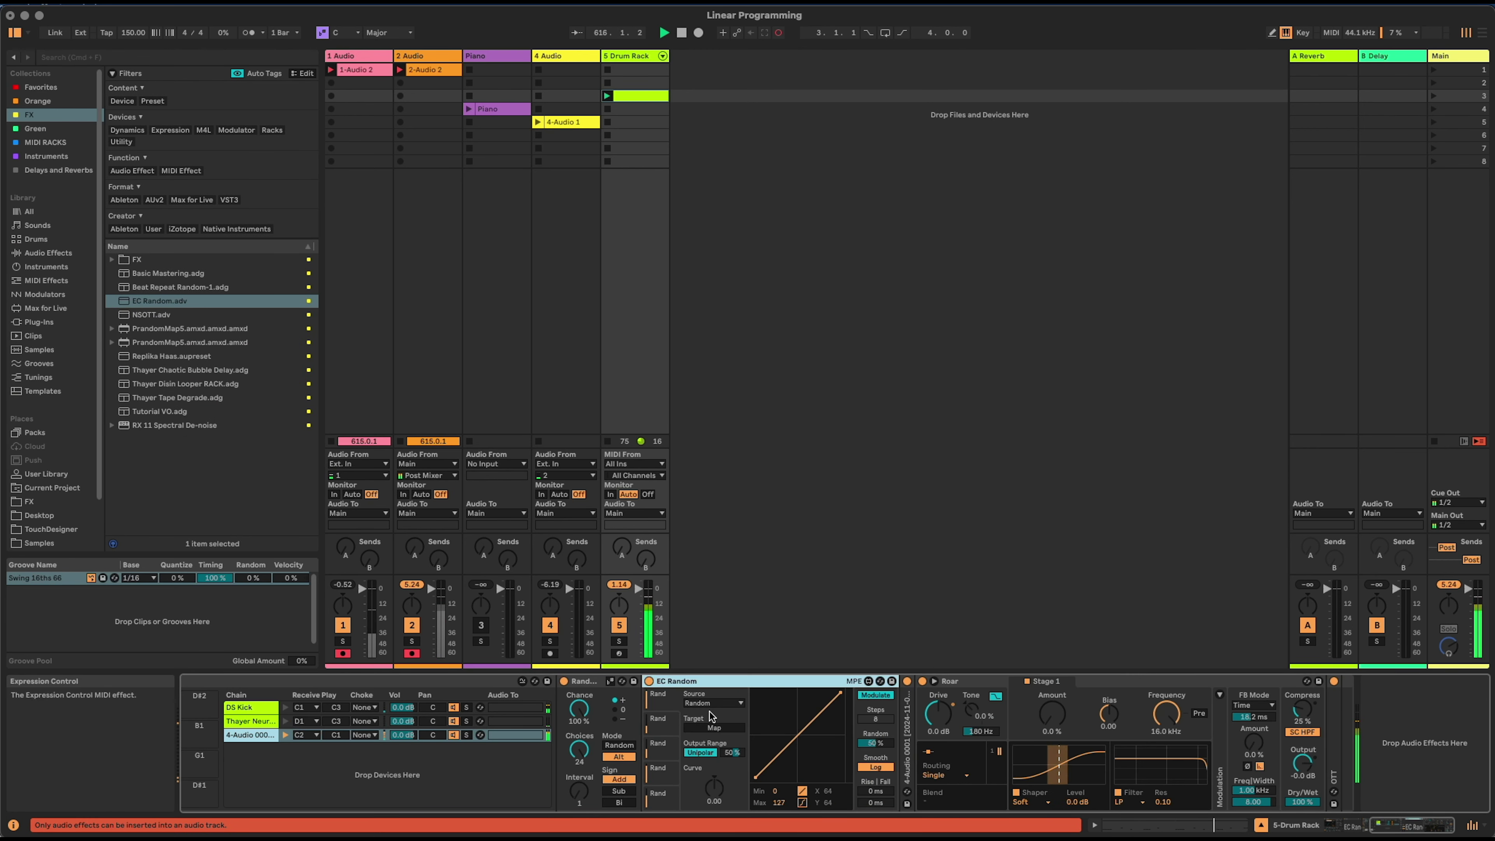
- Set Roar's feedback amount to about 23% and map EC Random to Roar's Fb Time with a 22% output range
{"action": "left_click", "coordinate": [715, 730]}
{"action": "left_click", "coordinate": [1253, 743]}
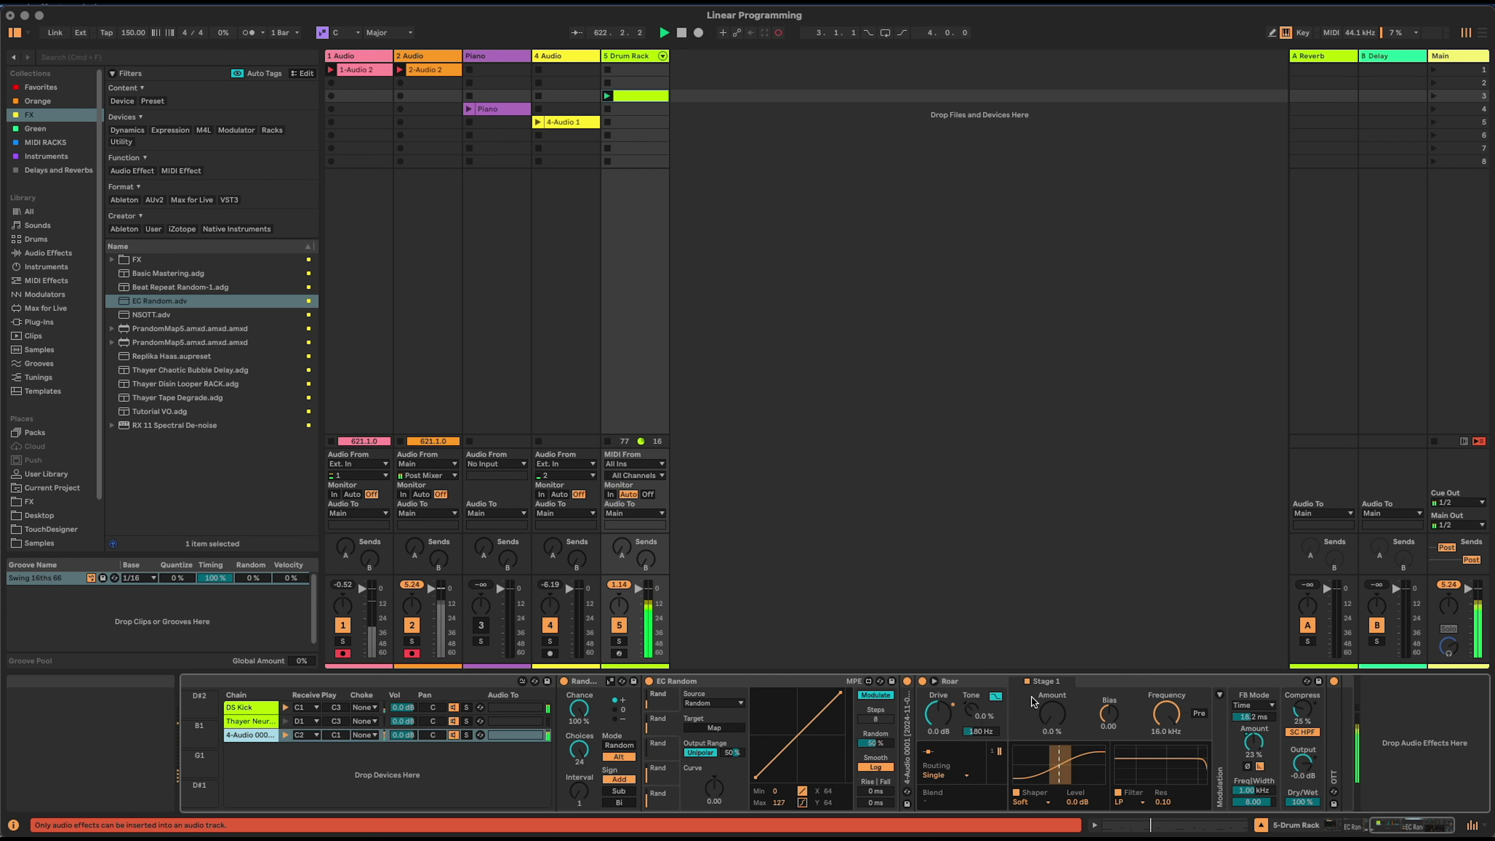
{"action": "left_click", "coordinate": [1258, 717]}
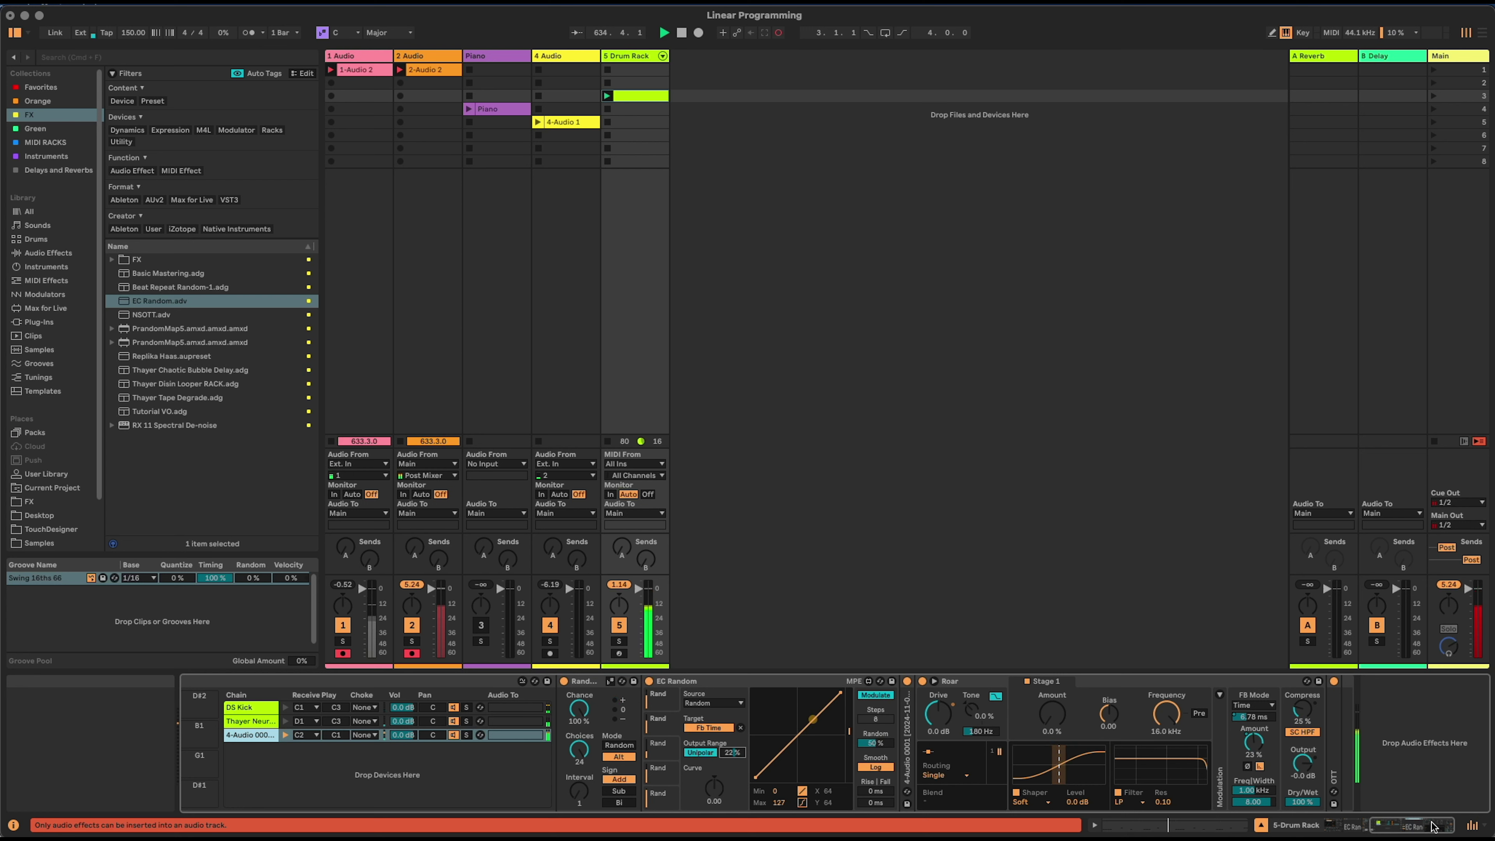
- Show the Drum Rack's return chain list and add Reverb as a return chain
{"action": "scroll", "coordinate": [1146, 777], "scroll_direction": "left", "scroll_amount": 10}
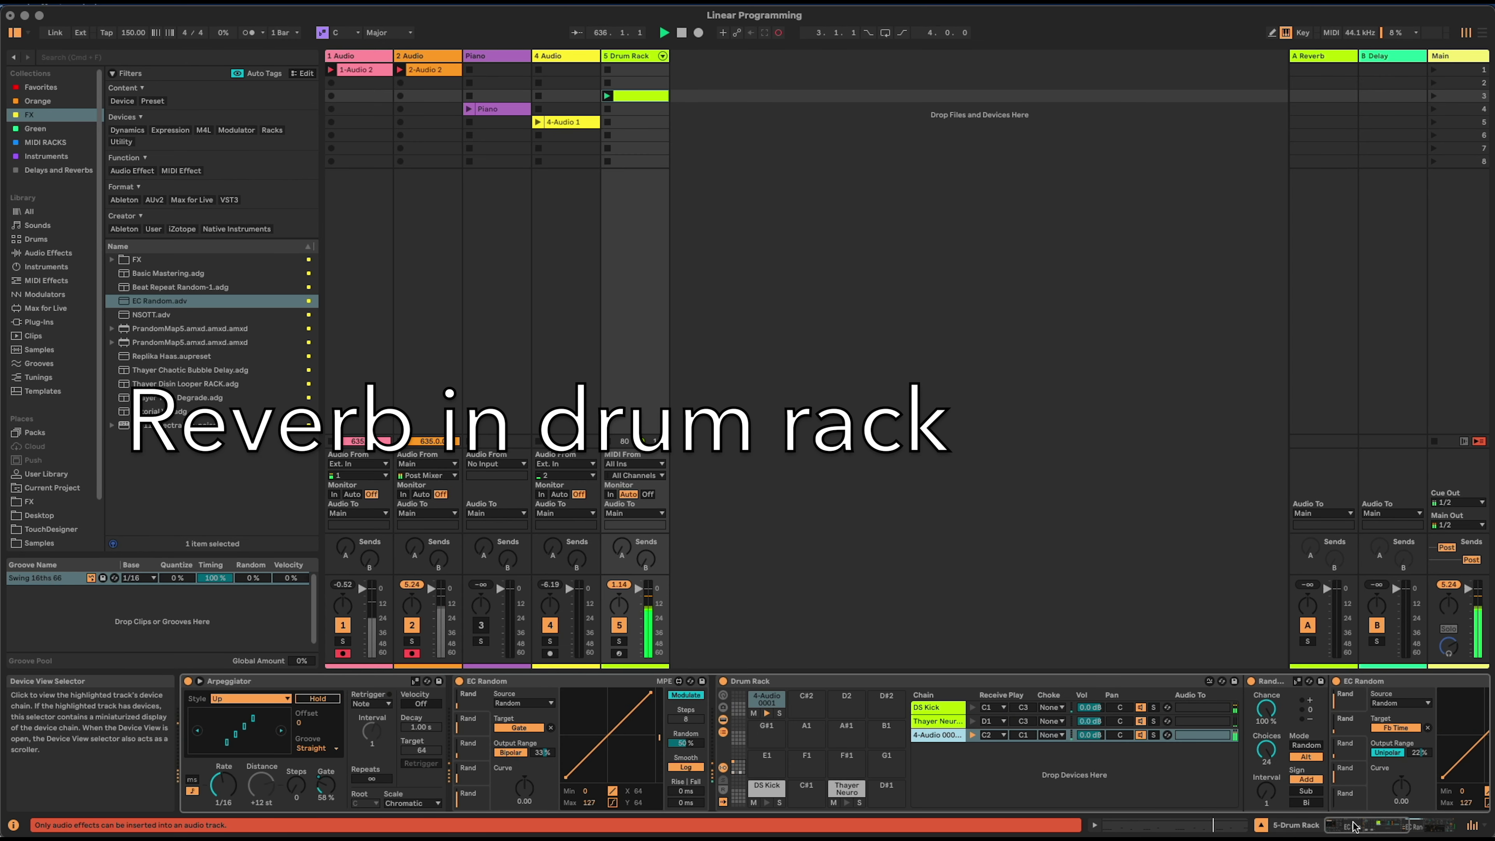
{"action": "left_click", "coordinate": [1147, 778]}
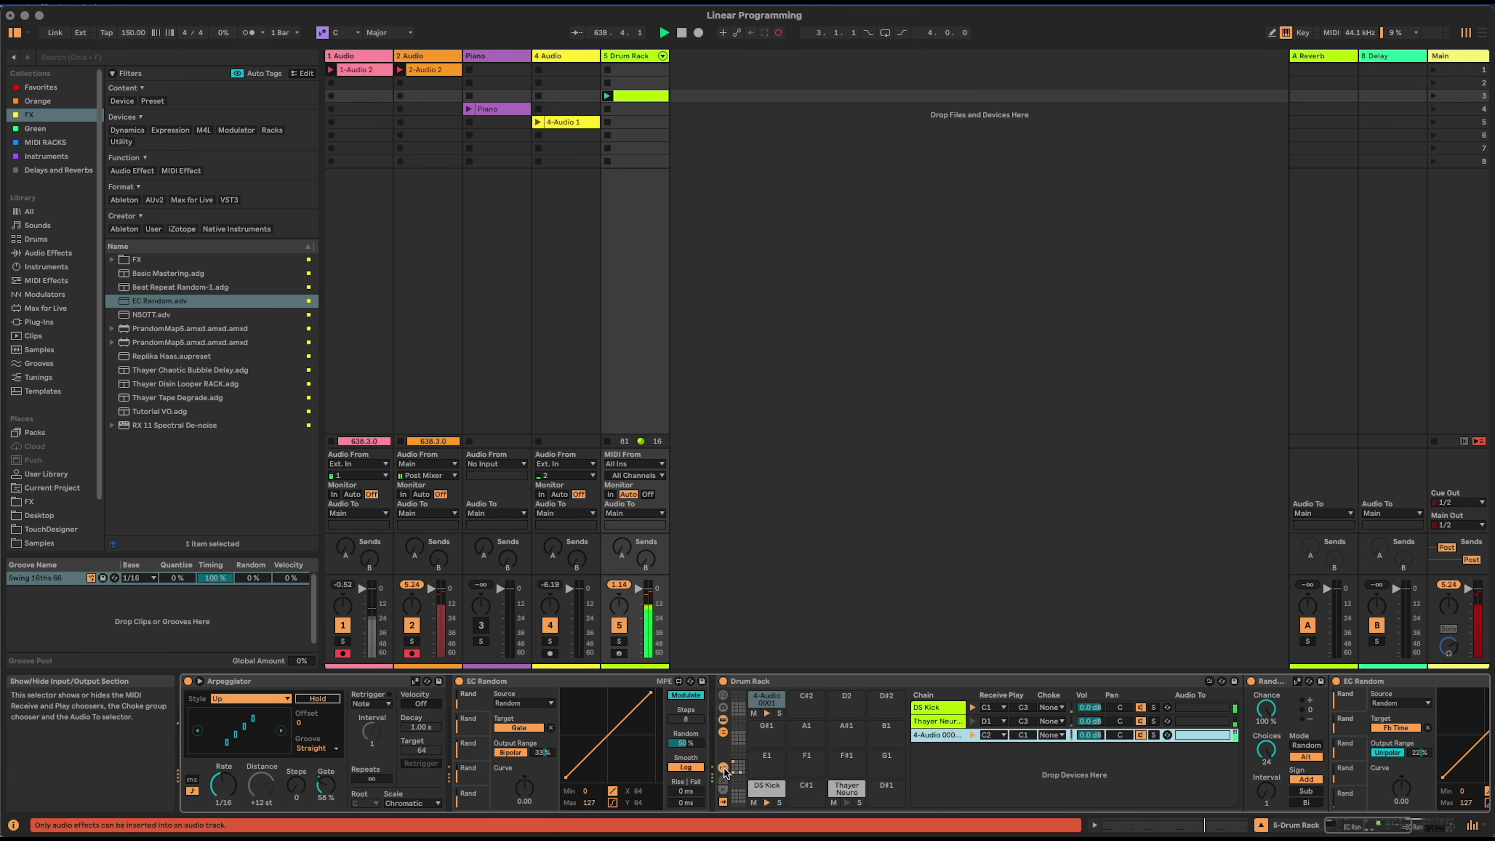
{"action": "left_click", "coordinate": [726, 797]}
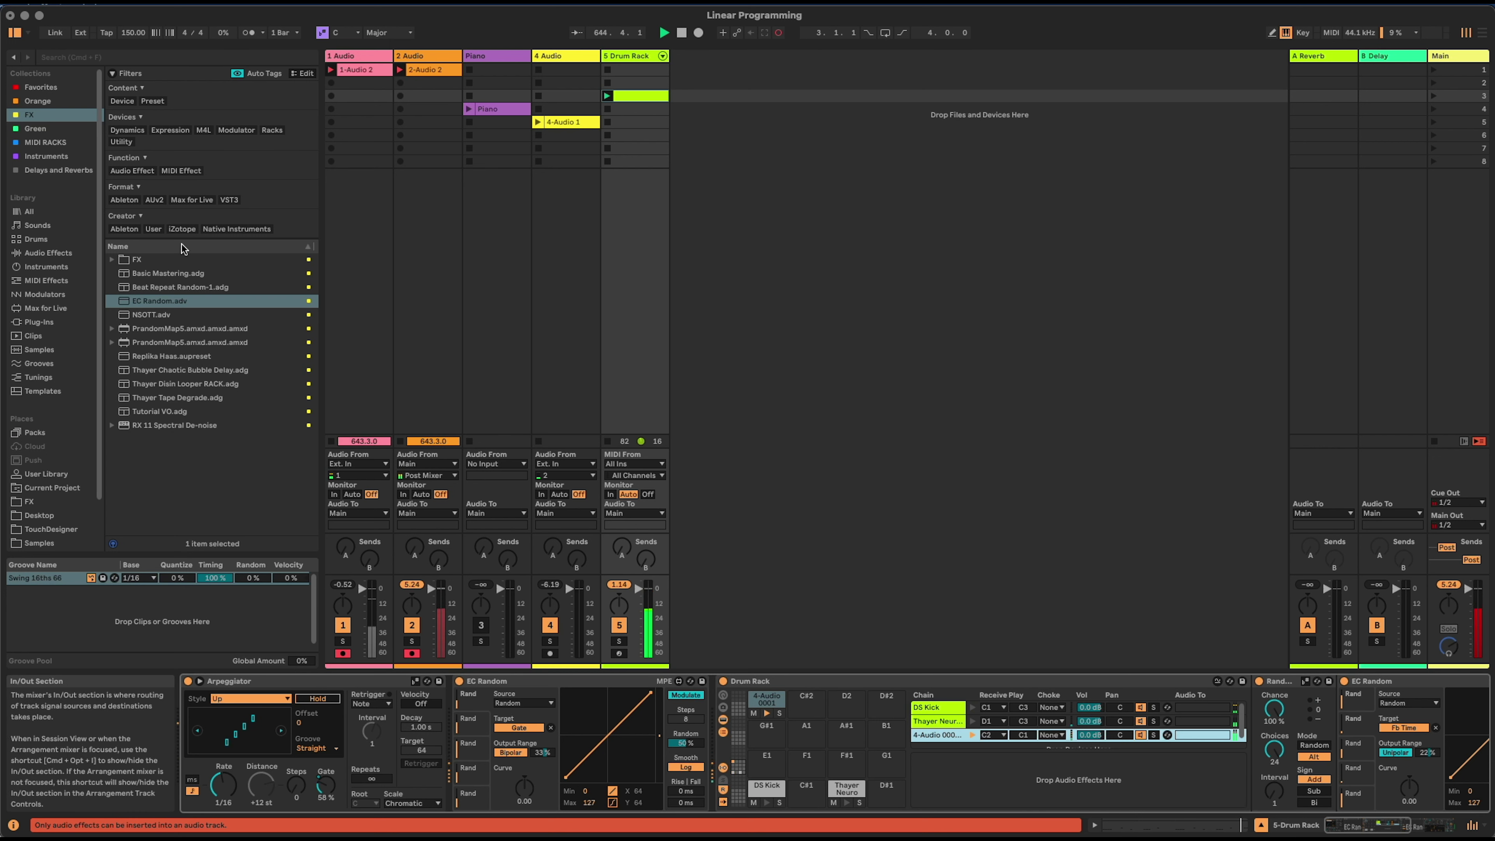
{"action": "left_click", "coordinate": [52, 253]}
{"action": "left_click_drag", "start_coordinate": [147, 351], "coordinate": [1020, 783]}
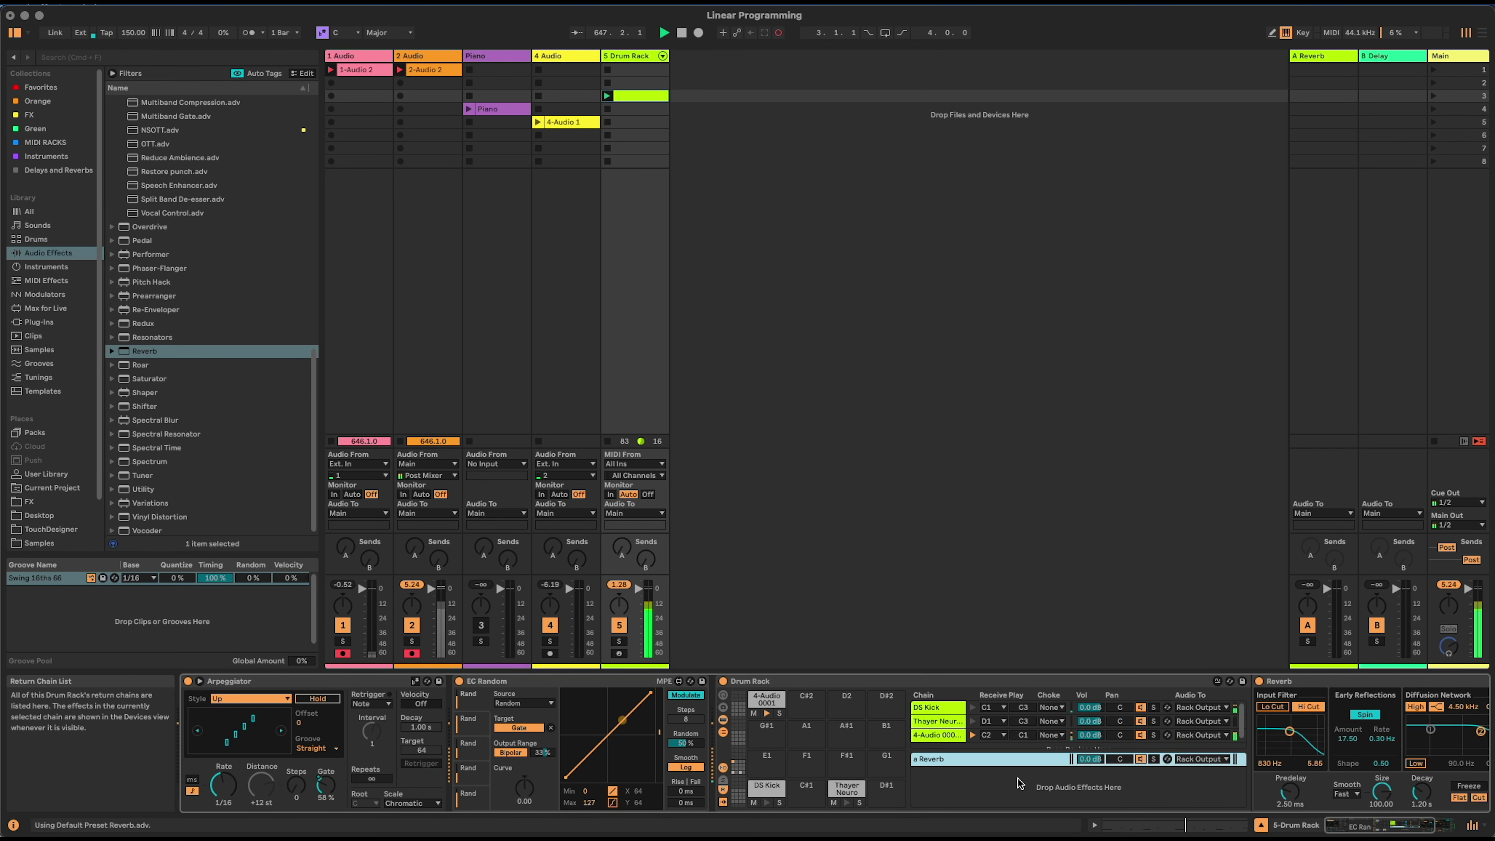
- Show the send controls of the Drum Rack chains and look over the Reverb return's settings
{"action": "left_click", "coordinate": [723, 779]}
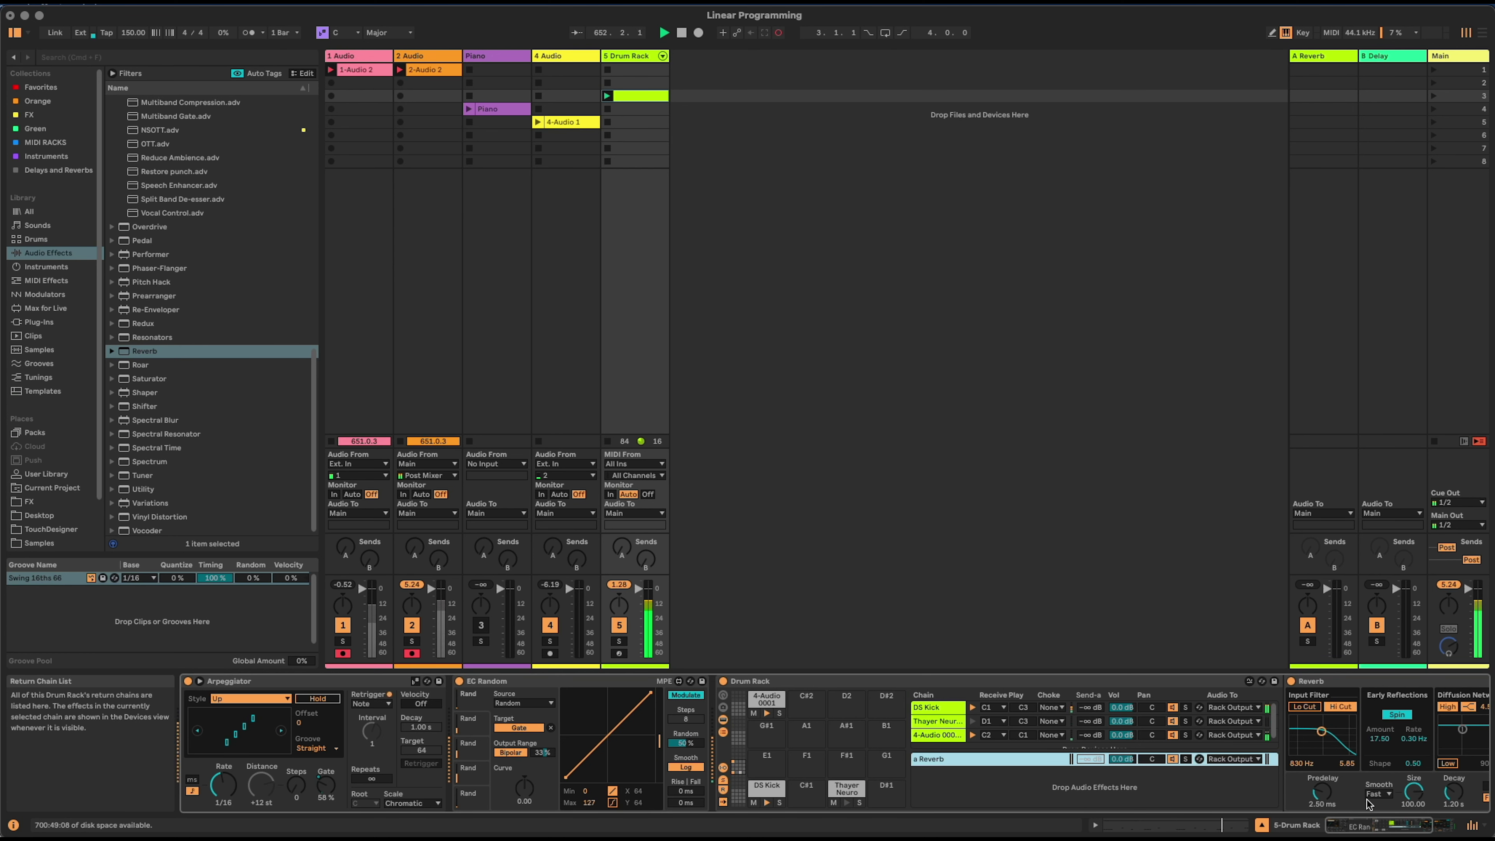
{"action": "scroll", "coordinate": [1371, 804], "scroll_direction": "right", "scroll_amount": 3}
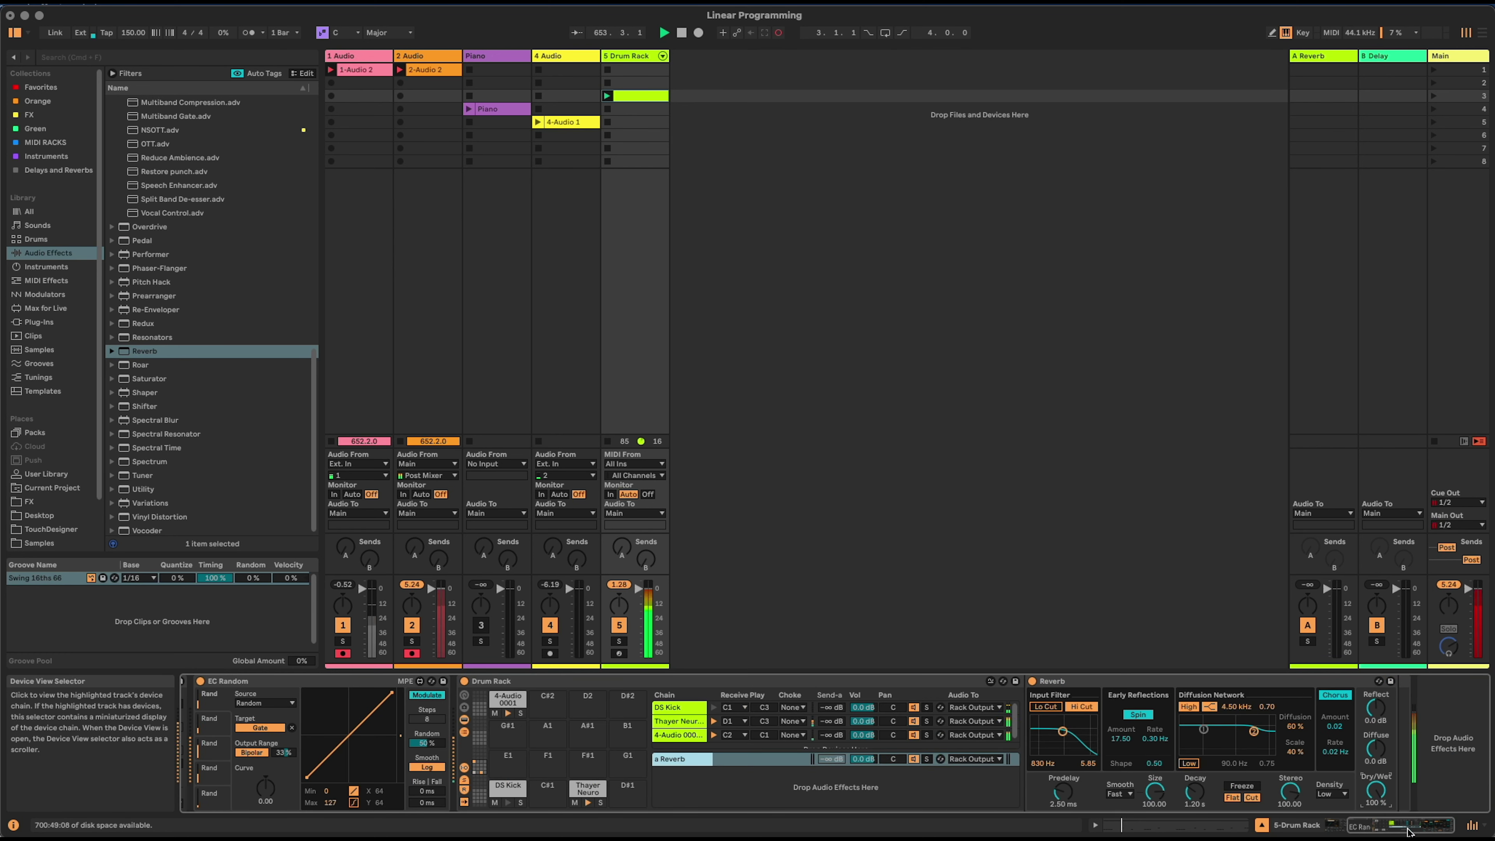
{"action": "left_click", "coordinate": [1379, 827]}
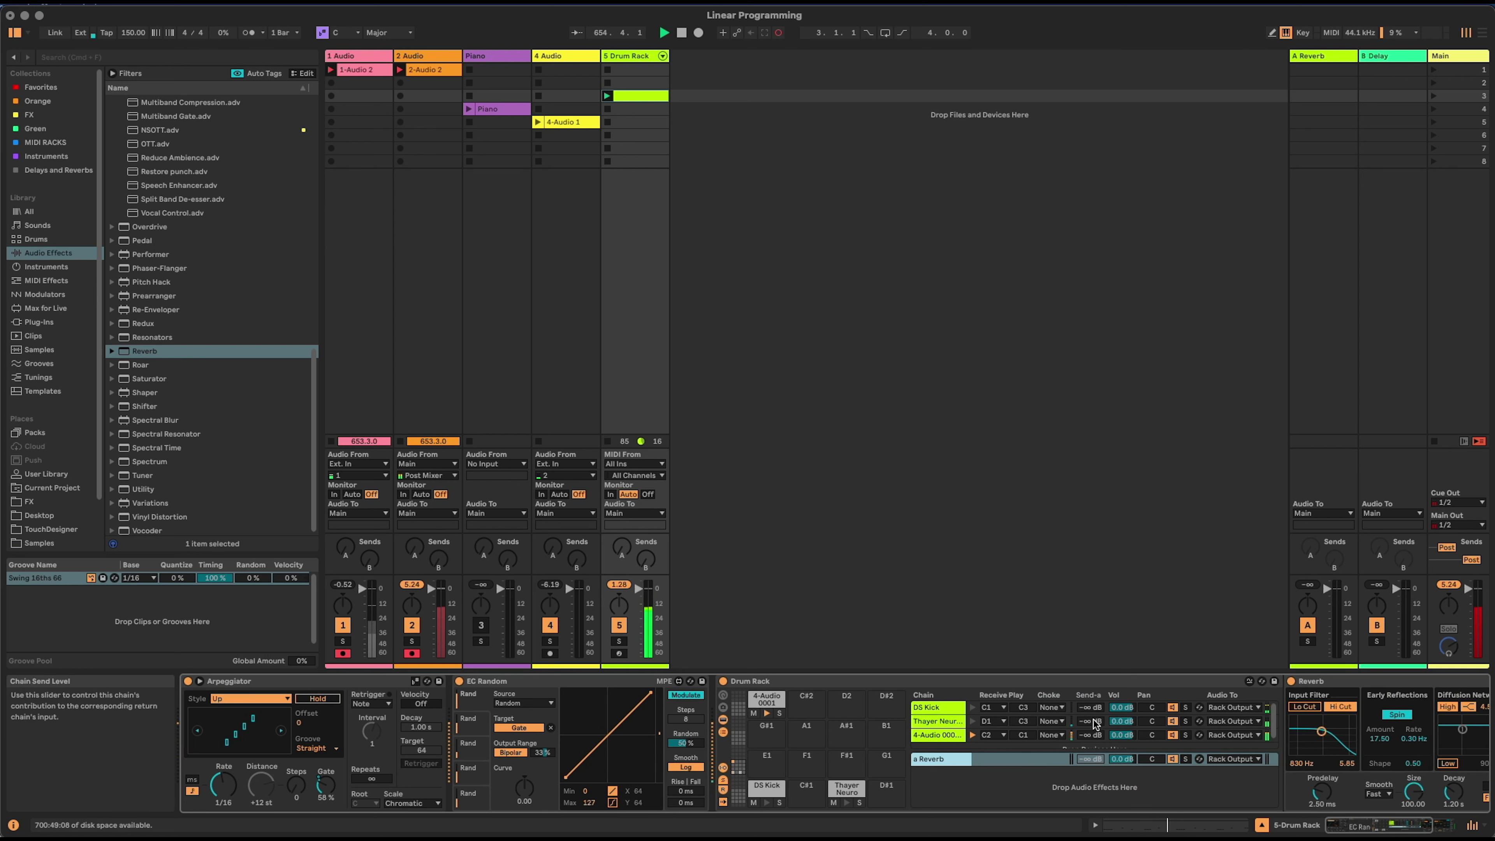
- Send the Thayer Neuro snare chain to the Drum Rack's Reverb return at about -15 dB
{"action": "left_click_drag", "start_coordinate": [1089, 722], "coordinate": [1089, 716]}
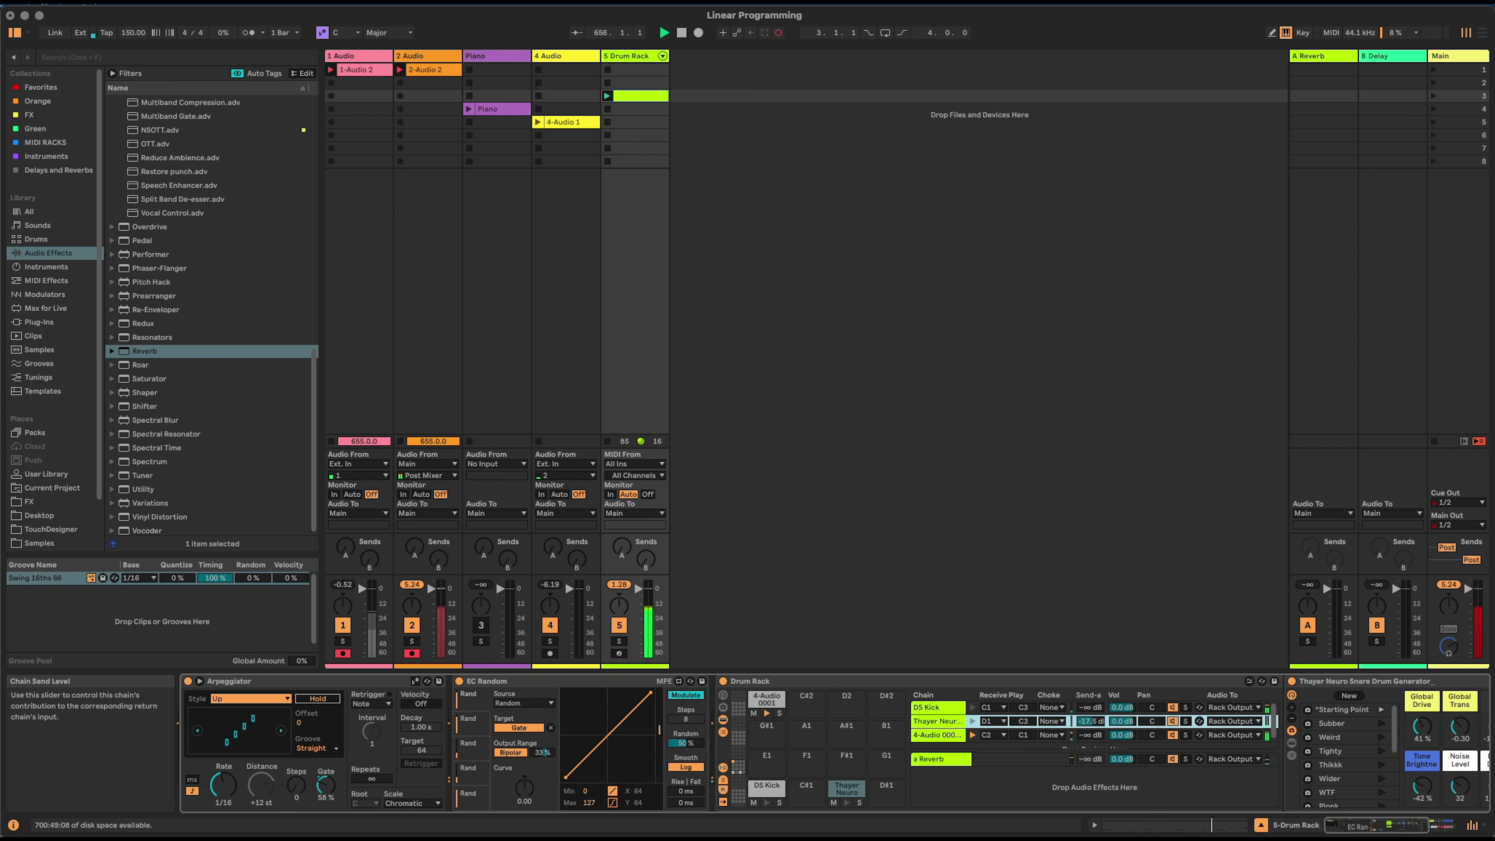
{"action": "right_click", "coordinate": [1093, 722]}
{"action": "left_click", "coordinate": [1096, 723]}
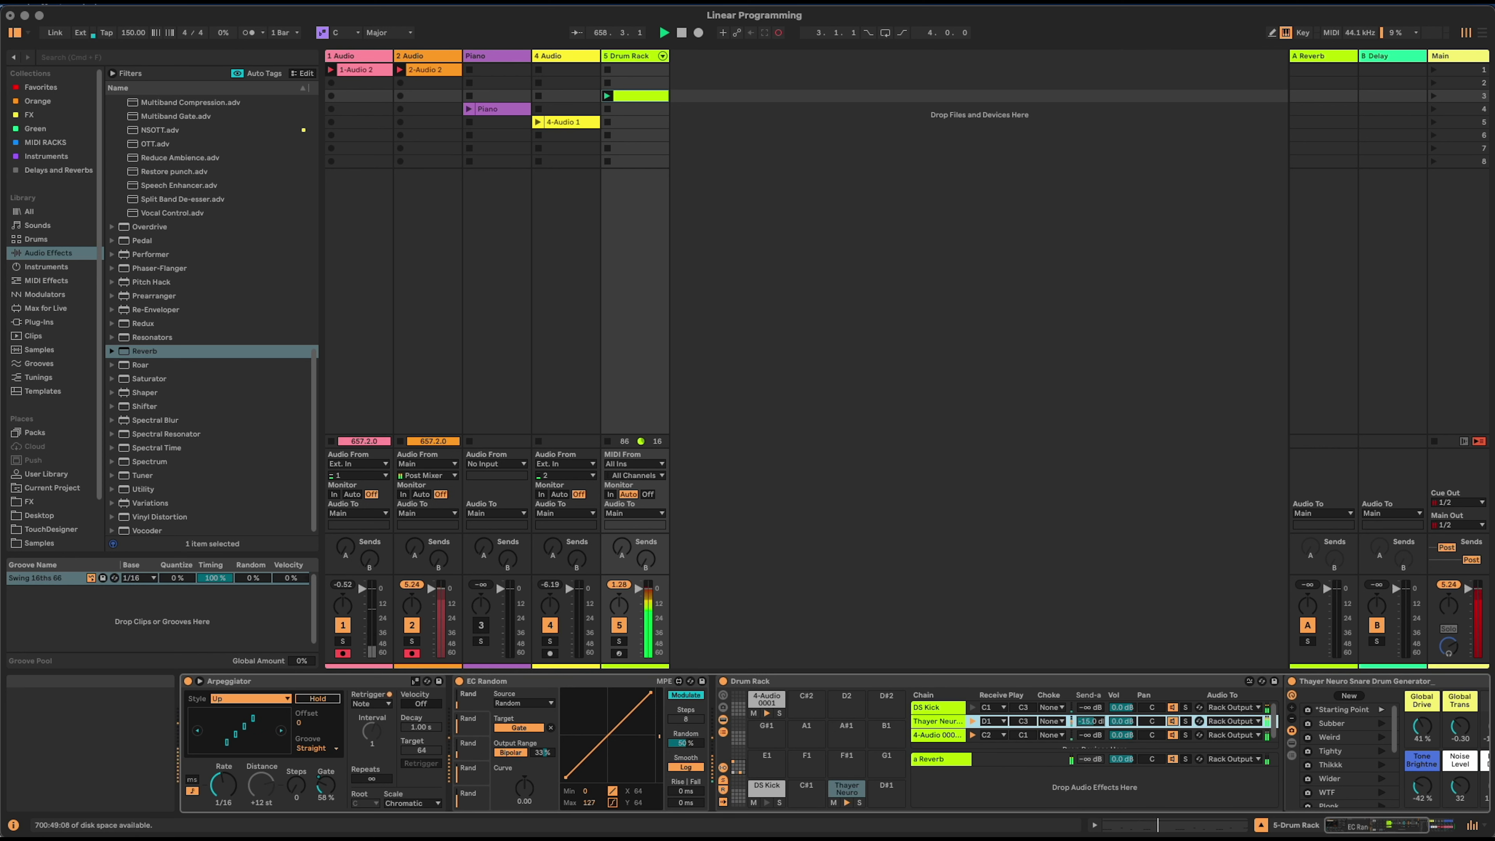
- Try a Reverb send level on the 4-Audio 0001 chain
{"action": "left_click_drag", "start_coordinate": [1090, 737], "coordinate": [1090, 736]}
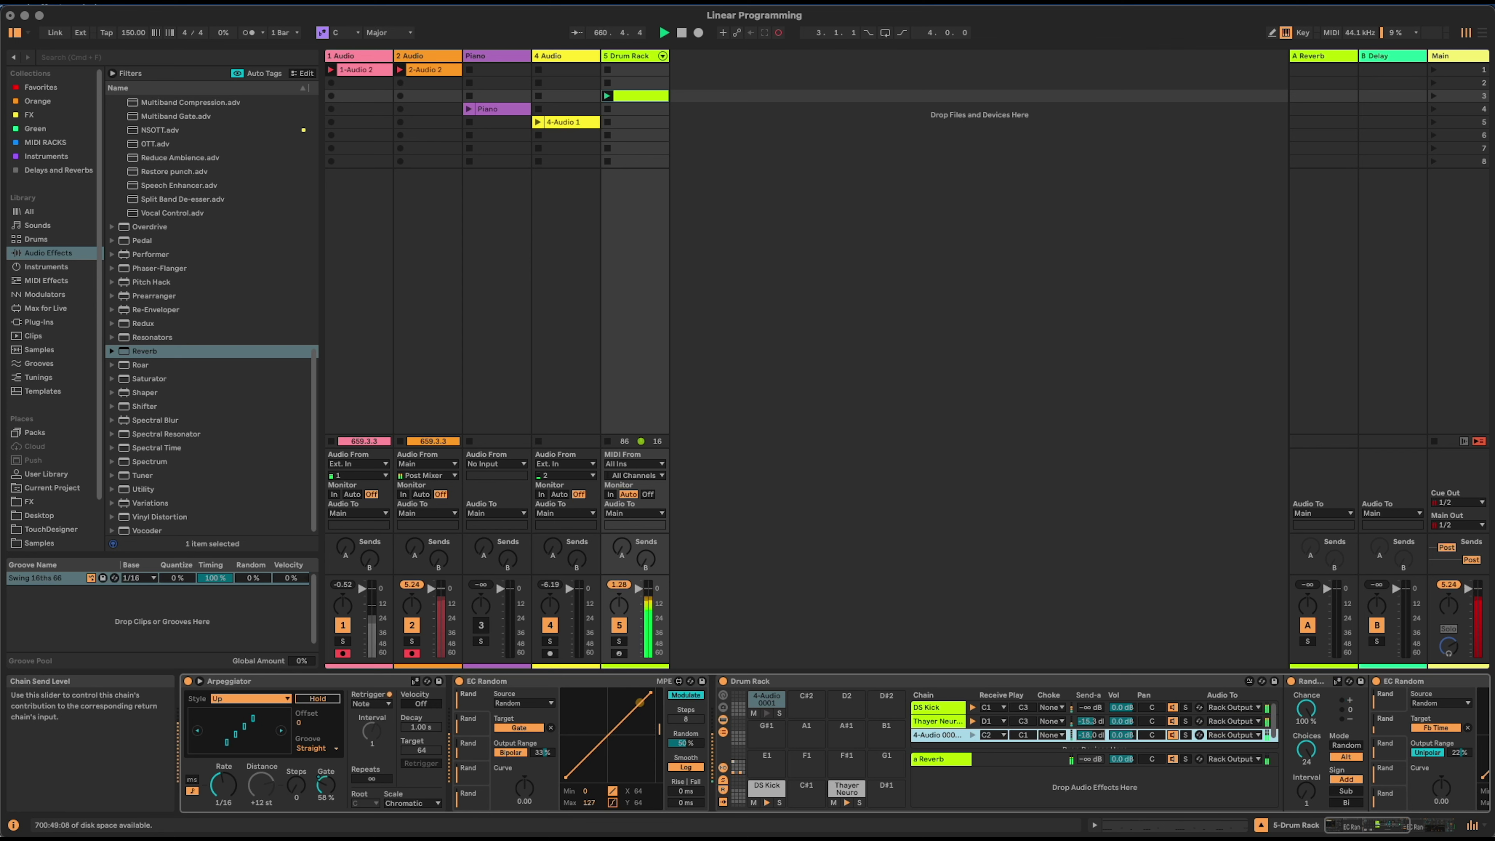
{"action": "left_click_drag", "start_coordinate": [1091, 736], "coordinate": [1091, 760]}
{"action": "right_click", "coordinate": [1091, 736]}
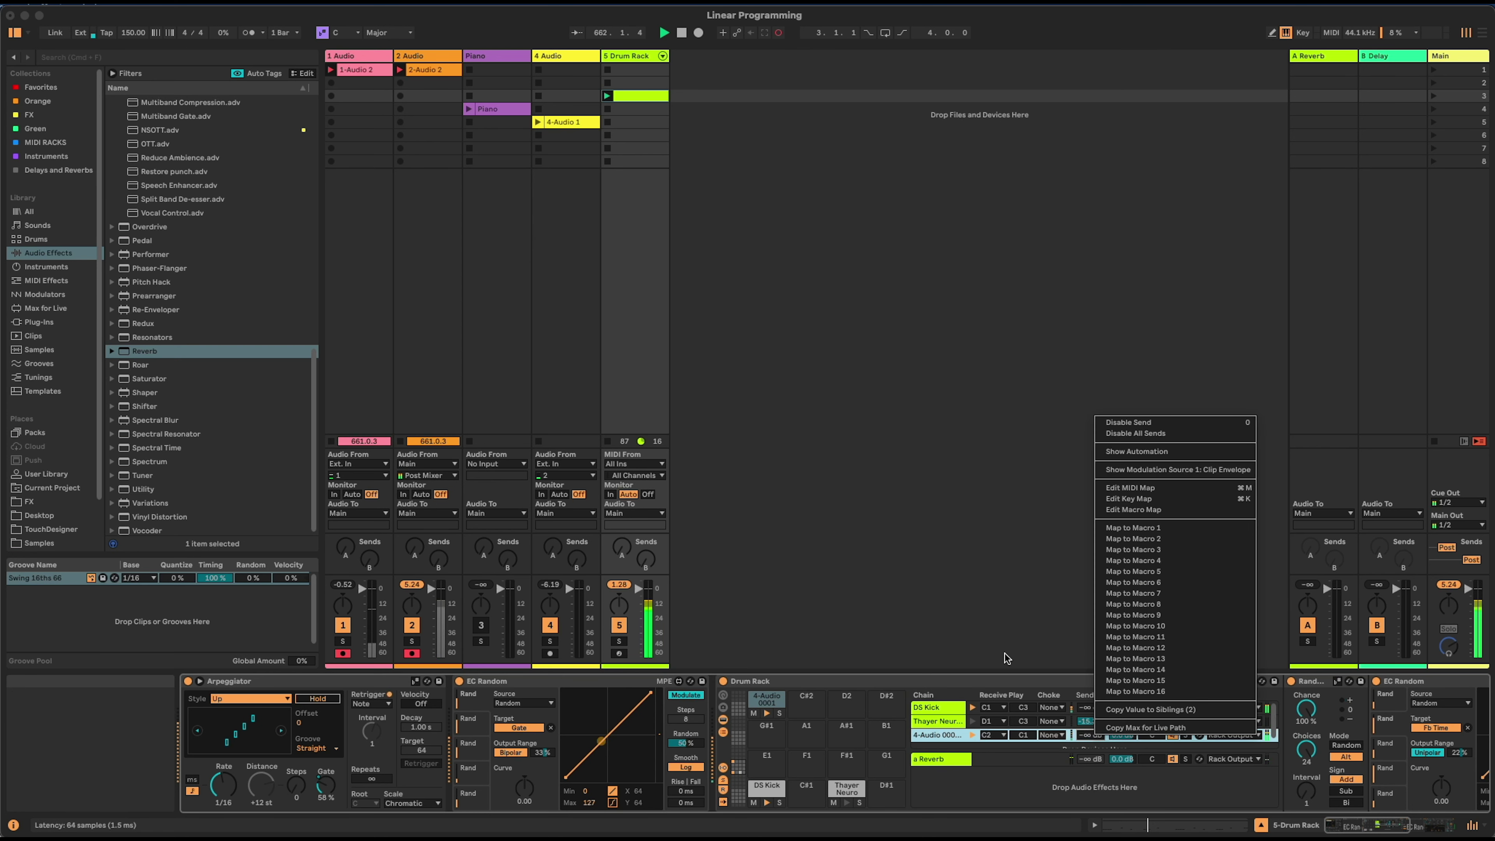
{"action": "left_click", "coordinate": [1003, 686]}
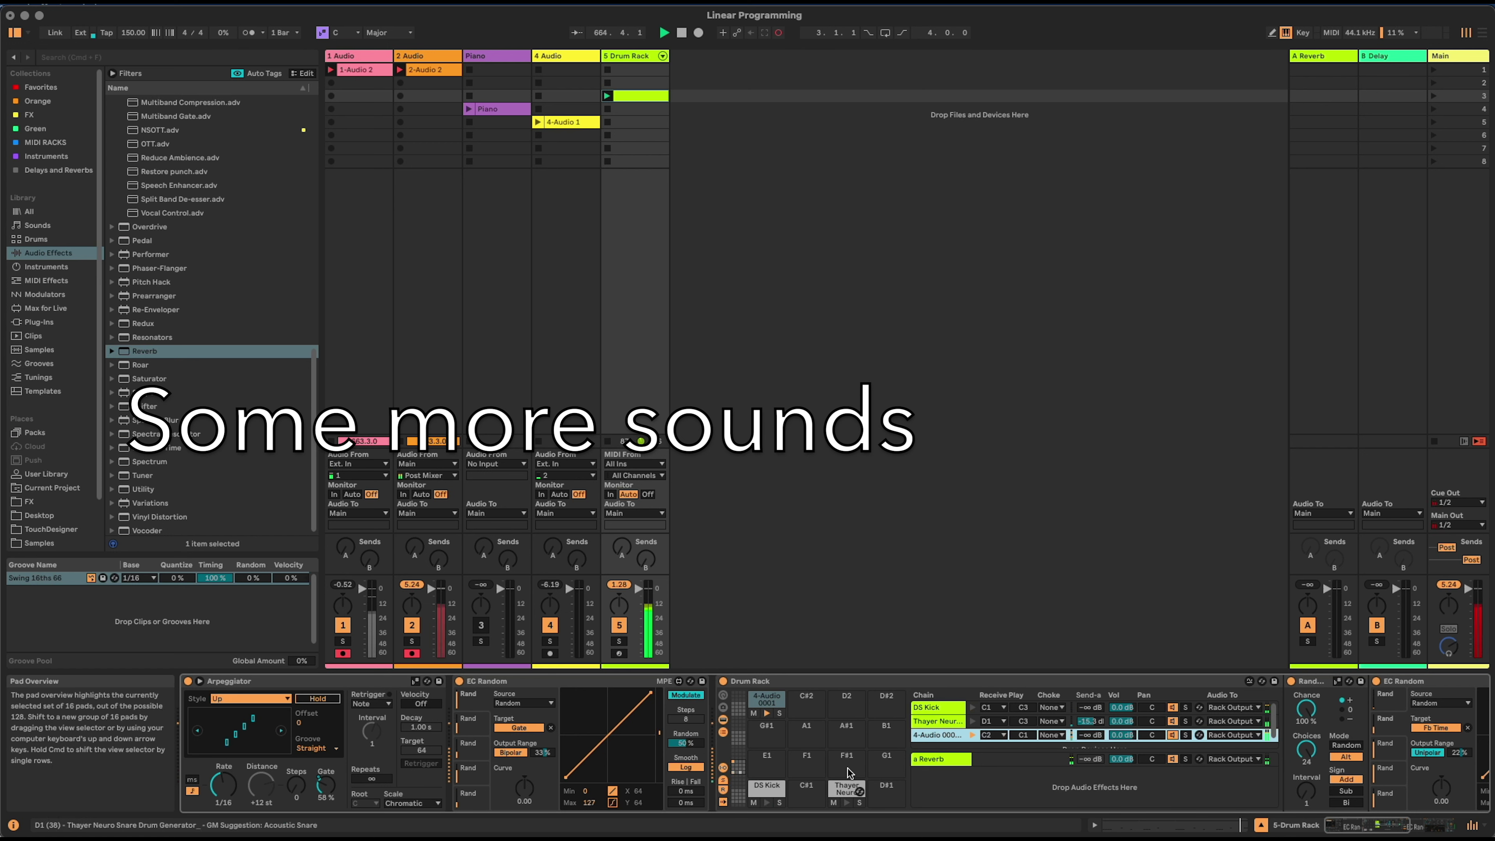
- Load the Piano clip onto Drum Rack pad E1 and move its sample end back to include only the first piano hit
{"action": "left_click", "coordinate": [494, 110]}
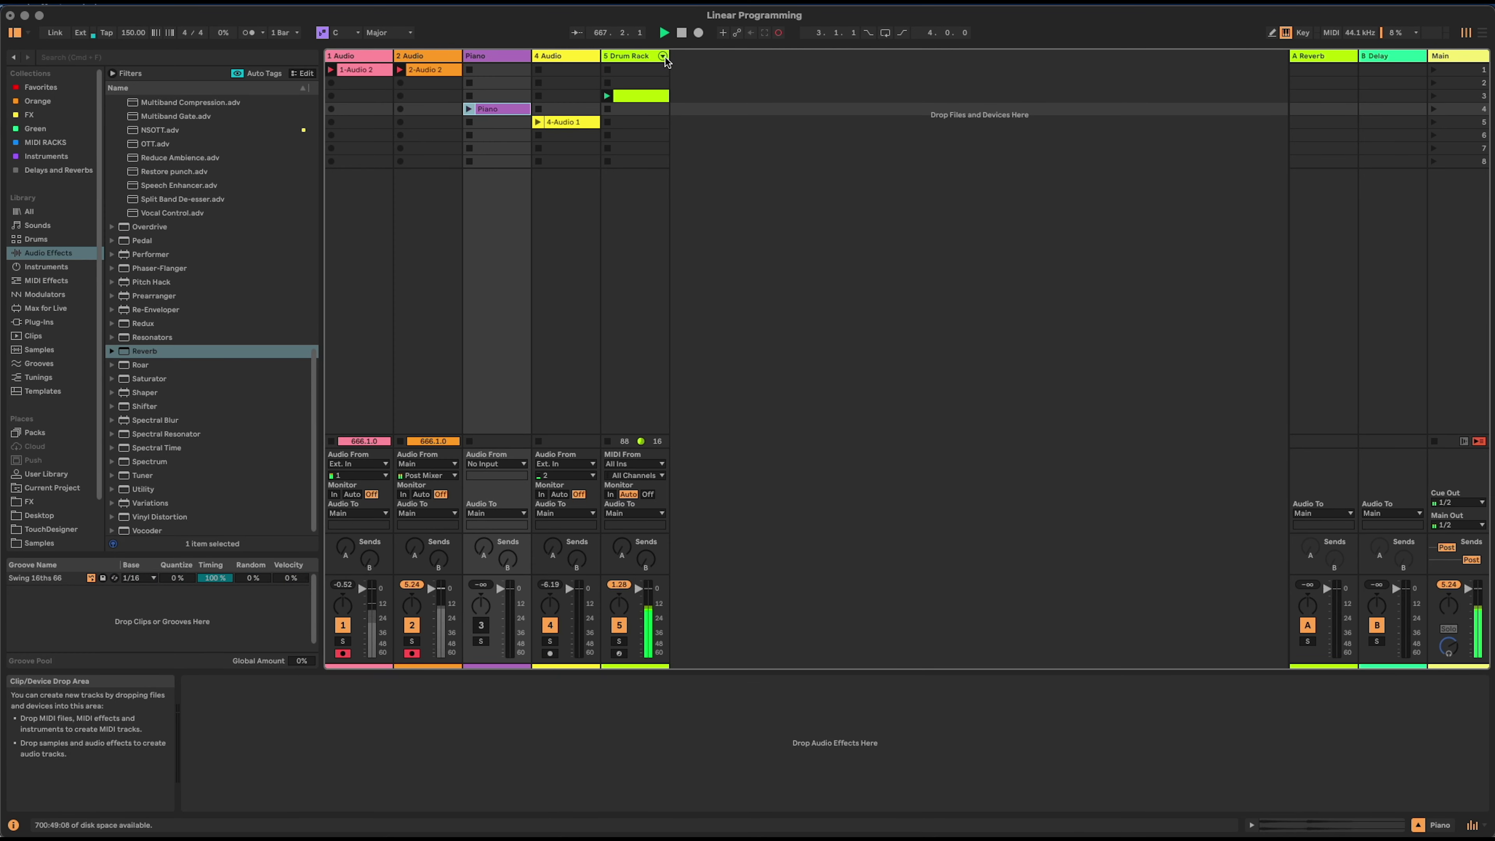
{"action": "left_click", "coordinate": [643, 54]}
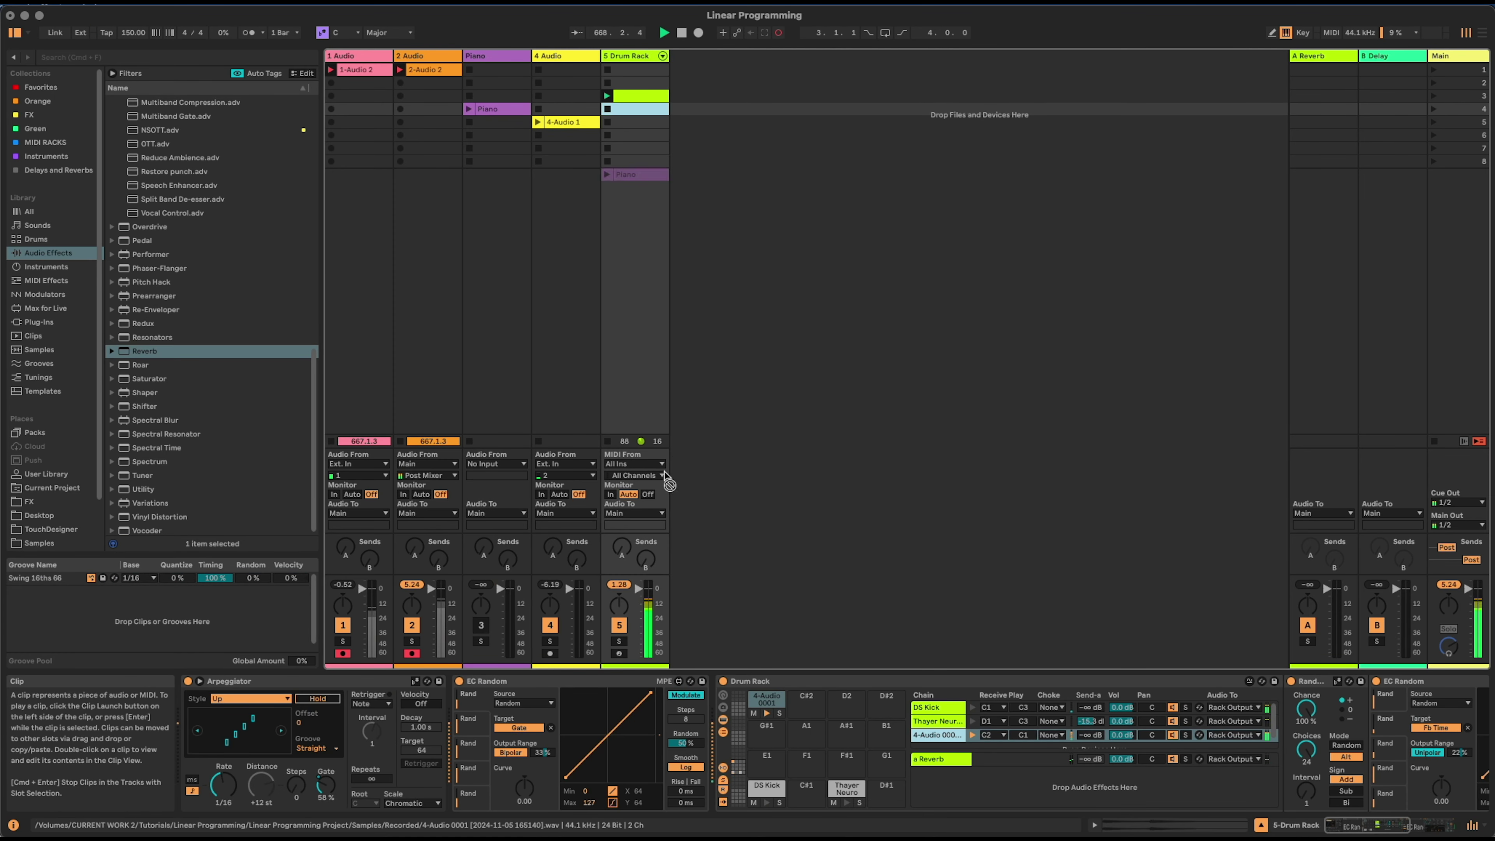
{"action": "left_click_drag", "start_coordinate": [765, 760], "coordinate": [766, 763]}
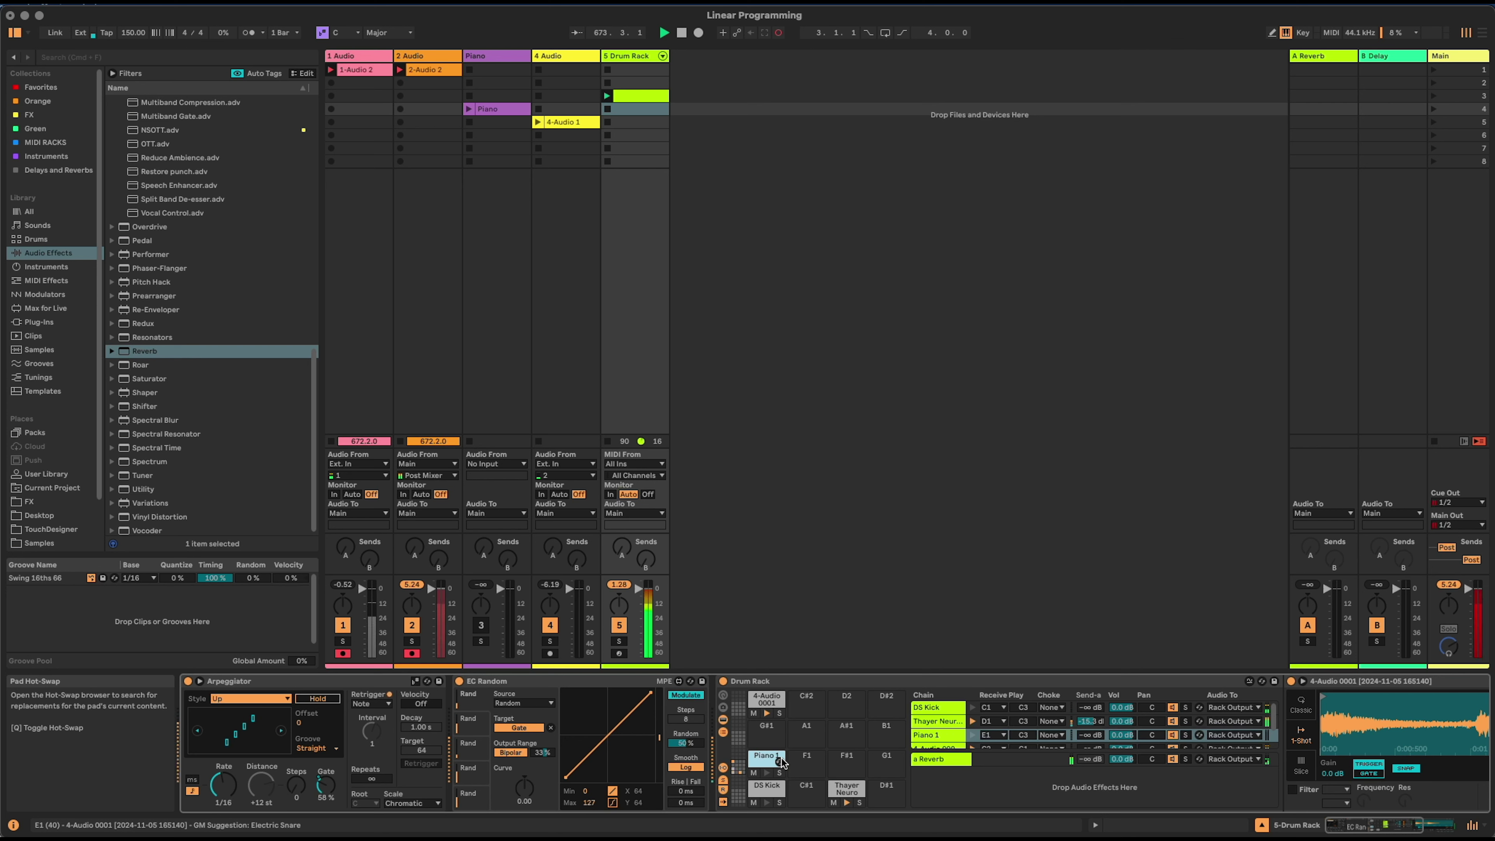
{"action": "left_click", "coordinate": [1344, 817]}
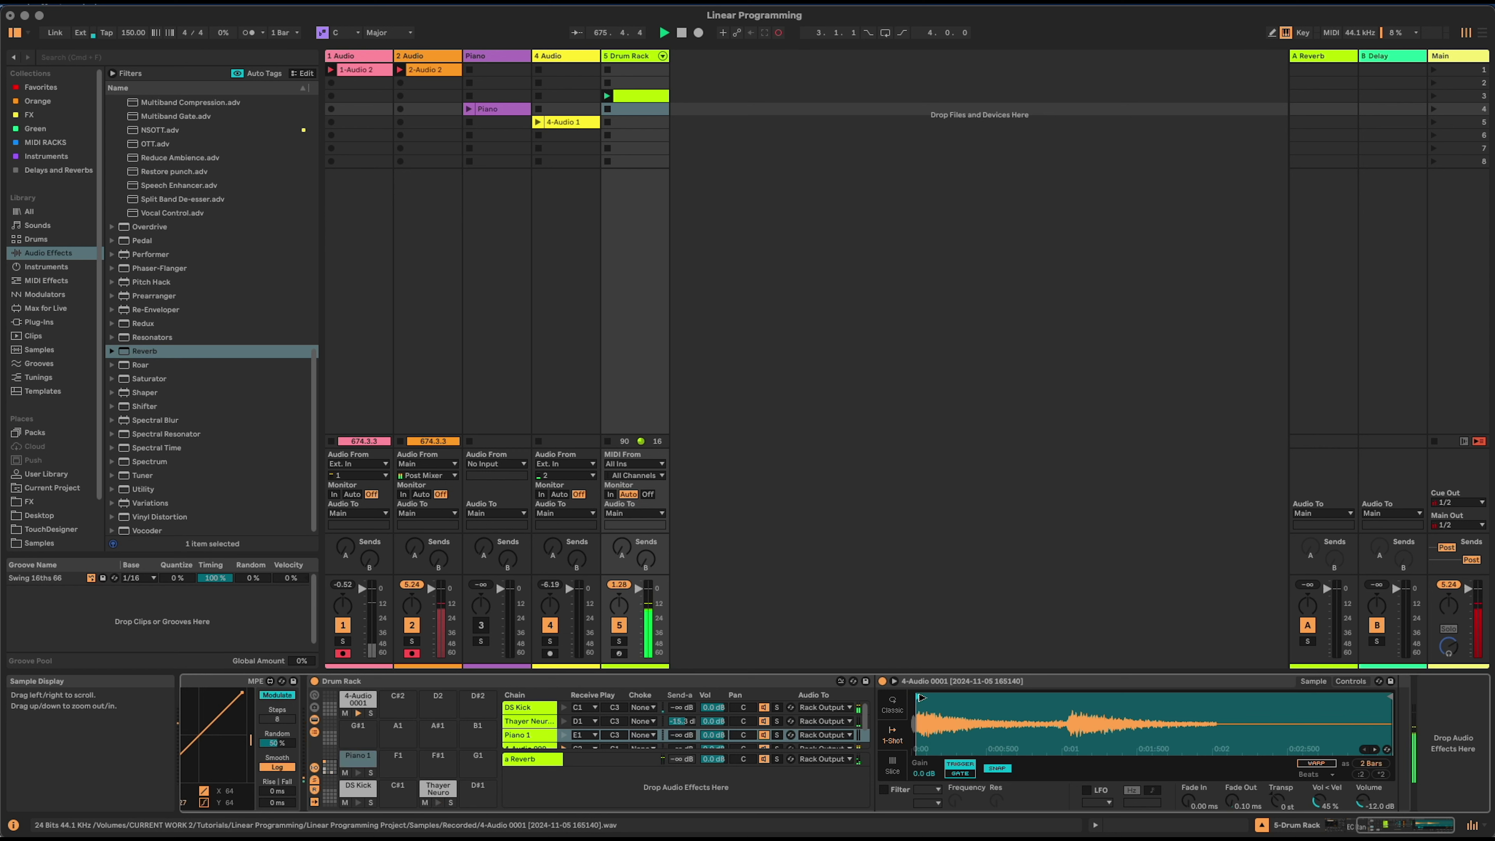
{"action": "left_click_drag", "start_coordinate": [1384, 697], "coordinate": [1059, 696]}
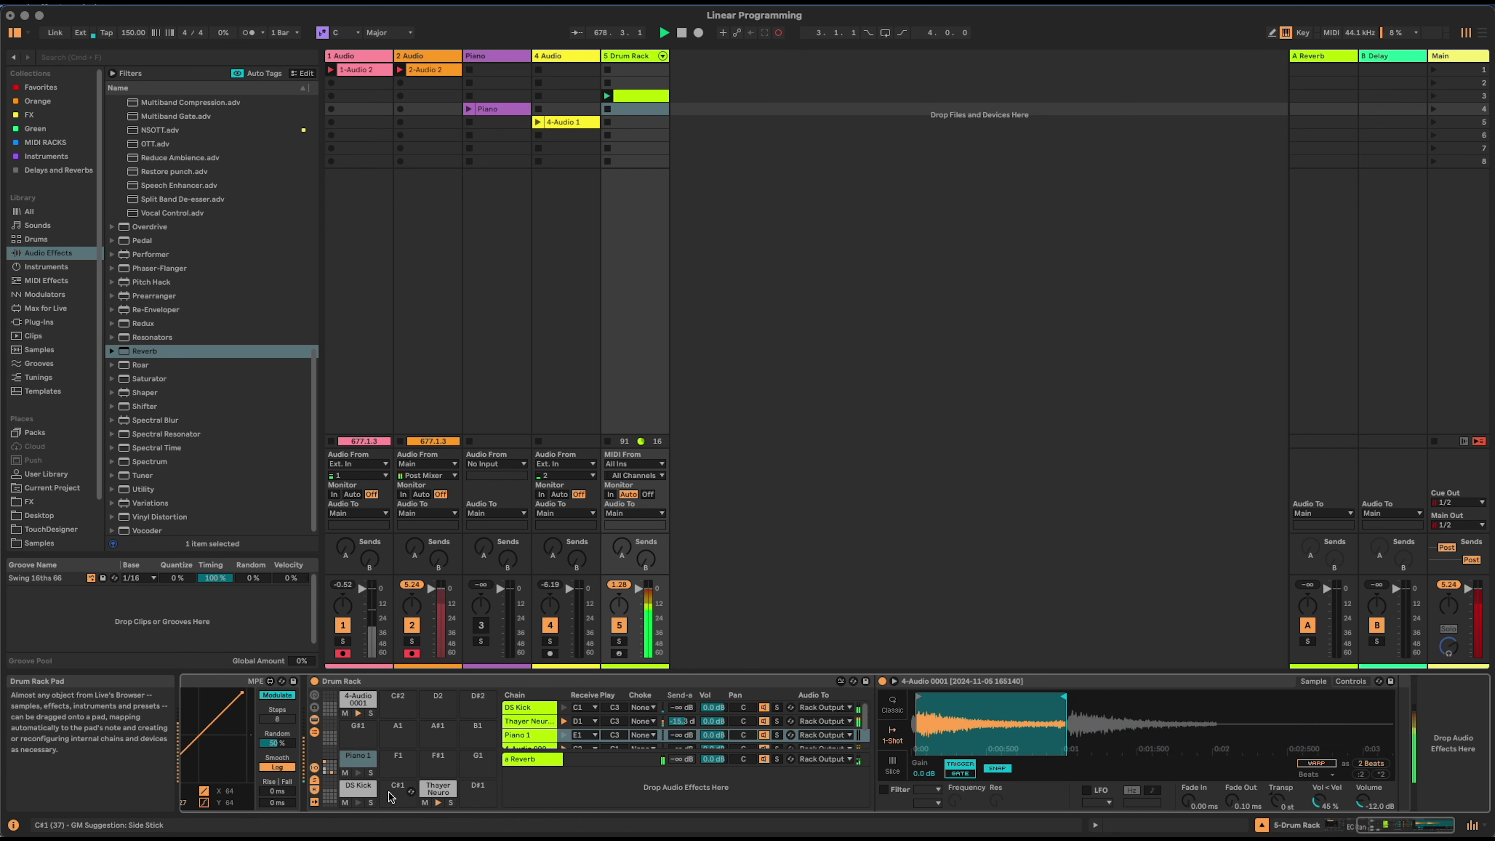
- Copy the Piano 1 pad from E1 to F1 and rename the copied chain Piano 2
{"action": "left_click_drag", "start_coordinate": [350, 761], "coordinate": [402, 761]}
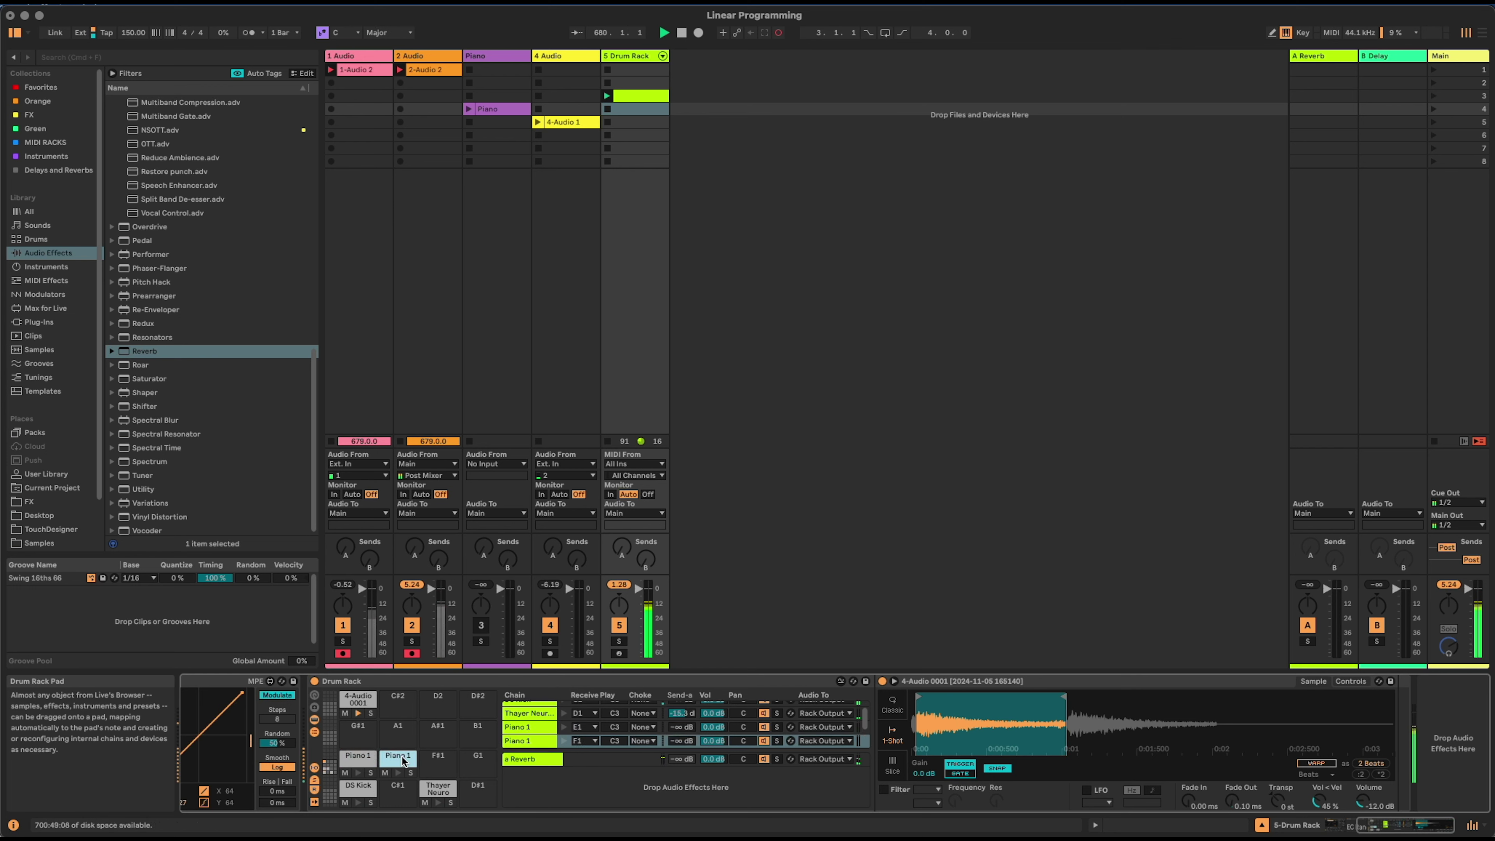
{"action": "left_click", "coordinate": [539, 737]}
{"action": "type", "text": "Piano 2"}
{"action": "key", "text": "Return"}
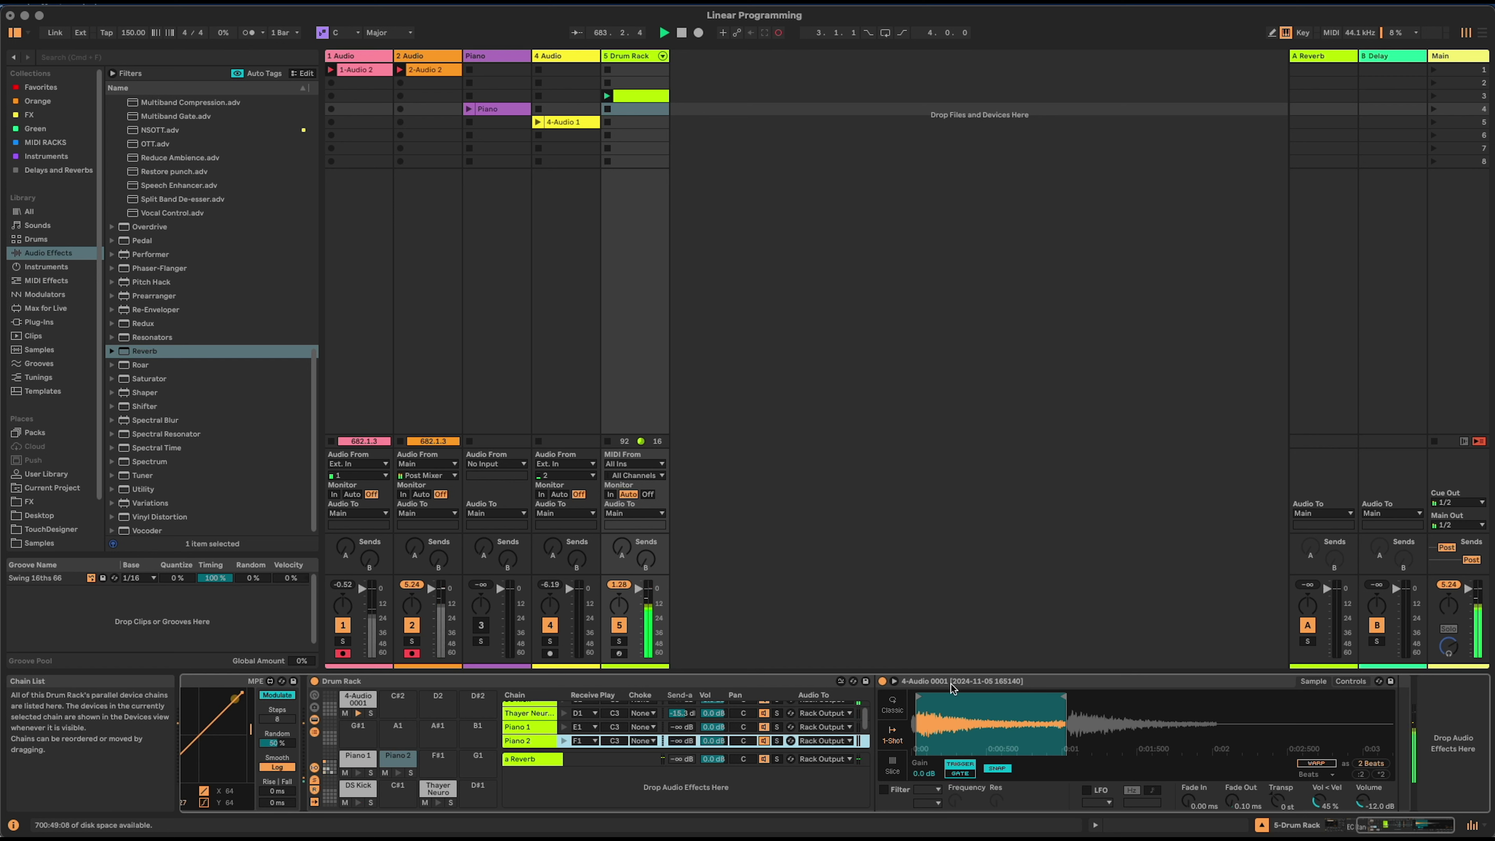
- Set the start and end of Piano 2's sample region around the second piano hit
{"action": "mouse_move", "coordinate": [1064, 694]}
{"action": "left_mouse_down"}
{"action": "mouse_move", "coordinate": [1247, 691]}
{"action": "mouse_move", "coordinate": [1216, 694]}
{"action": "left_mouse_up"}
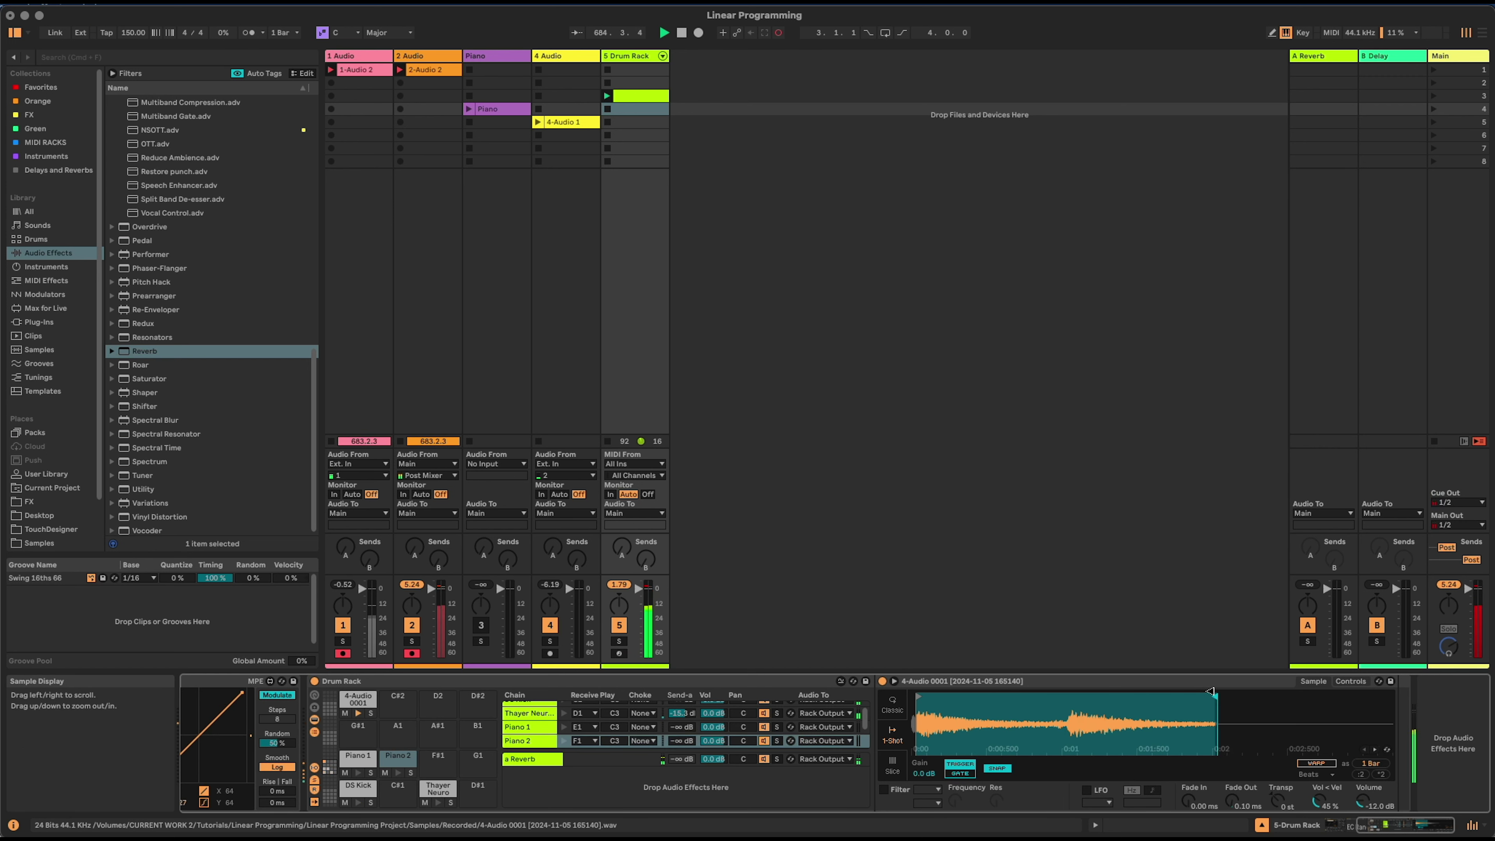
{"action": "left_click_drag", "start_coordinate": [917, 694], "coordinate": [1068, 692]}
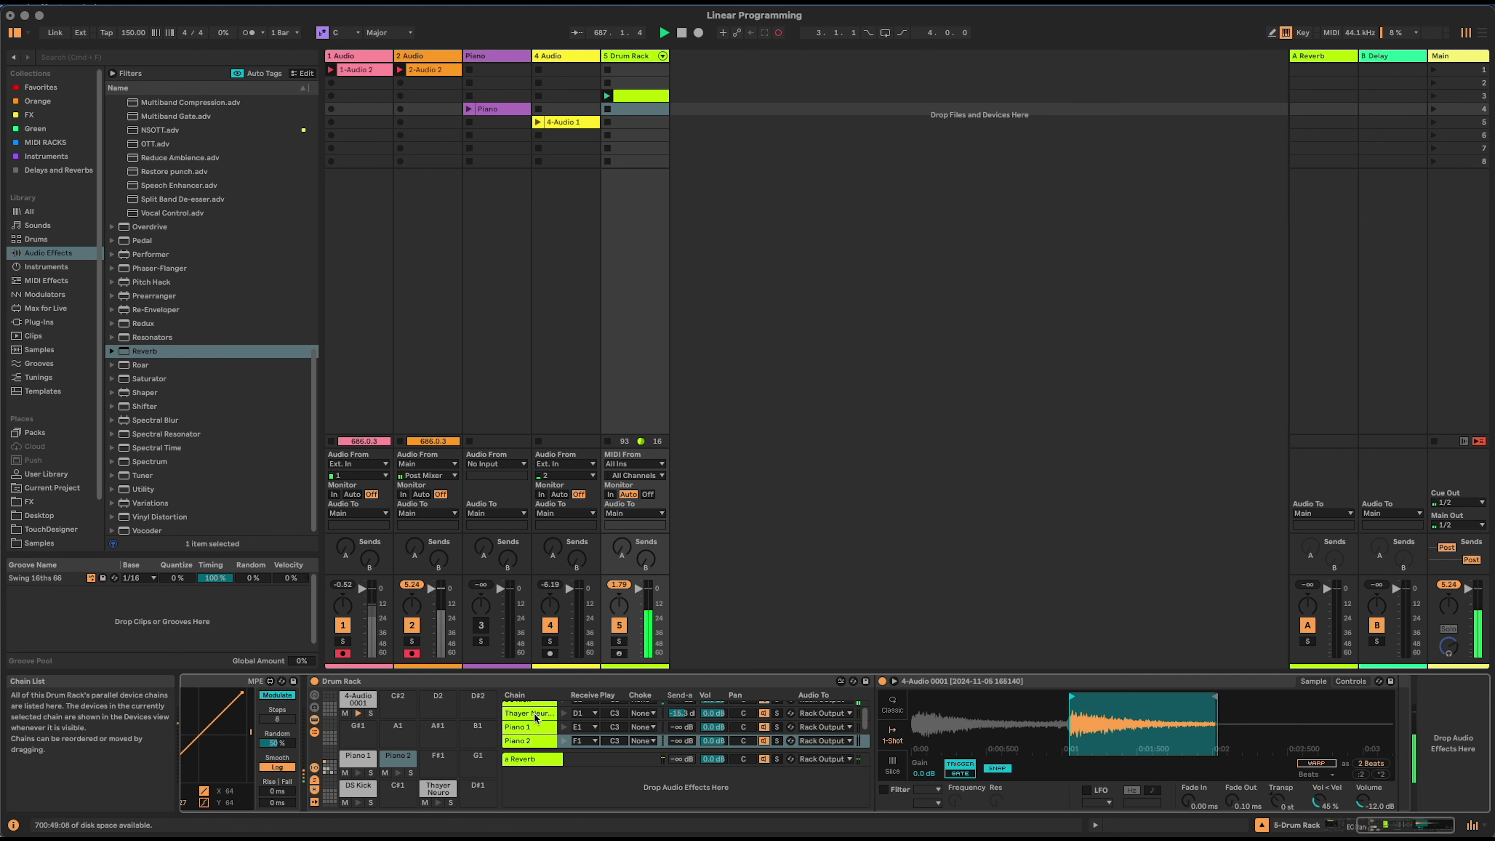
- Assign both the Piano 1 and Piano 2 chains to choke group 1
{"action": "left_click", "coordinate": [535, 728]}
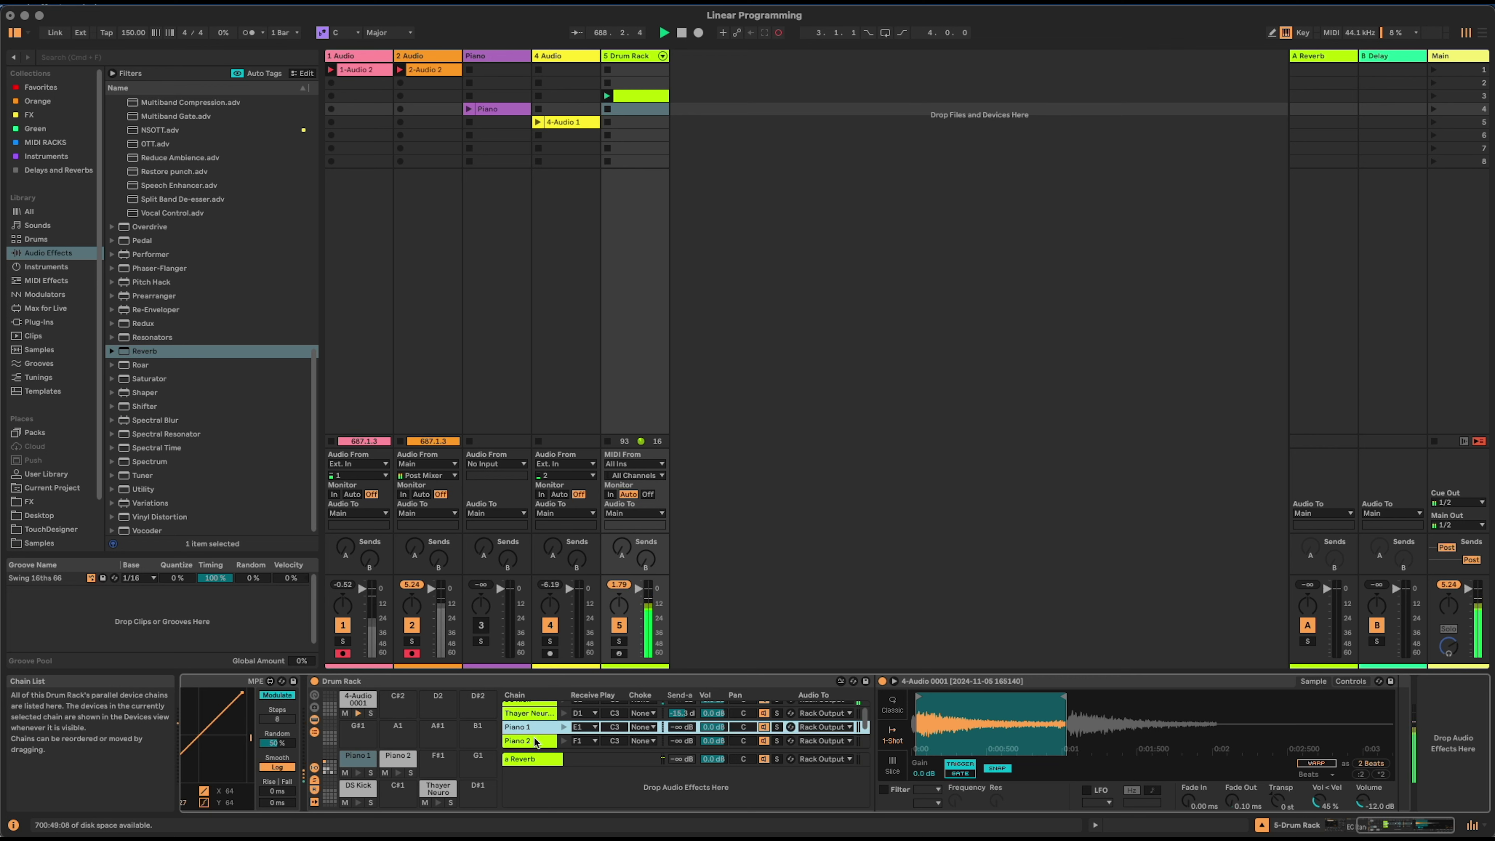
{"action": "left_click", "coordinate": [535, 740], "text": "shift"}
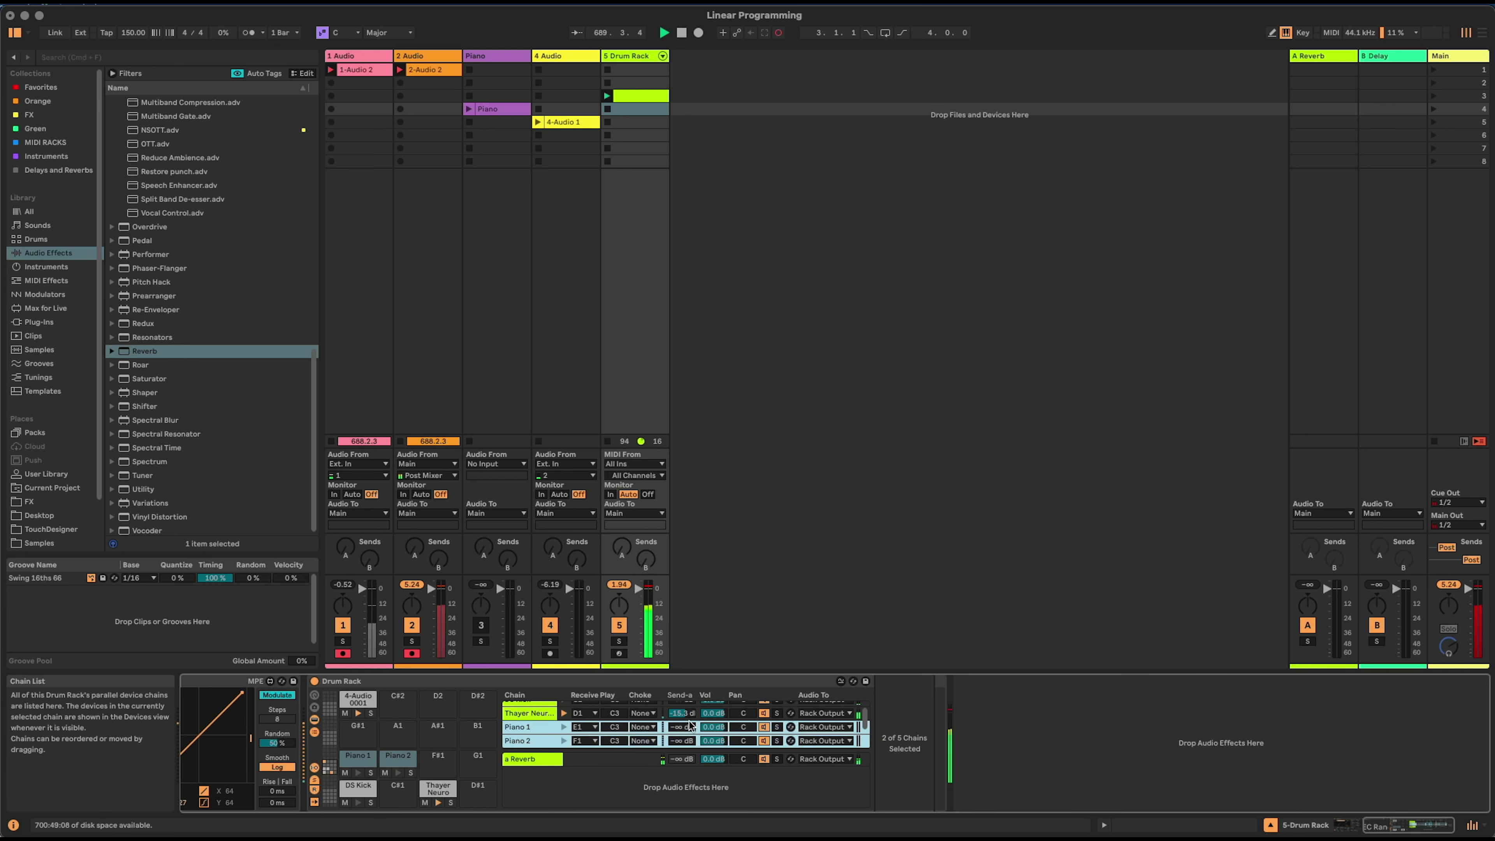
{"action": "left_click", "coordinate": [642, 728]}
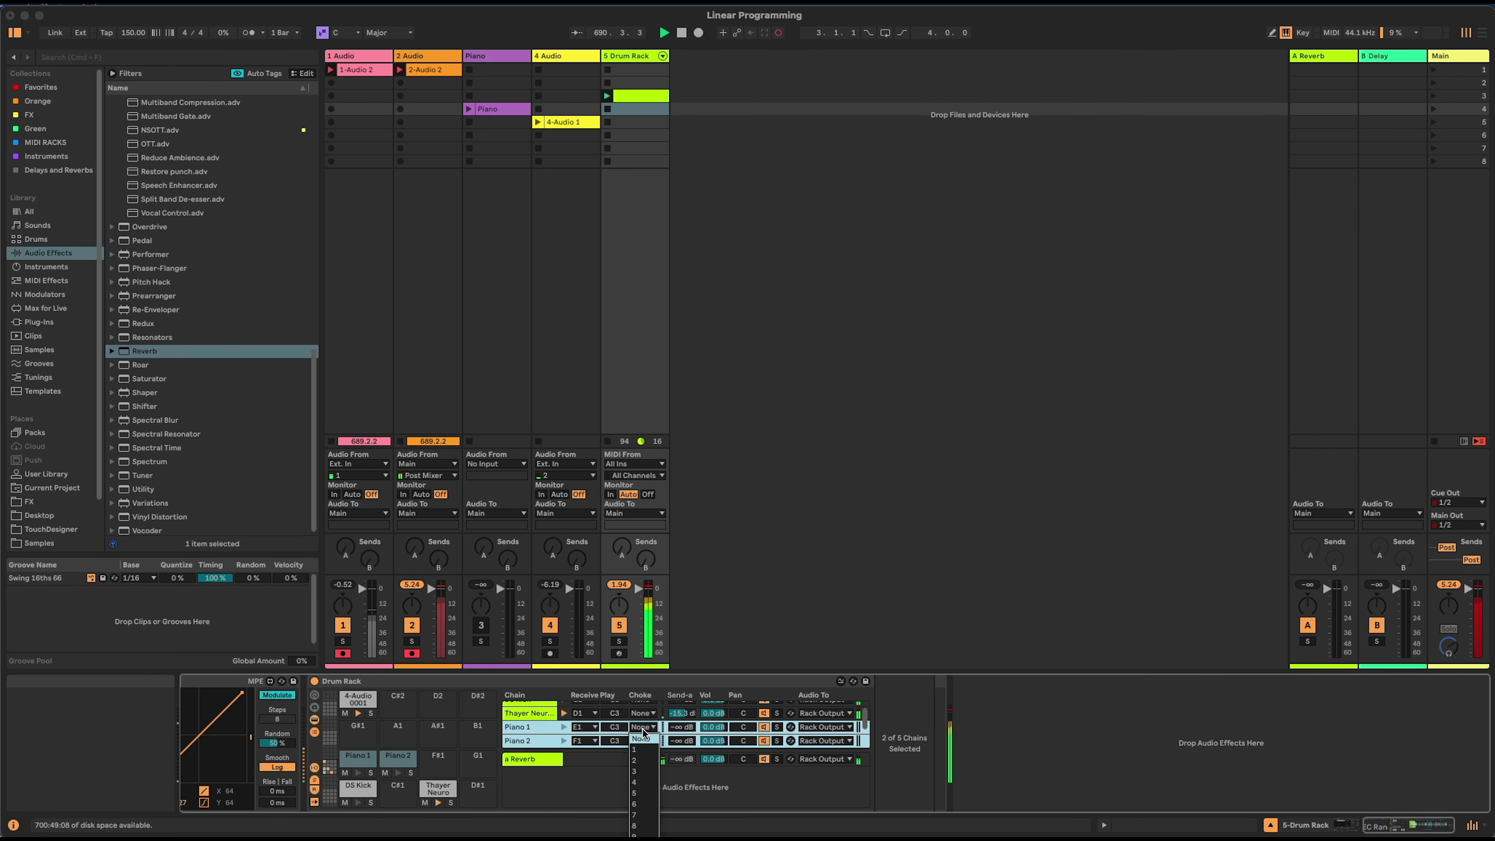
{"action": "left_click", "coordinate": [645, 749]}
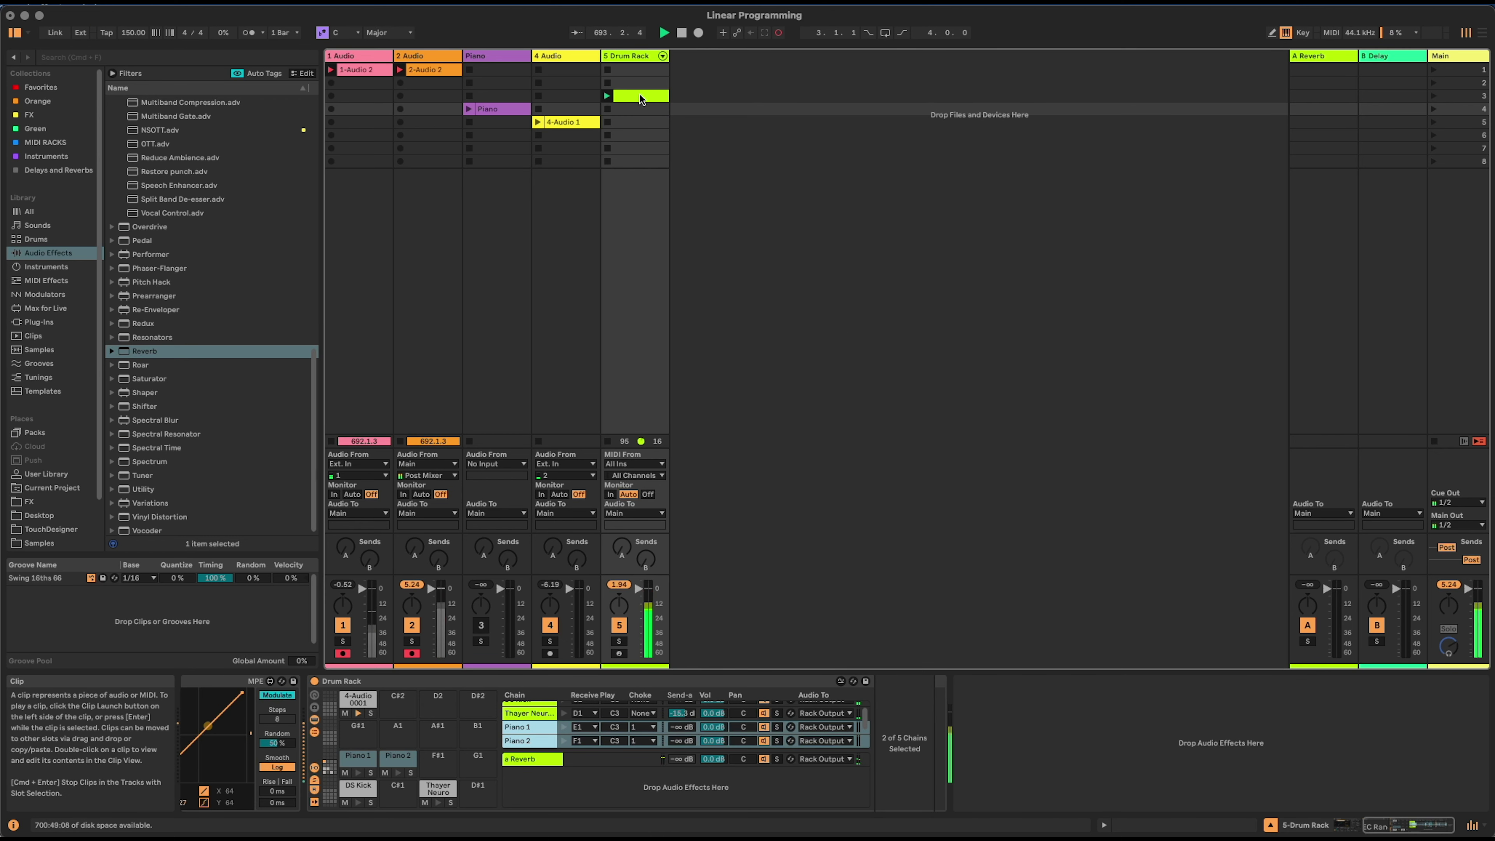
{"action": "left_click", "coordinate": [524, 745]}
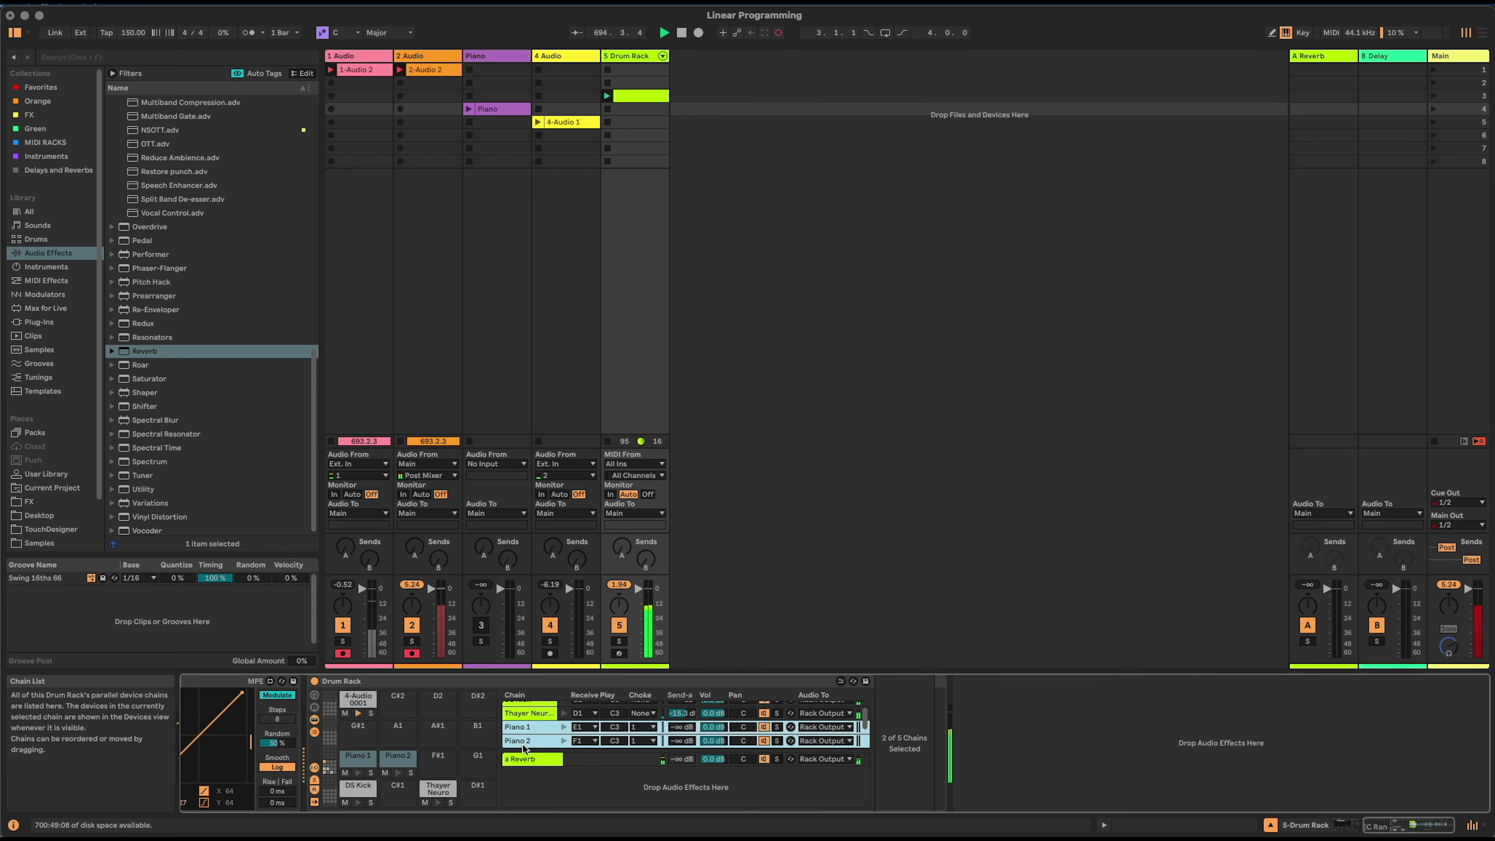
- Open the Drum Rack clip and add a sixteenth note at 1.1.1 on both Piano 1 and Piano 2
{"action": "double_click", "coordinate": [631, 96]}
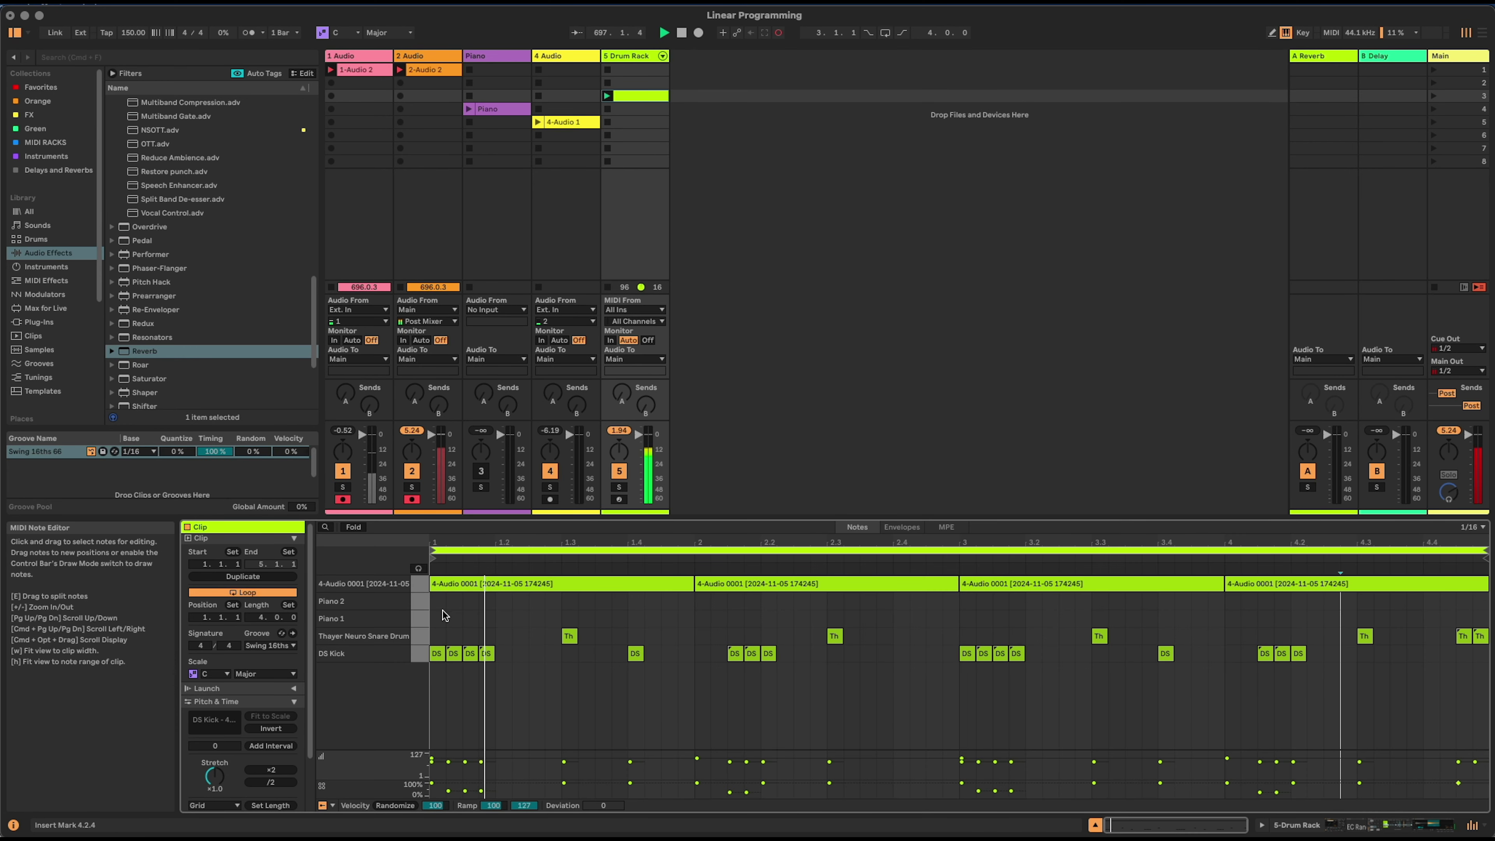
{"action": "right_click", "coordinate": [485, 616]}
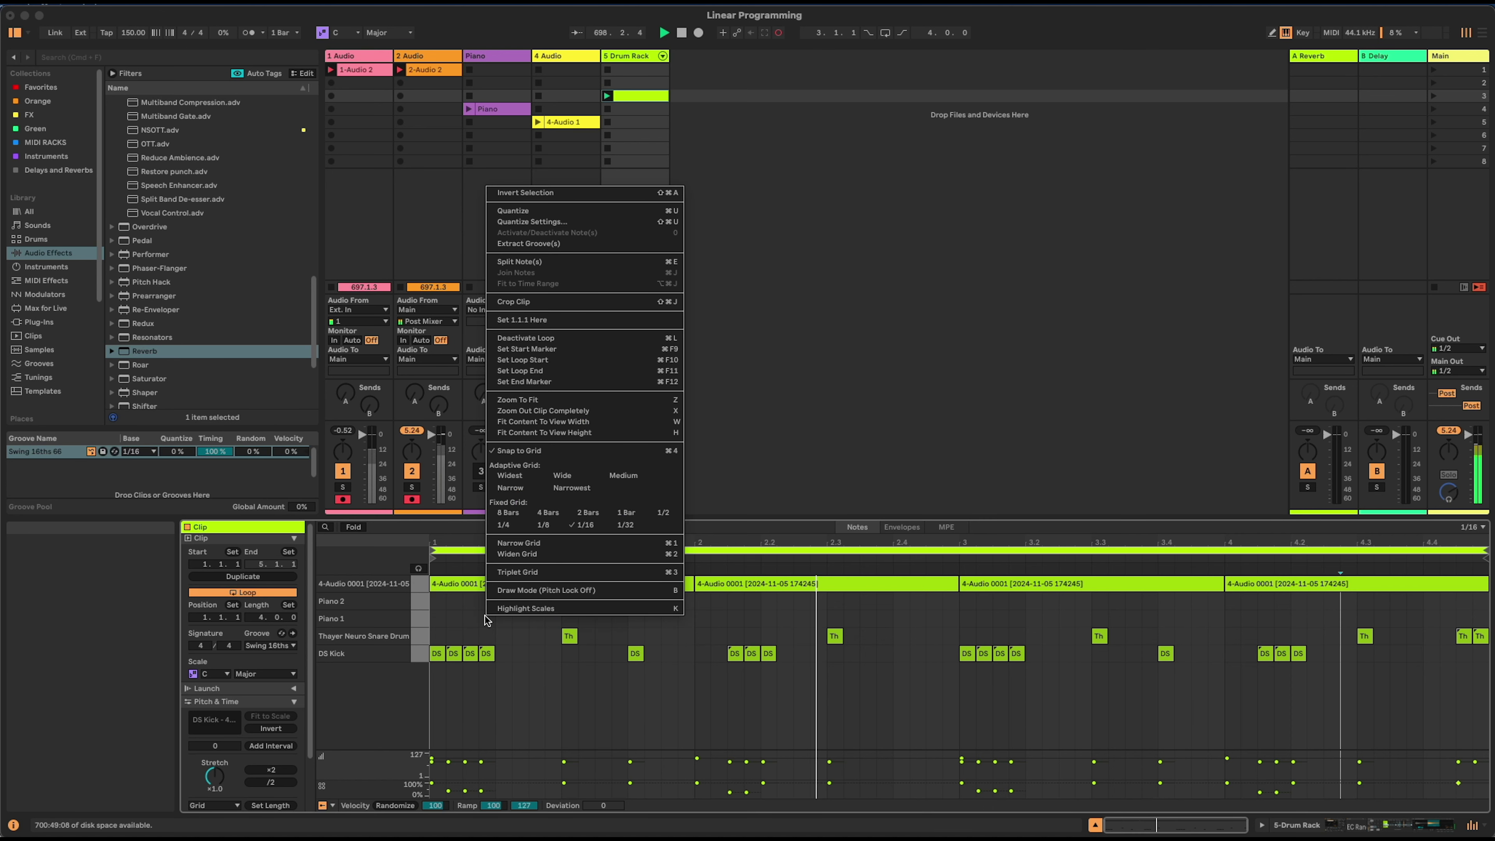
{"action": "left_click", "coordinate": [512, 660]}
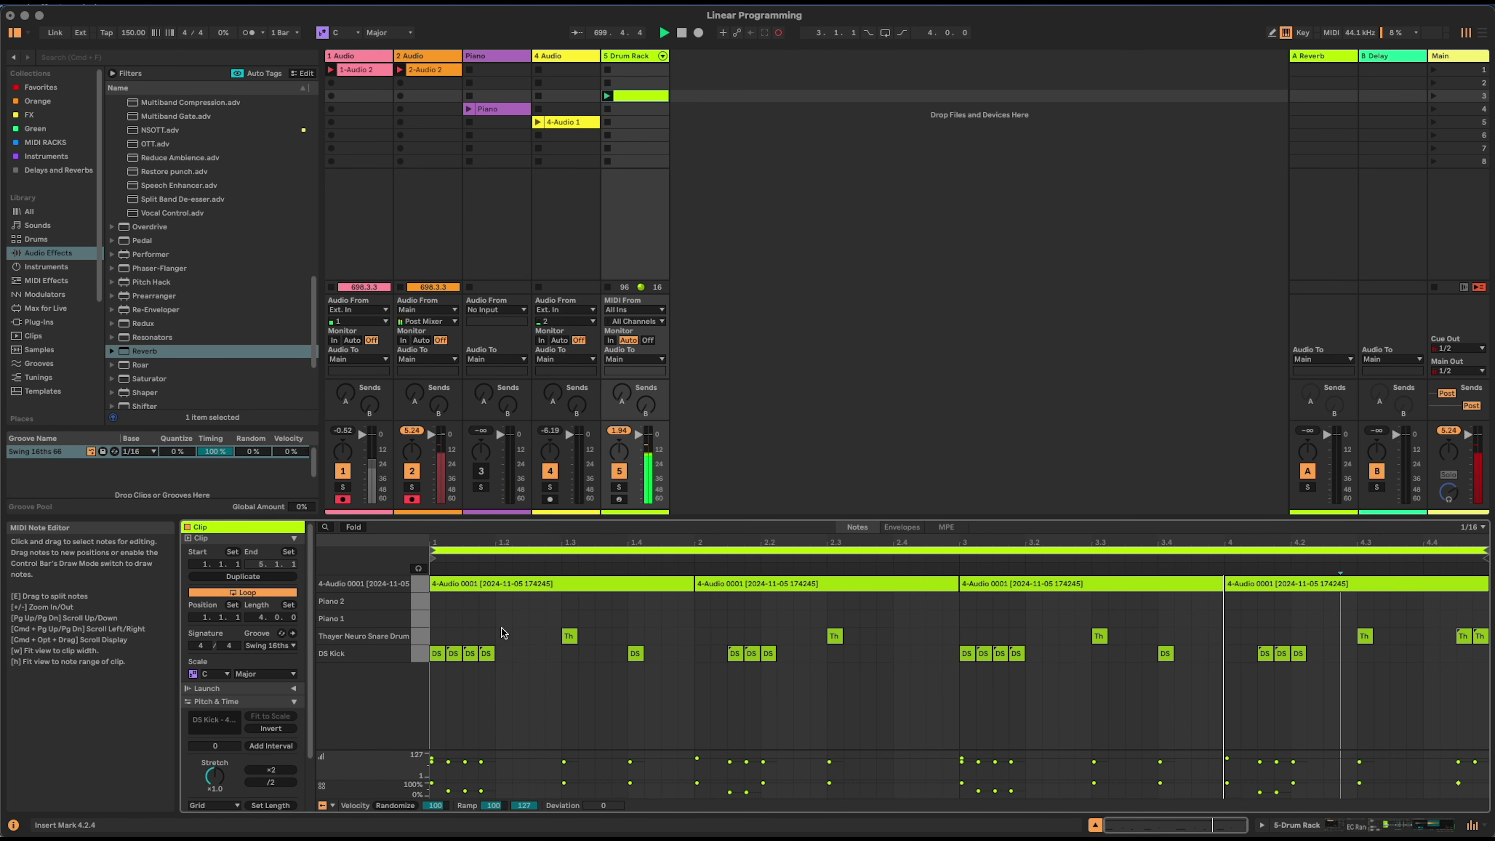
{"action": "right_click", "coordinate": [442, 616]}
{"action": "left_click", "coordinate": [445, 615]}
{"action": "double_click", "coordinate": [438, 619]}
{"action": "mouse_move", "coordinate": [440, 623]}
{"action": "left_mouse_down"}
{"action": "mouse_move", "coordinate": [454, 630]}
{"action": "mouse_move", "coordinate": [437, 602]}
{"action": "left_mouse_up"}
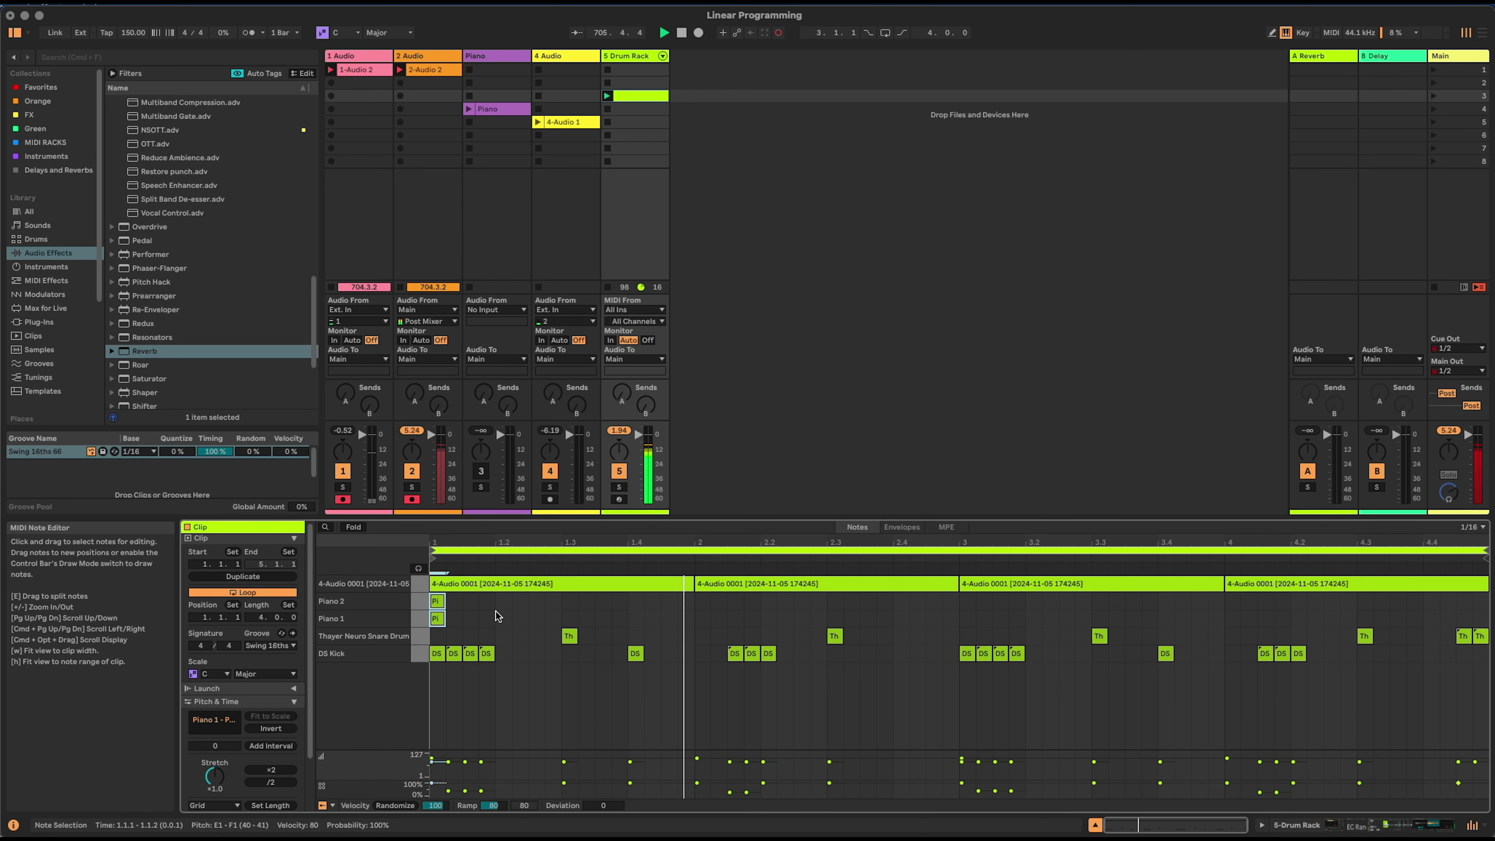
- Duplicate the Piano 1 and Piano 2 notes on every sixteenth through to the end of the four-bar clip
{"action": "key", "text": "super+d"}
{"action": "key", "text": "super+d"}
{"action": "key", "text": "super+d"}
{"action": "key", "text": "super+d"}
{"action": "key", "text": "super+d"}
{"action": "key", "text": "super+d"}
{"action": "key", "text": "super+d"}
{"action": "key", "text": "super+d"}
{"action": "key", "text": "super+d"}
{"action": "key", "text": "super+d"}
{"action": "key", "text": "super+d"}
{"action": "key", "text": "super+d"}
{"action": "key", "text": "super+d"}
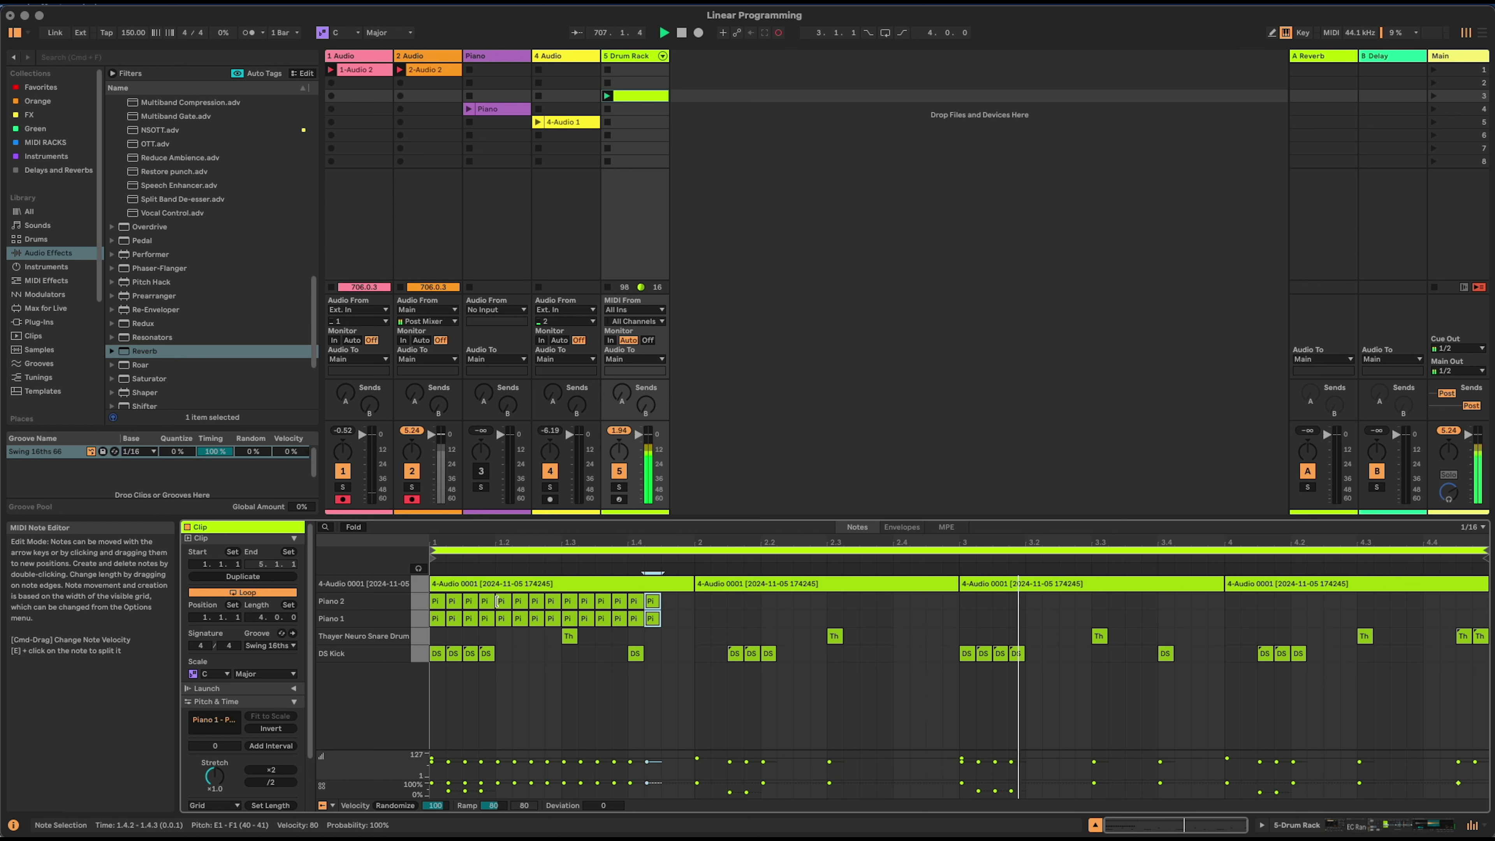
{"action": "key", "text": "super+d"}
{"action": "key", "text": "super+d"}
{"action": "key", "text": "super+d"}
{"action": "key", "text": "super+d"}
{"action": "key", "text": "super+d"}
{"action": "key", "text": "super+d"}
{"action": "key", "text": "super+d"}
{"action": "key", "text": "super+d"}
{"action": "key", "text": "super+d"}
{"action": "key", "text": "super+d"}
{"action": "key", "text": "super+d"}
{"action": "key", "text": "super+d"}
{"action": "key", "text": "super+d"}
{"action": "key", "text": "super+d"}
{"action": "key", "text": "super+d"}
{"action": "key", "text": "super+d"}
{"action": "key", "text": "super+d"}
{"action": "key", "text": "super+d"}
{"action": "key", "text": "super+d"}
{"action": "key", "text": "super+d"}
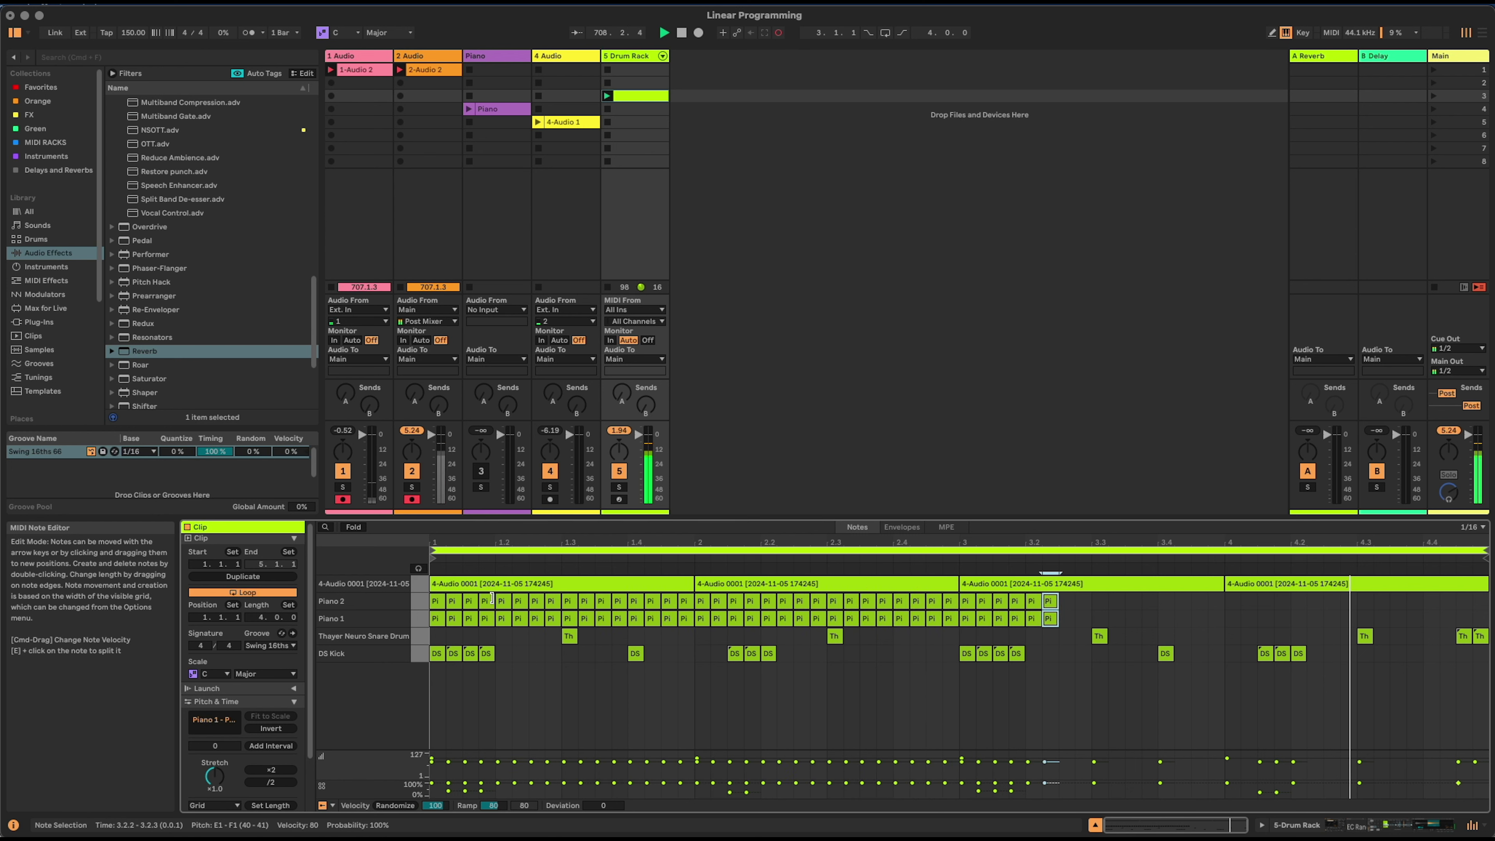
{"action": "key", "text": "super+d"}
{"action": "key", "text": "super+d"}
{"action": "key", "text": "super+d"}
{"action": "key", "text": "super+d"}
{"action": "key", "text": "super+d"}
{"action": "key", "text": "super+d"}
{"action": "key", "text": "super+d"}
{"action": "key", "text": "super+d"}
{"action": "key", "text": "super+d"}
{"action": "key", "text": "super+d"}
{"action": "key", "text": "super+d"}
{"action": "key", "text": "super+d"}
{"action": "key", "text": "super+d"}
{"action": "key", "text": "super+d"}
{"action": "key", "text": "super+d"}
{"action": "key", "text": "super+d"}
{"action": "key", "text": "super+d"}
{"action": "key", "text": "super+d"}
{"action": "key", "text": "super+d"}
{"action": "key", "text": "super+d"}
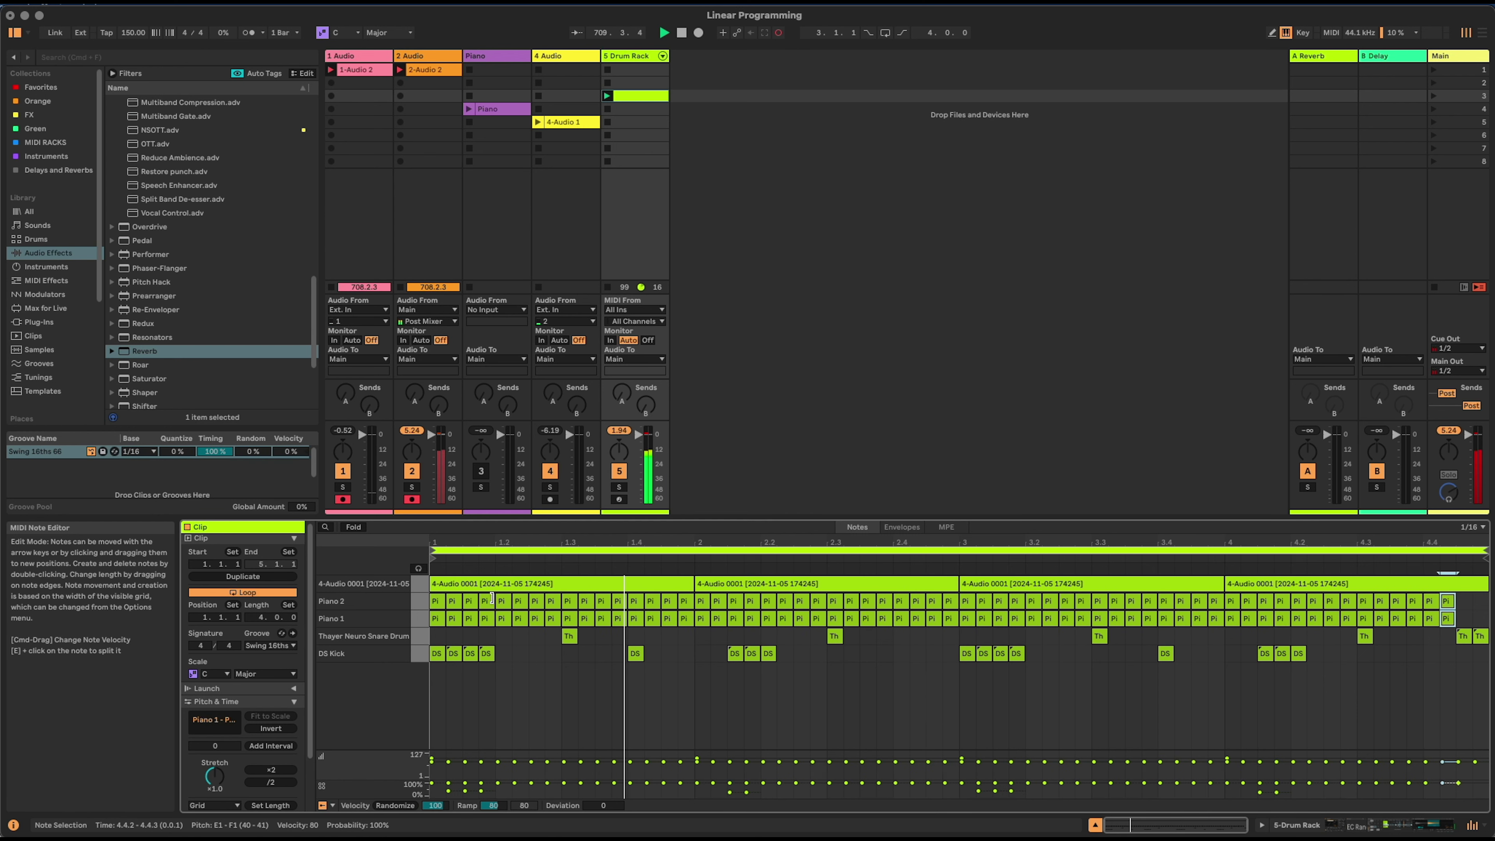
{"action": "key", "text": "super+d"}
{"action": "key", "text": "super+d"}
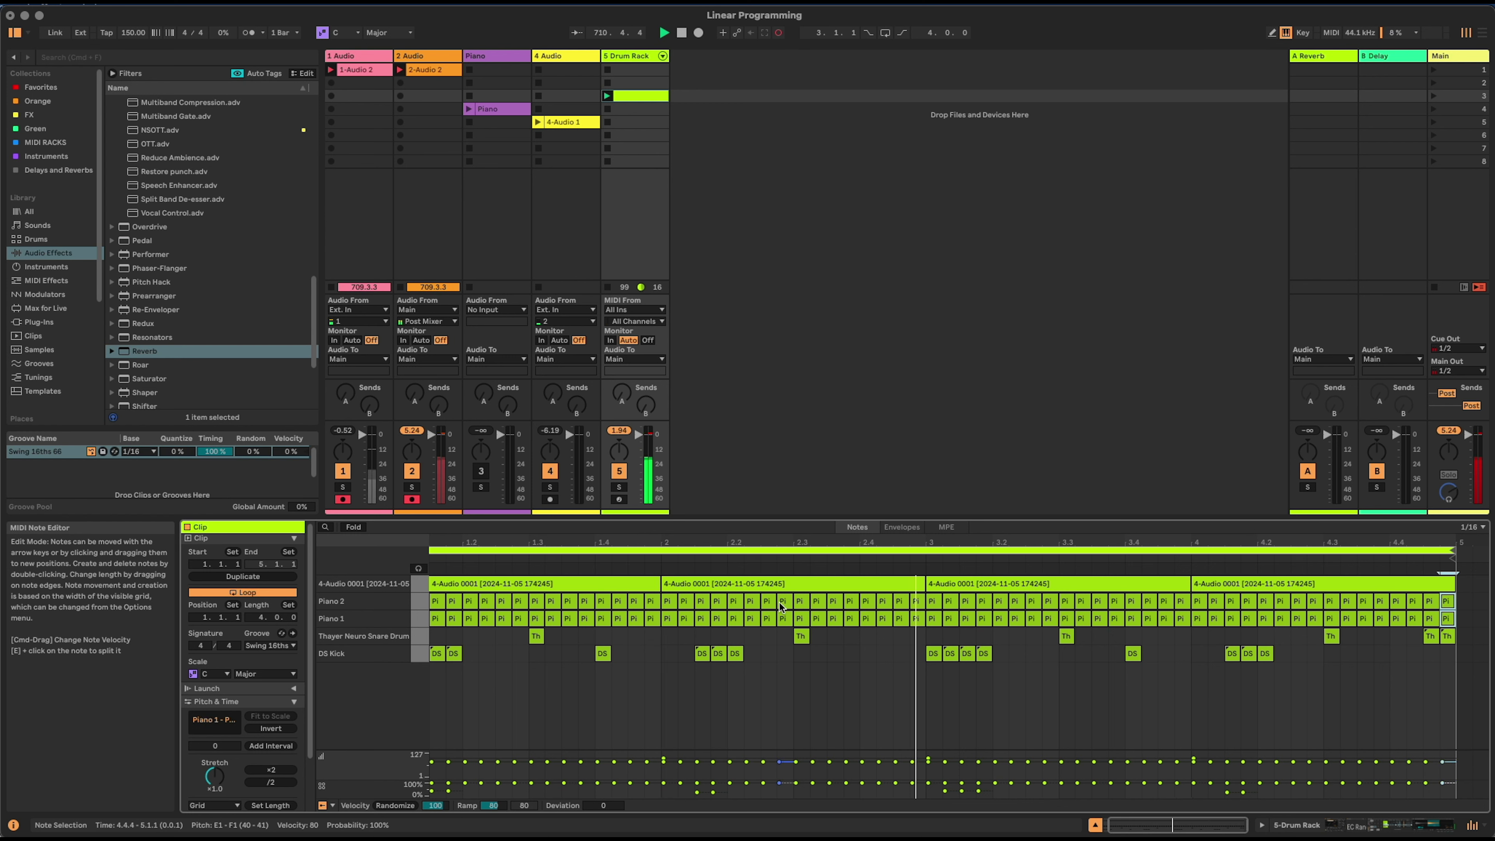
- Select all Piano 1 and Piano 2 notes and lower their chance to about 15%
{"action": "left_click_drag", "start_coordinate": [1461, 625], "coordinate": [434, 607]}
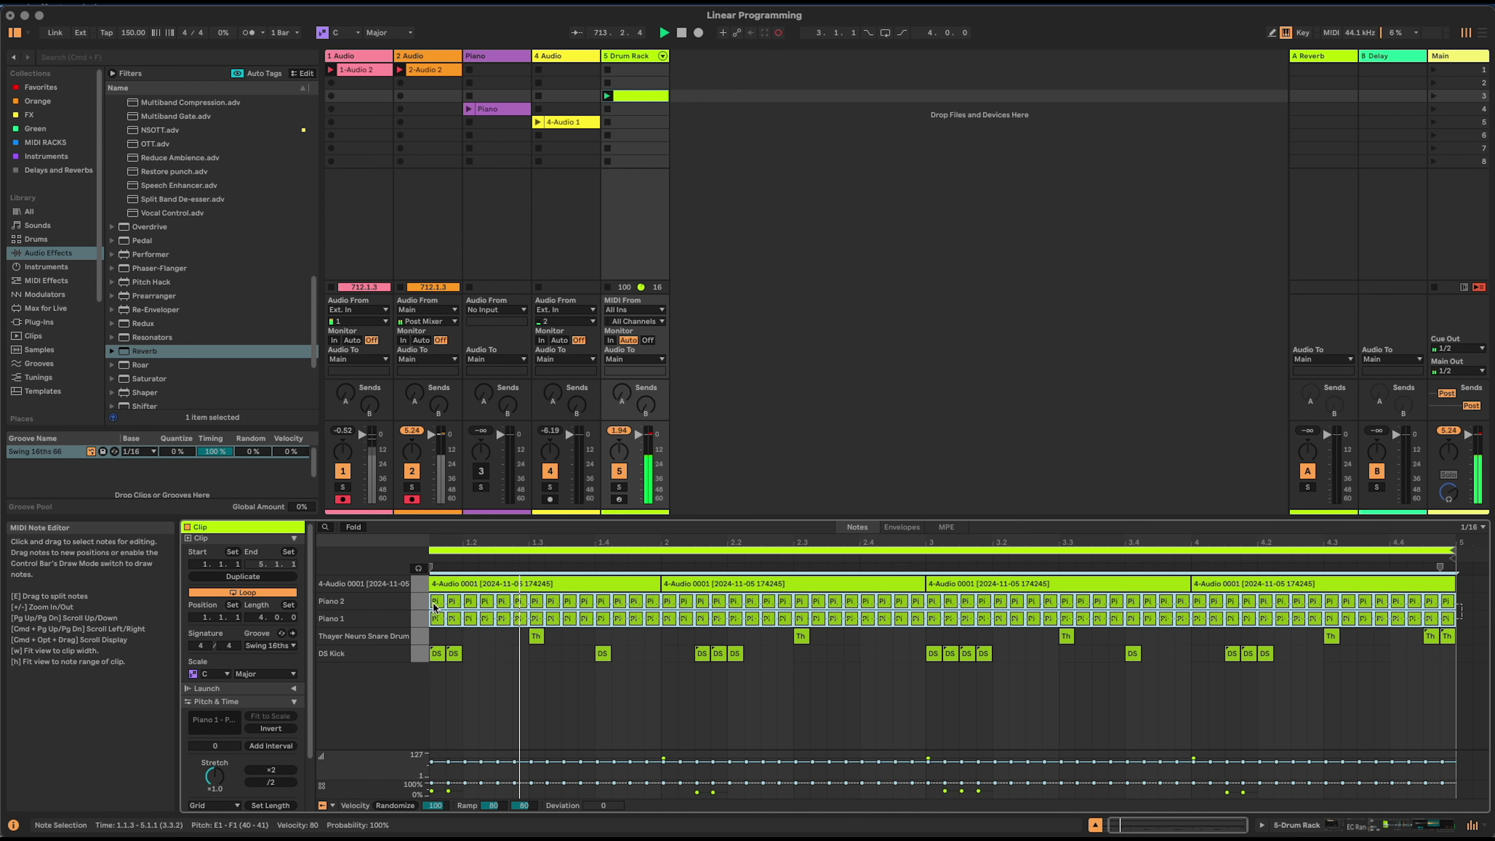
{"action": "left_click", "coordinate": [431, 790]}
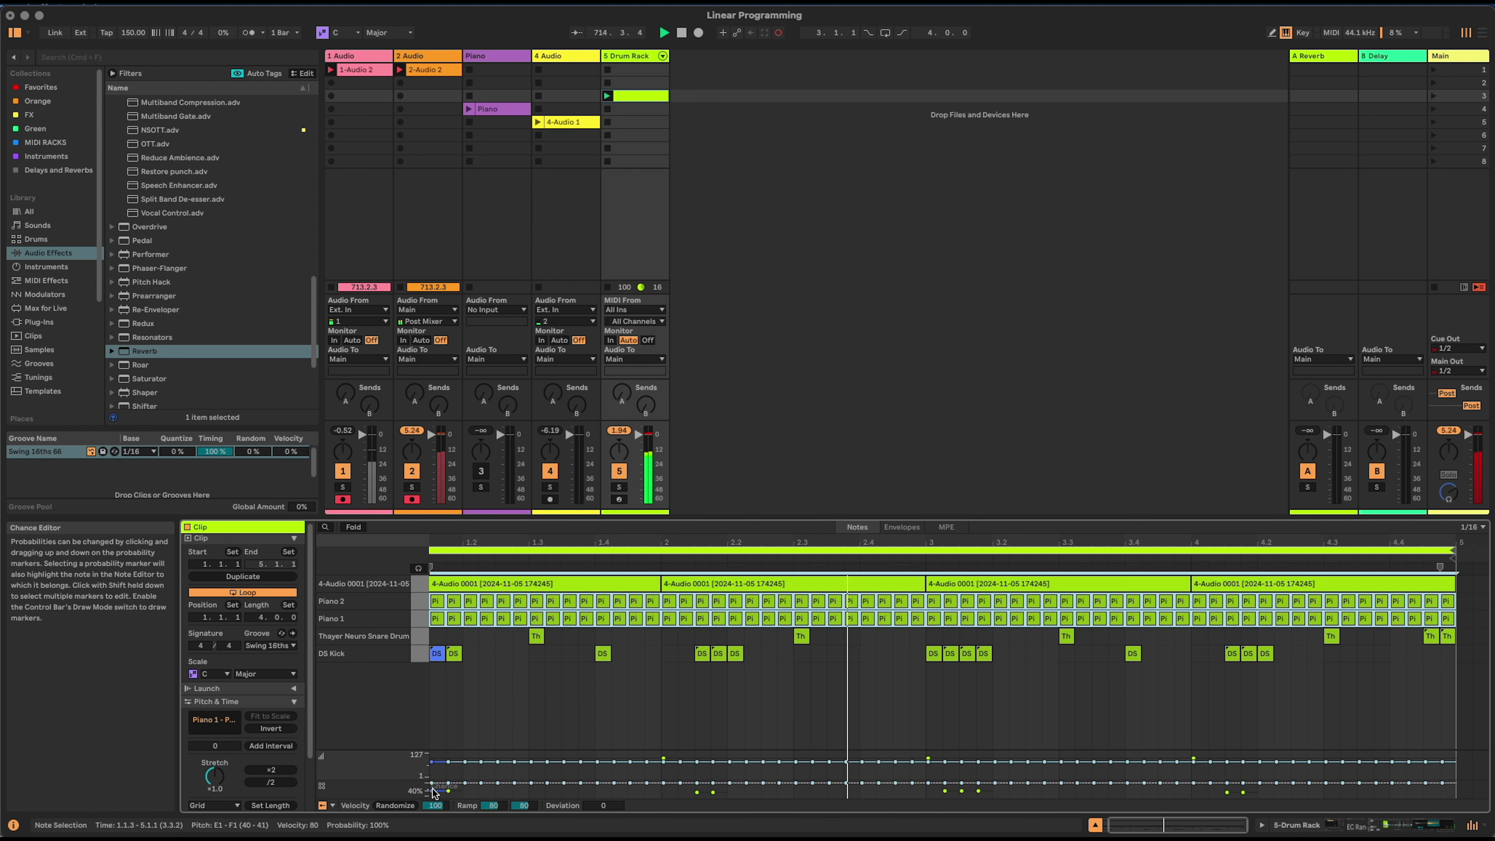
{"action": "left_click", "coordinate": [497, 783]}
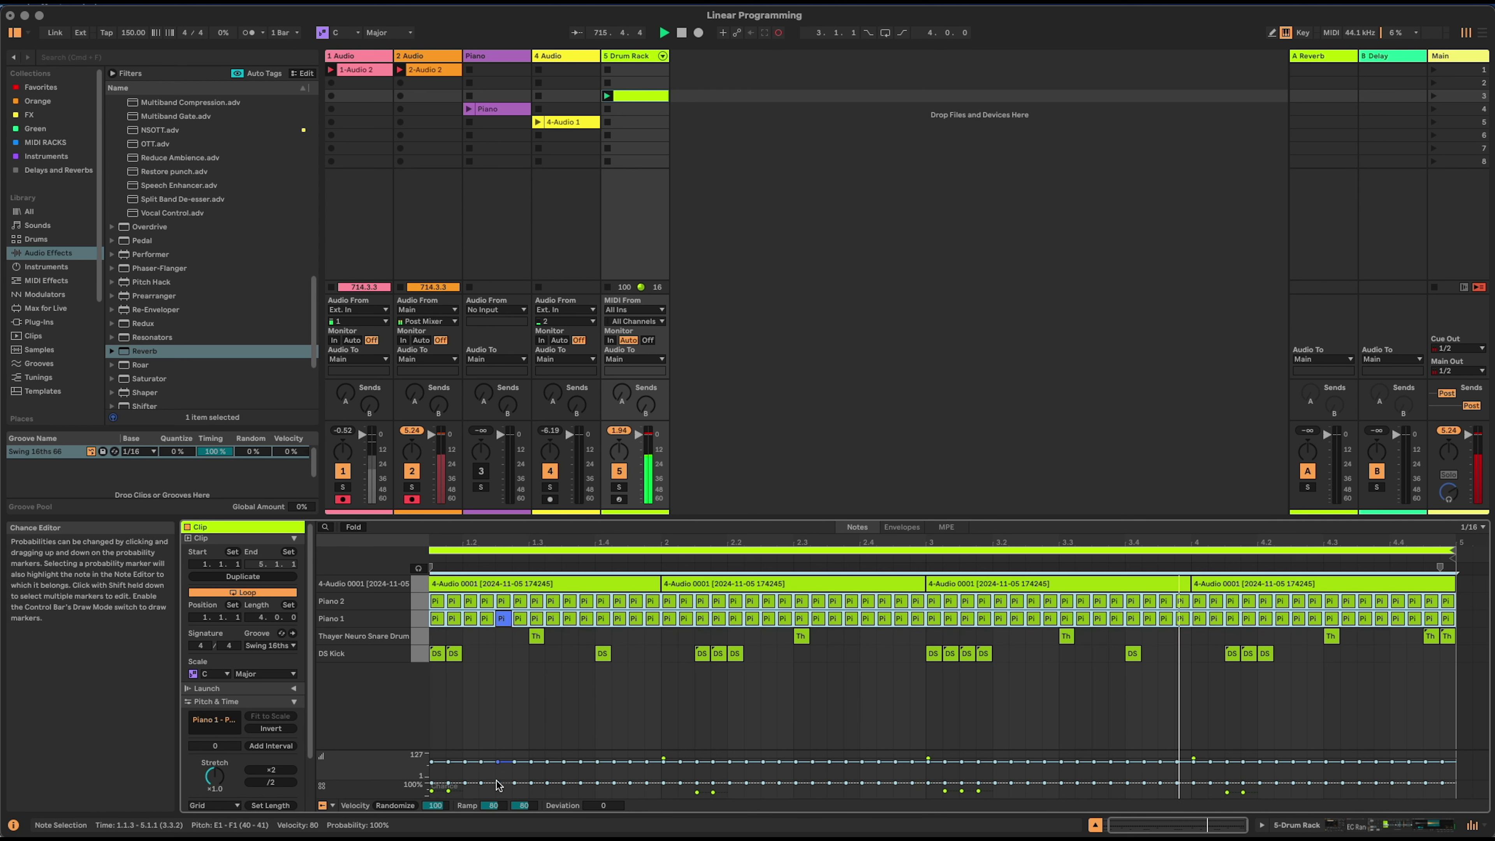
{"action": "left_click_drag", "start_coordinate": [497, 784], "coordinate": [497, 802]}
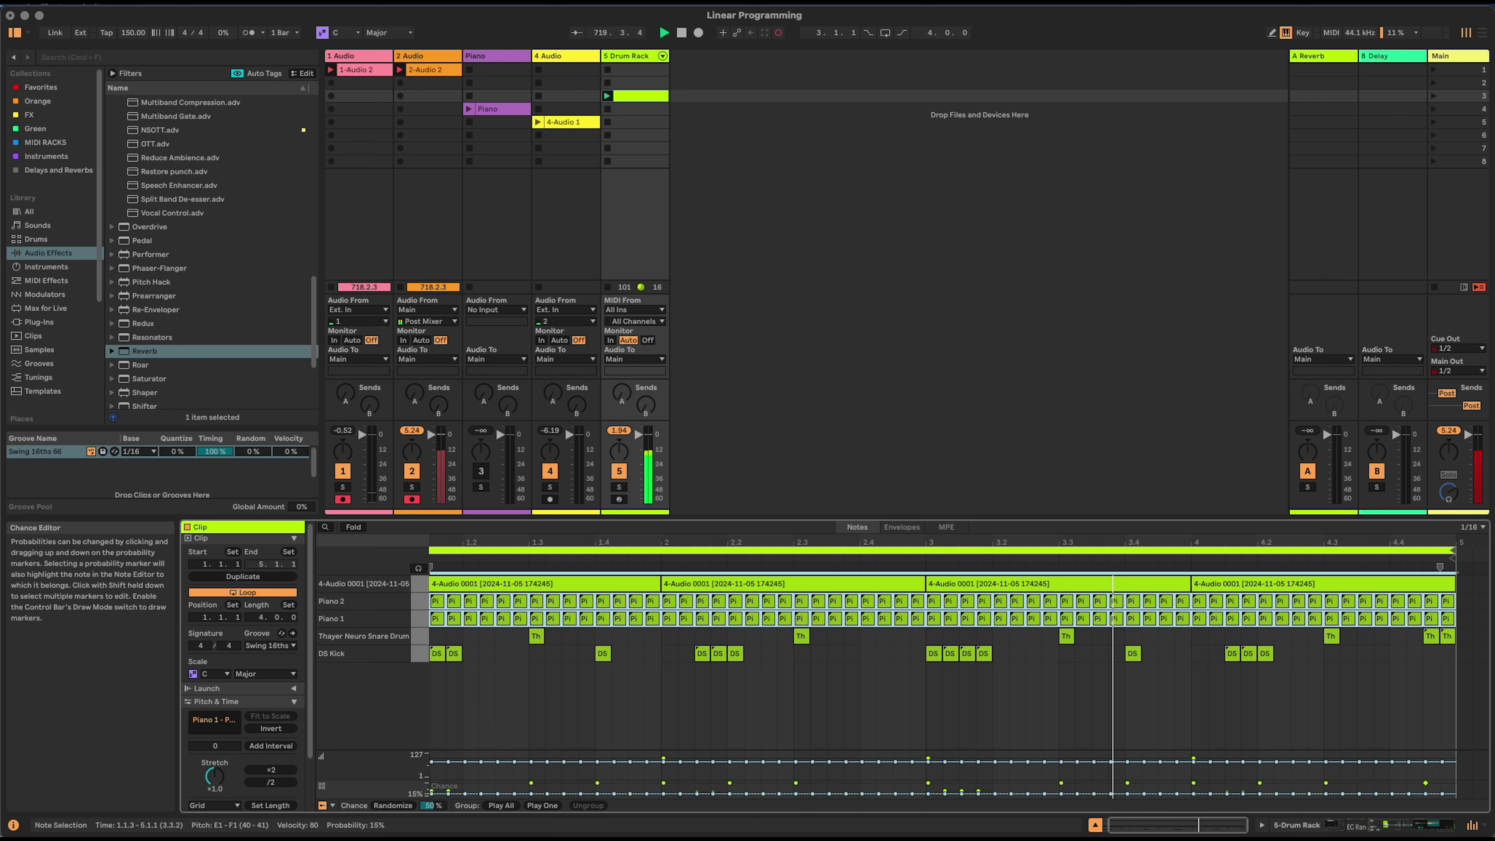
{"action": "left_click_drag", "start_coordinate": [497, 802], "coordinate": [497, 803]}
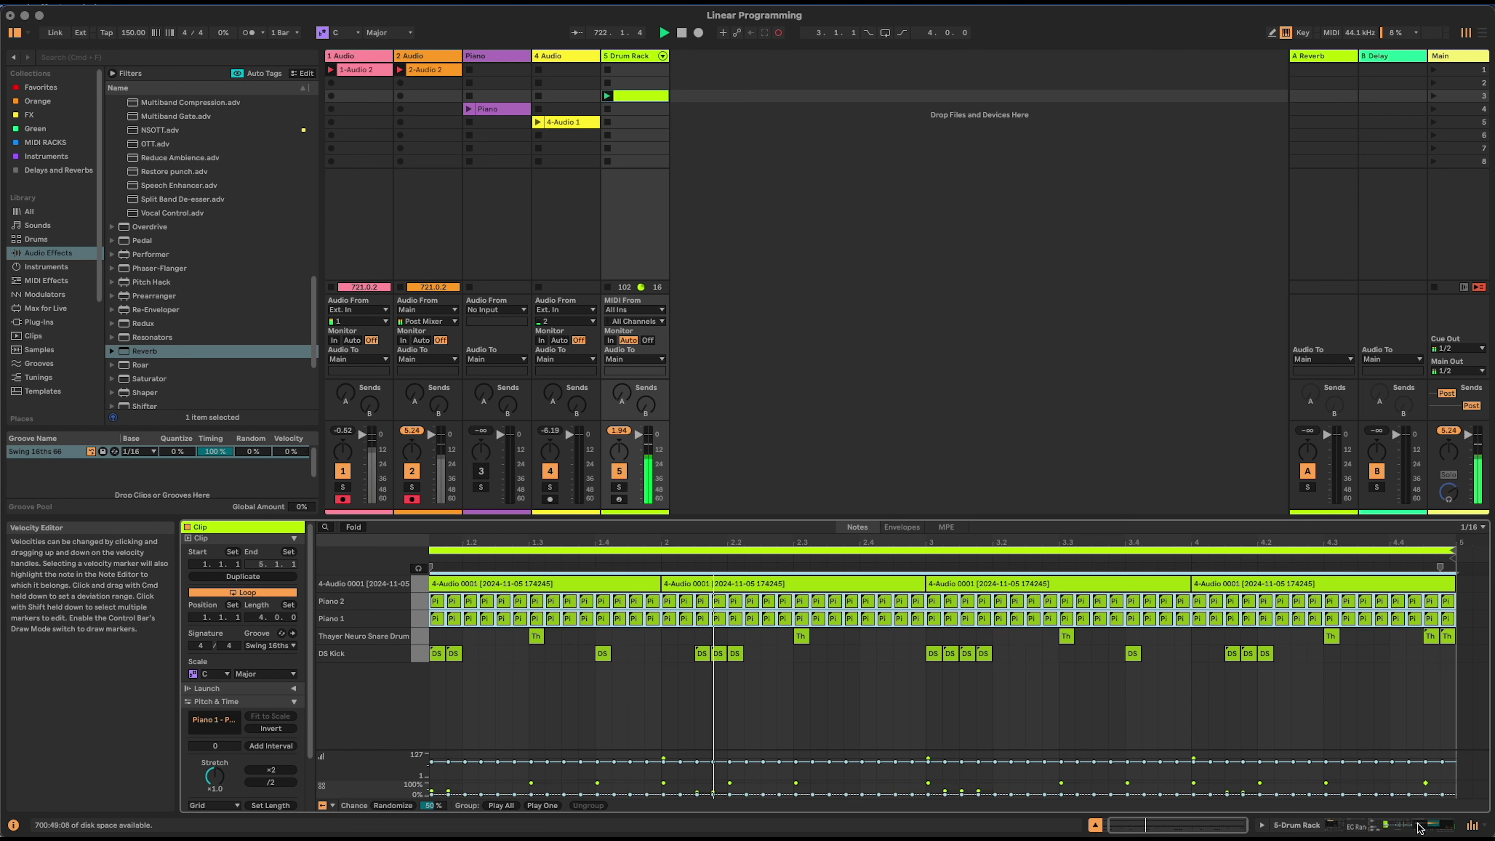
- Shorten Piano 2's sample region to about half of the second piano hit, and select the Piano 1 chain
{"action": "left_click", "coordinate": [1400, 821]}
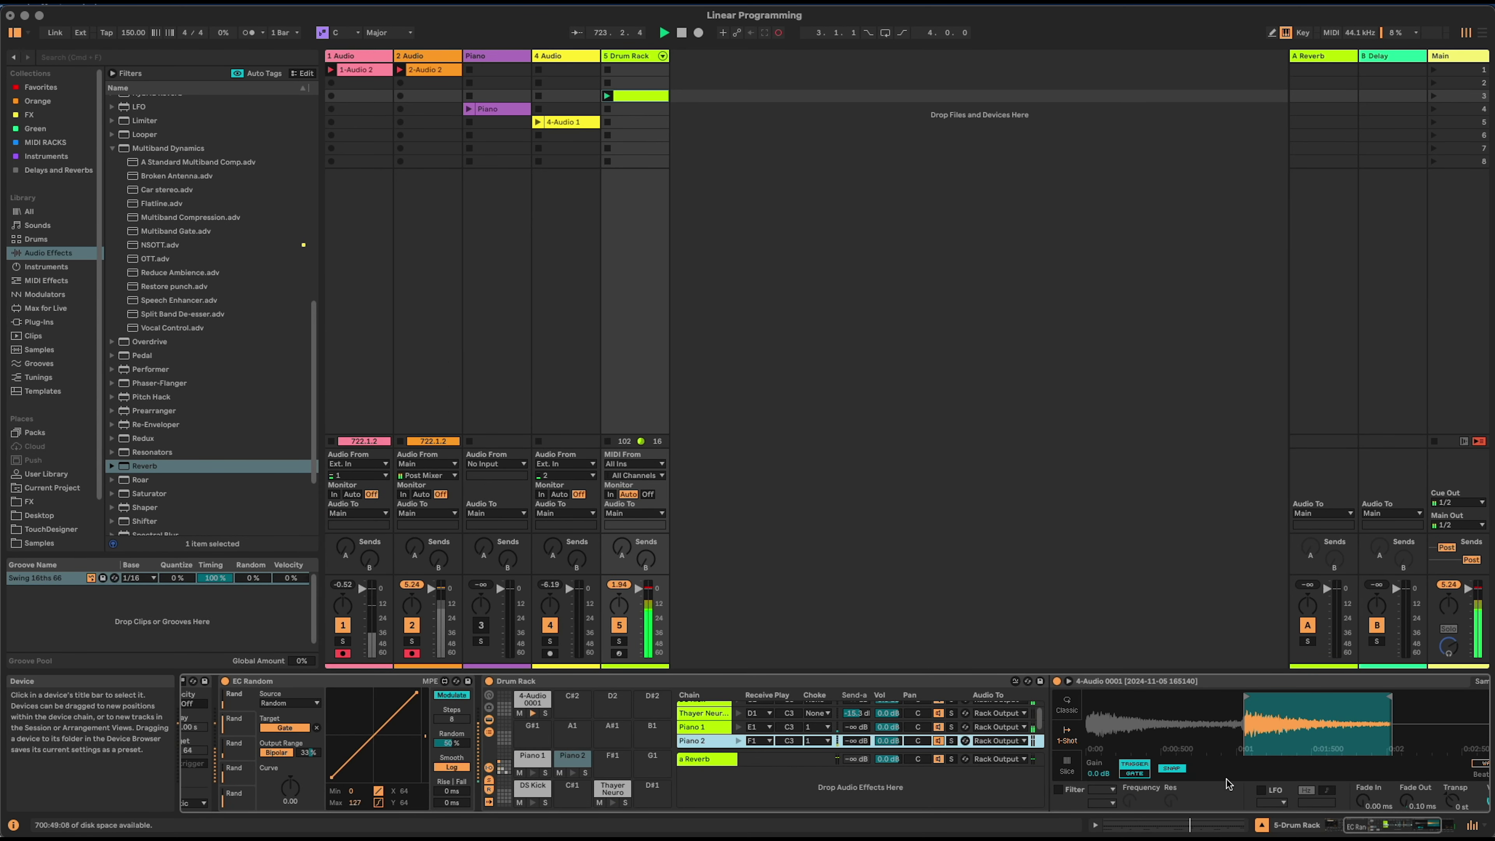
{"action": "left_click_drag", "start_coordinate": [1389, 697], "coordinate": [1315, 705]}
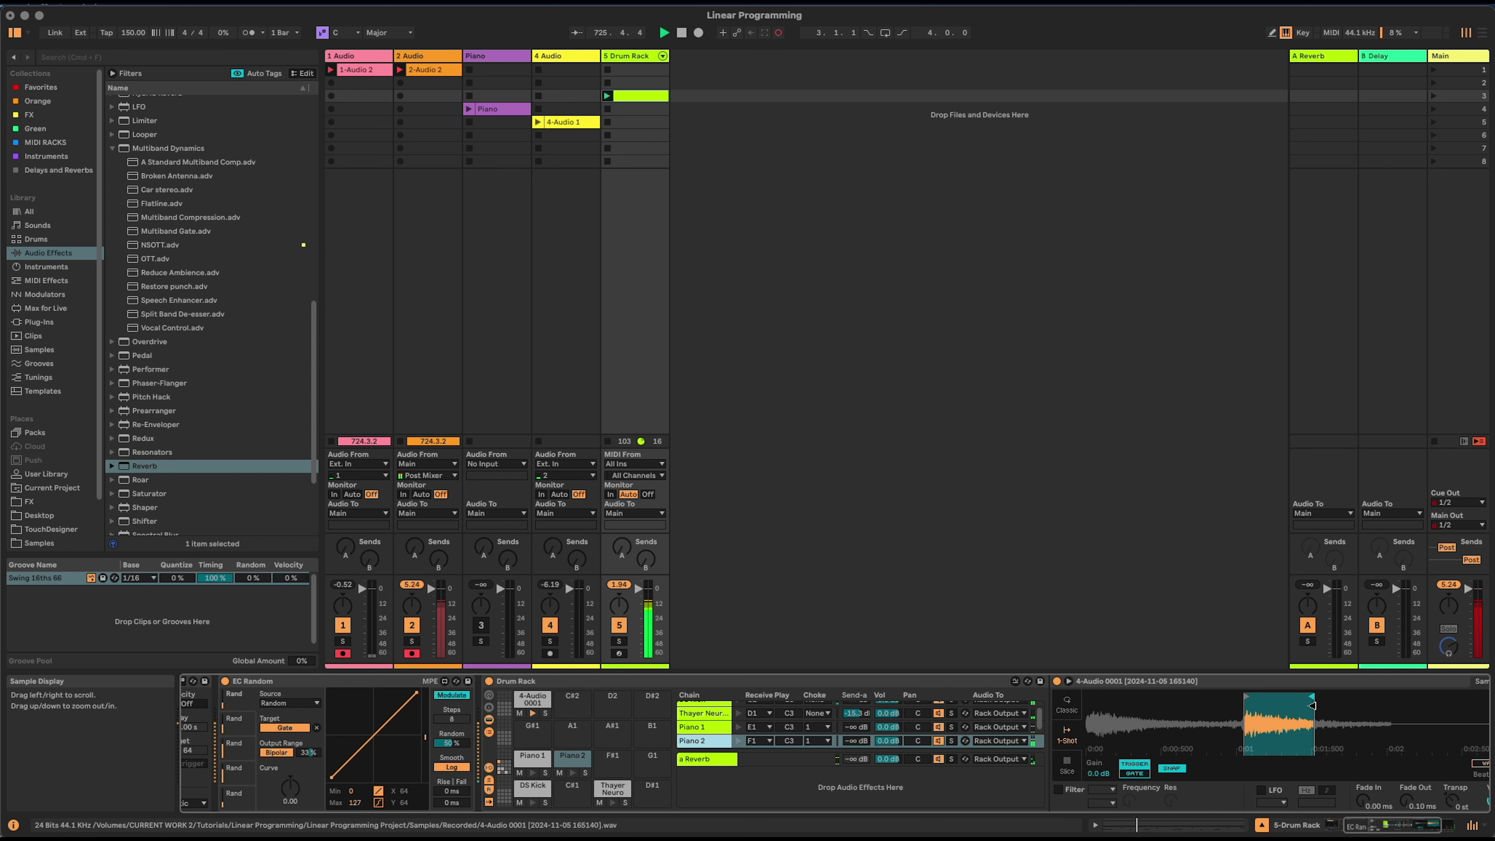
{"action": "left_click", "coordinate": [700, 729]}
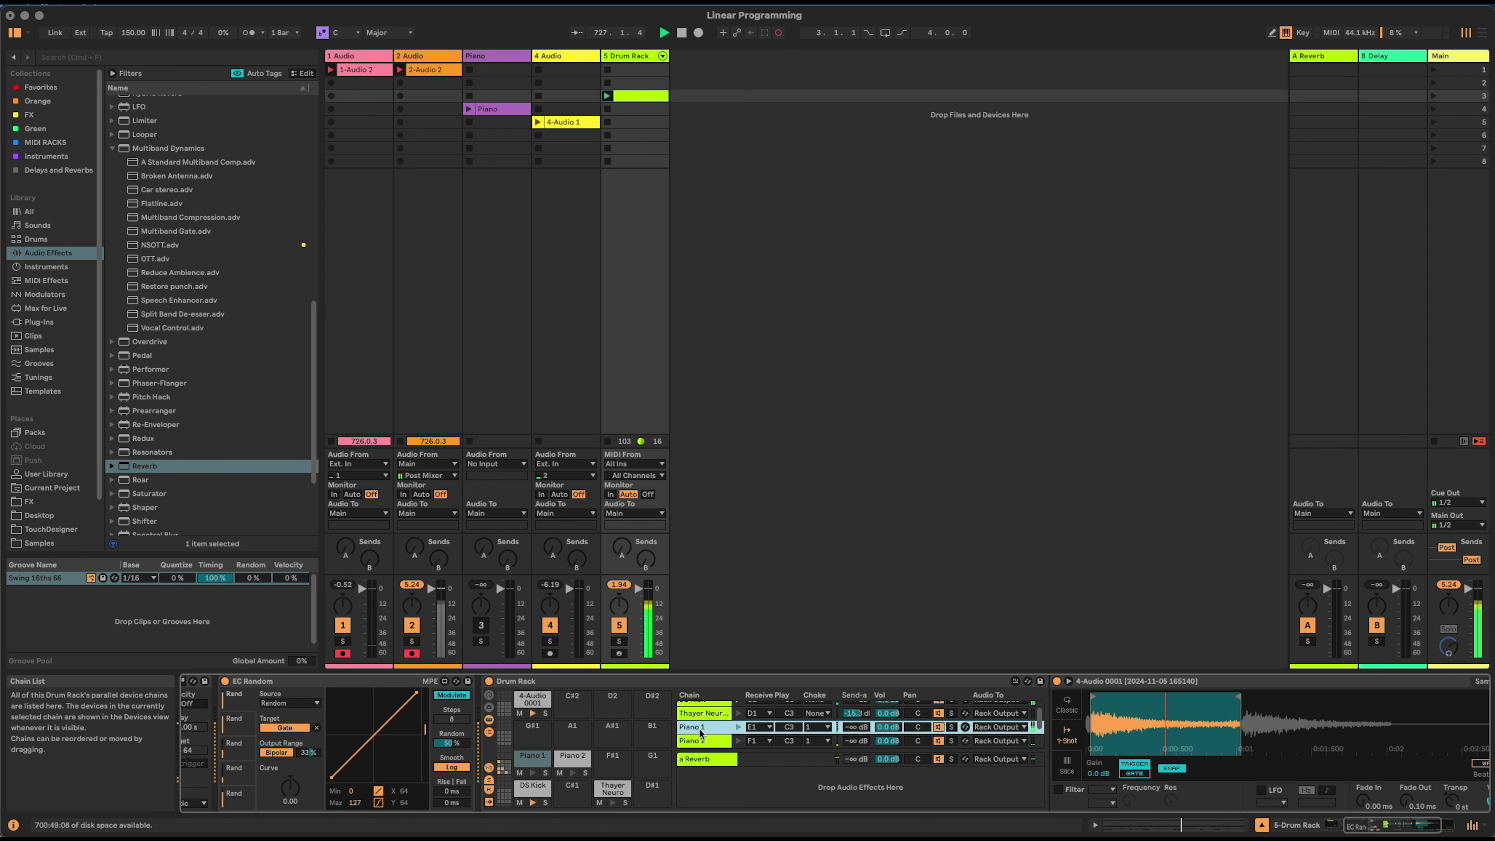
- Shorten Piano 1's sample region to the very start of its first hit and fold the track's EC Random device
{"action": "left_click_drag", "start_coordinate": [1238, 703], "coordinate": [1109, 700]}
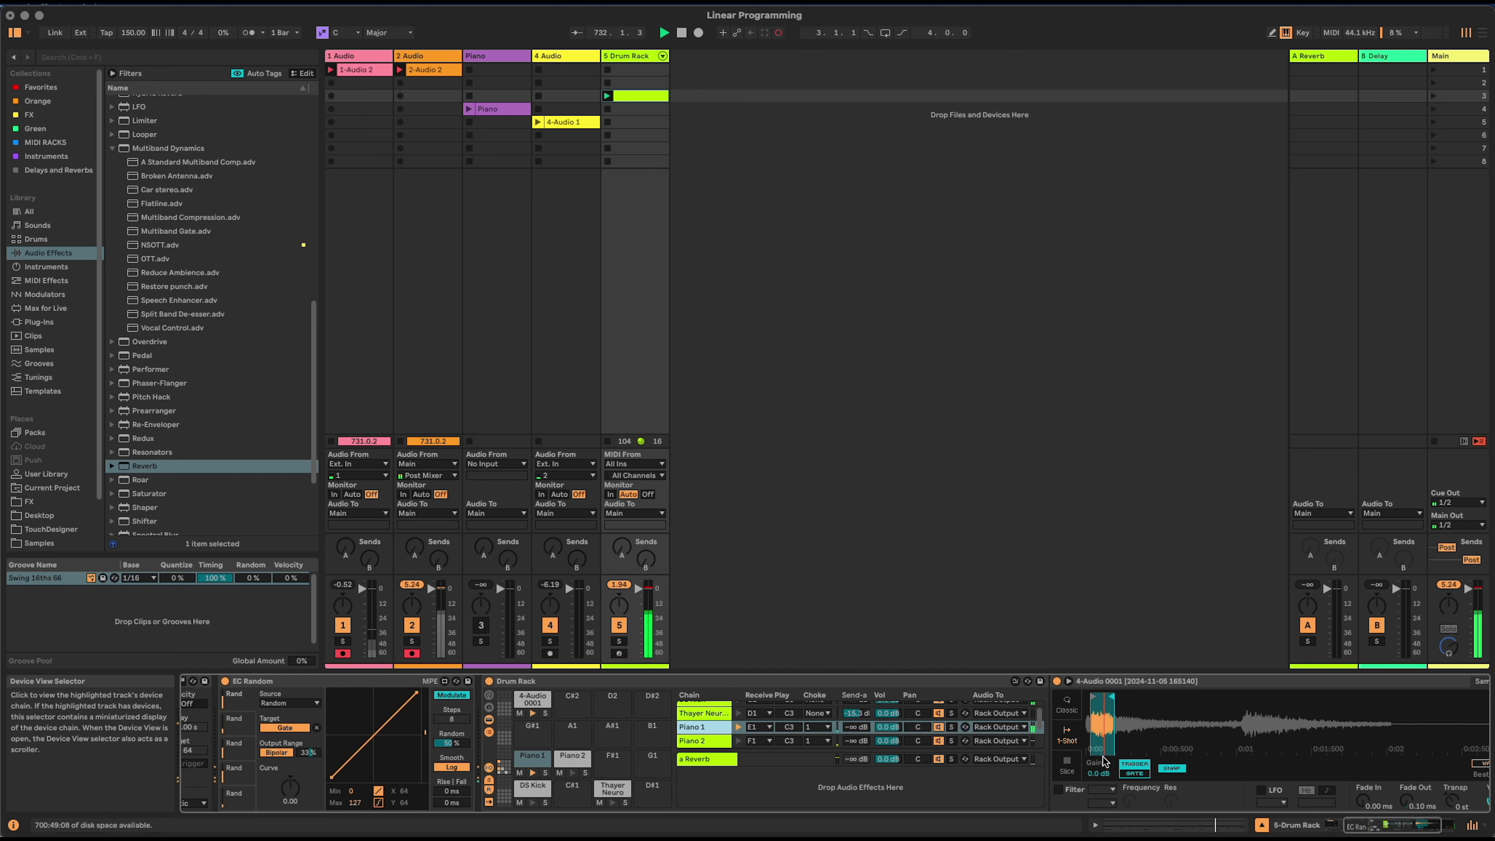
{"action": "double_click", "coordinate": [634, 96]}
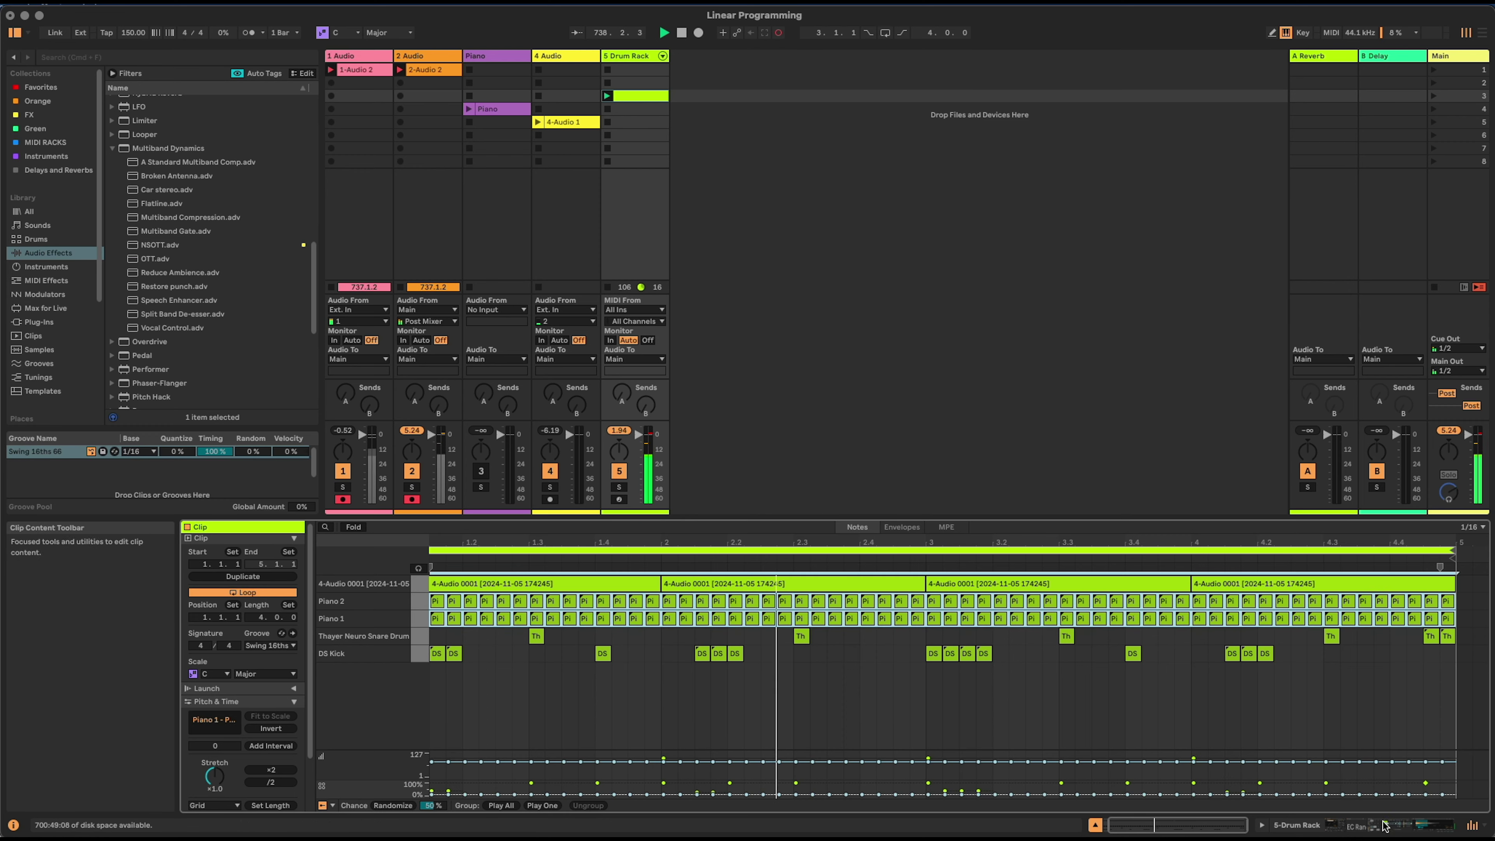
{"action": "key", "text": "shift+Tab"}
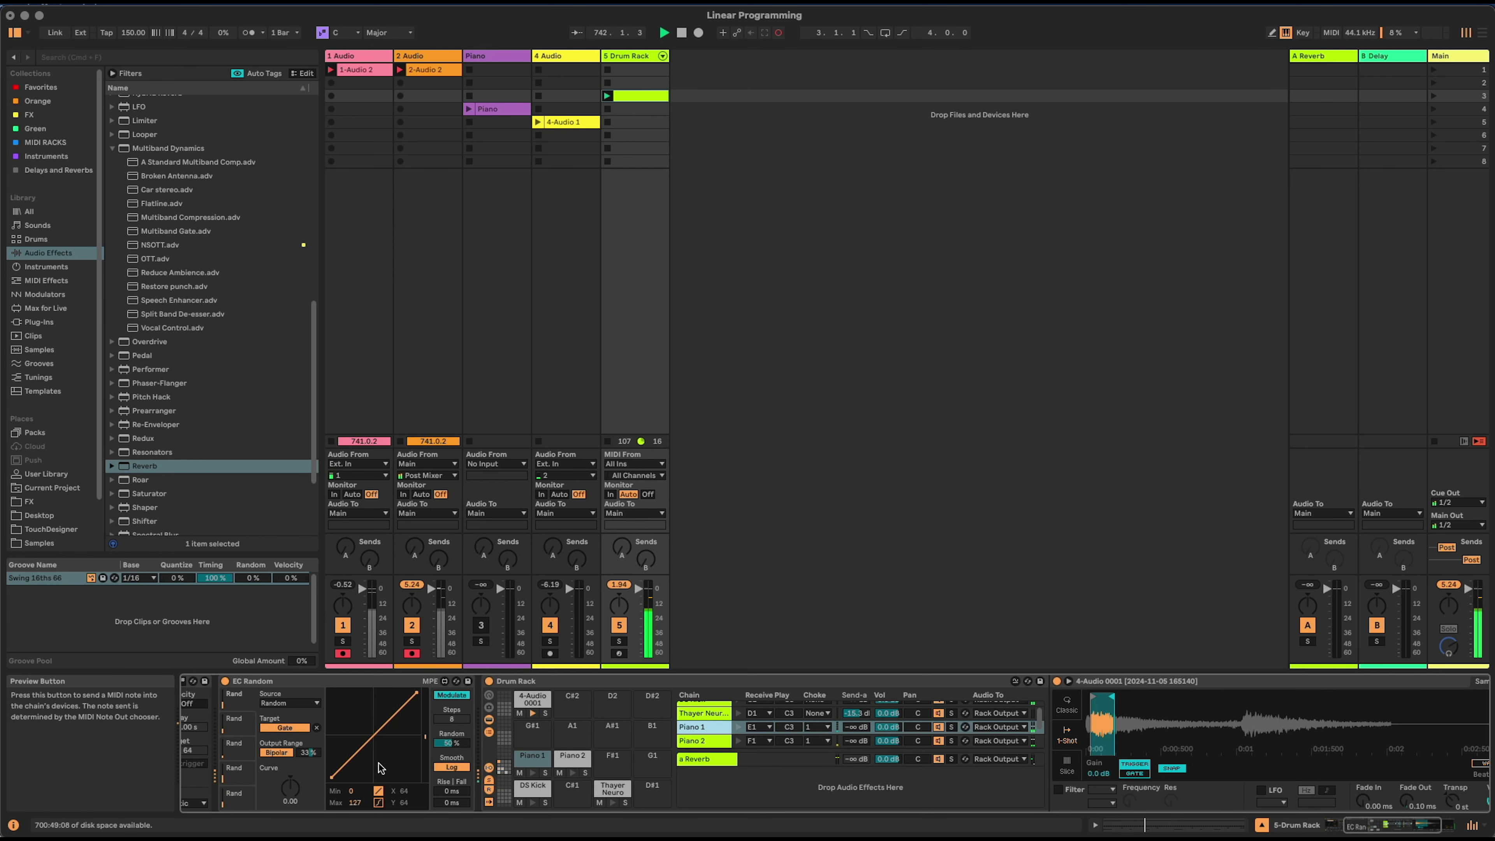
{"action": "double_click", "coordinate": [323, 681]}
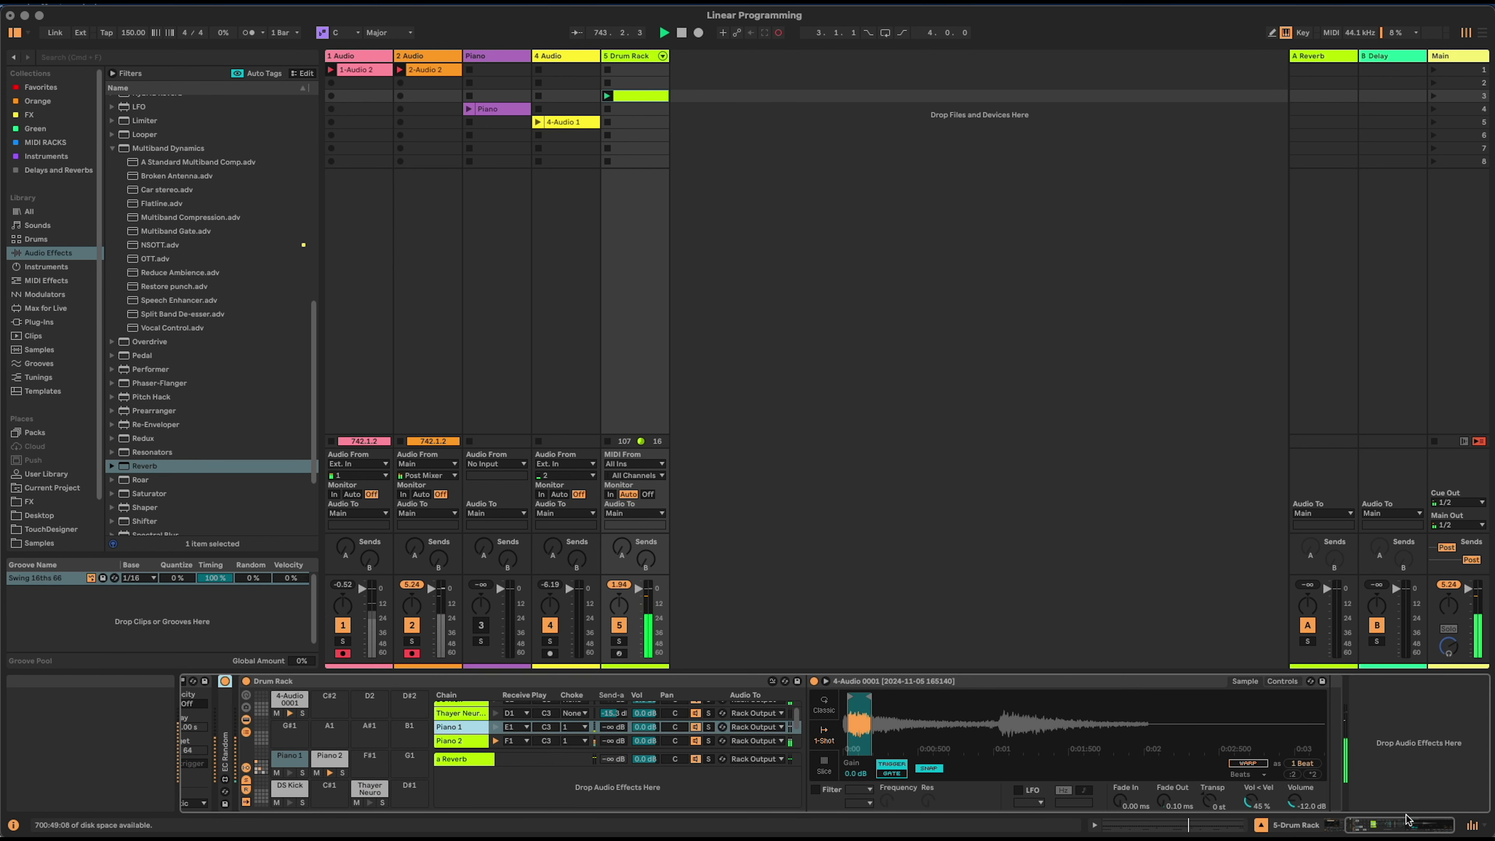
{"action": "left_click", "coordinate": [1344, 824]}
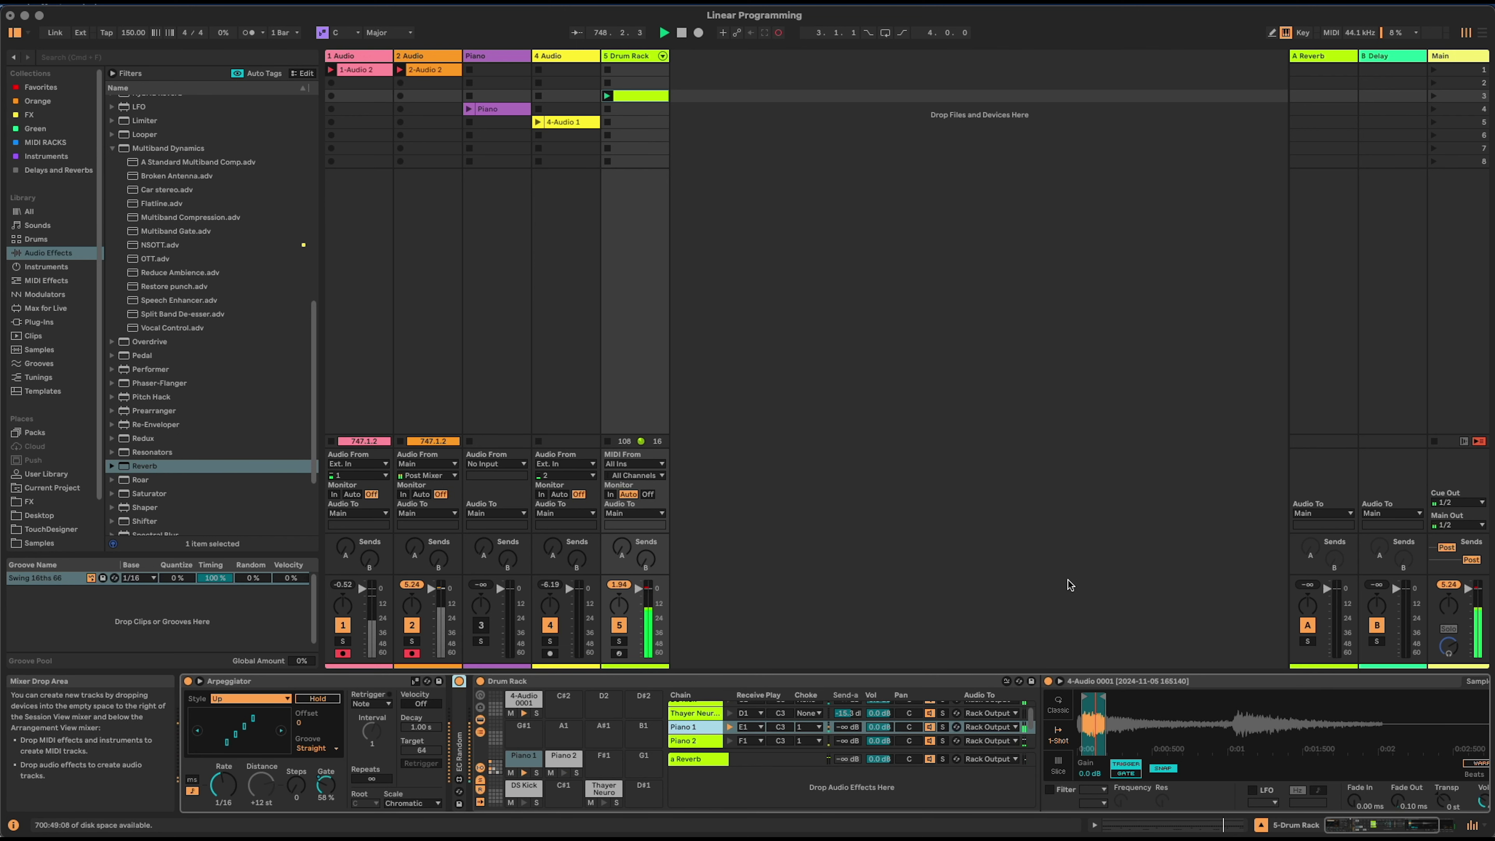
- Replace the repeated piano notes in the Drum Rack clip with Piano 2 hits at 1.3.3 and 4.2.3 and one Piano 1 hit at 4.1.4
{"action": "double_click", "coordinate": [639, 98]}
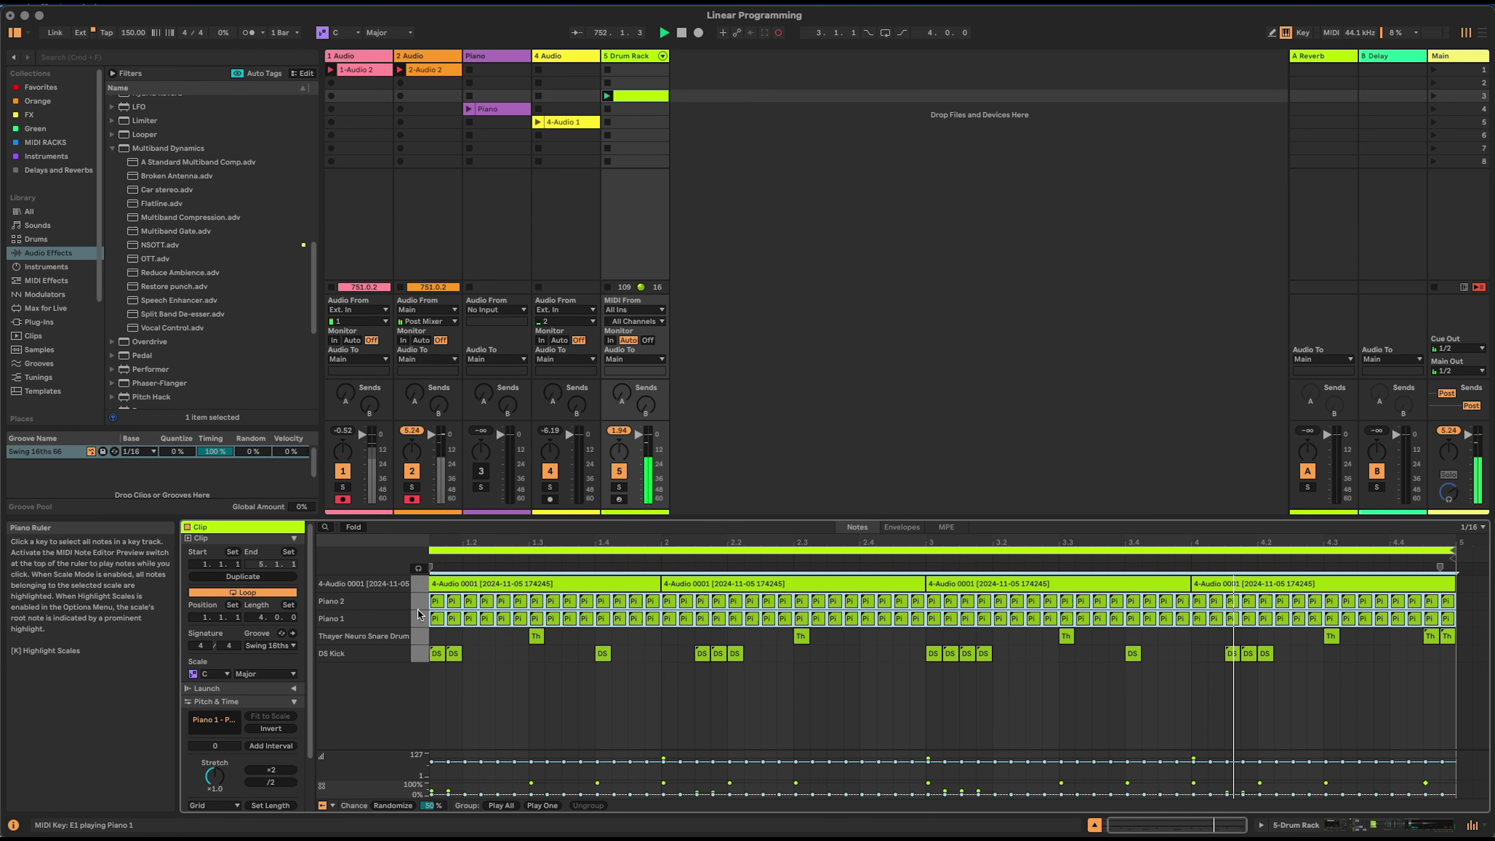
{"action": "key", "text": "Delete"}
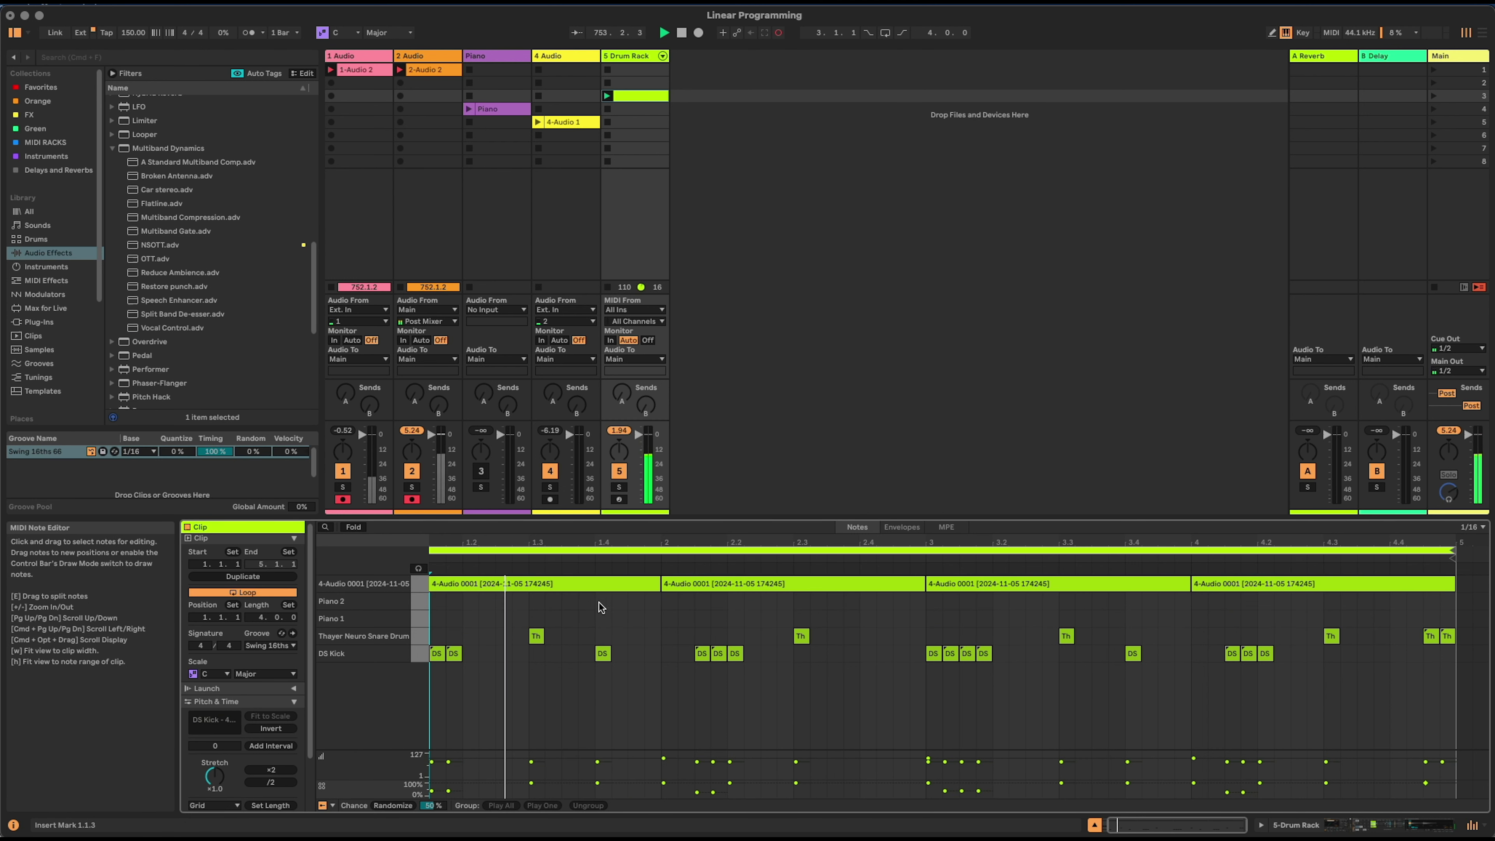
{"action": "double_click", "coordinate": [568, 602]}
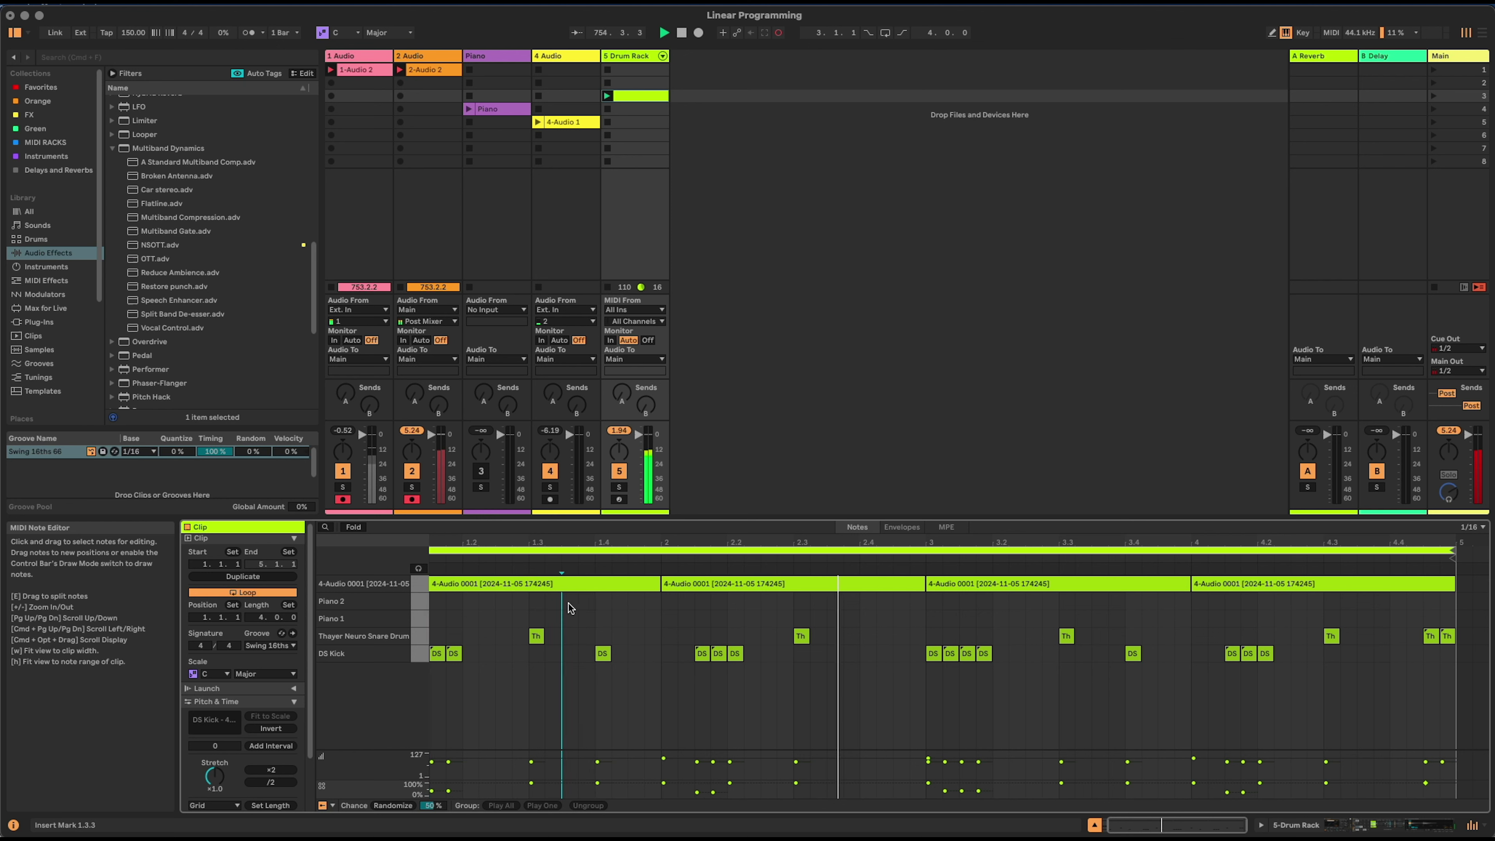
{"action": "left_click", "coordinate": [1193, 617]}
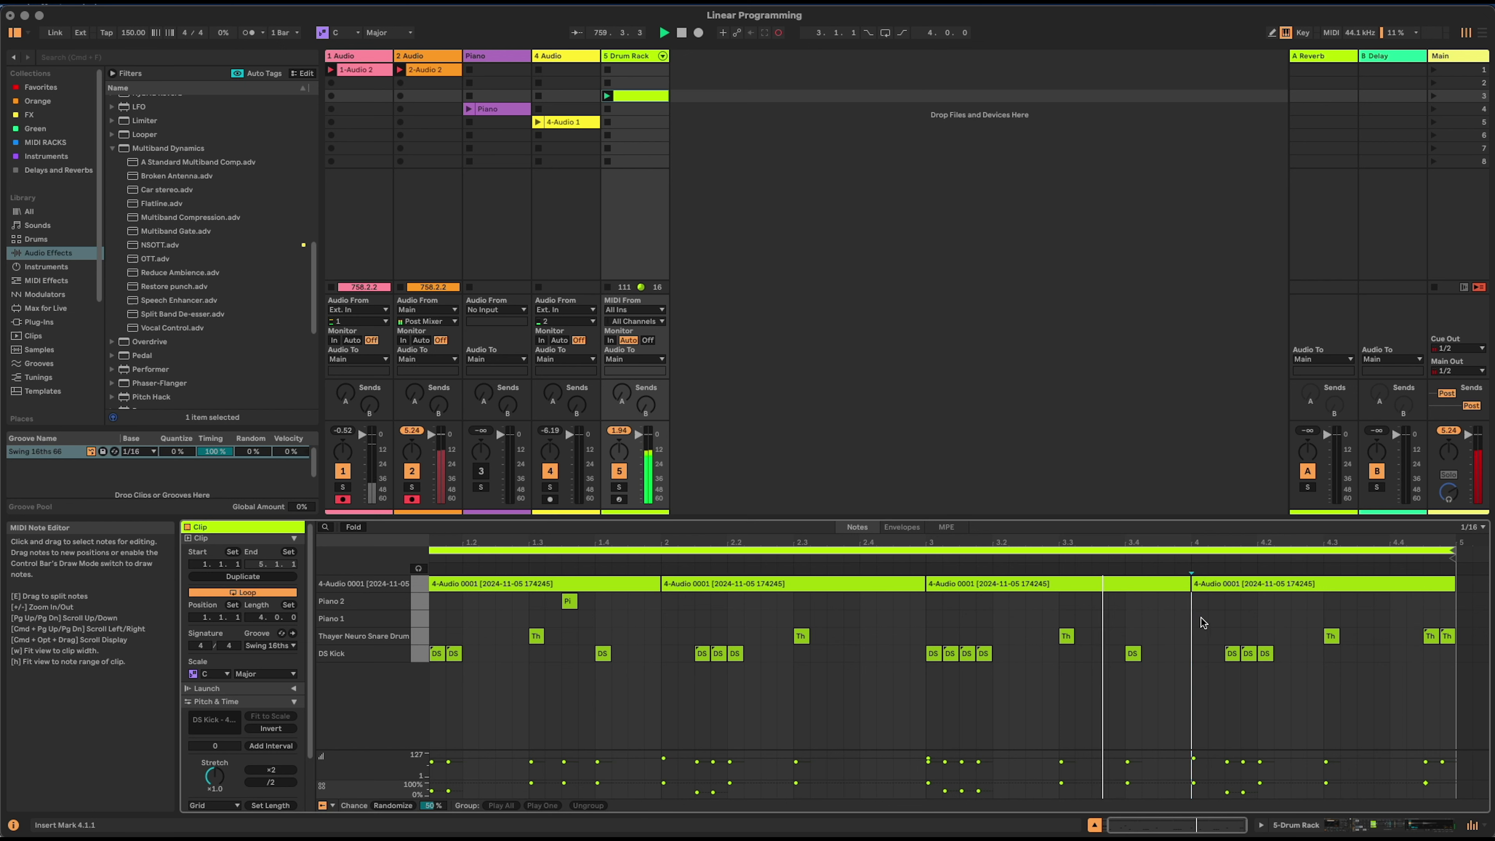
{"action": "double_click", "coordinate": [1215, 618]}
{"action": "left_click", "coordinate": [1273, 602]}
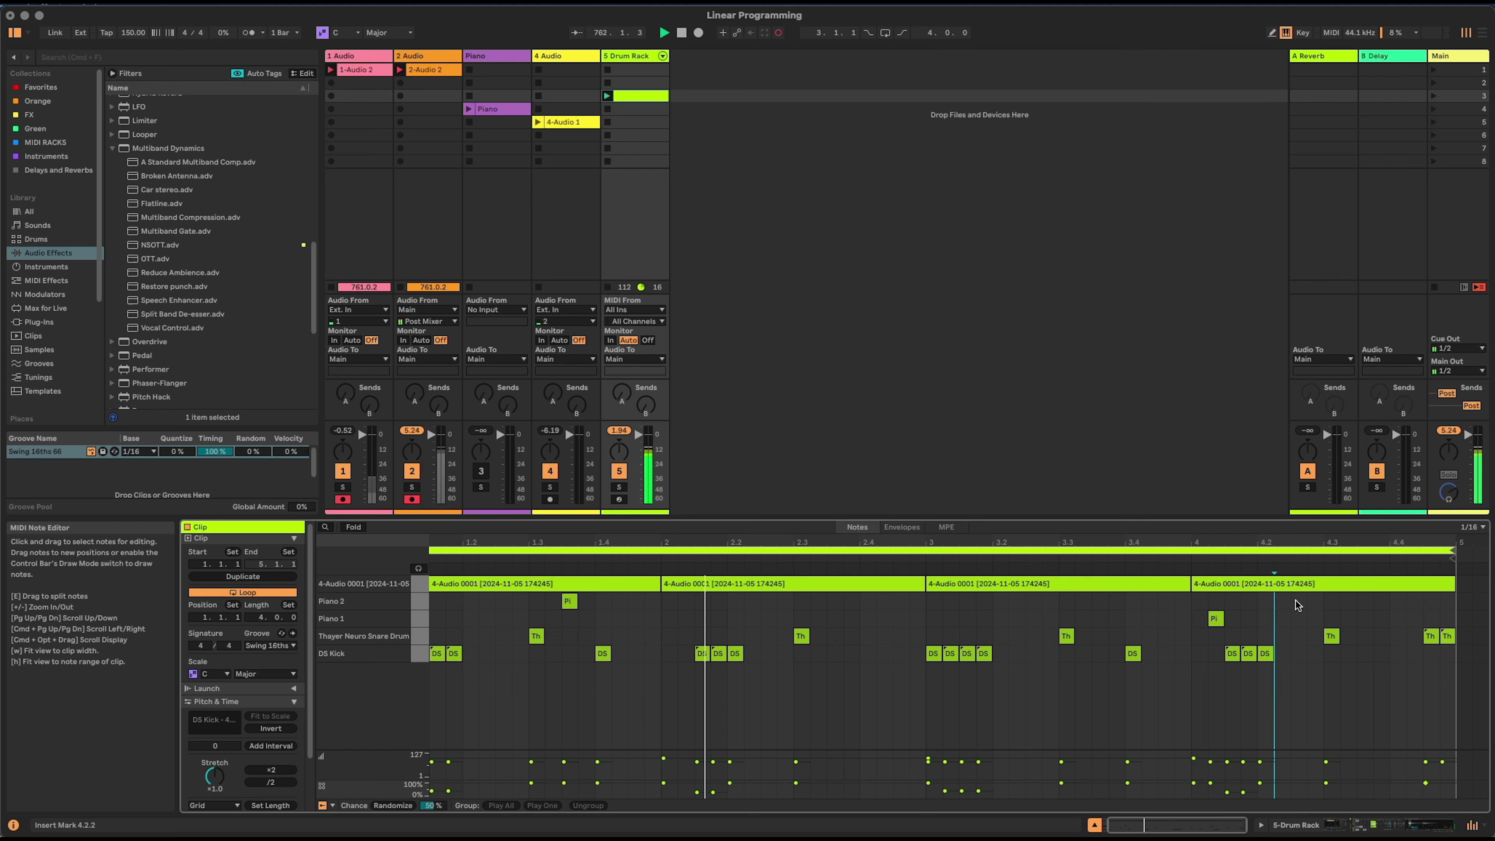
{"action": "double_click", "coordinate": [1295, 601]}
{"action": "left_click", "coordinate": [1215, 619]}
{"action": "left_click_drag", "start_coordinate": [1216, 618], "coordinate": [1249, 619]}
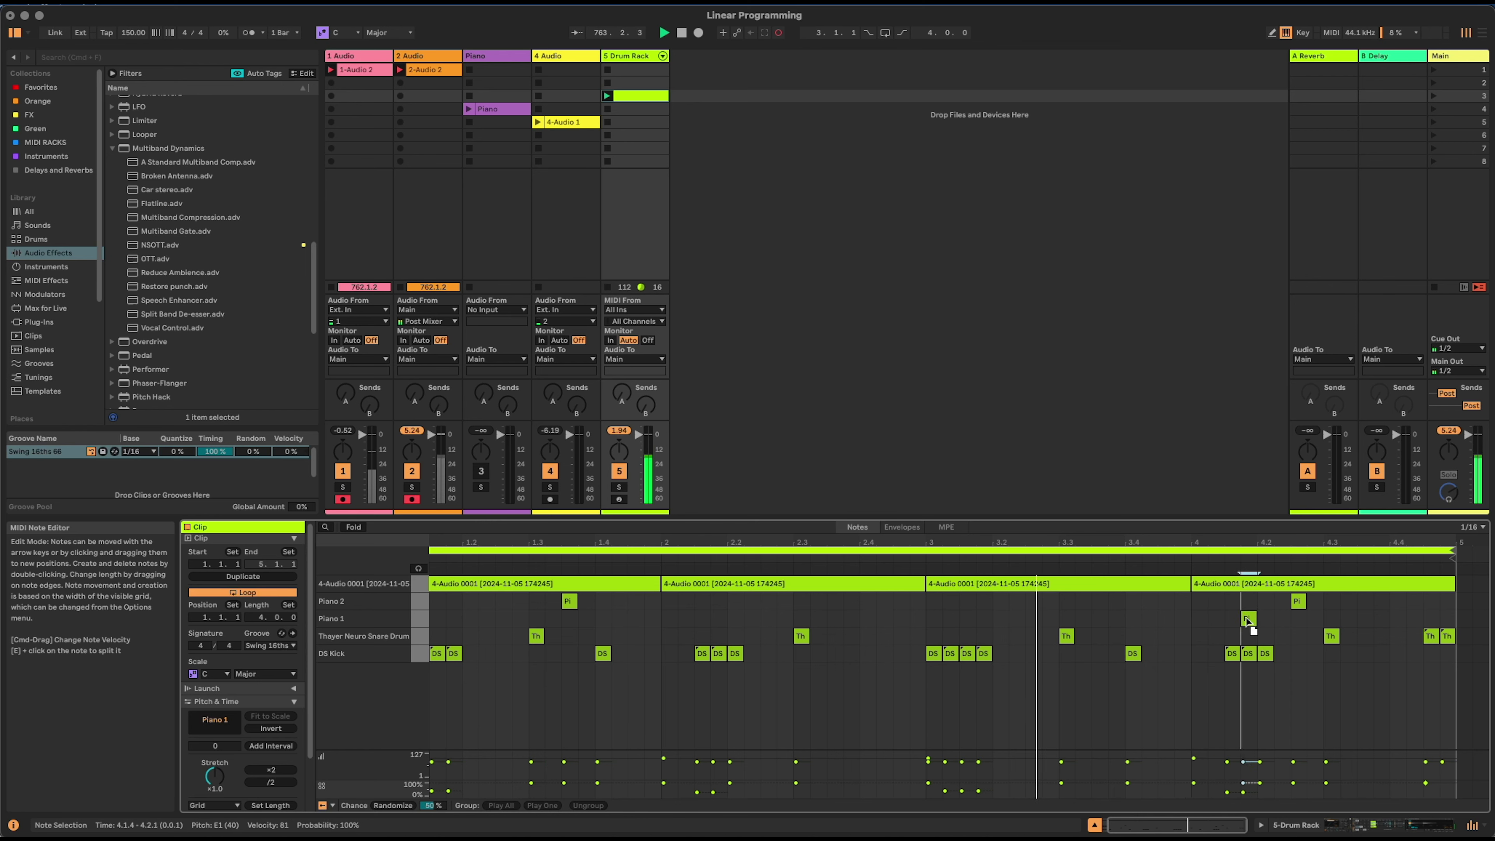
{"action": "left_click", "coordinate": [1286, 641]}
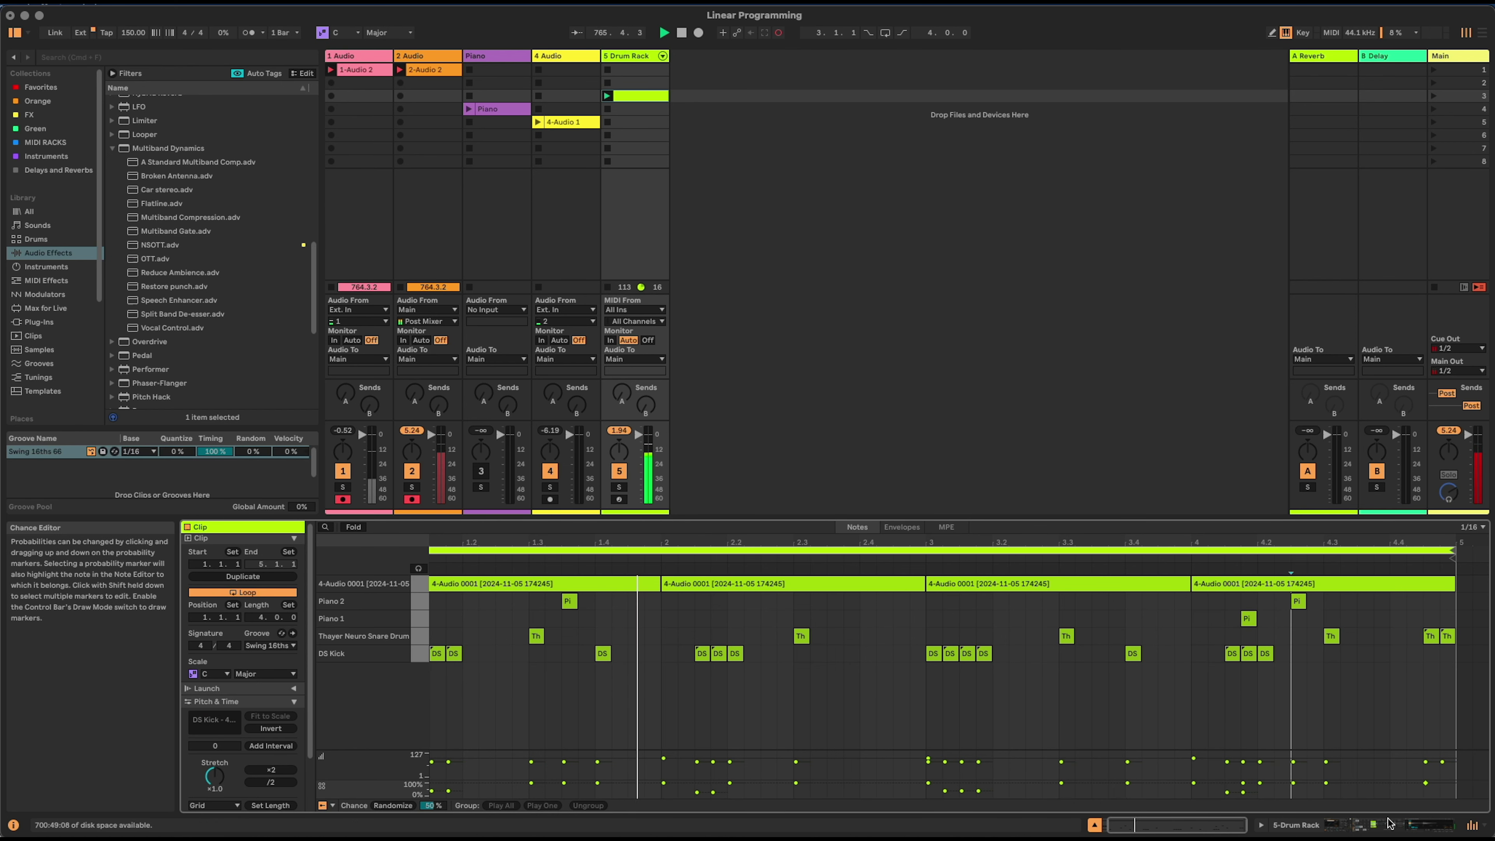
- Extend Piano 1's sample region across its first hit and trim the end of Piano 2's region slightly
{"action": "key", "text": "shift+Tab"}
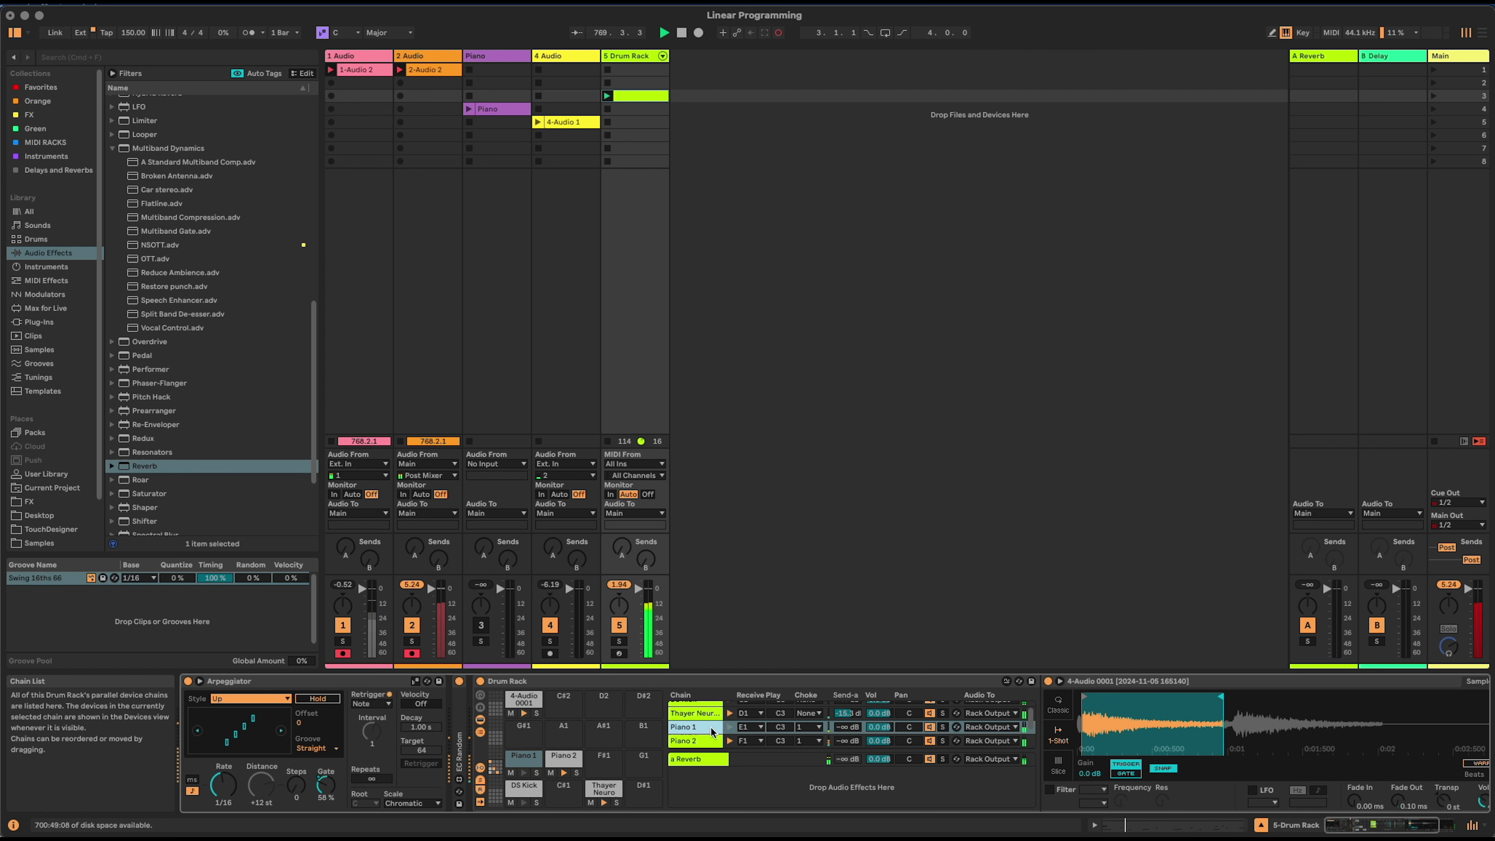
{"action": "left_click_drag", "start_coordinate": [1303, 698], "coordinate": [1293, 697]}
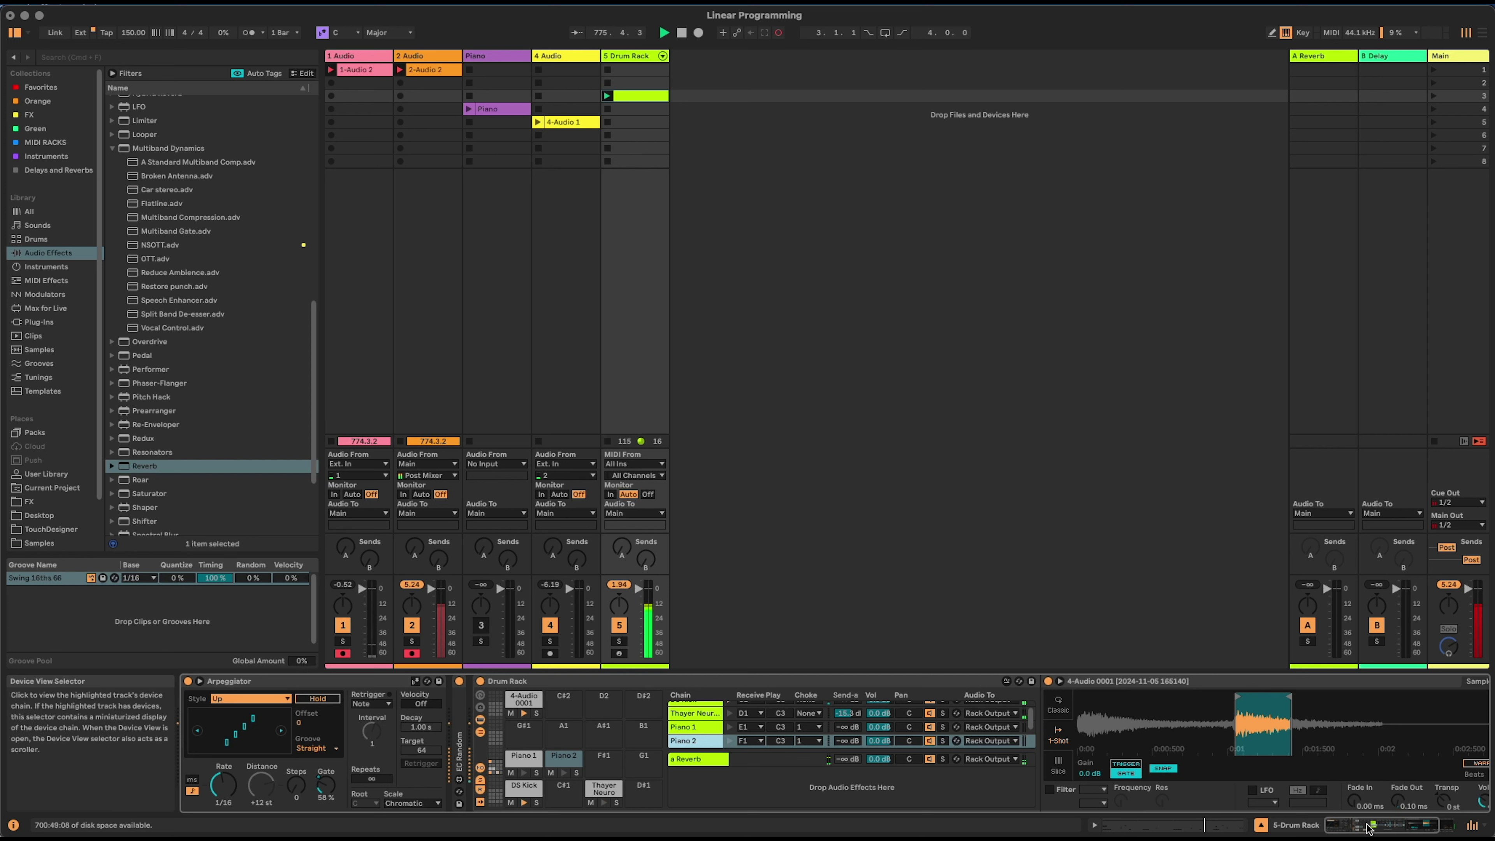
- Raise the Simpler volume of Piano 1 to -5.14 dB and of Piano 2 to -4.57 dB
{"action": "left_click", "coordinate": [709, 726]}
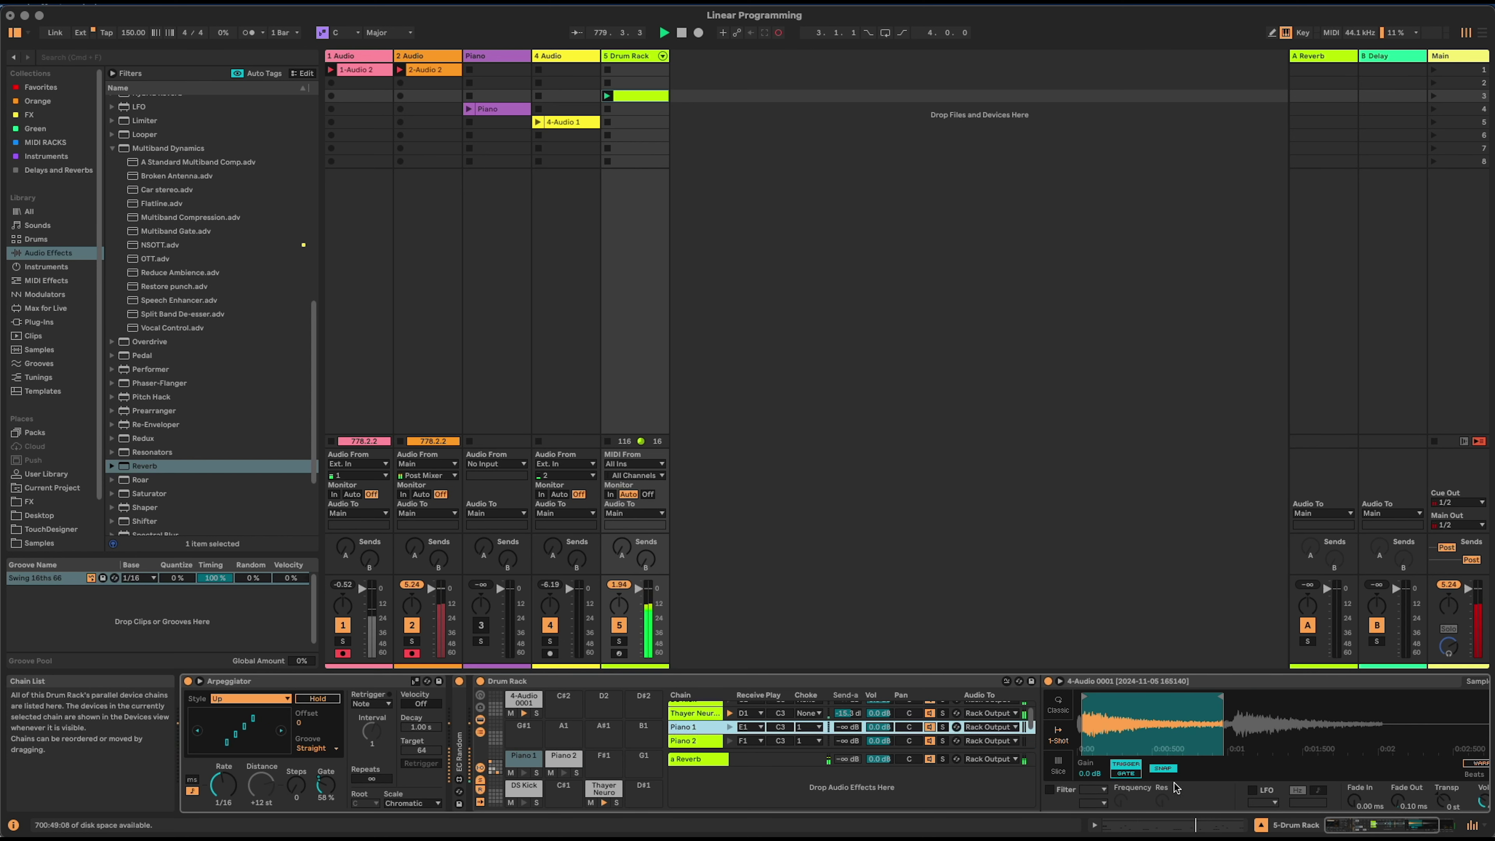
{"action": "left_click", "coordinate": [1384, 826]}
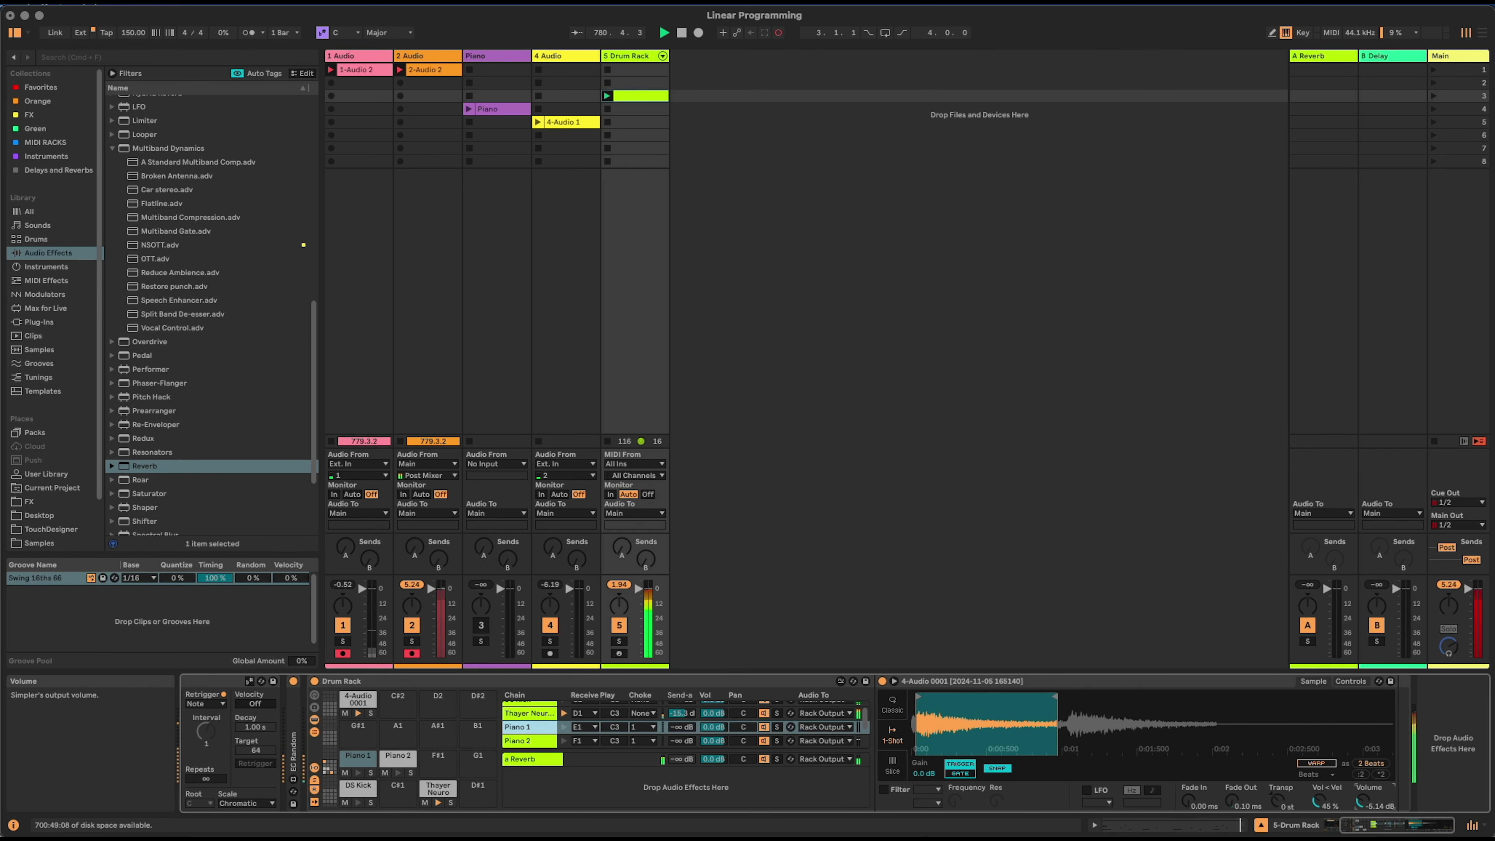
{"action": "left_click", "coordinate": [532, 740]}
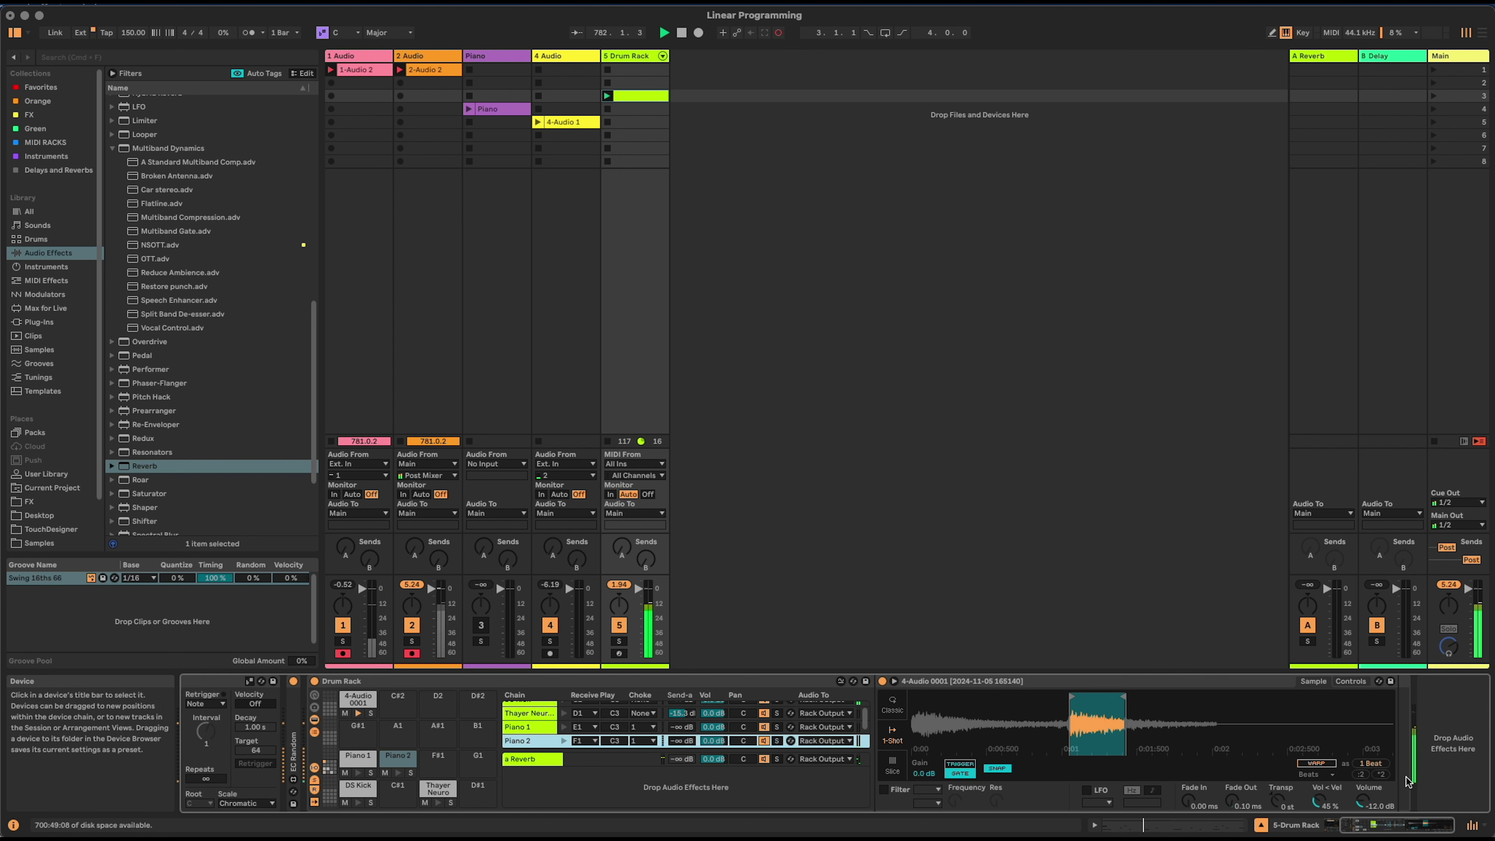
{"action": "left_click", "coordinate": [1374, 809]}
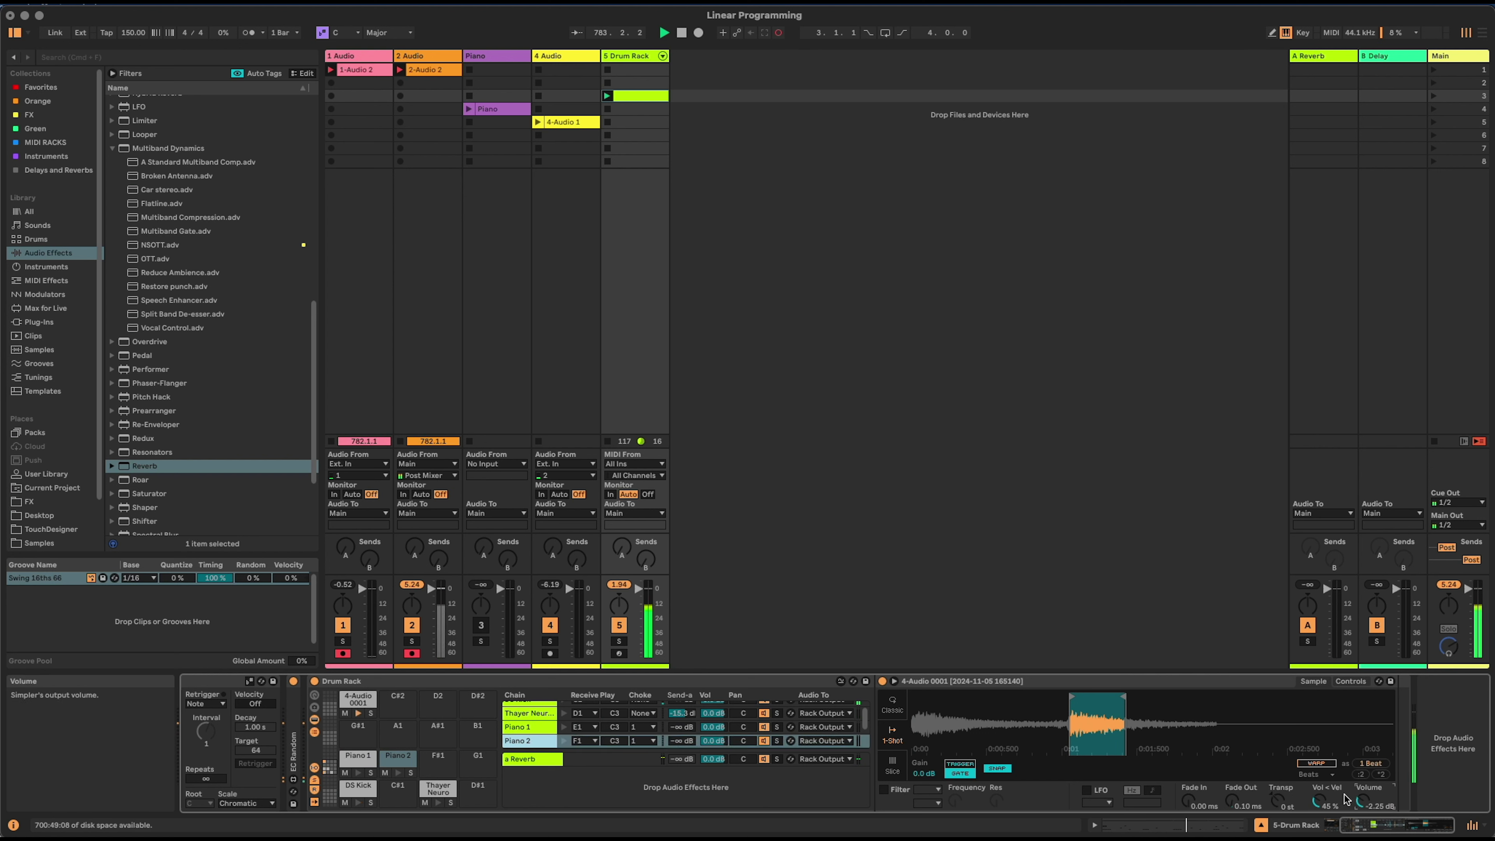
{"action": "left_click_drag", "start_coordinate": [1371, 805], "coordinate": [1360, 802]}
- Raise the internal reverb sends of the piano chains to about -11.8 dB on Piano 1 and -10.3 dB on Piano 2
{"action": "left_click", "coordinate": [678, 727]}
{"action": "mouse_move", "coordinate": [680, 740]}
{"action": "left_mouse_down"}
{"action": "mouse_move", "coordinate": [682, 719]}
{"action": "mouse_move", "coordinate": [685, 738]}
{"action": "left_mouse_up"}
{"action": "left_click_drag", "start_coordinate": [682, 728], "coordinate": [683, 735]}
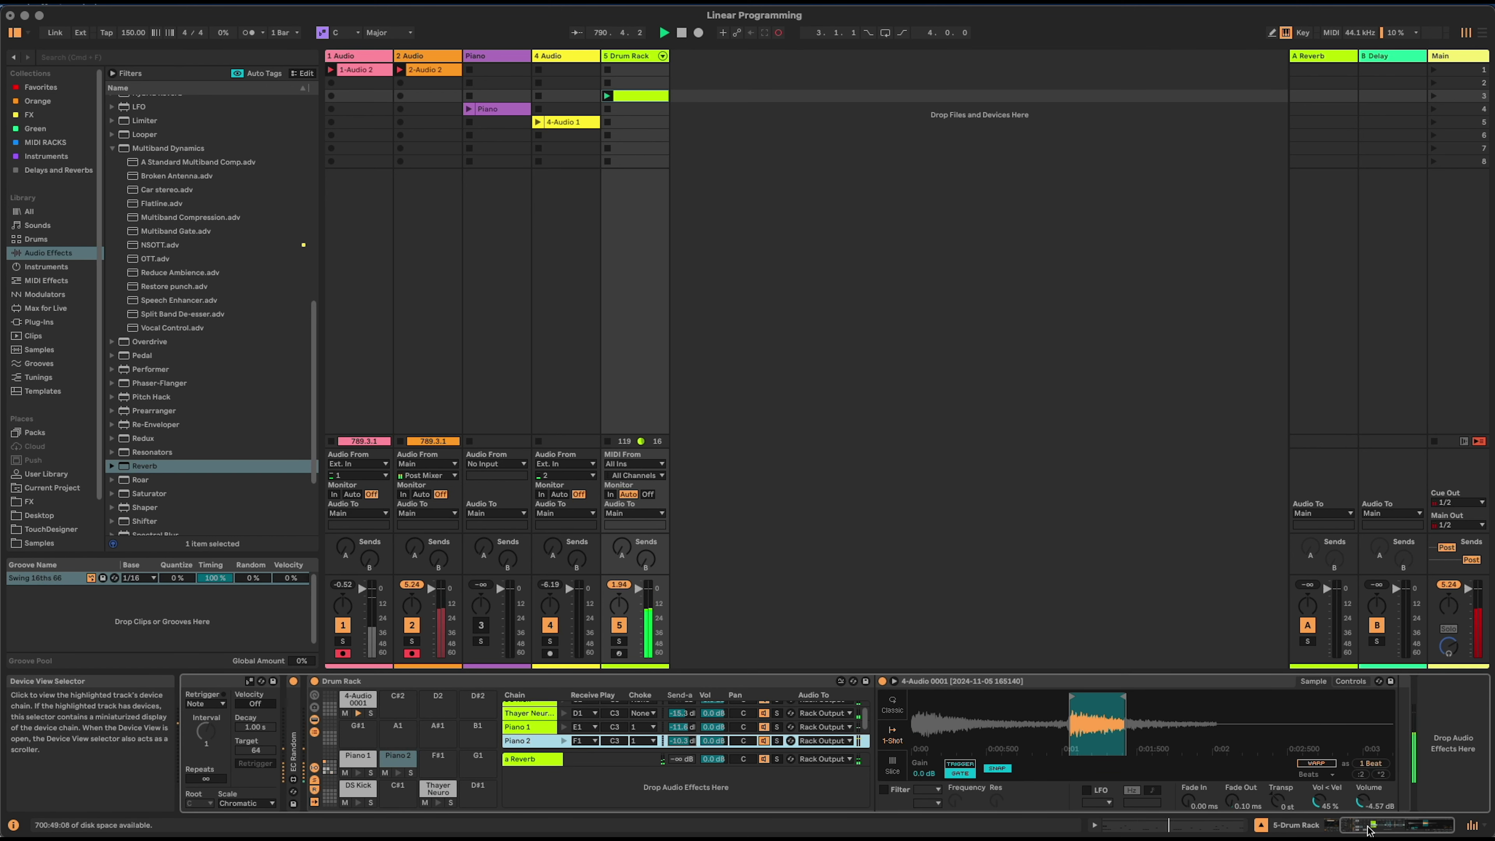
- Select the sliced 4-Audio 0001 chain, fold its EC Random device and unfold its Simpler
{"action": "left_click_drag", "start_coordinate": [1355, 826], "coordinate": [1326, 826]}
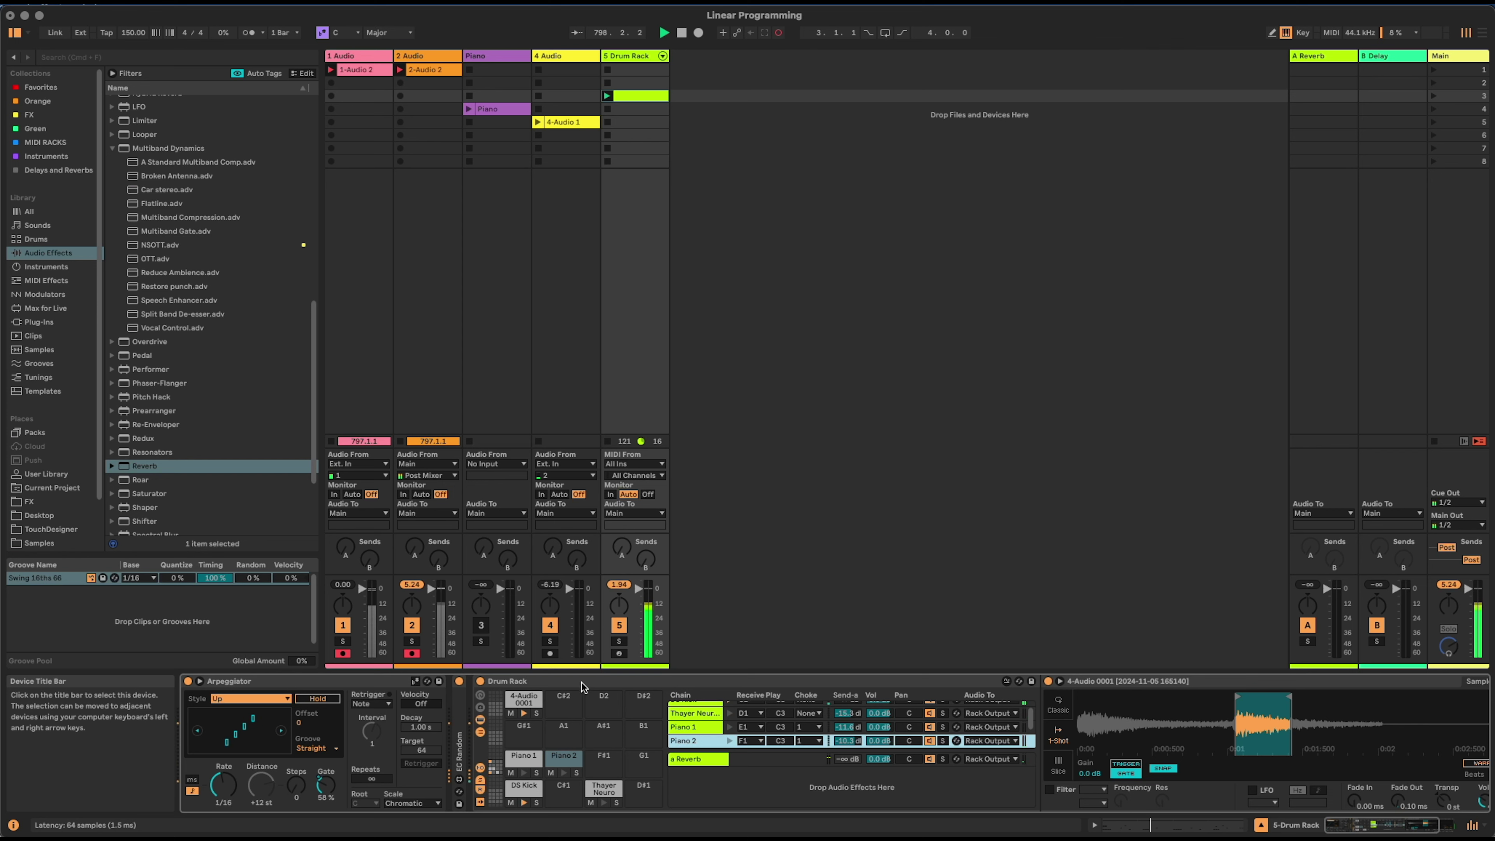
{"action": "right_click", "coordinate": [697, 714]}
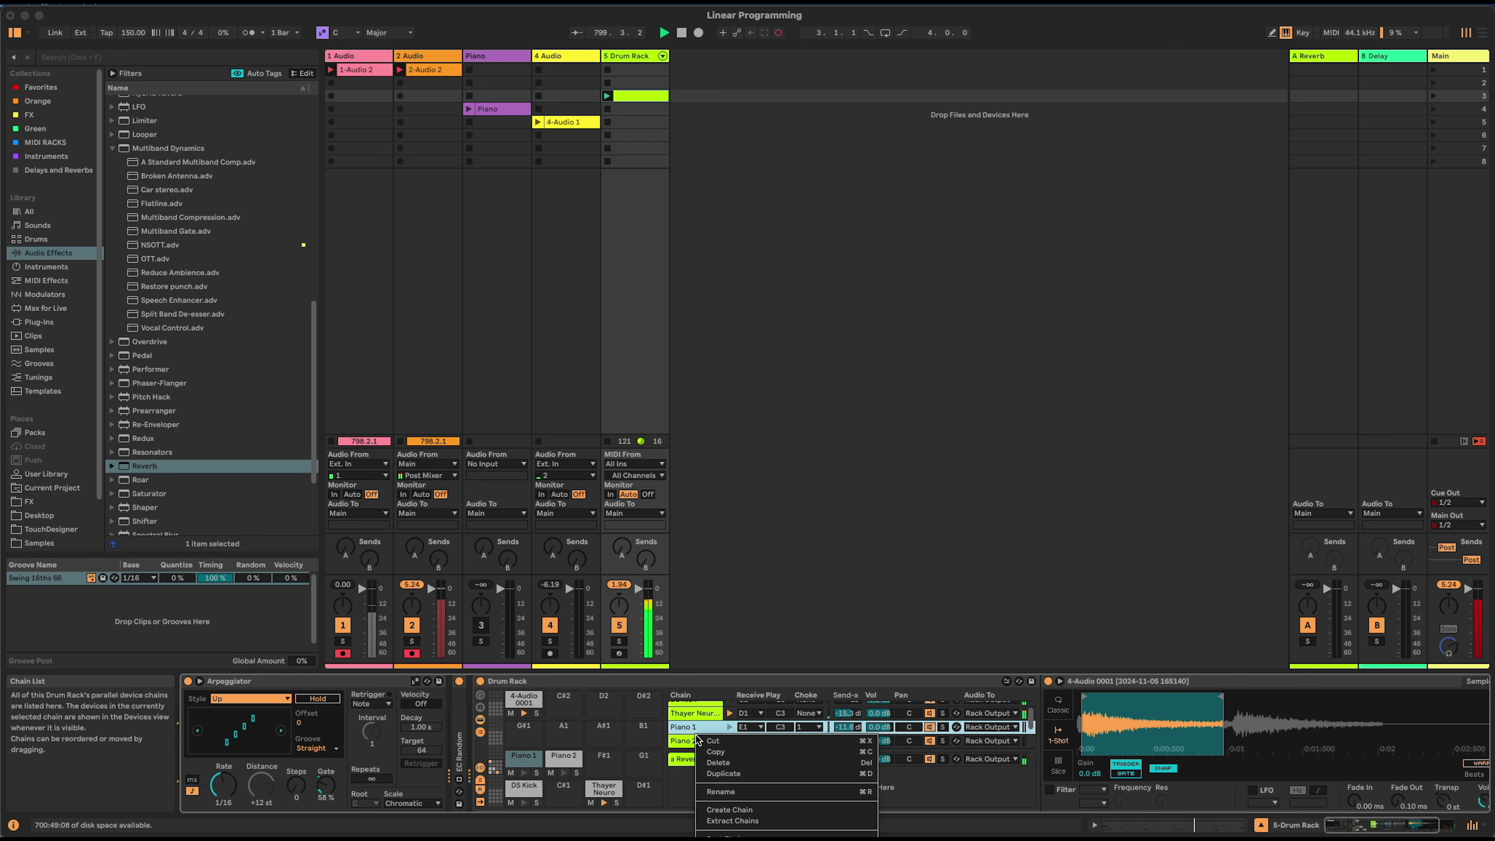
{"action": "left_click", "coordinate": [695, 726]}
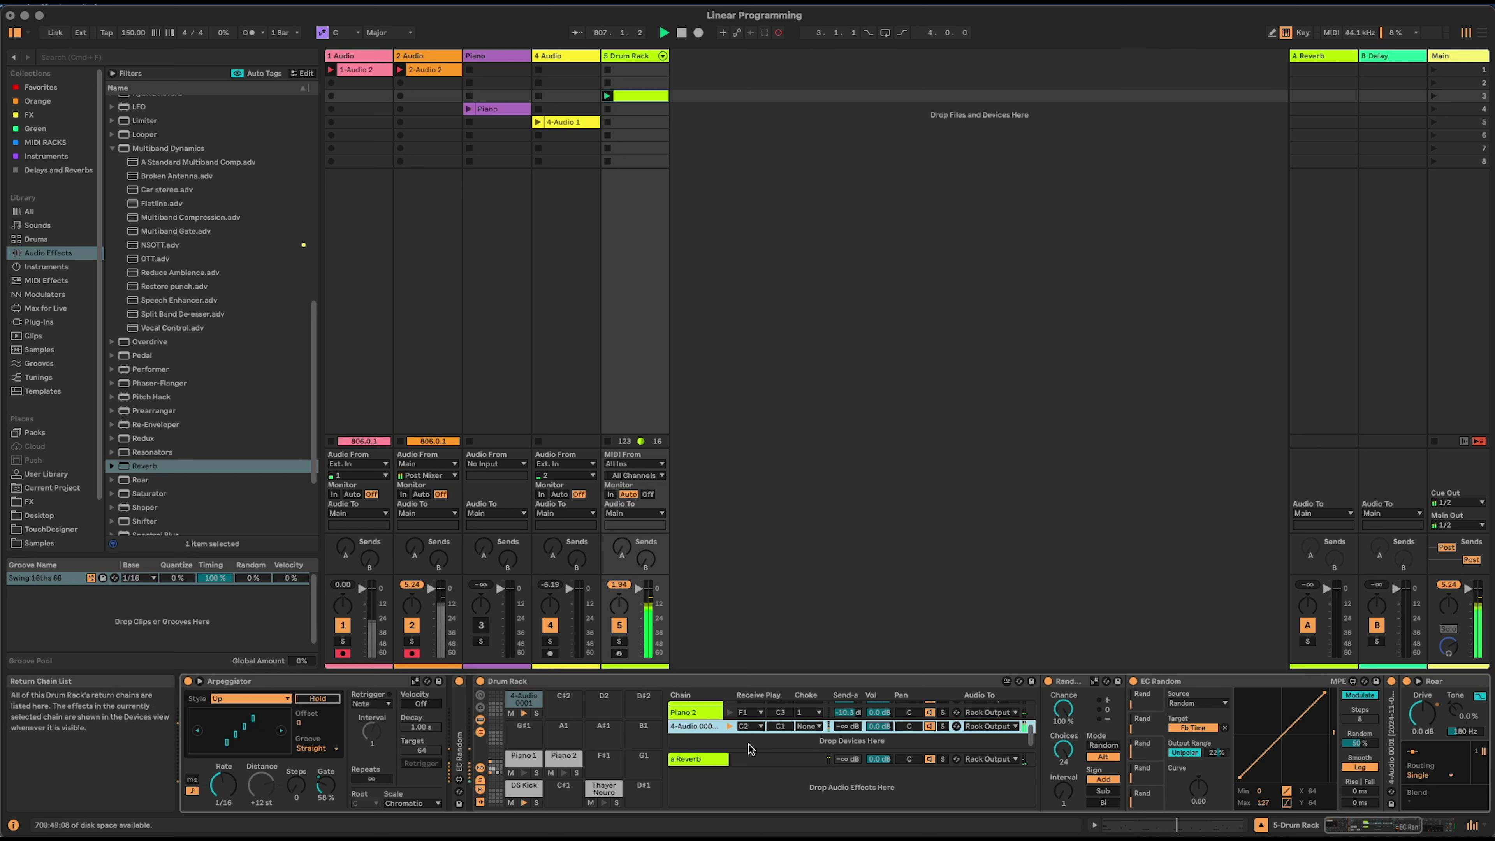
{"action": "double_click", "coordinate": [1258, 678]}
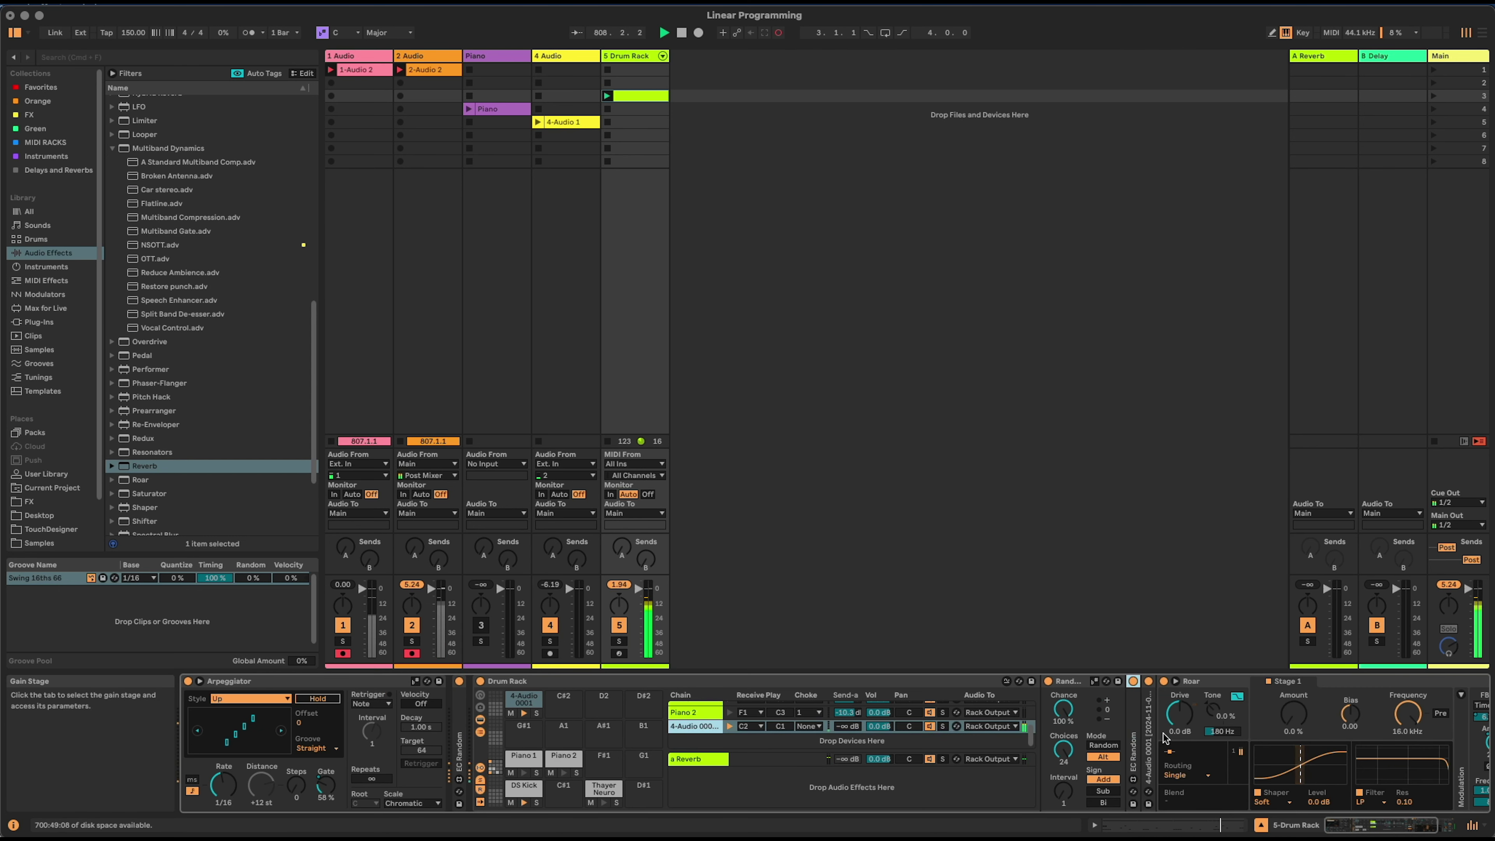
{"action": "double_click", "coordinate": [1150, 741]}
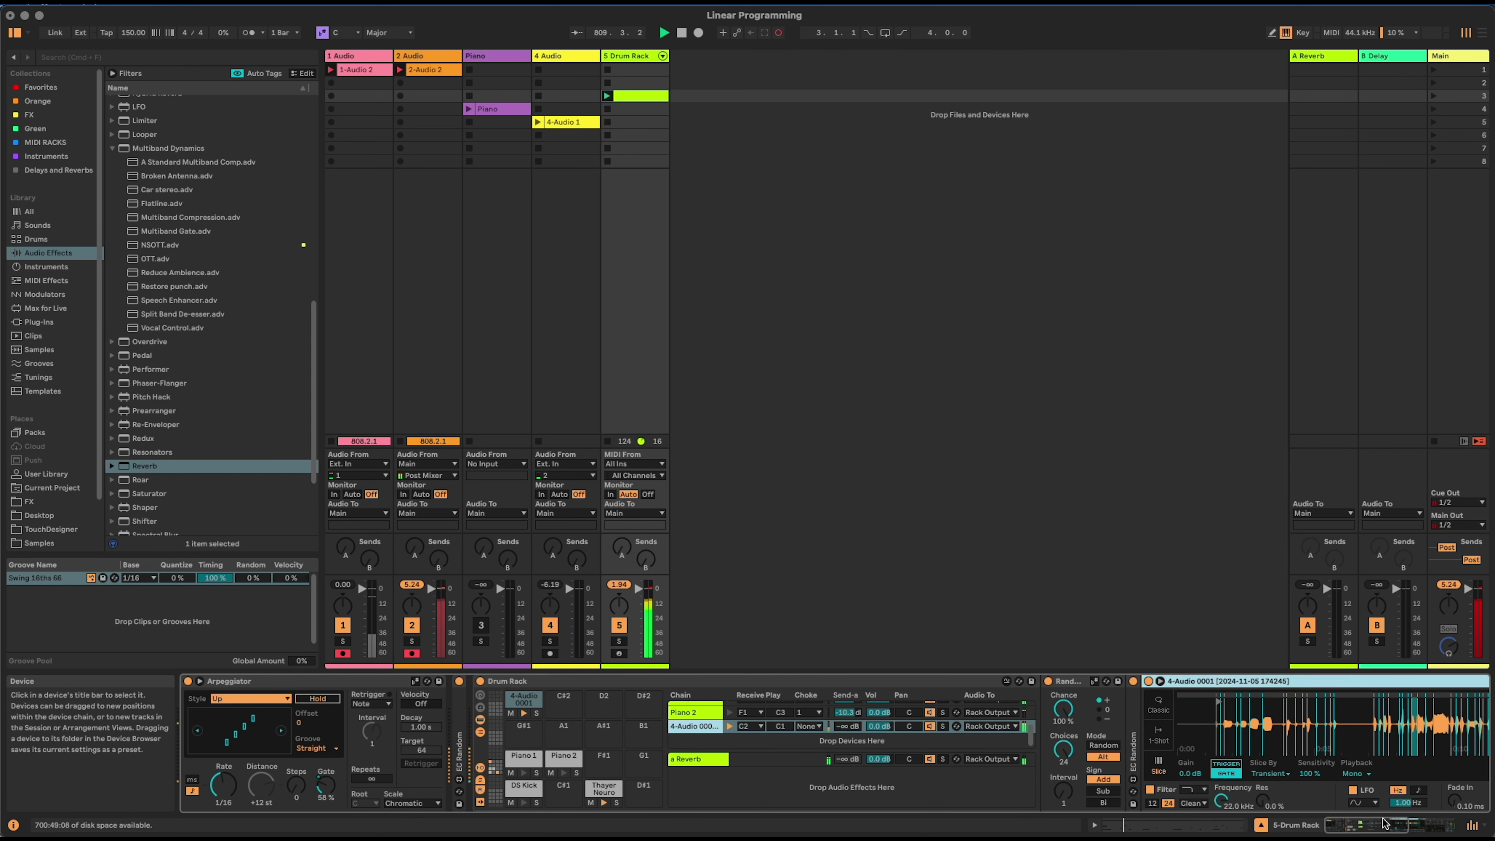
- Search the samples for "drum", try 4WD_172_Drums_Full_23.wav in the sliced chain's Simpler, and restore the original 4-Audio sample
{"action": "left_click", "coordinate": [1403, 824]}
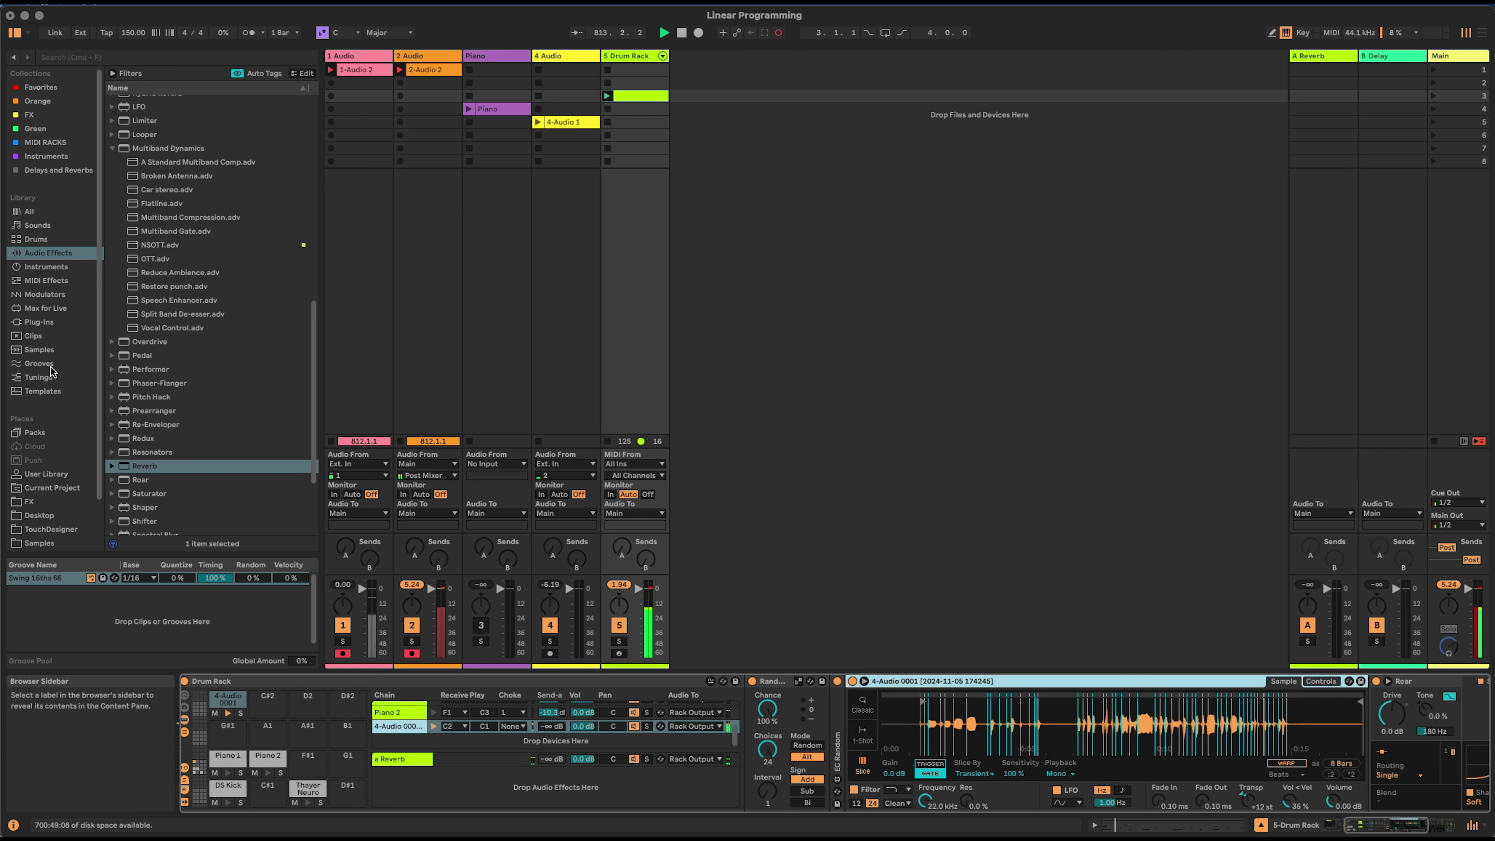
{"action": "left_click", "coordinate": [61, 325]}
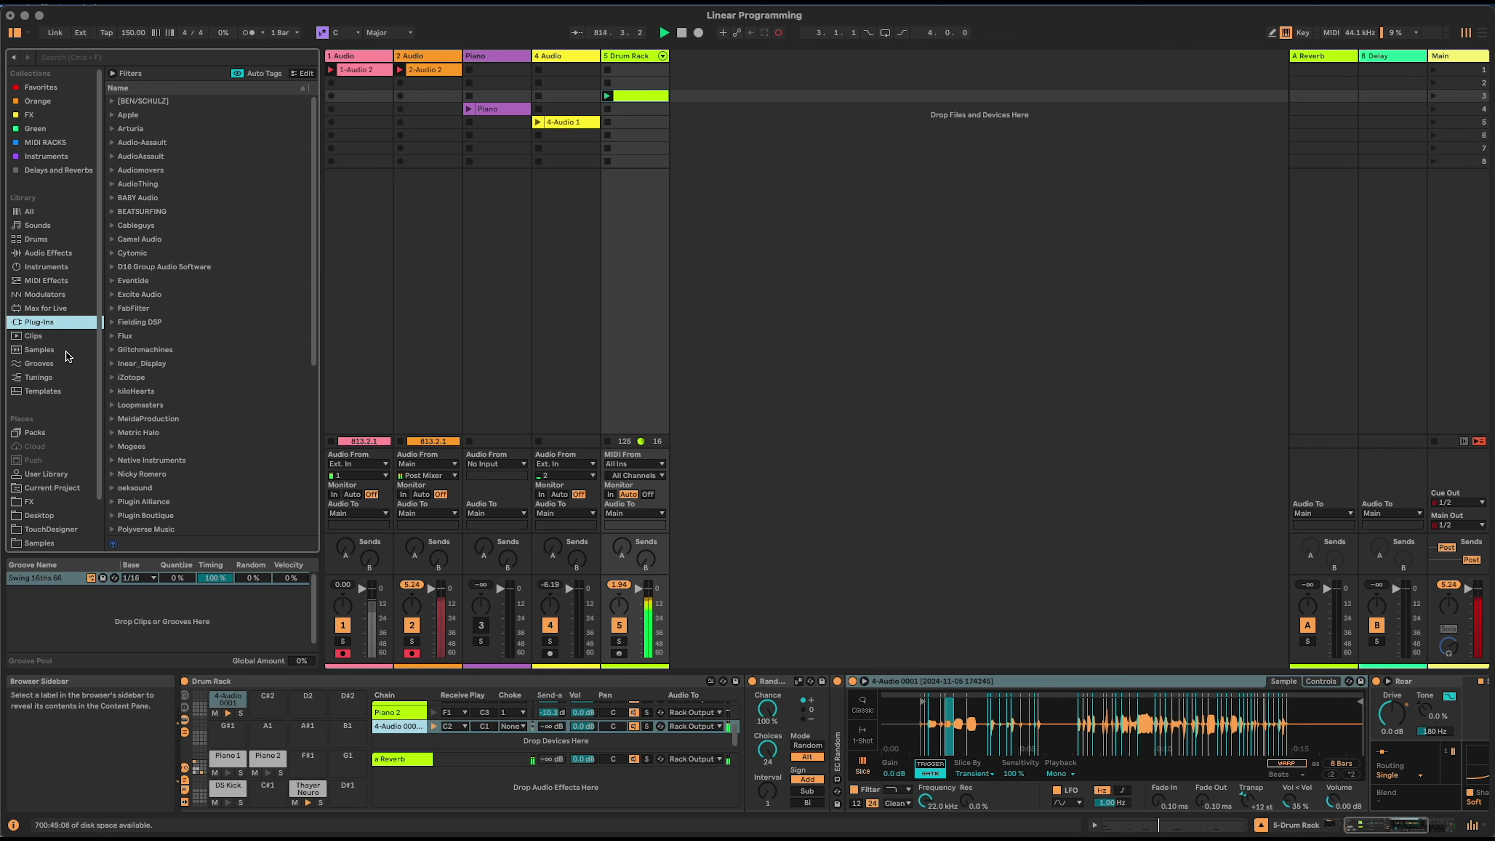
{"action": "left_click", "coordinate": [56, 349]}
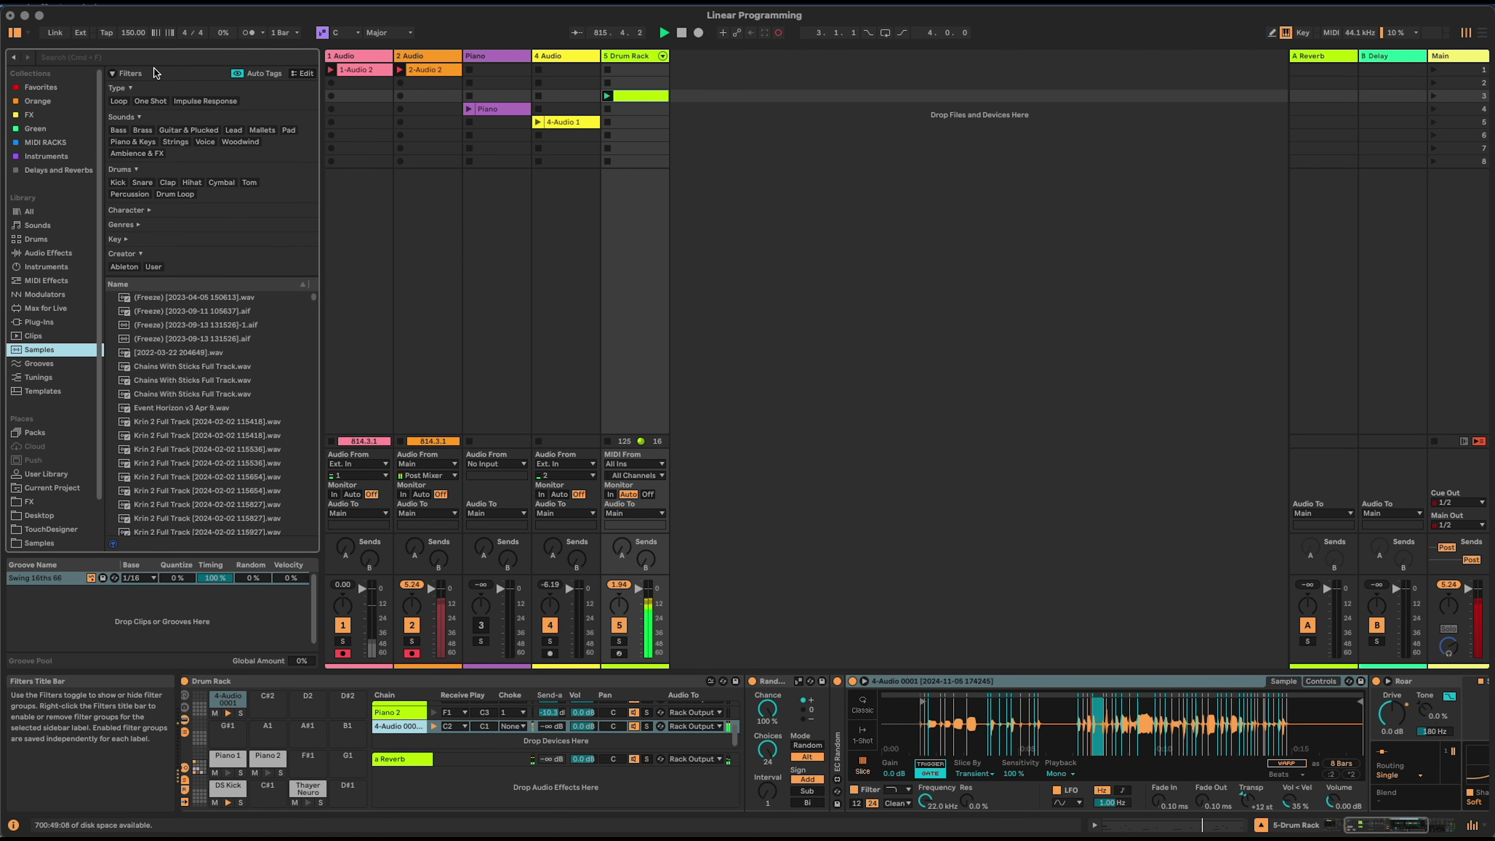
{"action": "left_click", "coordinate": [157, 55]}
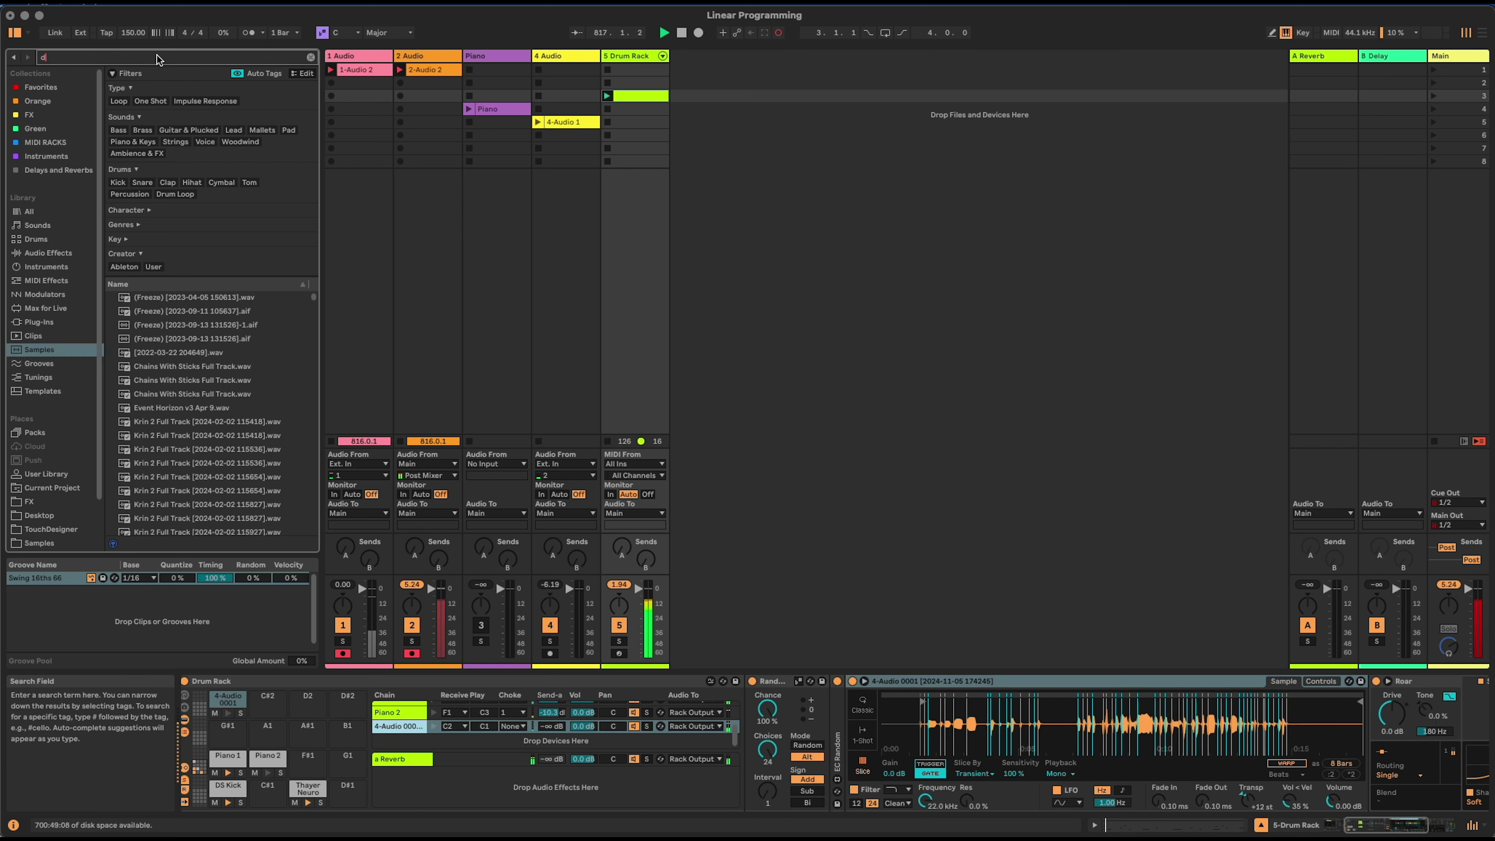
{"action": "type", "text": "drum"}
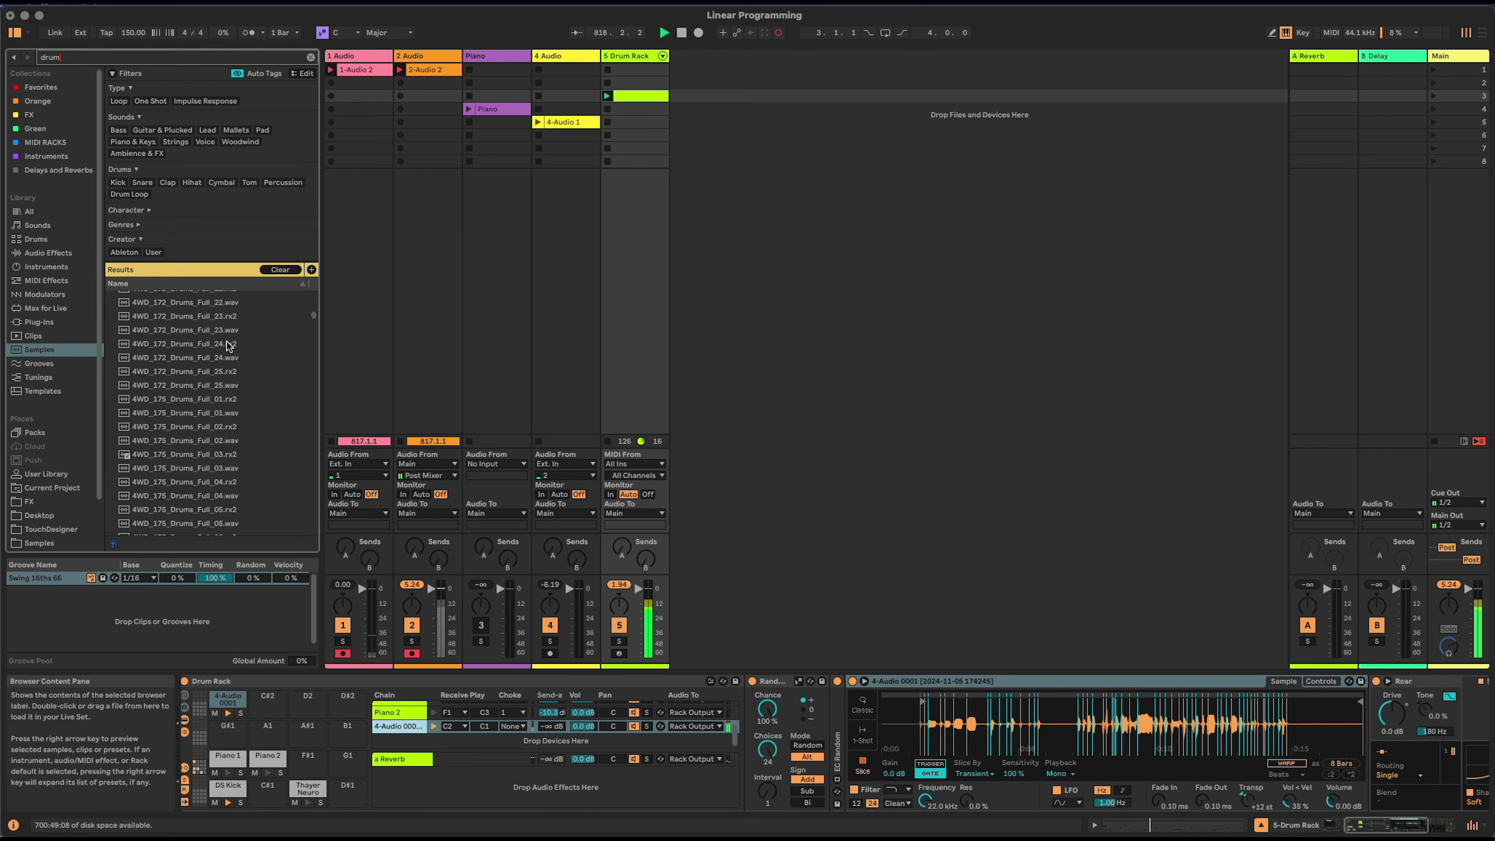
{"action": "left_click", "coordinate": [184, 346]}
{"action": "left_click_drag", "start_coordinate": [201, 328], "coordinate": [1112, 751]}
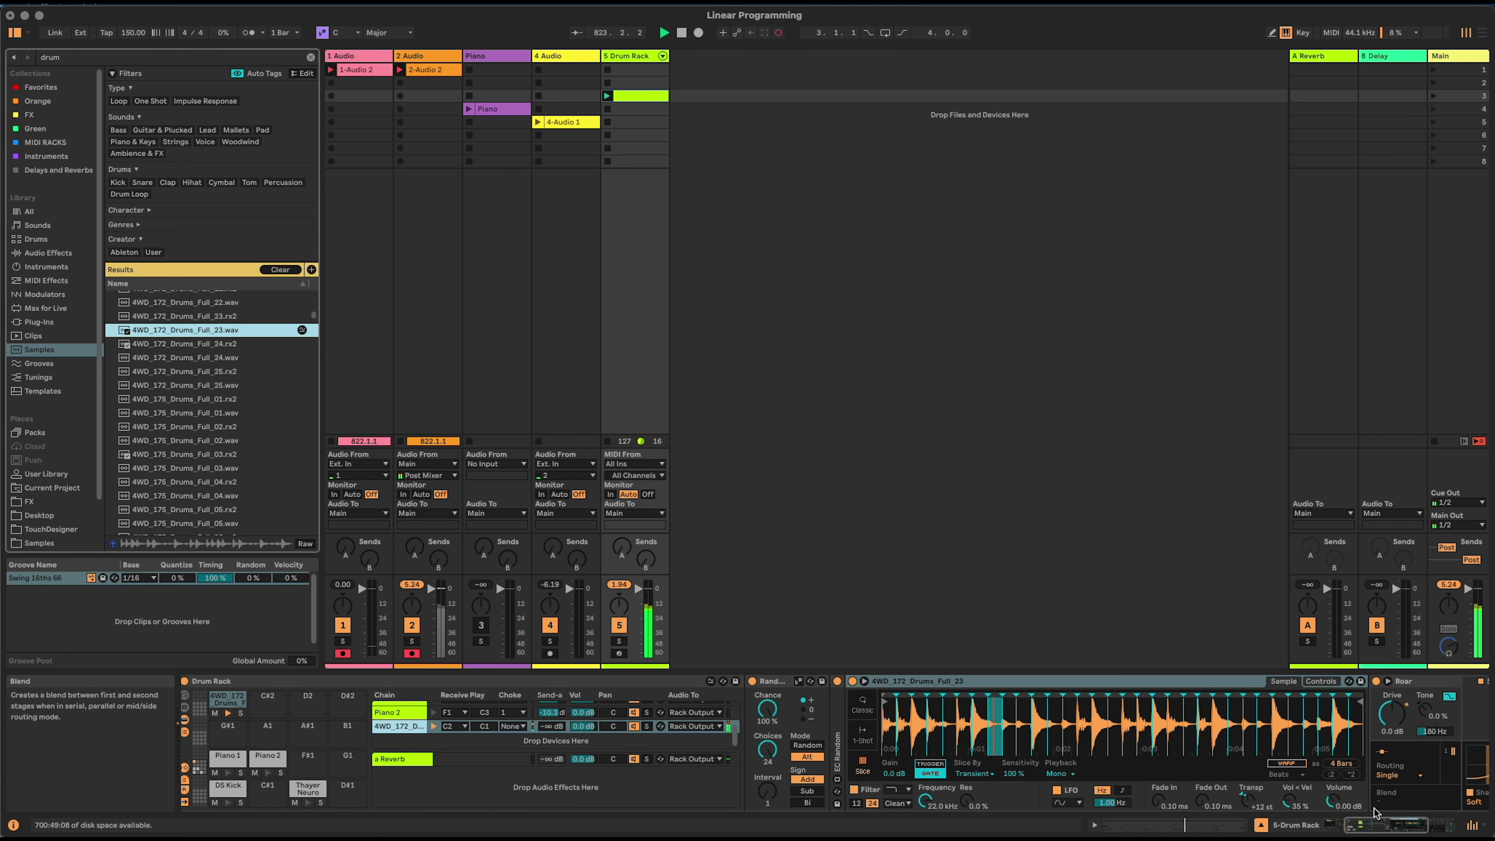
{"action": "left_click", "coordinate": [1352, 826]}
{"action": "left_click", "coordinate": [1352, 826]}
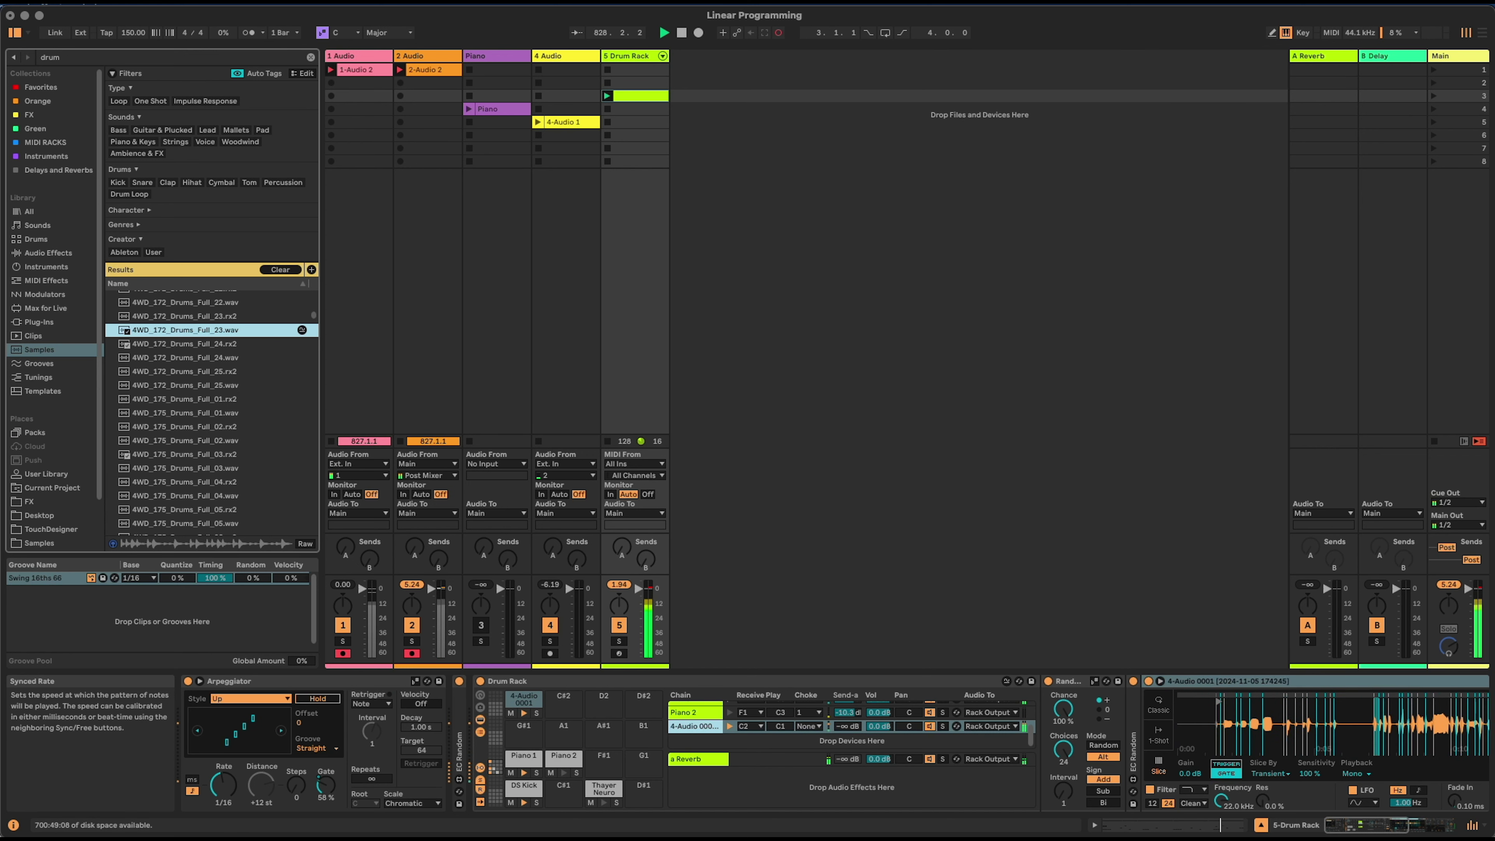
- Try the Arpeggiator at a 1/8 rate with a 74% gate, and at 1/12 with a 53% gate
{"action": "left_click_drag", "start_coordinate": [223, 785], "coordinate": [223, 776]}
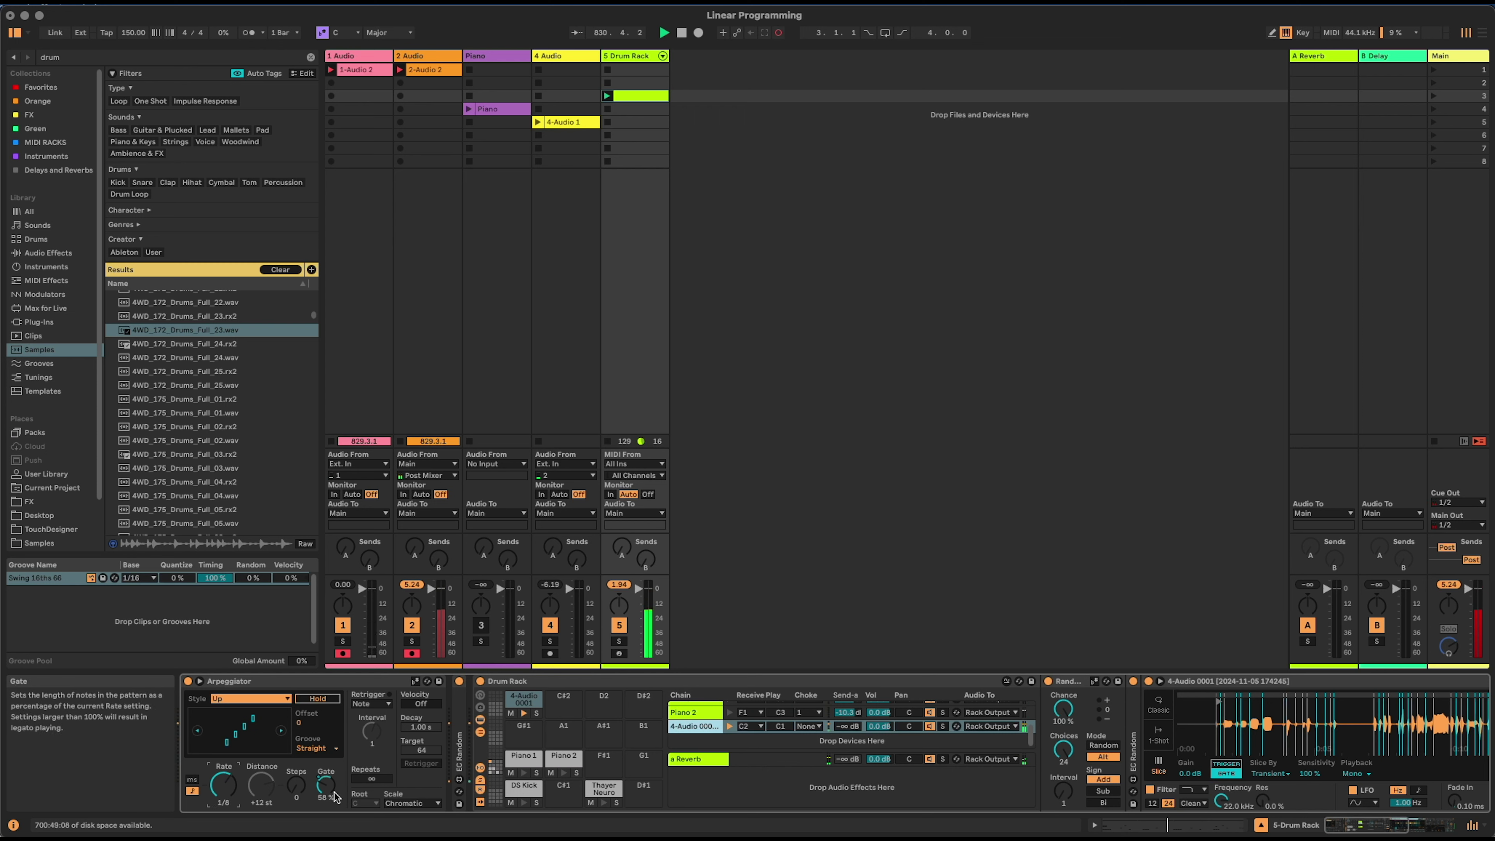
{"action": "left_click_drag", "start_coordinate": [324, 791], "coordinate": [324, 777]}
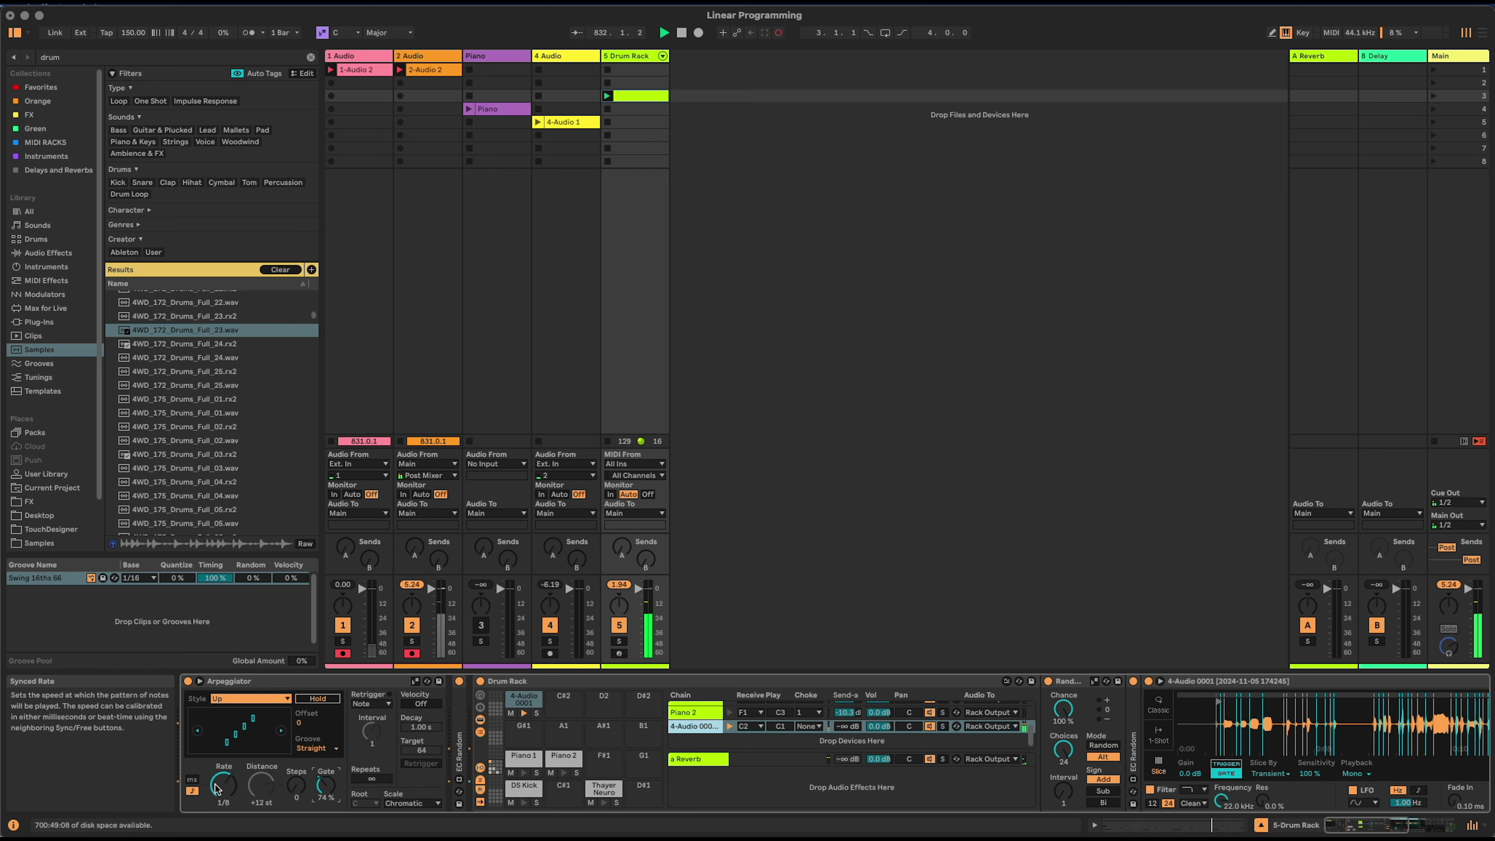
{"action": "left_click_drag", "start_coordinate": [224, 787], "coordinate": [223, 780]}
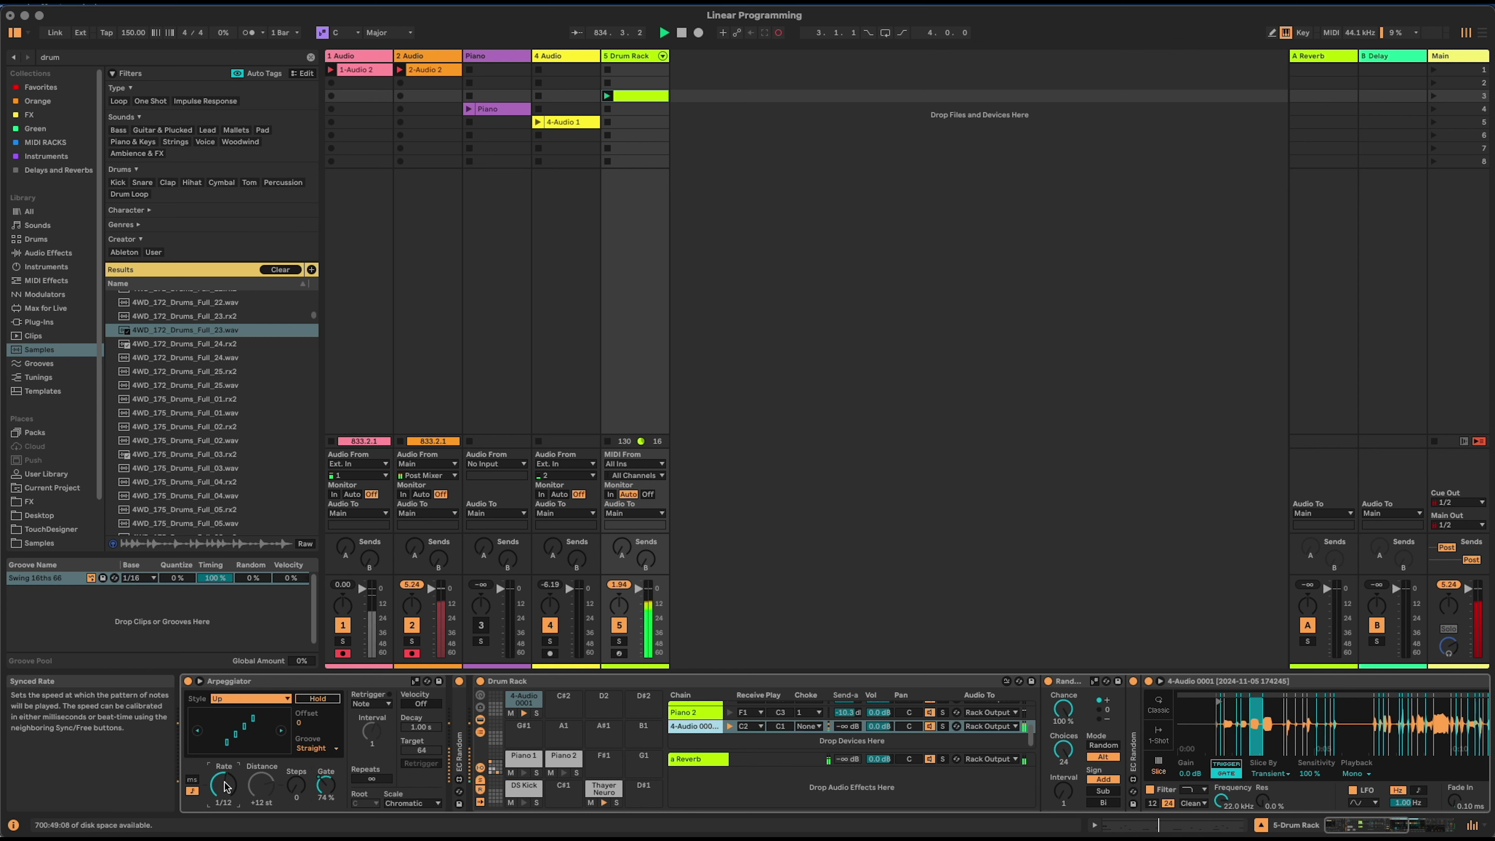
{"action": "left_click_drag", "start_coordinate": [325, 785], "coordinate": [325, 797]}
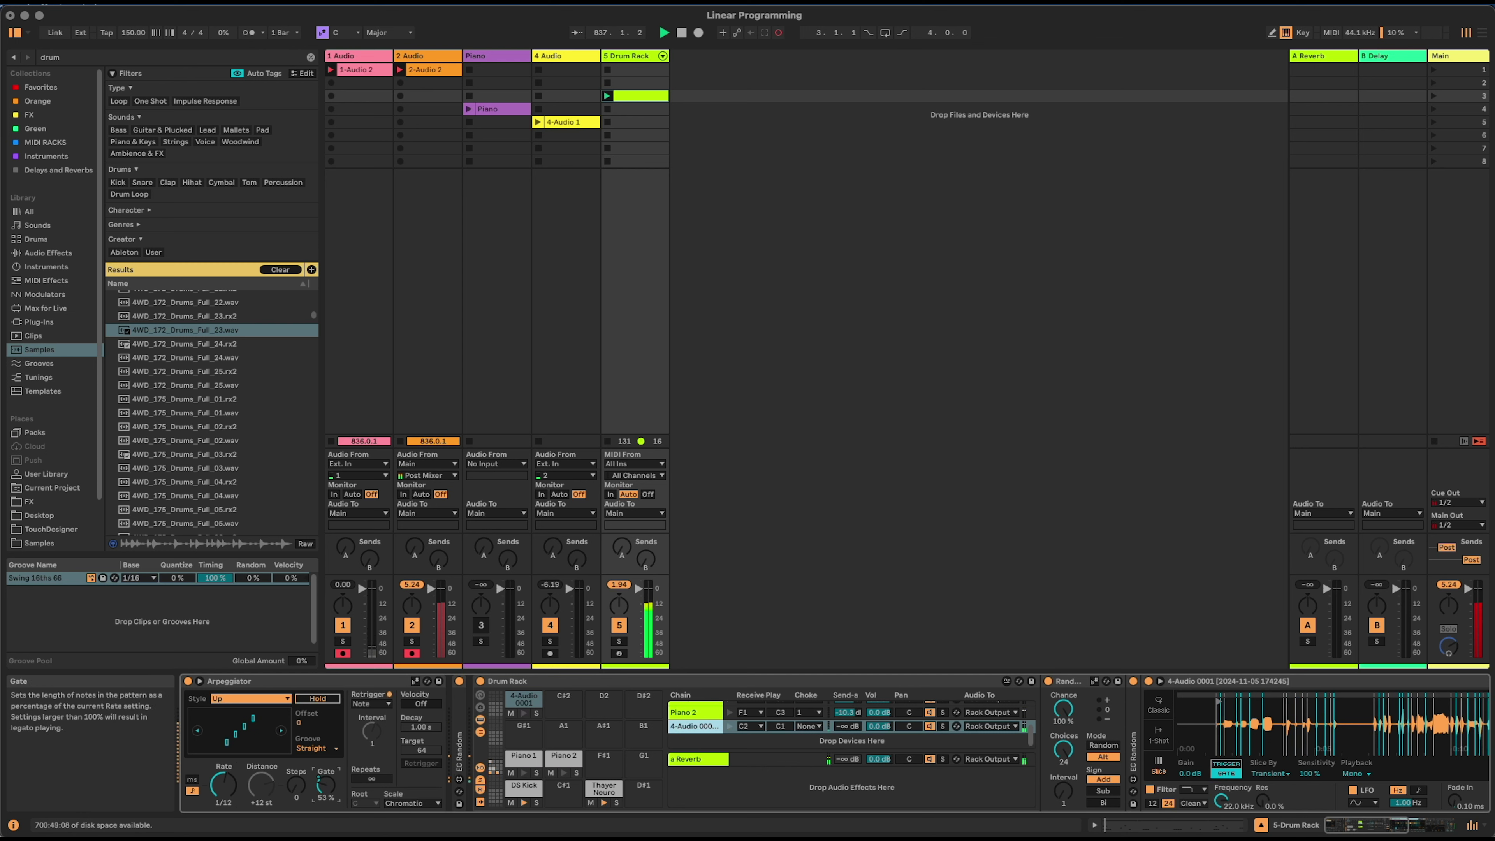
- Set the Arpeggiator's rate to 1/16 and gate to 67%, and fold the sliced 4-Audio chain's Simpler and audio effects
{"action": "left_click_drag", "start_coordinate": [223, 784], "coordinate": [223, 779]}
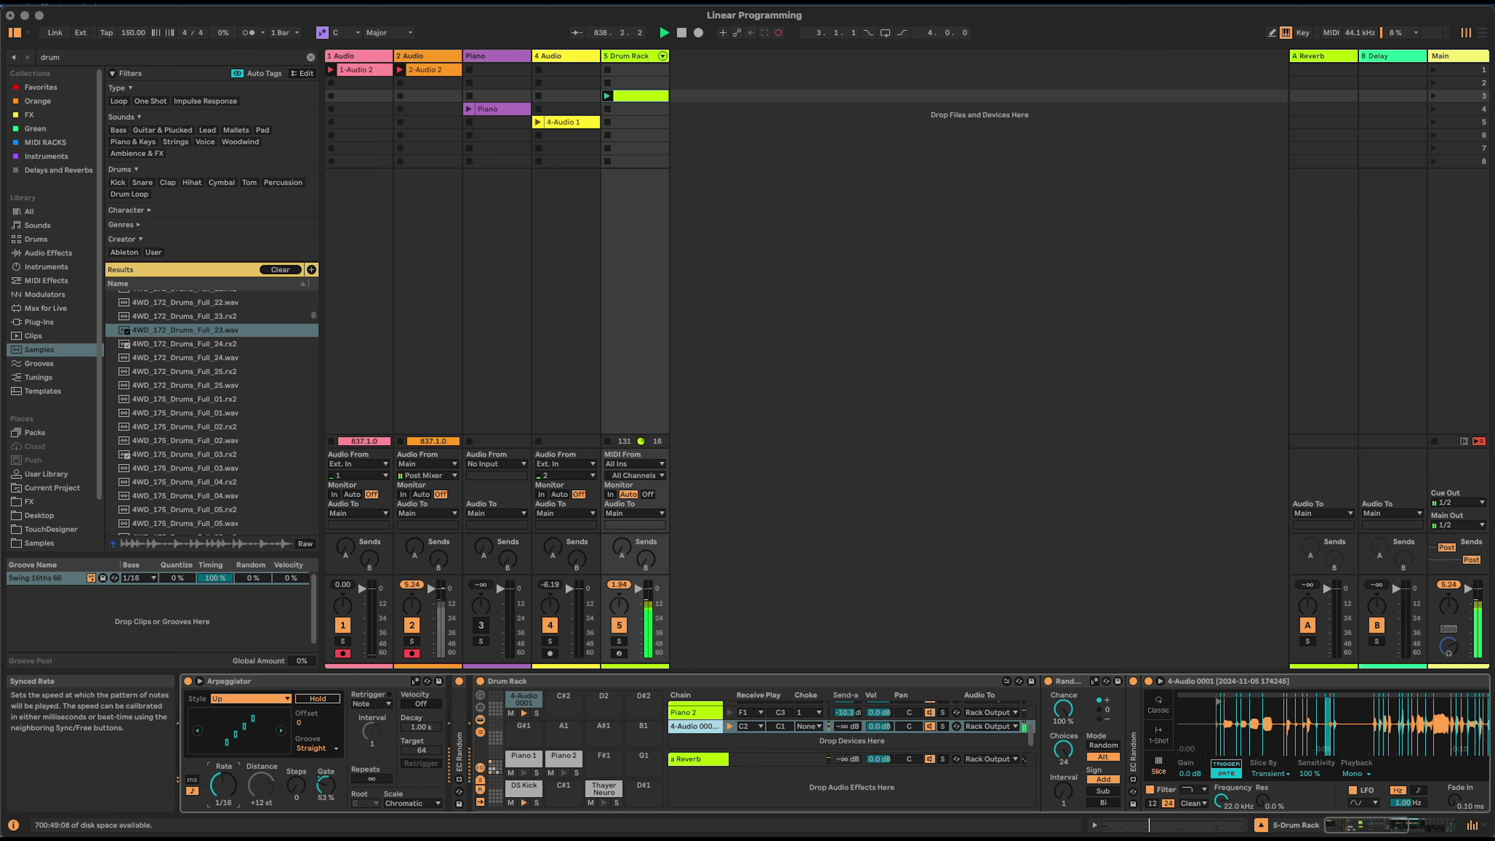
{"action": "left_click_drag", "start_coordinate": [329, 804], "coordinate": [329, 792]}
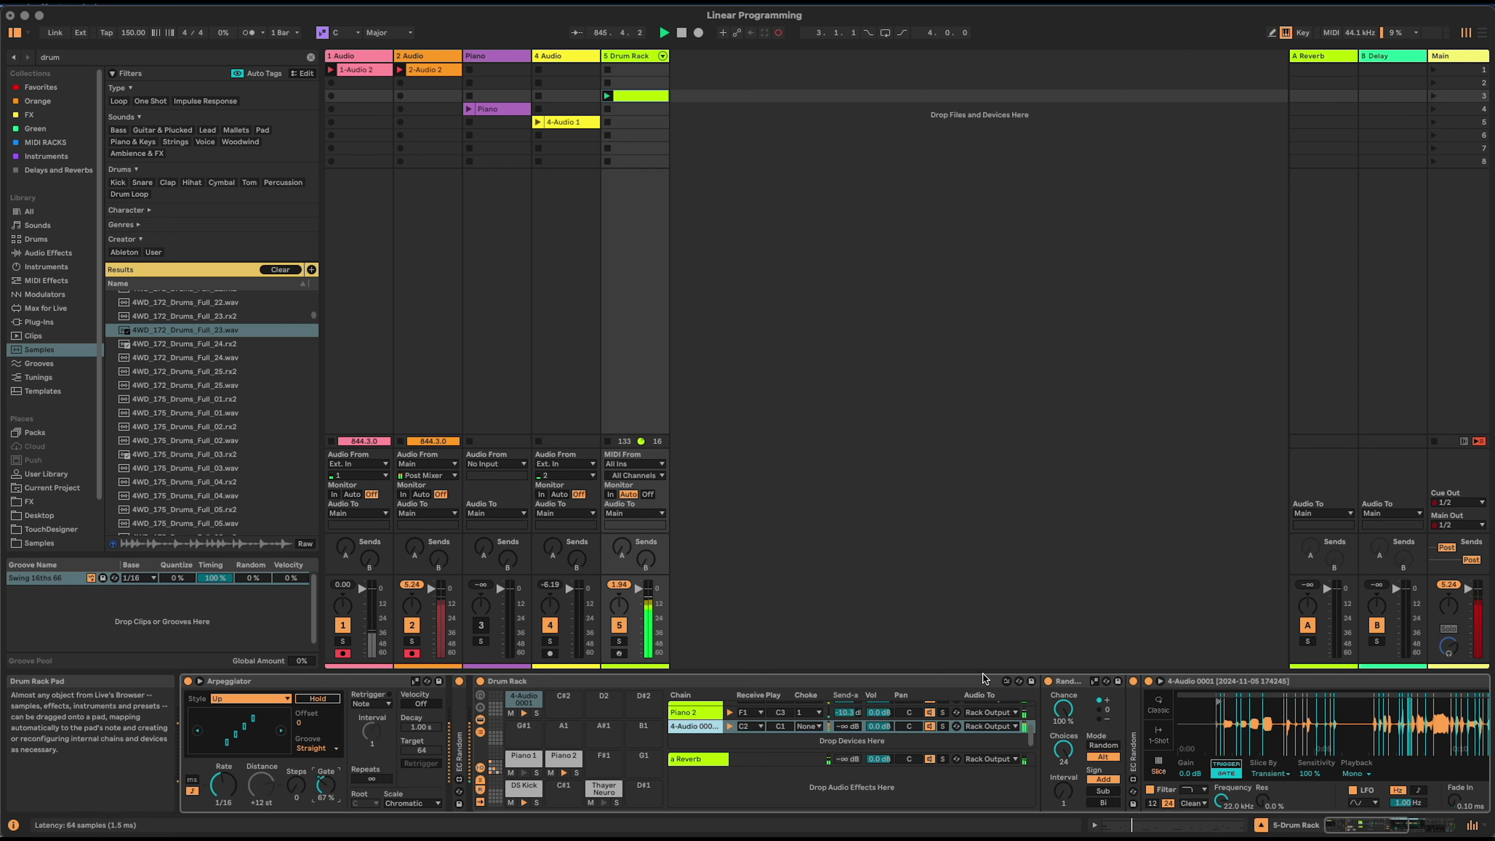
{"action": "double_click", "coordinate": [1179, 681]}
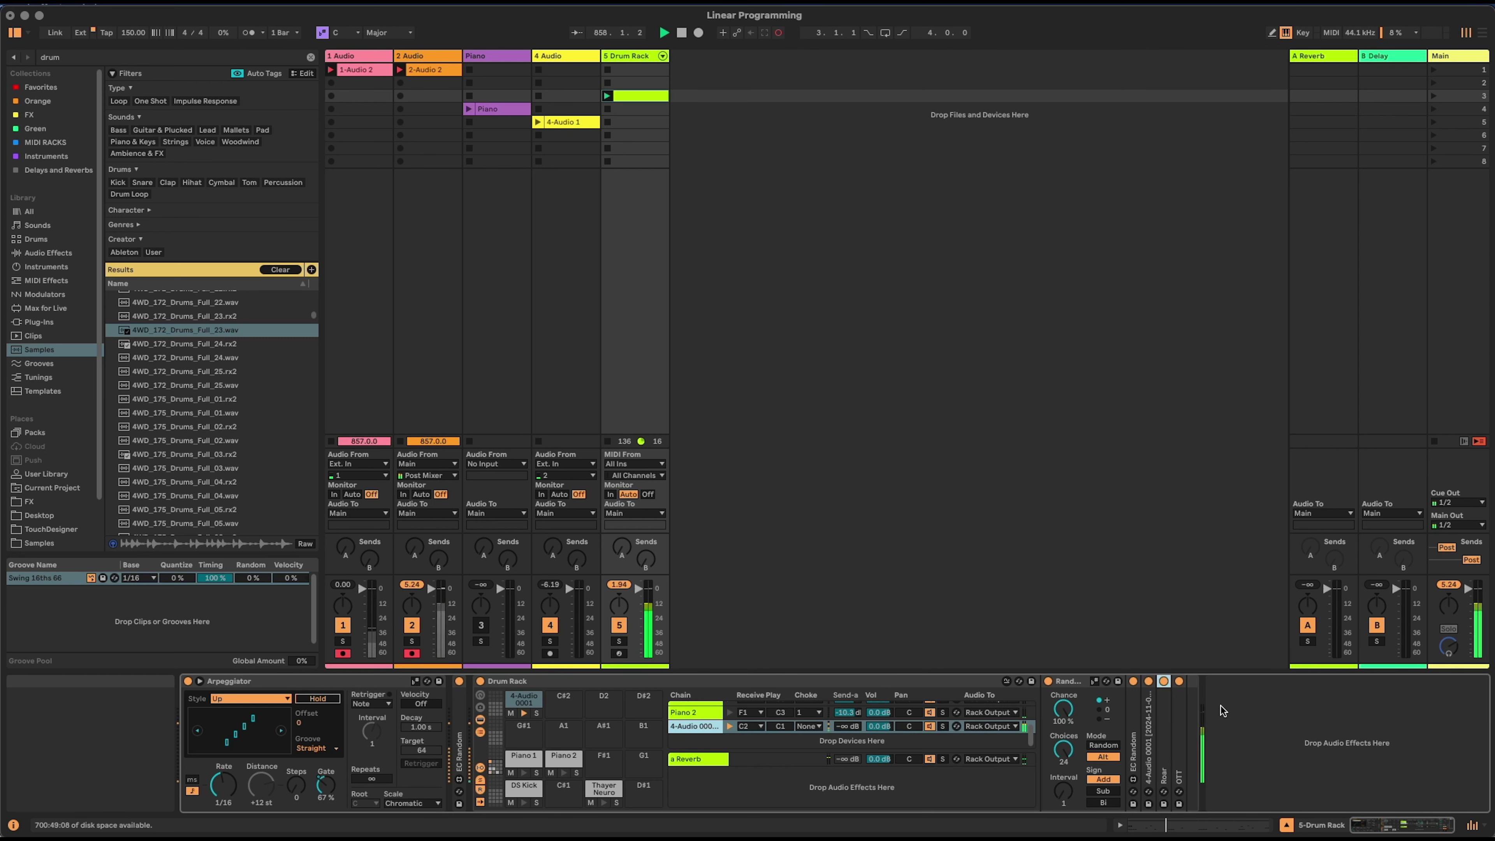